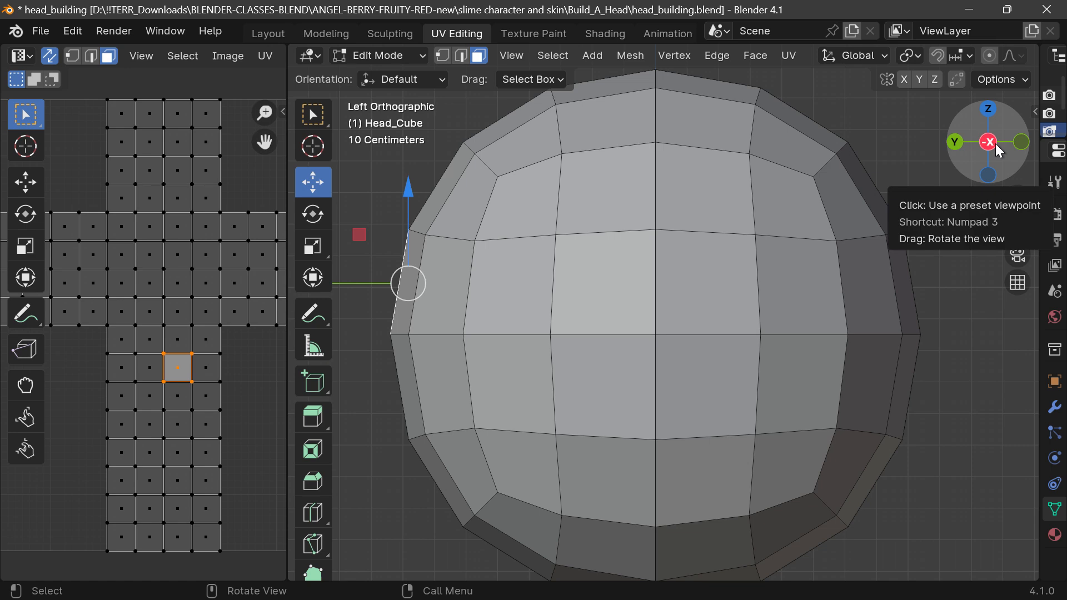
Examine the head mesh from the back, at an angle, from the front and from the right side.
{"action": "left_click", "coordinate": [953, 142]}
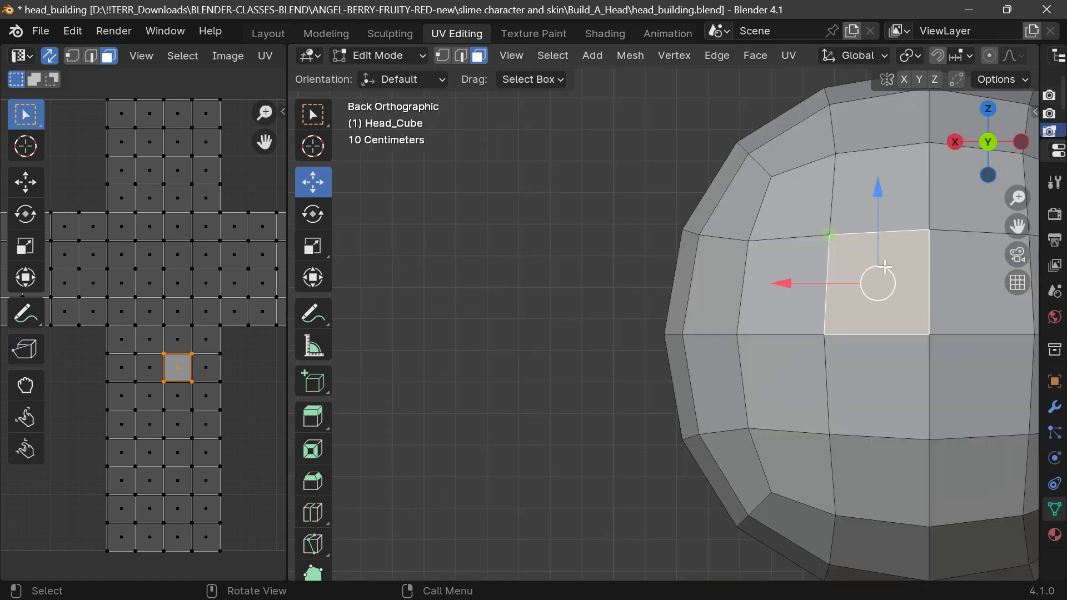
{"action": "scroll", "coordinate": [889, 272], "scroll_direction": "down", "scroll_amount": 4}
{"action": "left_click_drag", "start_coordinate": [1018, 226], "coordinate": [772, 264]}
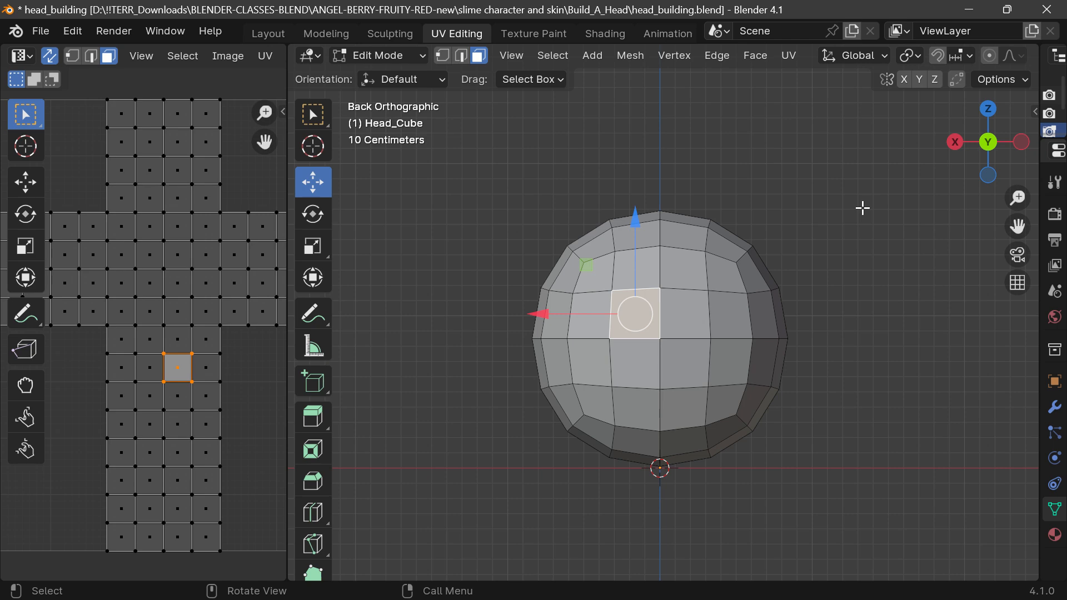
{"action": "middle_click_drag", "start_coordinate": [862, 208], "coordinate": [1005, 152]}
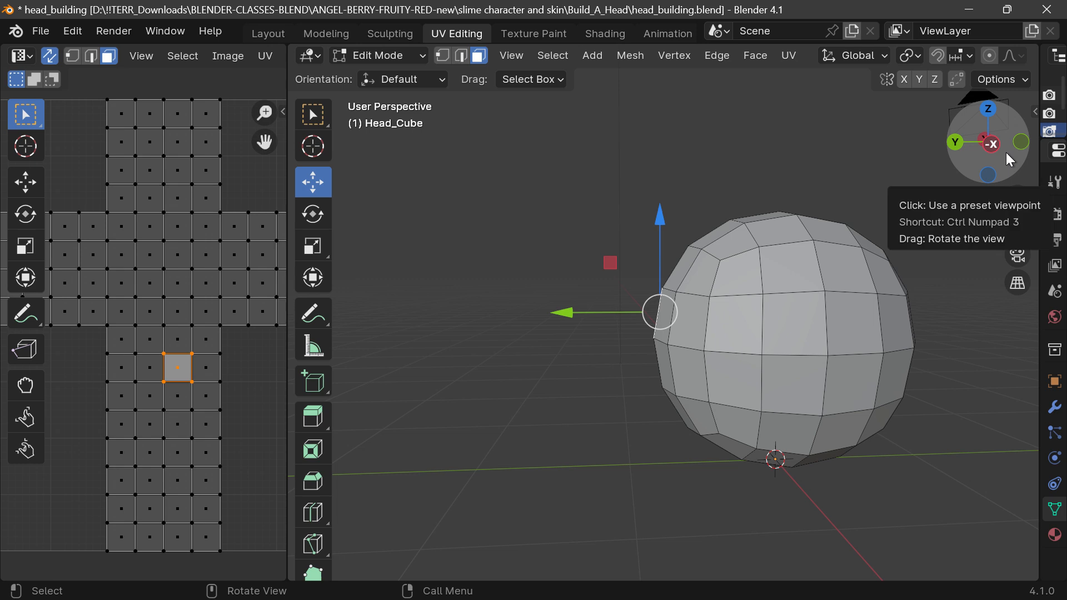
{"action": "left_click_drag", "start_coordinate": [1017, 226], "coordinate": [887, 233]}
{"action": "left_click_drag", "start_coordinate": [950, 158], "coordinate": [996, 143]}
{"action": "left_click", "coordinate": [976, 145]}
{"action": "left_click", "coordinate": [995, 142]}
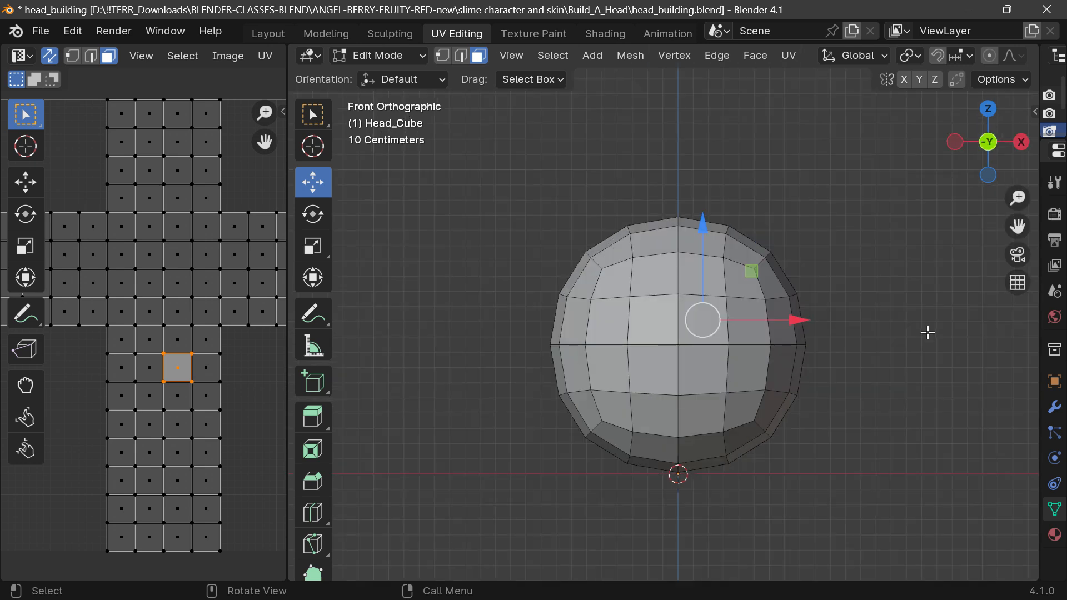
{"action": "left_click", "coordinate": [1023, 143]}
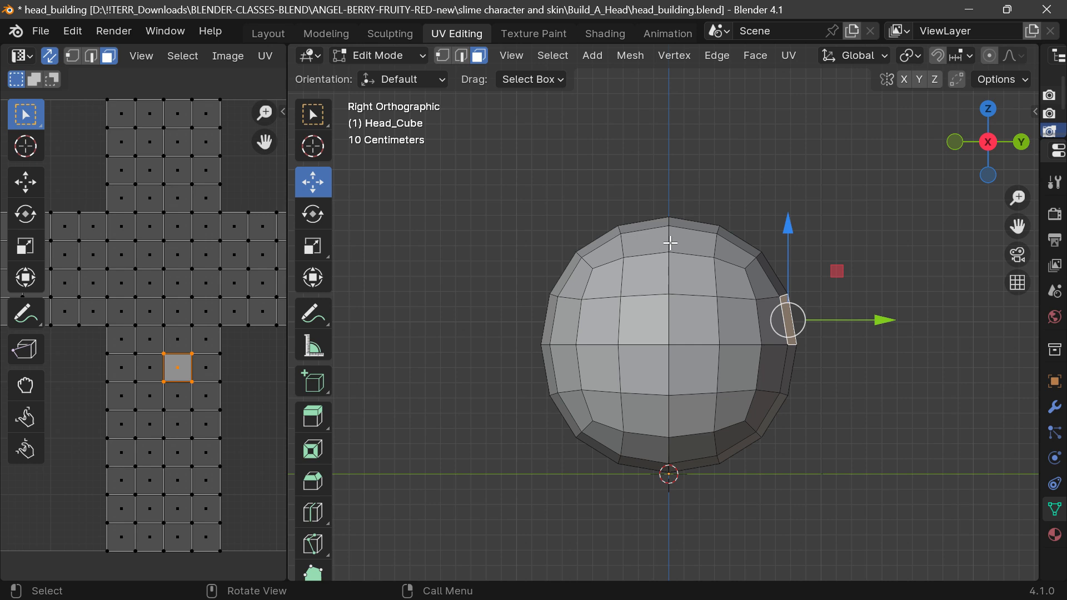
{"action": "scroll", "coordinate": [670, 243], "scroll_direction": "up", "scroll_amount": 3}
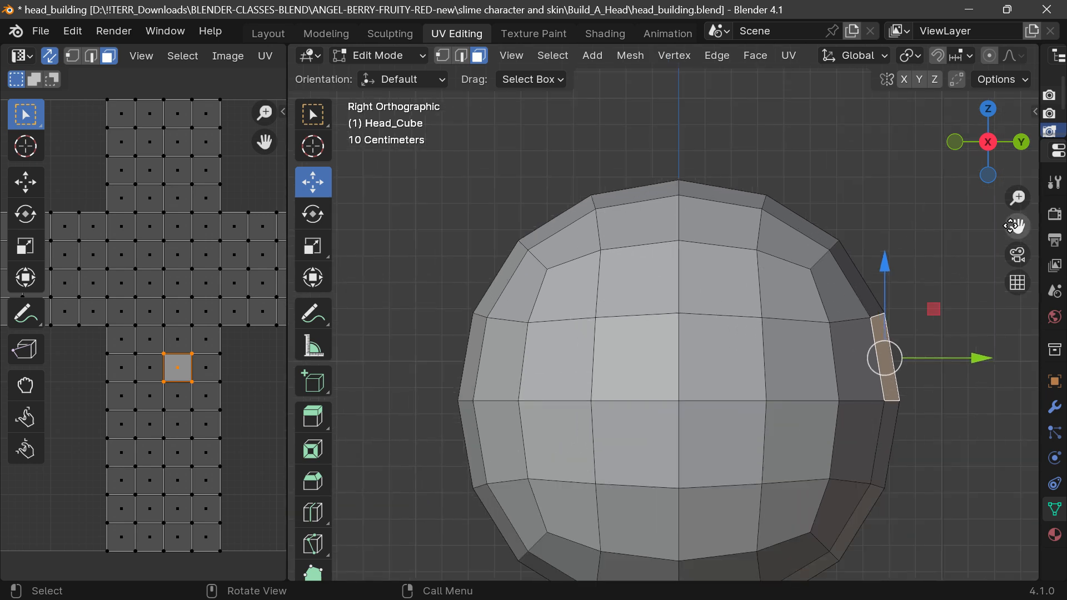
{"action": "left_click_drag", "start_coordinate": [1018, 226], "coordinate": [1009, 164]}
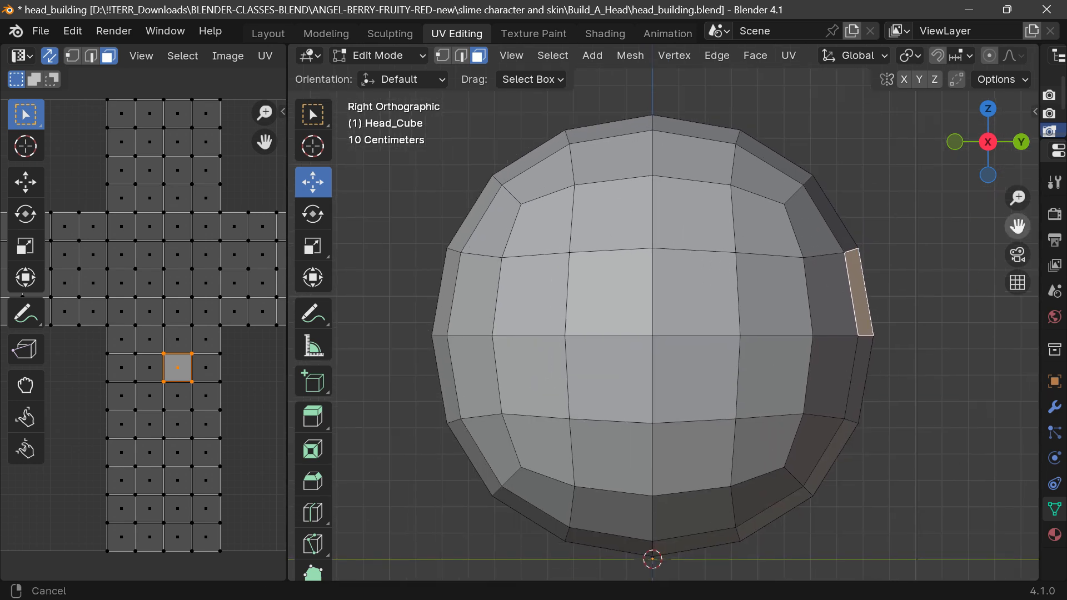
{"action": "left_click", "coordinate": [650, 217], "text": "alt"}
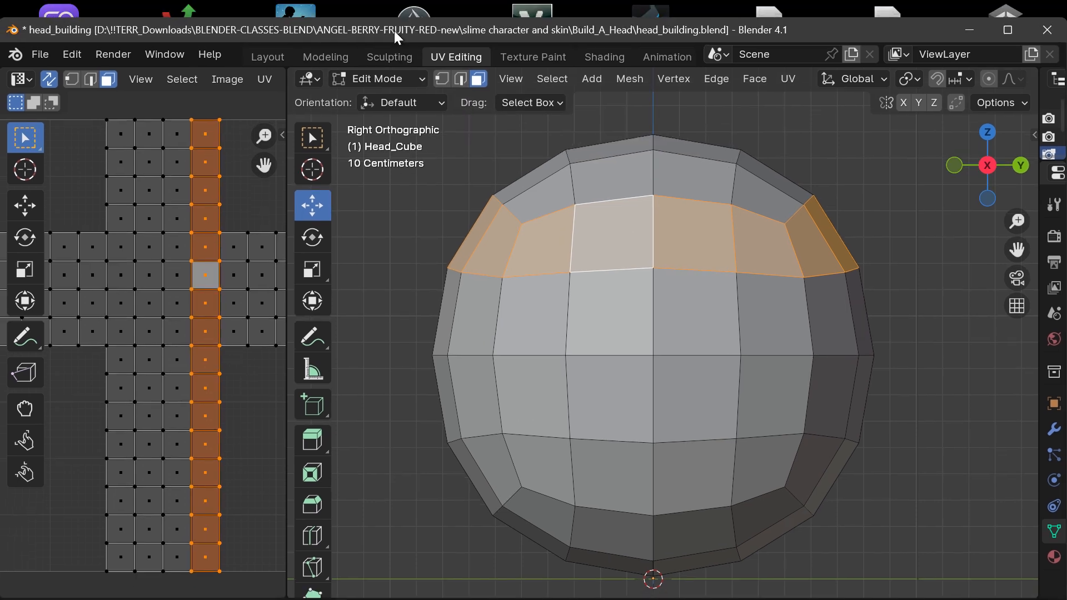
Switch to edge selection, clear the selection and select the vertical edge loop through the middle of the head's right side.
{"action": "left_click", "coordinate": [462, 55]}
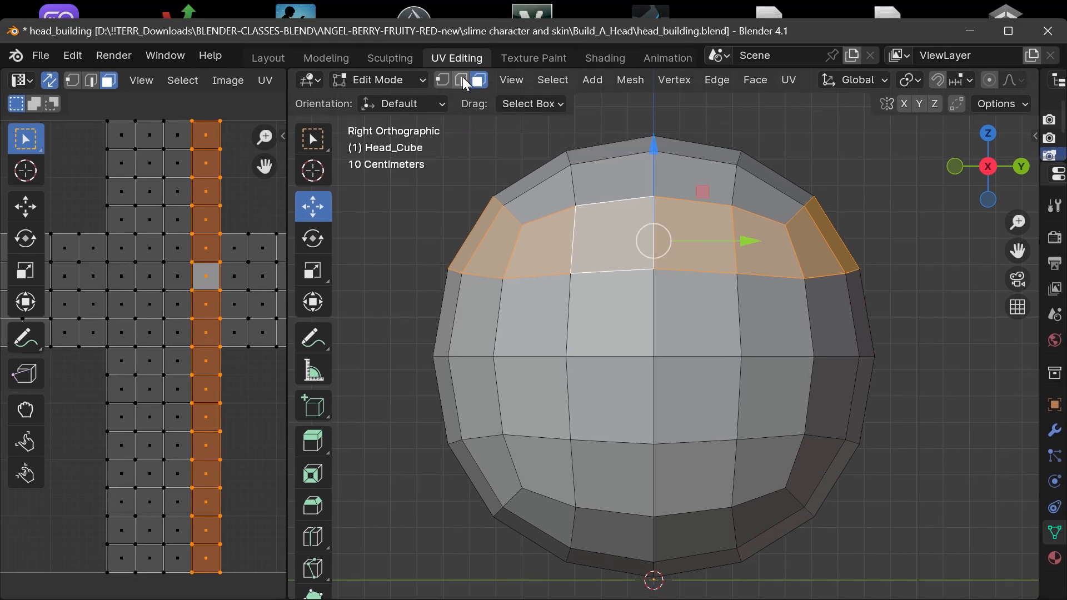
{"action": "left_click", "coordinate": [805, 149]}
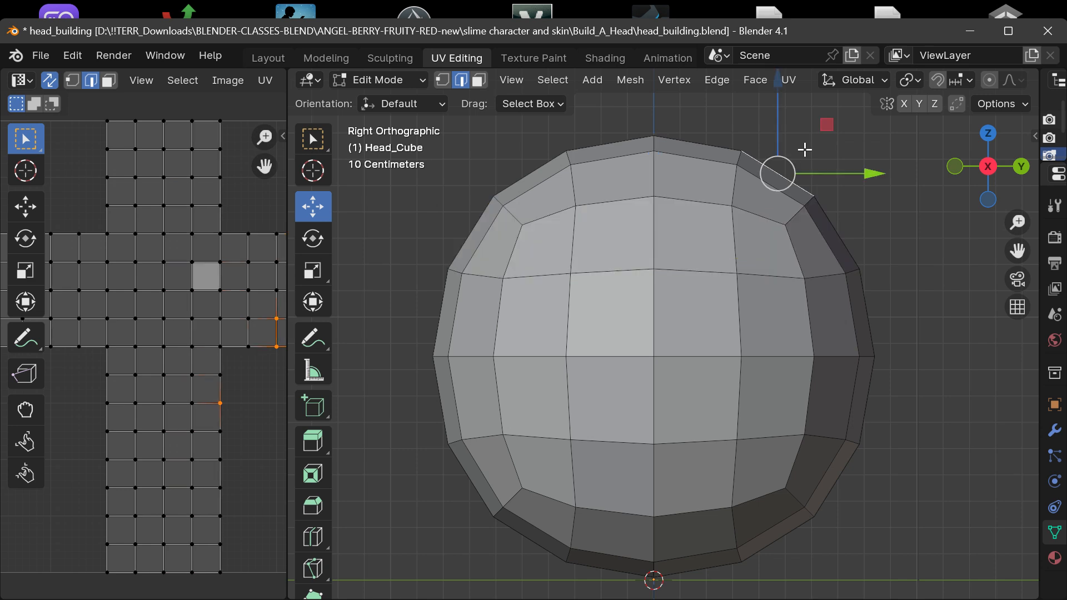
{"action": "key", "text": "alt+a"}
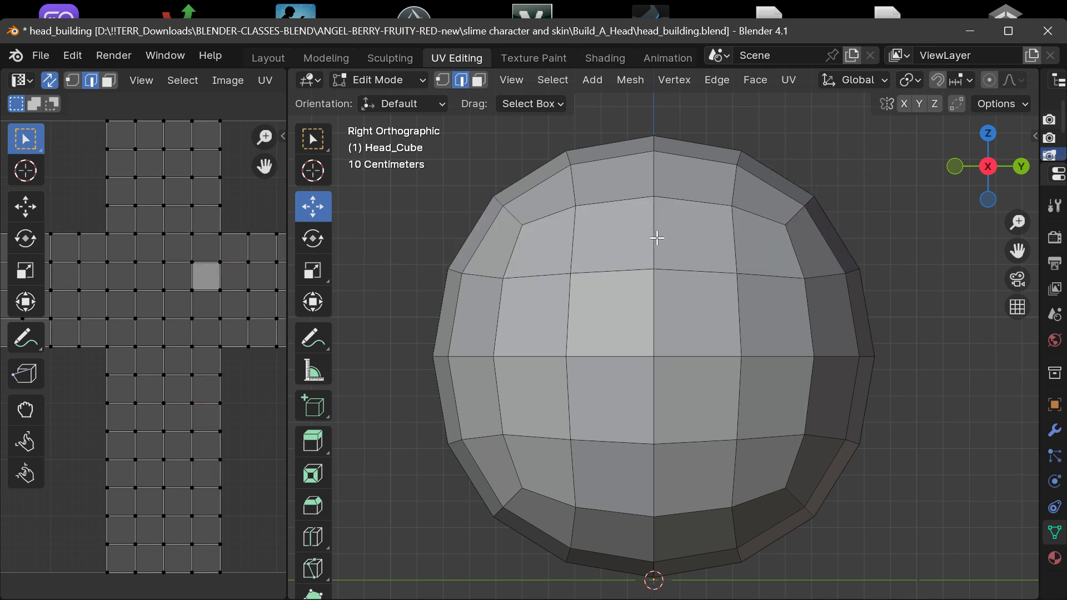
{"action": "scroll", "coordinate": [656, 237], "scroll_direction": "up", "scroll_amount": 3}
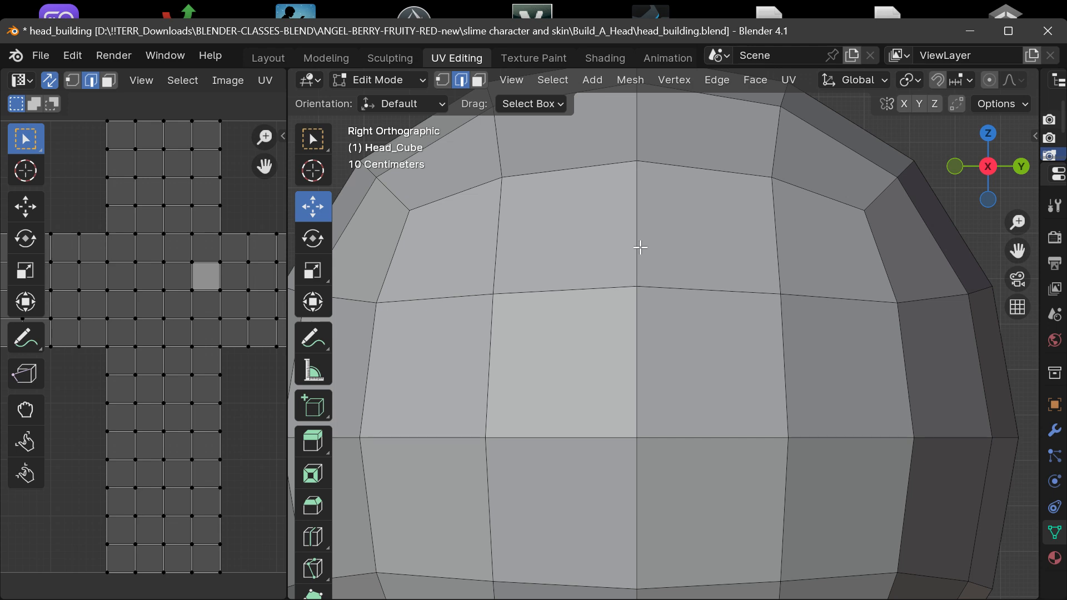
{"action": "left_click", "coordinate": [638, 245], "text": "alt"}
{"action": "scroll", "coordinate": [639, 245], "scroll_direction": "down", "scroll_amount": 5}
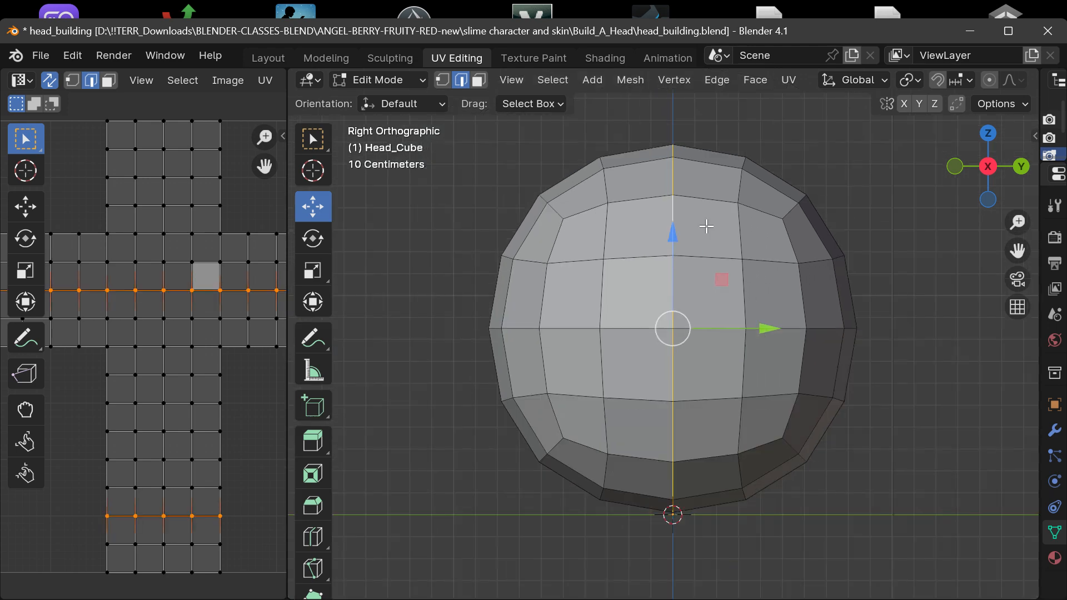
Mark the selected vertical edge loop as a UV seam and deselect it.
{"action": "mouse_move", "coordinate": [967, 161]}
{"action": "left_mouse_down"}
{"action": "mouse_move", "coordinate": [1061, 202]}
{"action": "mouse_move", "coordinate": [1017, 260]}
{"action": "mouse_move", "coordinate": [1062, 187]}
{"action": "mouse_move", "coordinate": [939, 175]}
{"action": "mouse_move", "coordinate": [1051, 175]}
{"action": "mouse_move", "coordinate": [946, 178]}
{"action": "mouse_move", "coordinate": [1037, 177]}
{"action": "mouse_move", "coordinate": [969, 166]}
{"action": "left_mouse_up"}
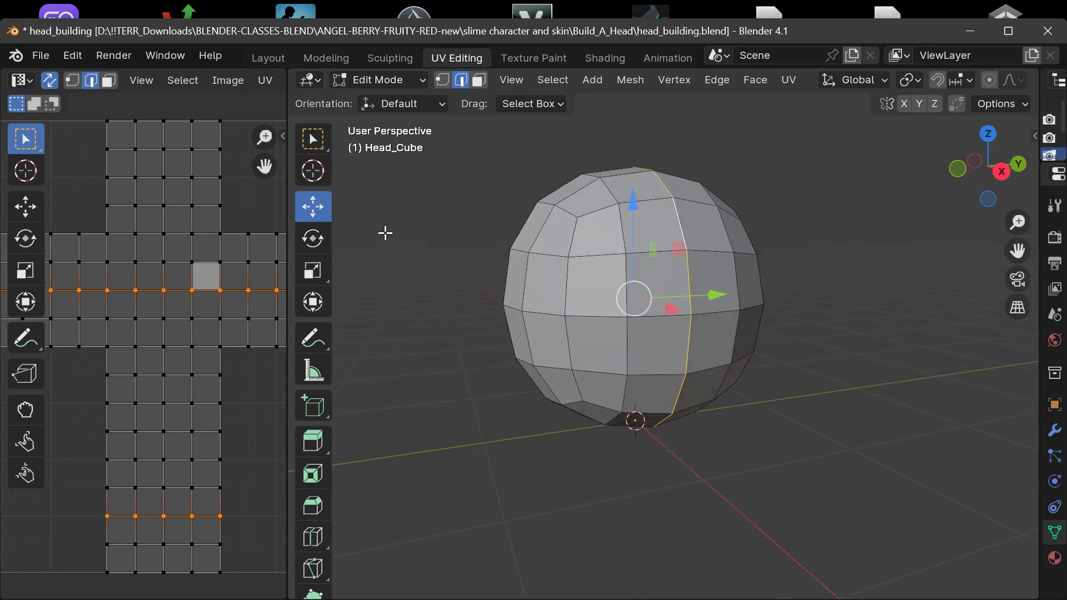
{"action": "left_click", "coordinate": [791, 79]}
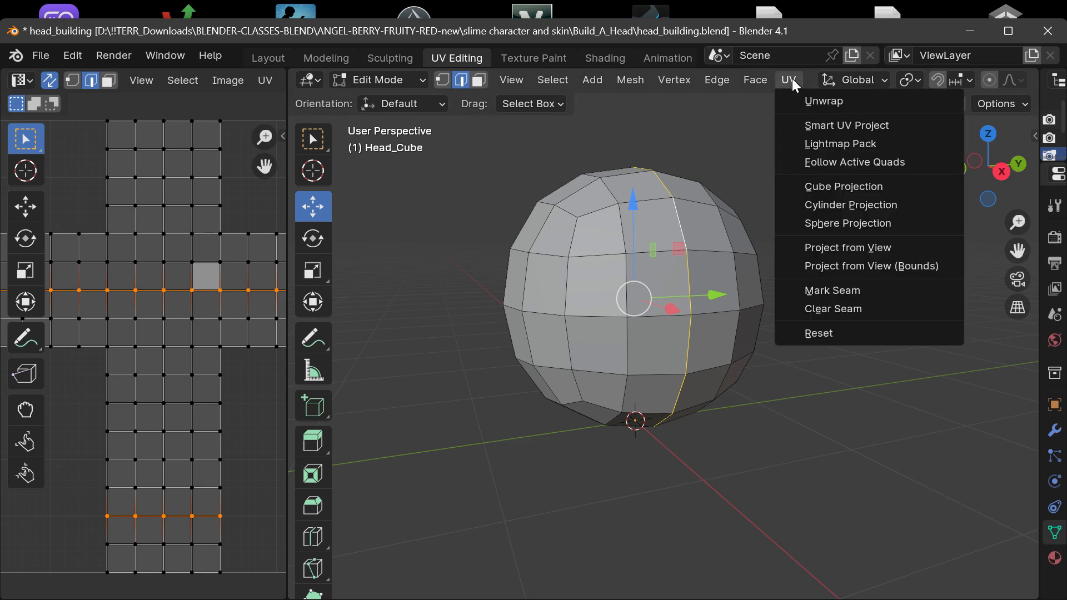
{"action": "left_click", "coordinate": [818, 290]}
{"action": "scroll", "coordinate": [813, 292], "scroll_direction": "up", "scroll_amount": 2}
{"action": "left_click", "coordinate": [809, 148]}
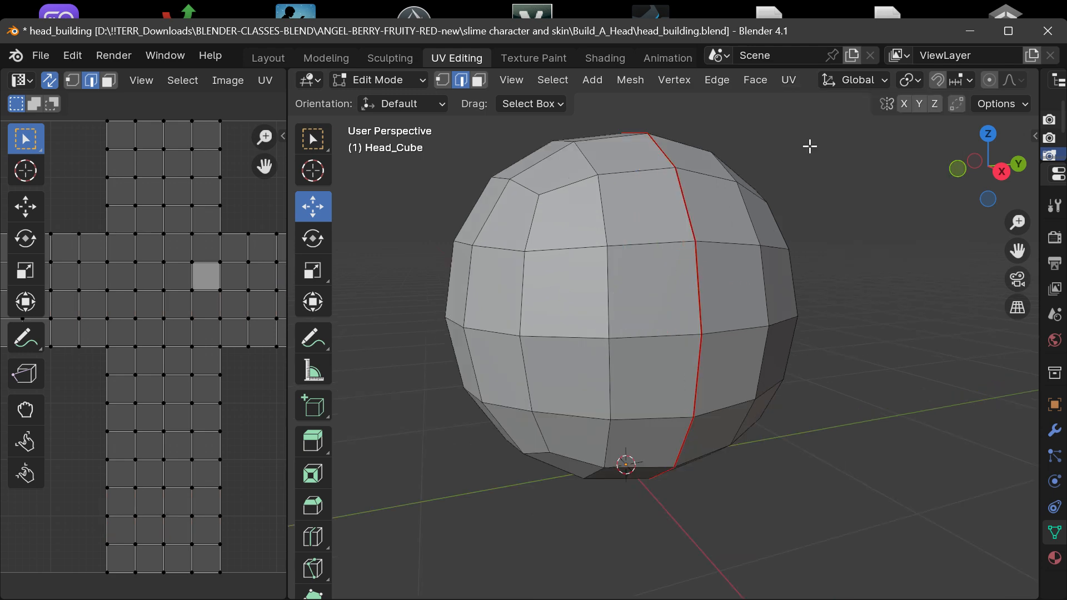
Examine the head and its marked seam from an angle, from the back and from the front.
{"action": "left_click_drag", "start_coordinate": [1009, 164], "coordinate": [1062, 165]}
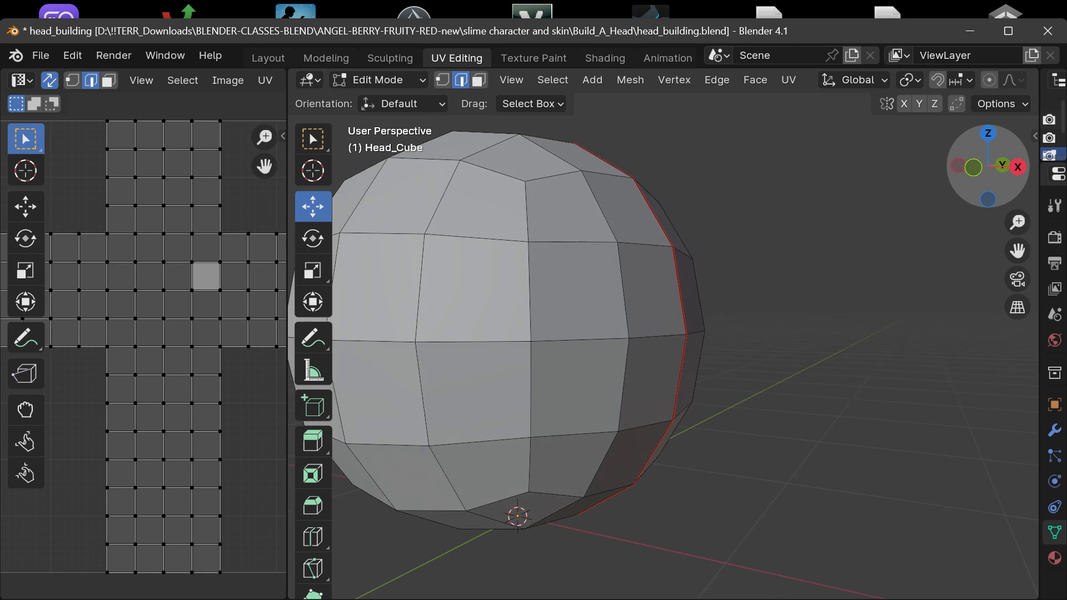
{"action": "left_click", "coordinate": [1012, 166]}
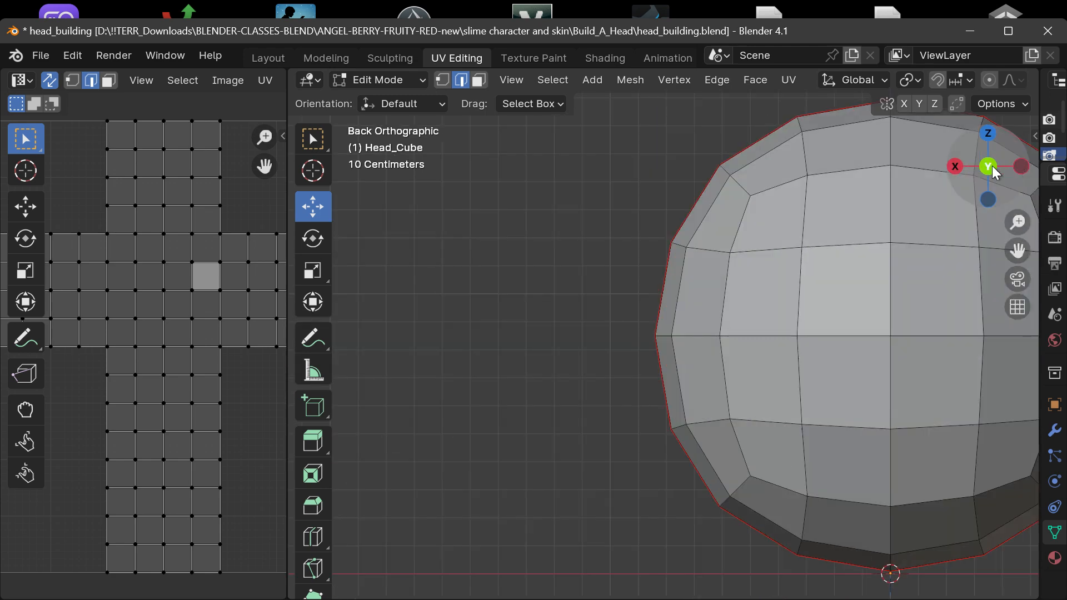
{"action": "left_click", "coordinate": [989, 165]}
{"action": "scroll", "coordinate": [493, 235], "scroll_direction": "down", "scroll_amount": 3}
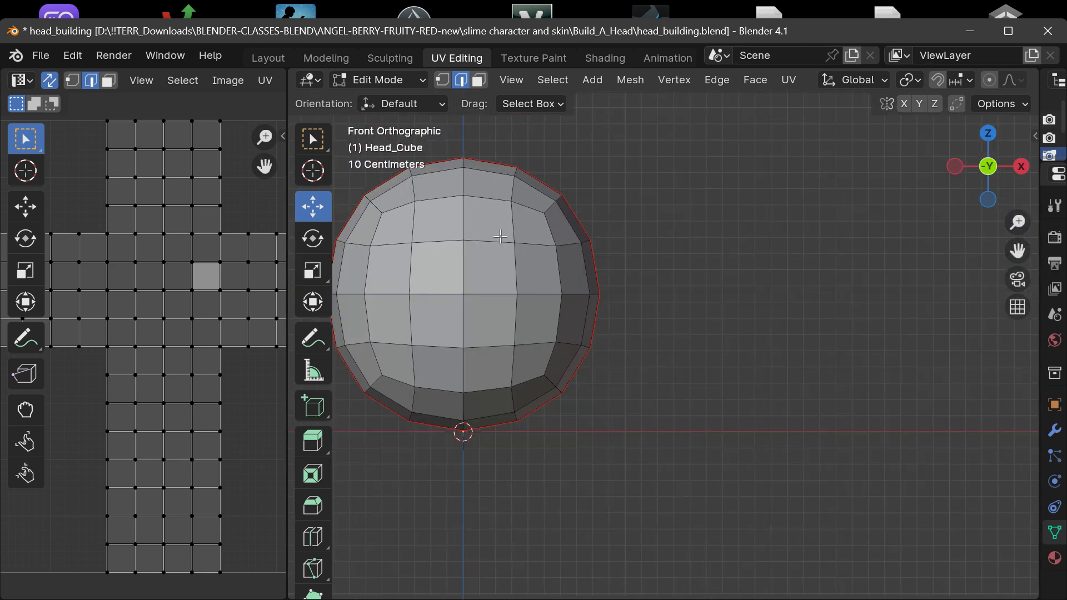
{"action": "left_click_drag", "start_coordinate": [1017, 251], "coordinate": [1066, 260]}
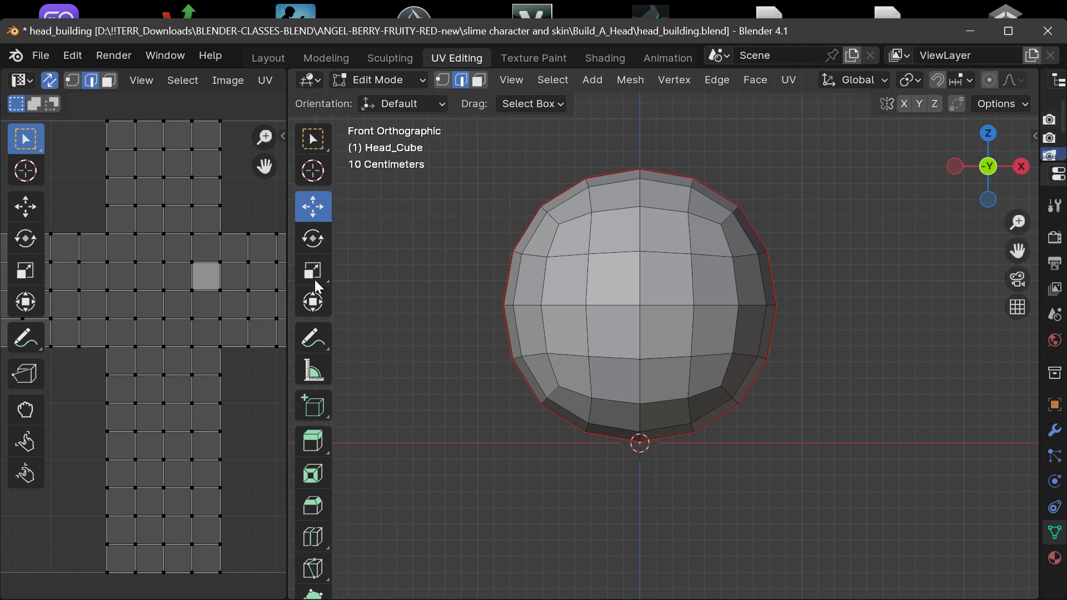
{"action": "scroll", "coordinate": [542, 232], "scroll_direction": "up", "scroll_amount": 1}
{"action": "scroll", "coordinate": [542, 233], "scroll_direction": "up", "scroll_amount": 1}
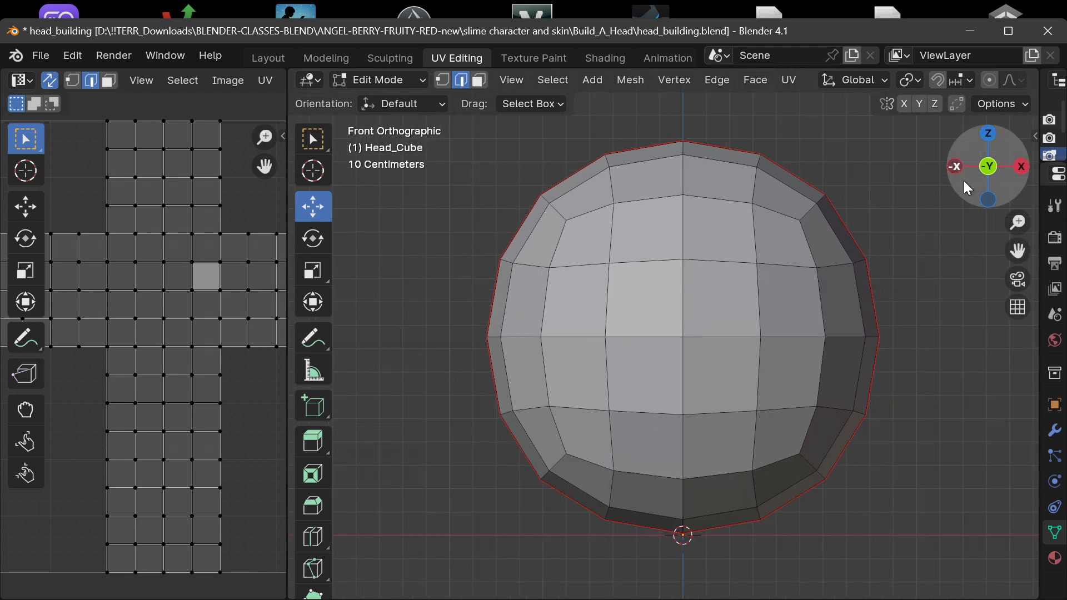
{"action": "mouse_move", "coordinate": [975, 187]}
{"action": "left_mouse_down"}
{"action": "mouse_move", "coordinate": [977, 220]}
{"action": "mouse_move", "coordinate": [971, 197]}
{"action": "mouse_move", "coordinate": [987, 198]}
{"action": "mouse_move", "coordinate": [967, 184]}
{"action": "left_mouse_up"}
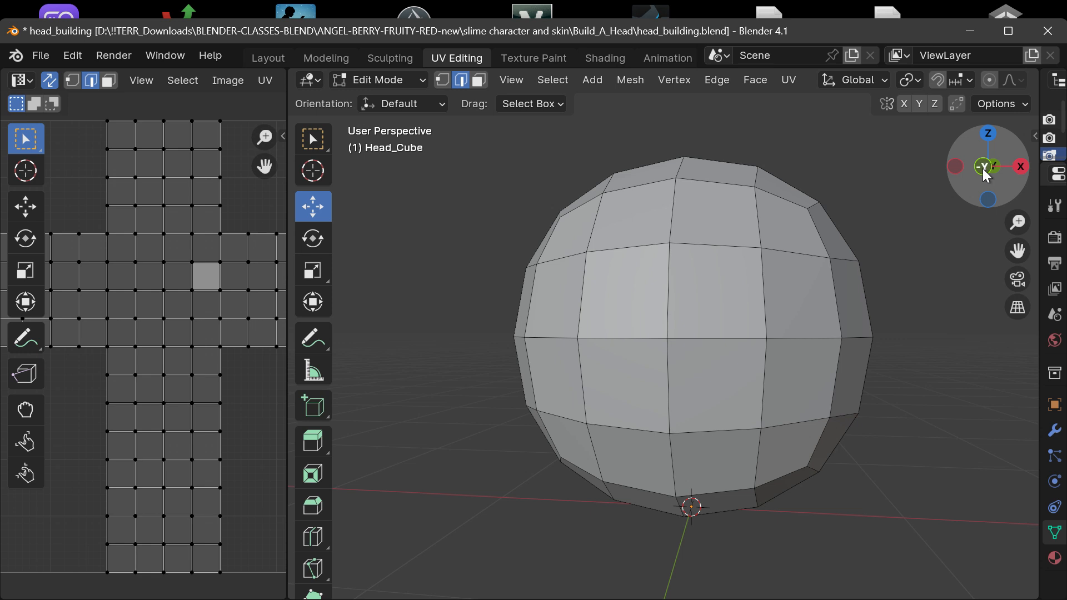
{"action": "left_click", "coordinate": [982, 168]}
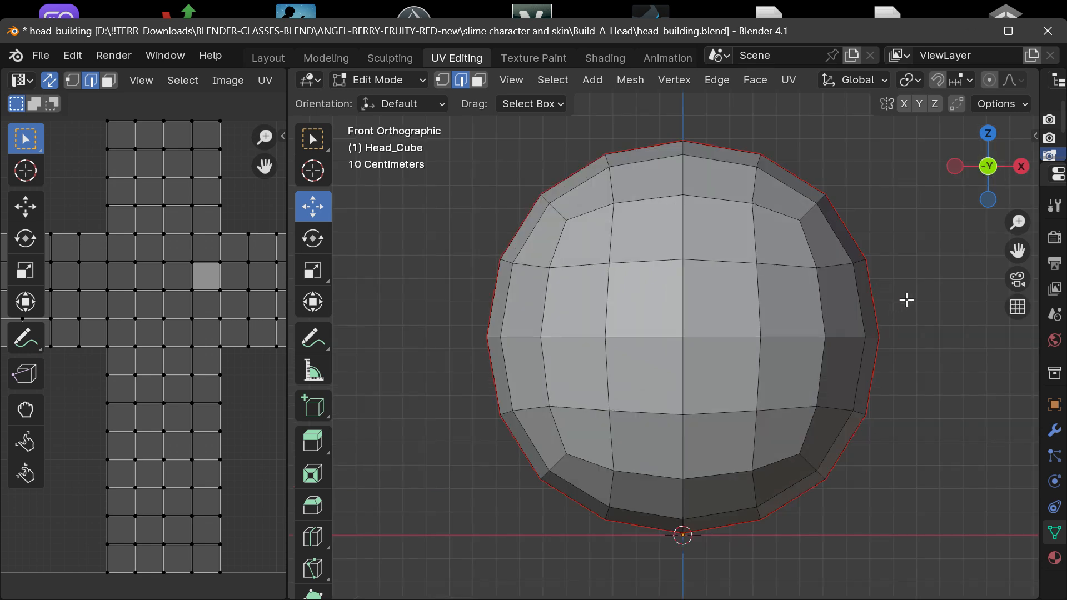
Enable X-axis mesh symmetry and, in face selection, select the outer face just above the horizontal midline on the head's +X side.
{"action": "left_click", "coordinate": [903, 103]}
{"action": "left_click", "coordinate": [479, 81]}
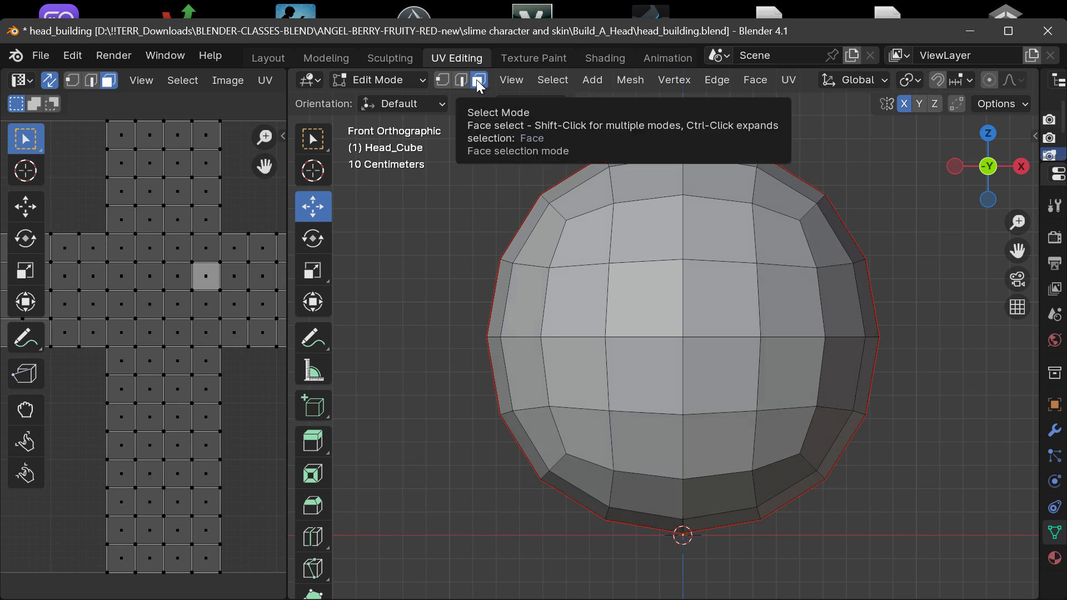
{"action": "left_click", "coordinate": [849, 298]}
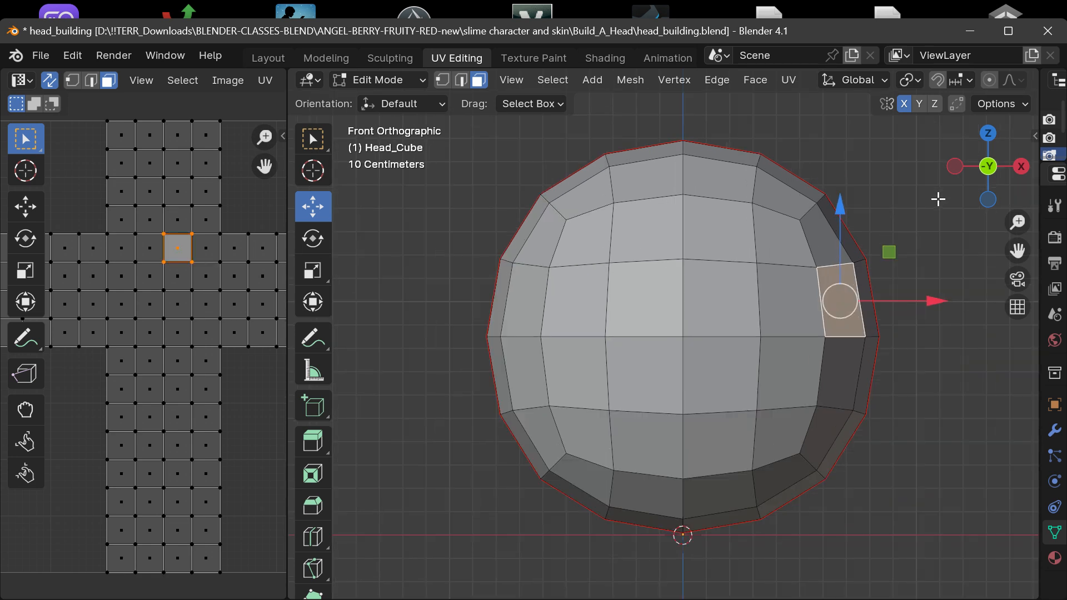
Turn on proportional editing and inspect its falloff and size settings.
{"action": "scroll", "coordinate": [997, 86], "scroll_direction": "down", "scroll_amount": 5}
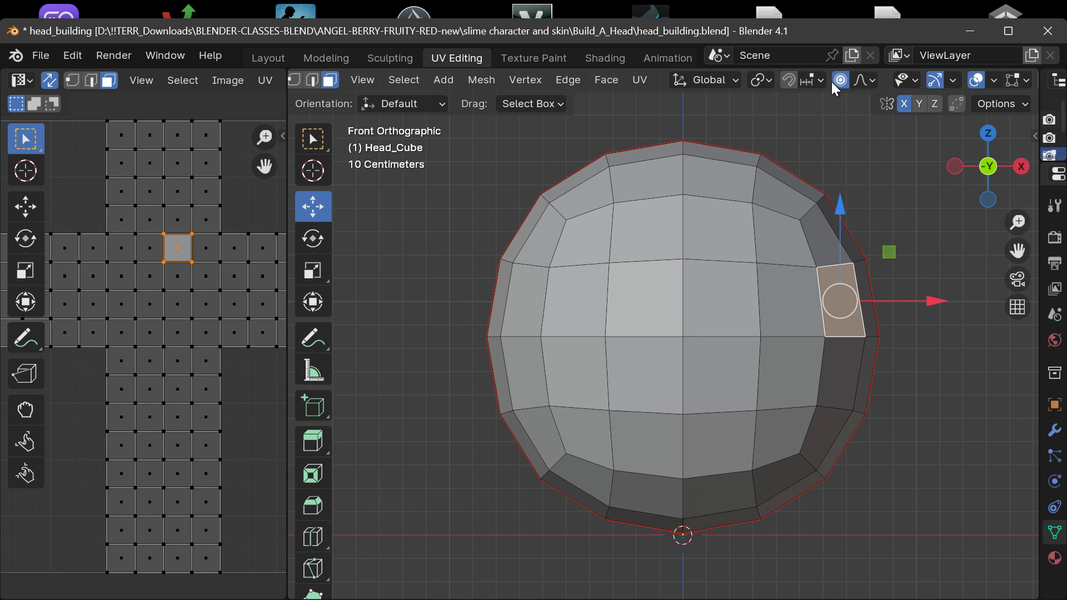
{"action": "left_click", "coordinate": [870, 80]}
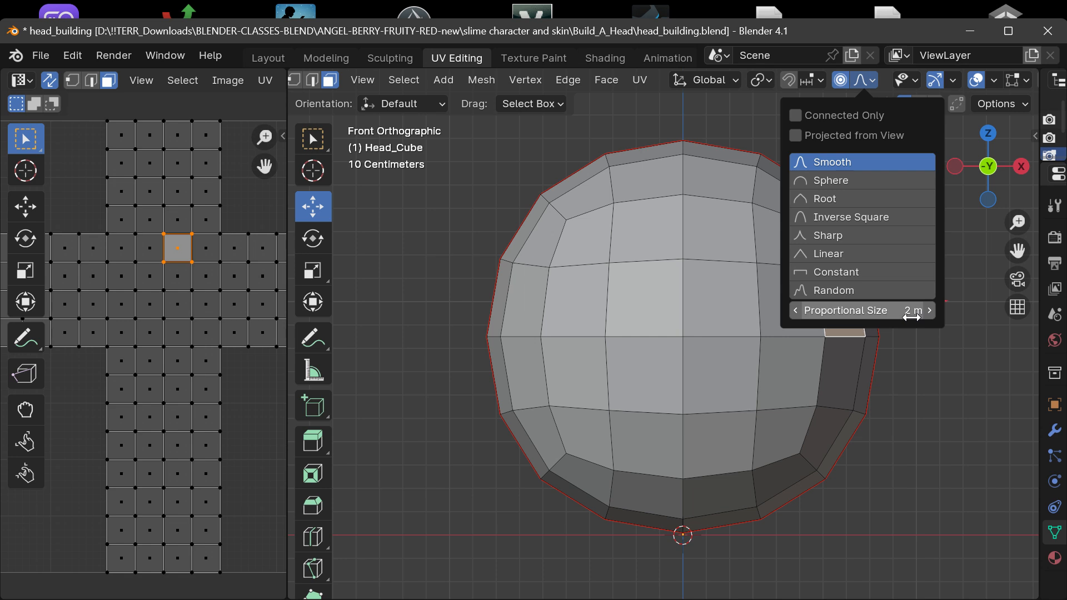
{"action": "left_click", "coordinate": [886, 314]}
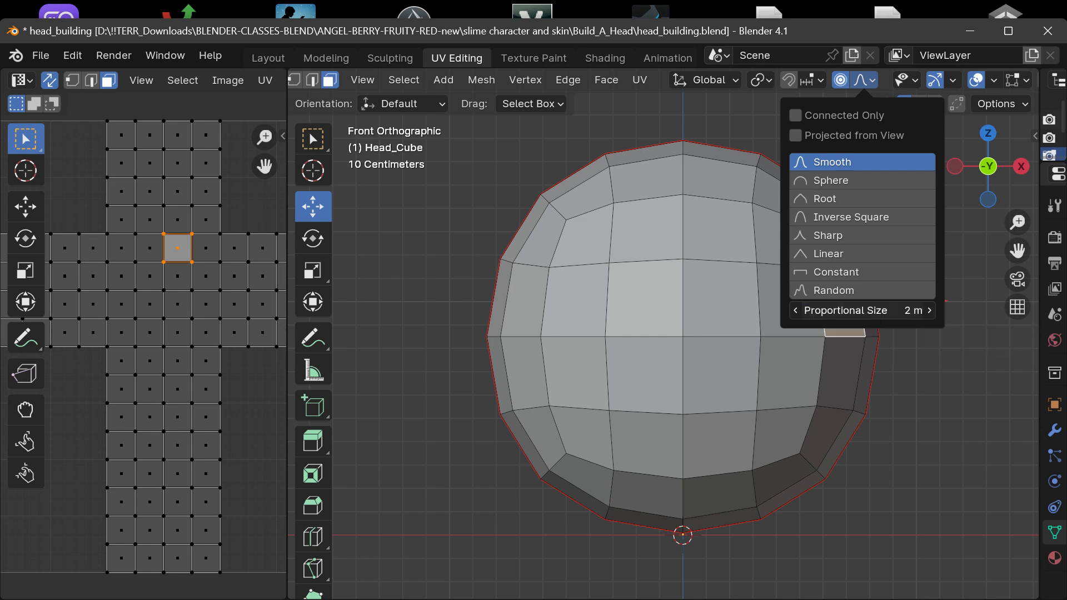
{"action": "left_click", "coordinate": [955, 396]}
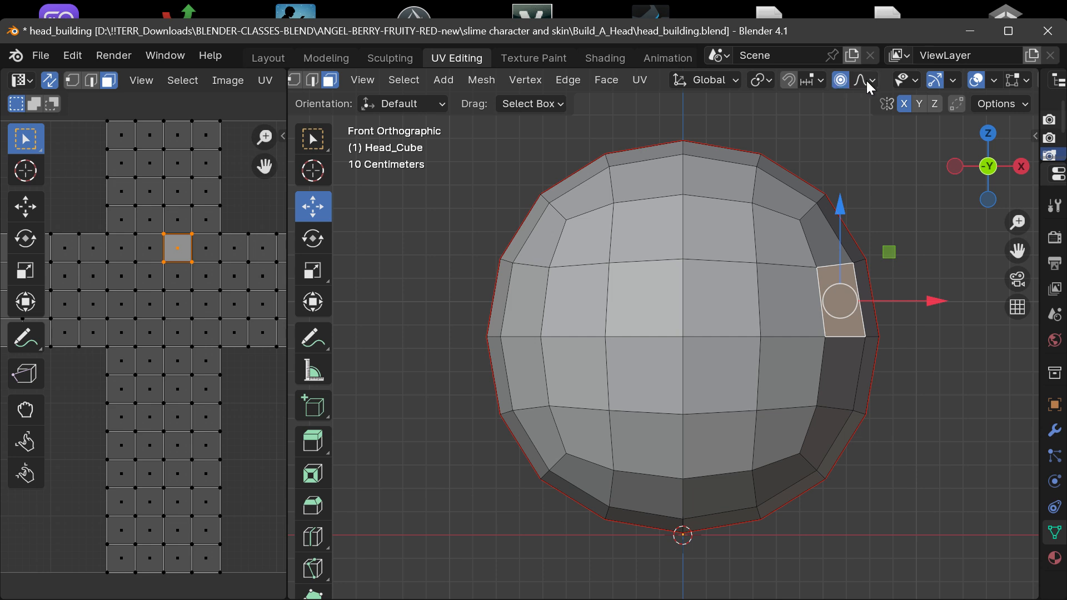
Reset the proportional editing size to its default value of 1 m.
{"action": "left_click", "coordinate": [839, 82]}
{"action": "left_click", "coordinate": [860, 81]}
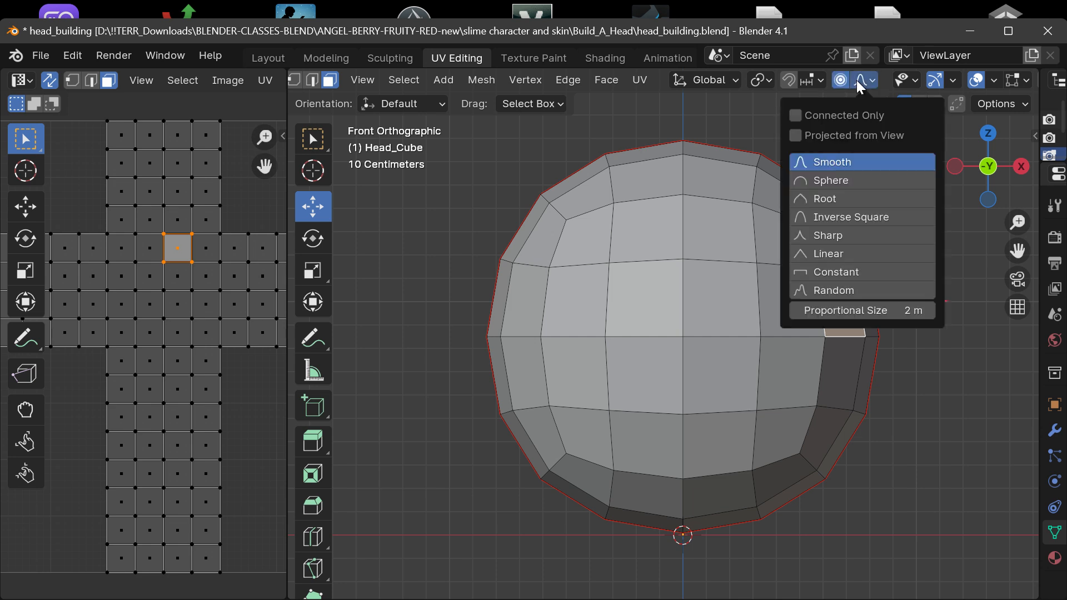
{"action": "right_click", "coordinate": [854, 311]}
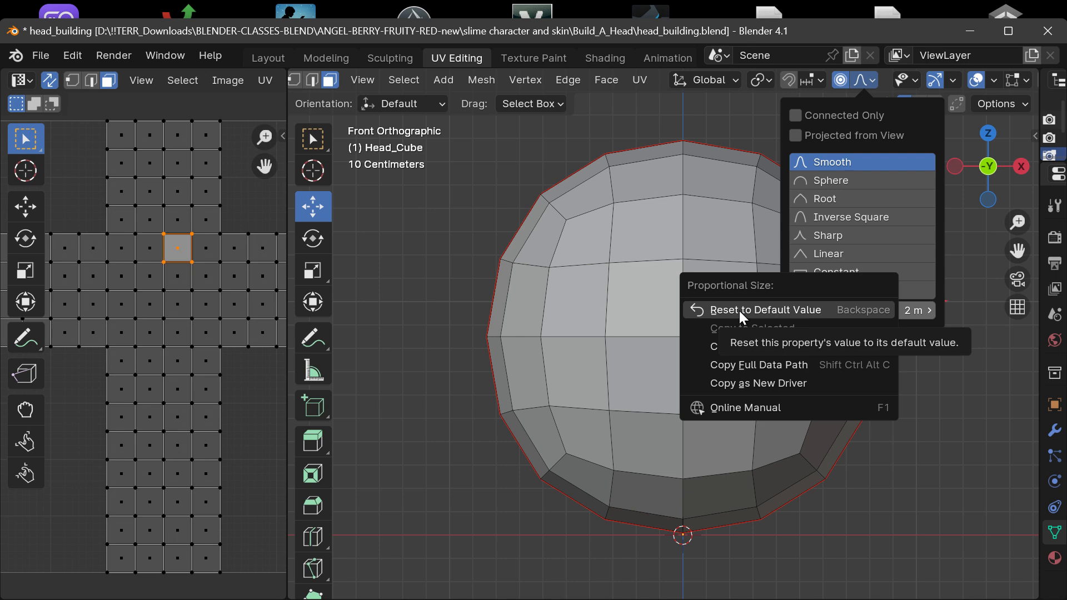
{"action": "left_click", "coordinate": [738, 311]}
{"action": "left_click", "coordinate": [872, 80]}
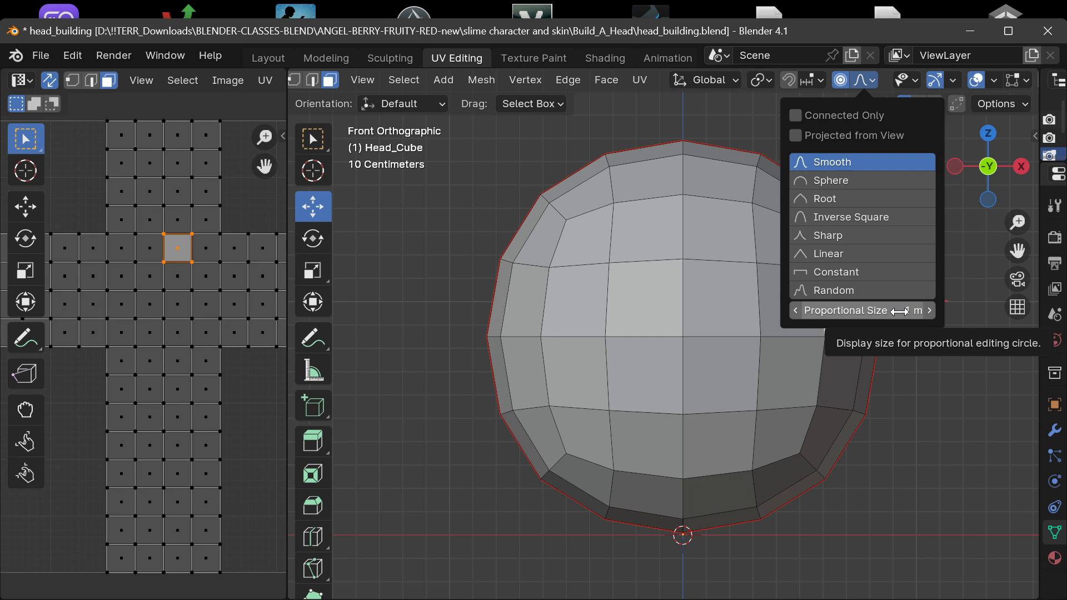
{"action": "left_click", "coordinate": [853, 310]}
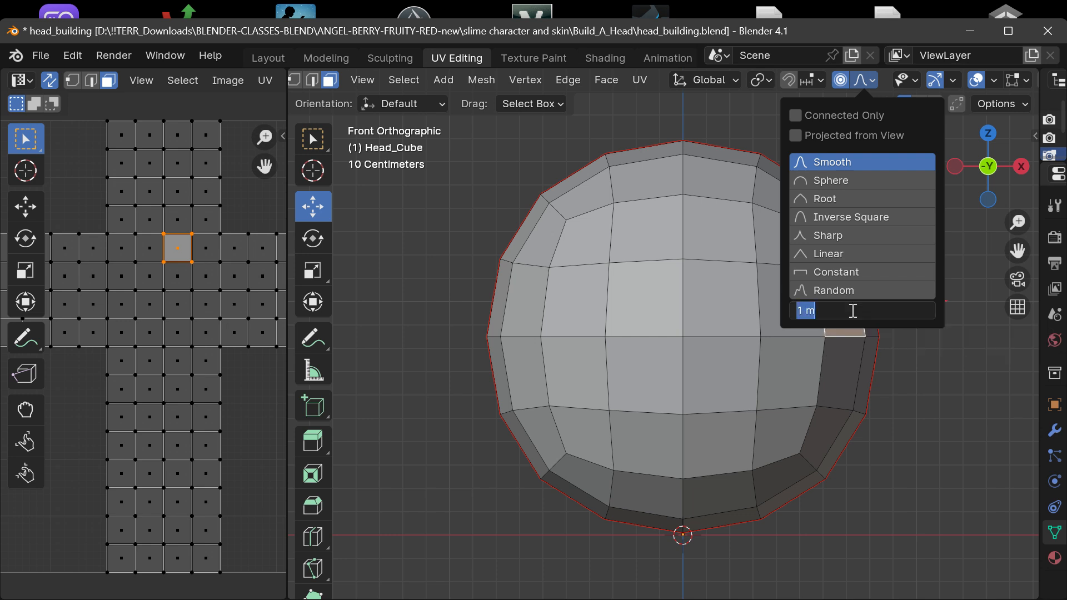
{"action": "left_click", "coordinate": [963, 380]}
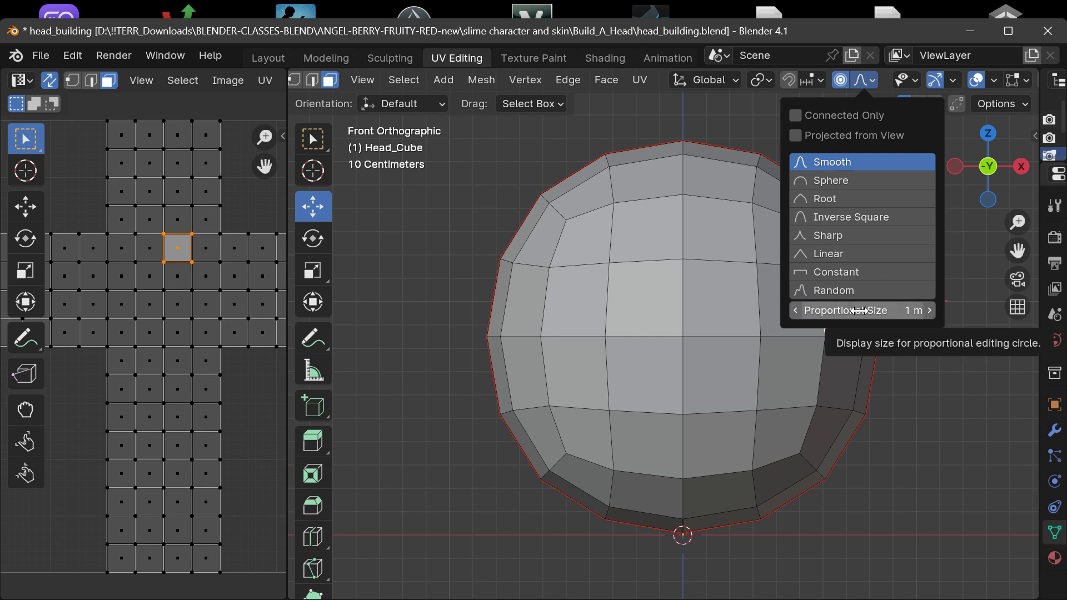
{"action": "right_click", "coordinate": [856, 312]}
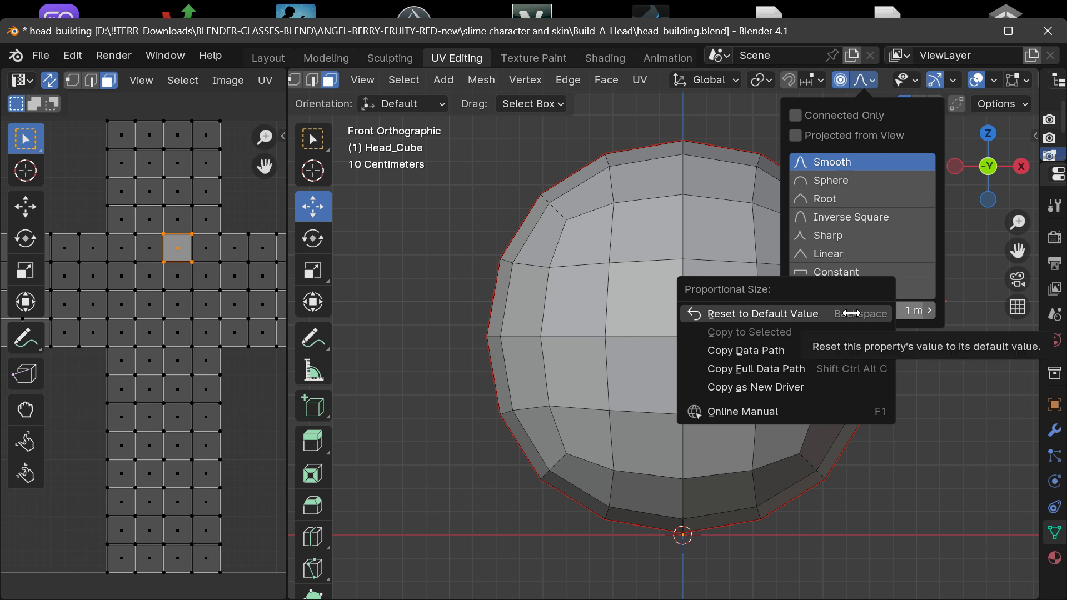
{"action": "left_click", "coordinate": [850, 314]}
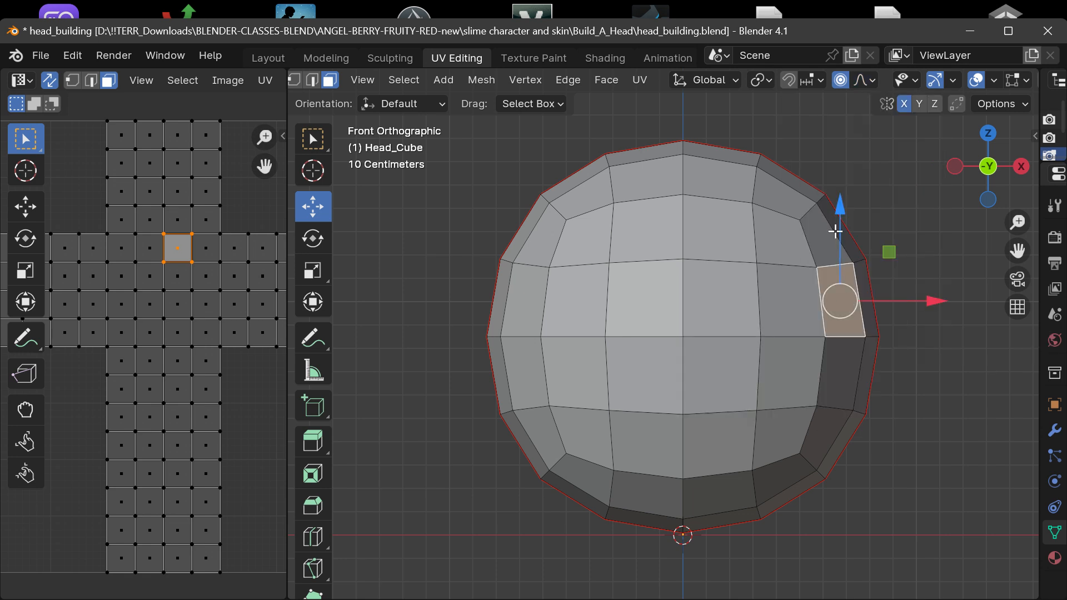
Set the proportional editing size to 2 m.
{"action": "left_click", "coordinate": [863, 84]}
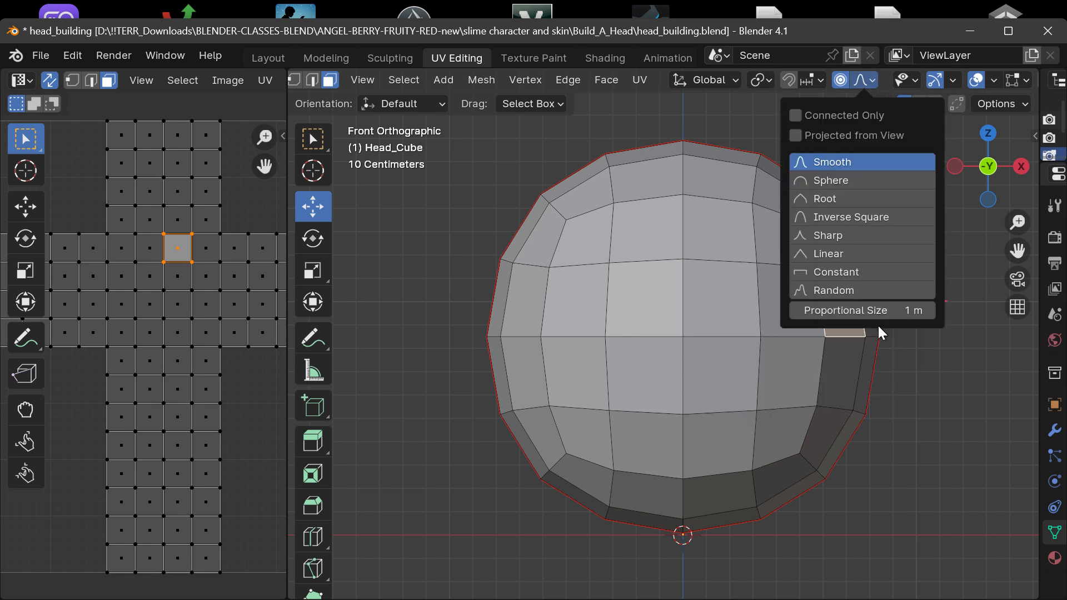
{"action": "left_click_drag", "start_coordinate": [875, 313], "coordinate": [953, 313]}
{"action": "left_click", "coordinate": [867, 313]}
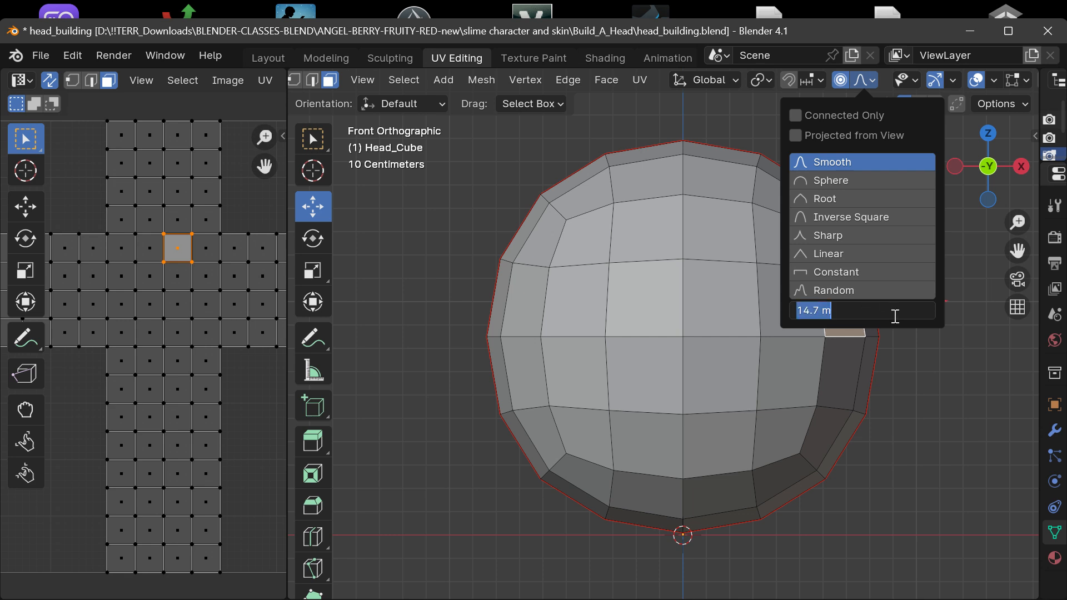
{"action": "type", "text": "2"}
{"action": "key", "text": "Return"}
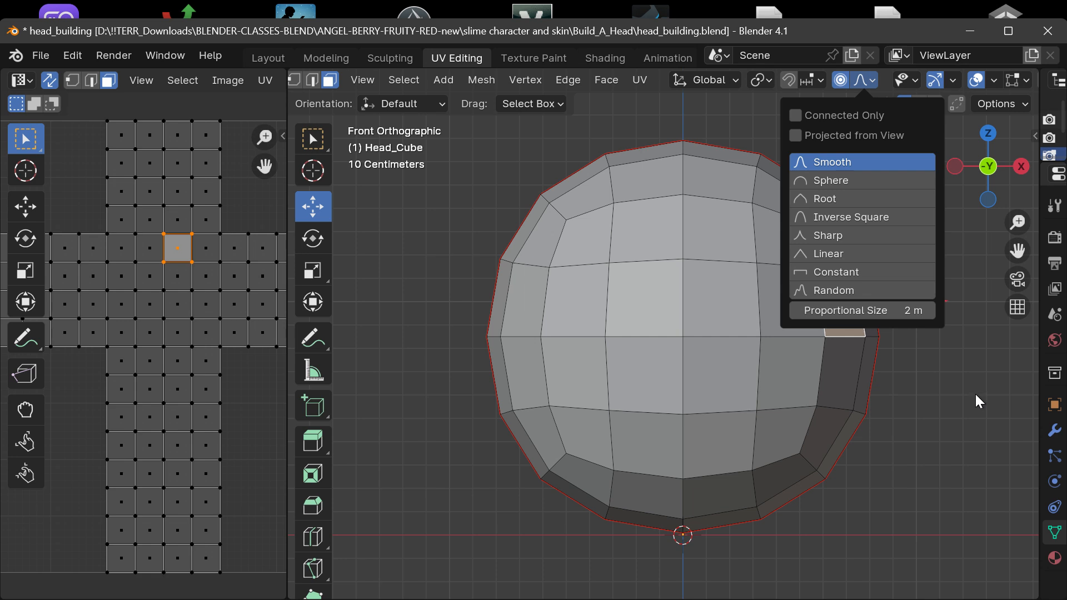
Move the selected outer face outward along X in two stages to widen the head symmetrically.
{"action": "left_click_drag", "start_coordinate": [926, 305], "coordinate": [971, 302]}
{"action": "scroll", "coordinate": [961, 251], "scroll_direction": "down", "scroll_amount": 1}
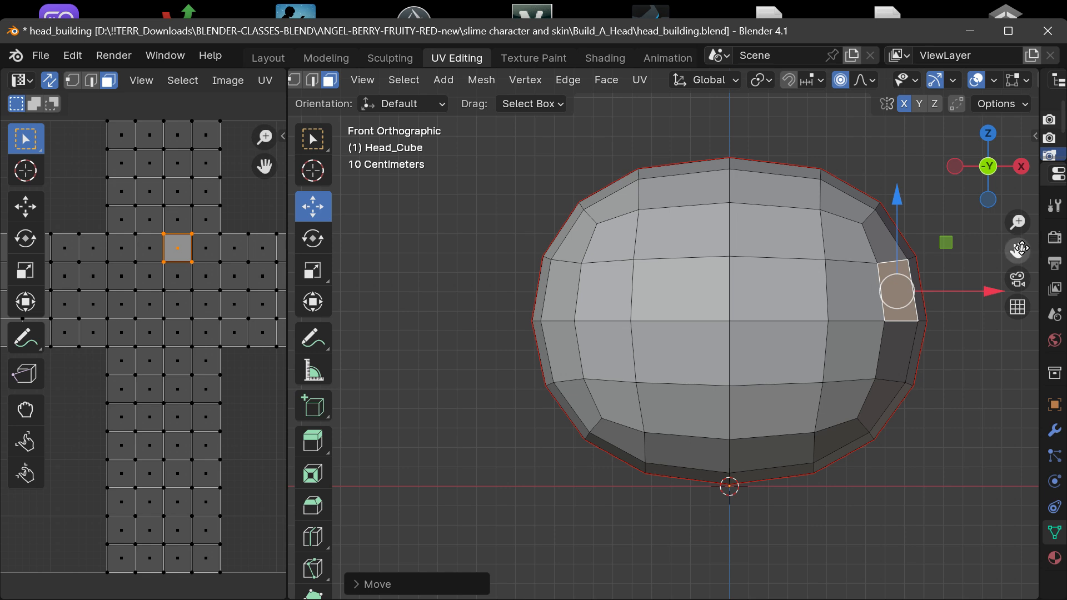
{"action": "left_click_drag", "start_coordinate": [1019, 248], "coordinate": [961, 264]}
{"action": "left_click_drag", "start_coordinate": [913, 325], "coordinate": [960, 322]}
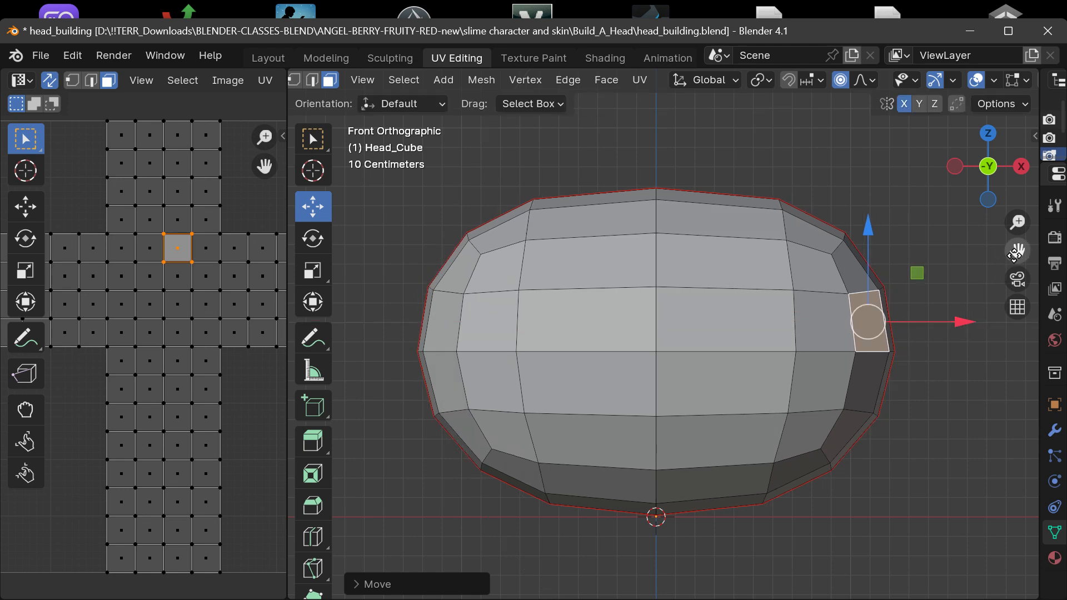
Select an upper face beside the seam on the +X side and try raising it along Z with the 2 m falloff.
{"action": "mouse_move", "coordinate": [1014, 254]}
{"action": "left_mouse_down"}
{"action": "mouse_move", "coordinate": [993, 361]}
{"action": "mouse_move", "coordinate": [1021, 257]}
{"action": "left_mouse_up"}
{"action": "left_click_drag", "start_coordinate": [988, 171], "coordinate": [872, 225]}
{"action": "left_click", "coordinate": [777, 349]}
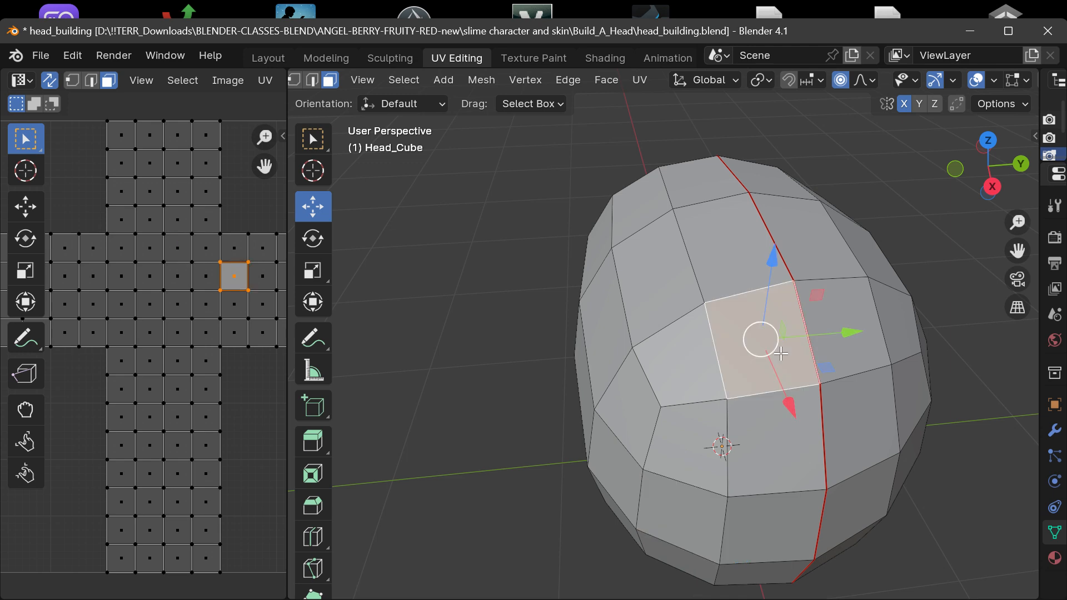
{"action": "left_click_drag", "start_coordinate": [987, 191], "coordinate": [1058, 159]}
{"action": "left_click_drag", "start_coordinate": [1016, 250], "coordinate": [975, 320]}
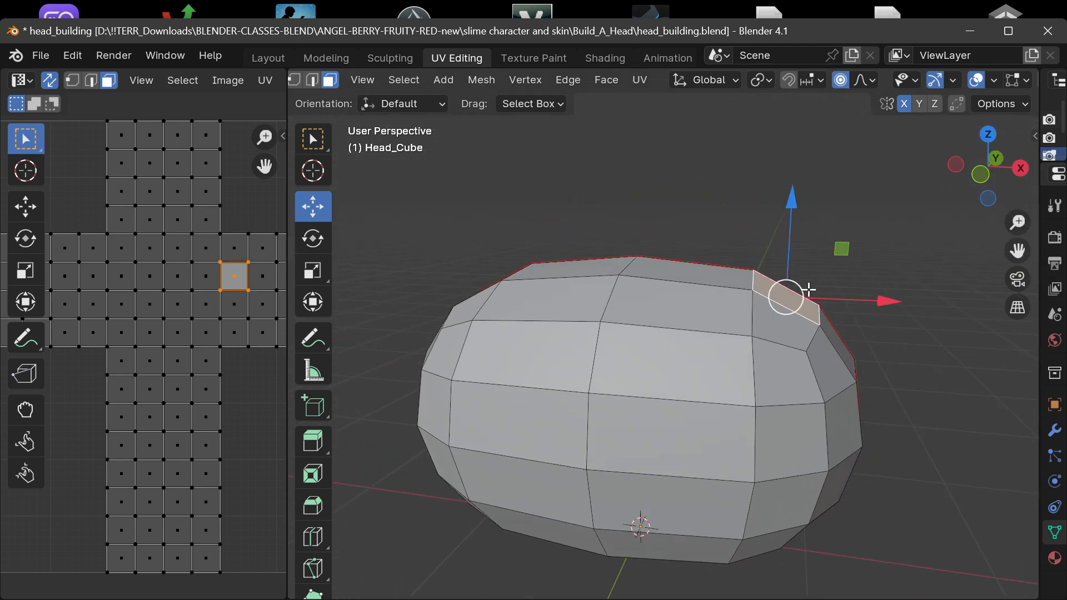
{"action": "left_click_drag", "start_coordinate": [796, 206], "coordinate": [892, 117]}
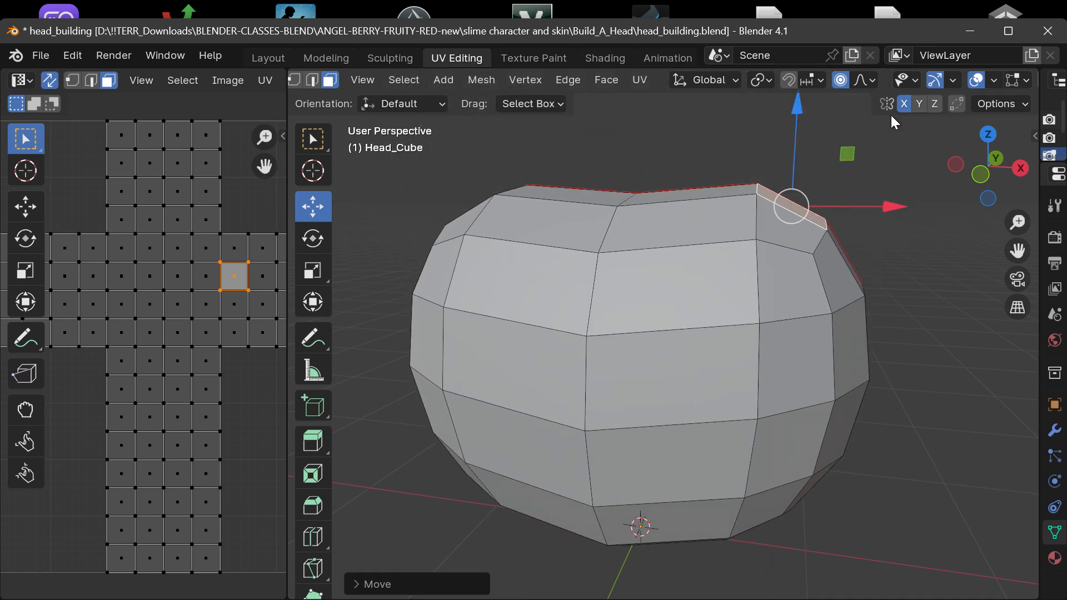
{"action": "key", "text": "ctrl+z"}
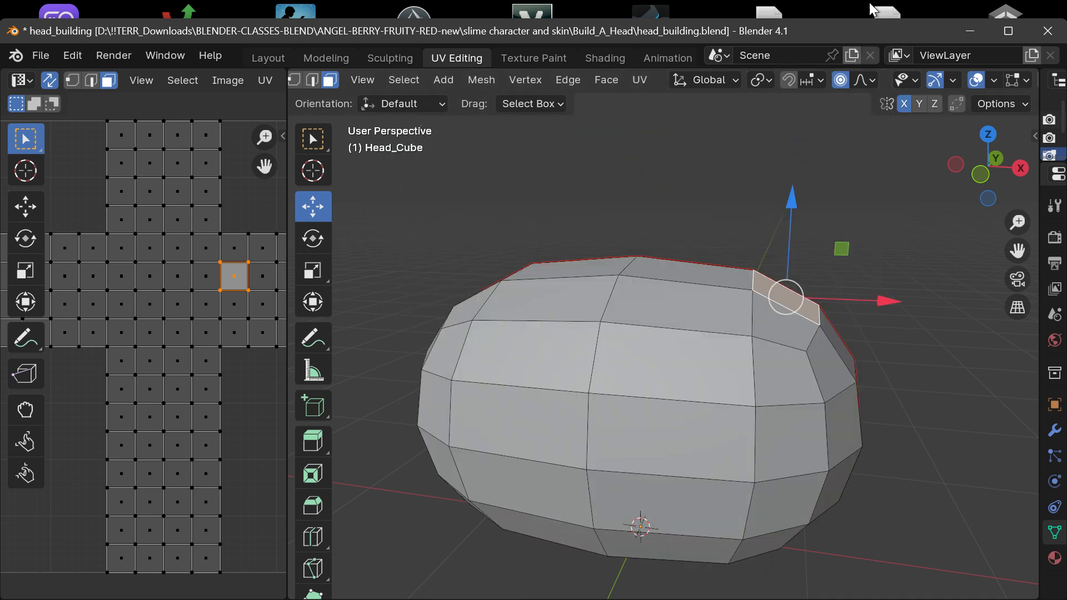
Set the proportional editing size to 1 m and try raising the same upper face along Z.
{"action": "left_click", "coordinate": [855, 80]}
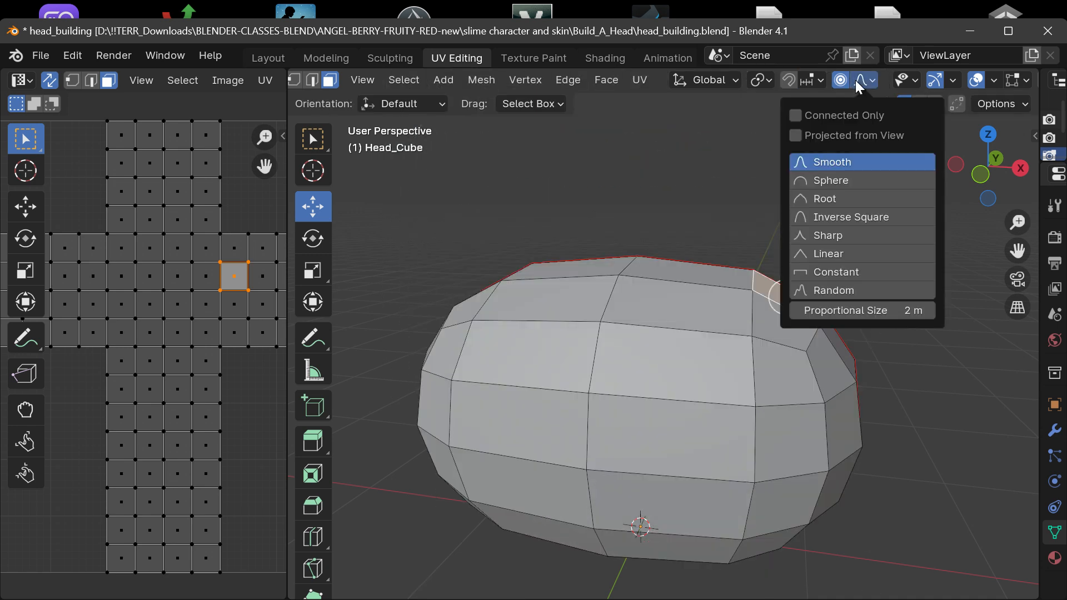
{"action": "left_click", "coordinate": [836, 307]}
{"action": "type", "text": "1"}
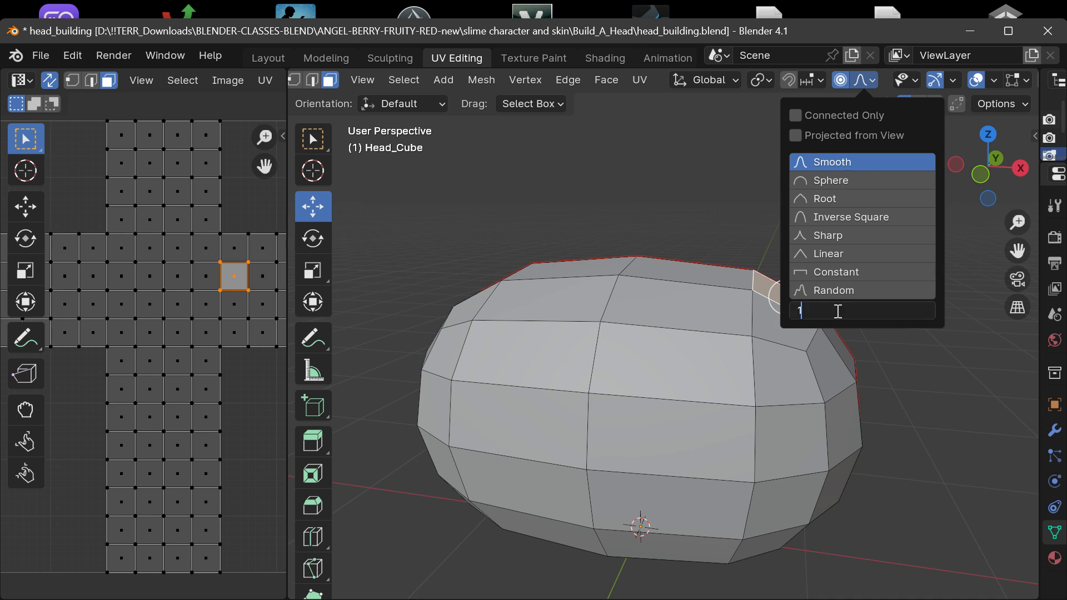
{"action": "left_click", "coordinate": [882, 336]}
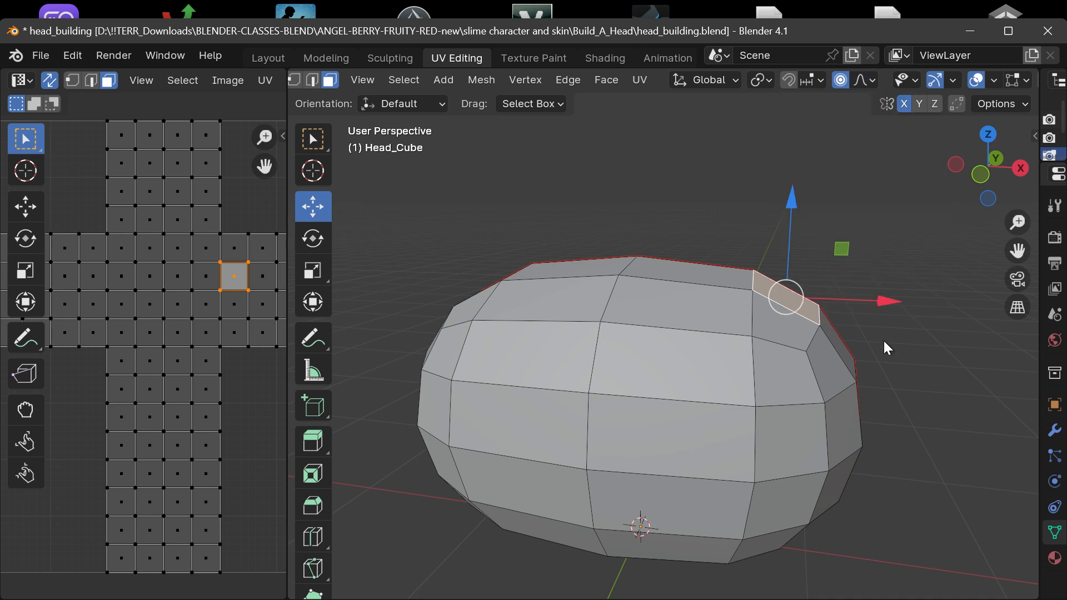
{"action": "left_click_drag", "start_coordinate": [792, 197], "coordinate": [803, 128]}
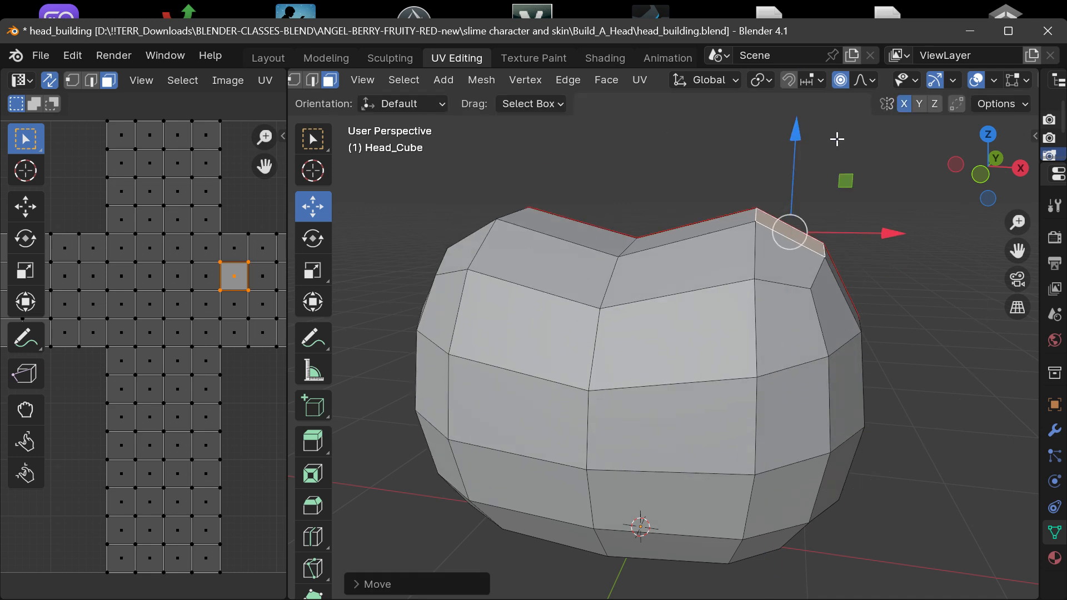
{"action": "key", "text": "ctrl+z"}
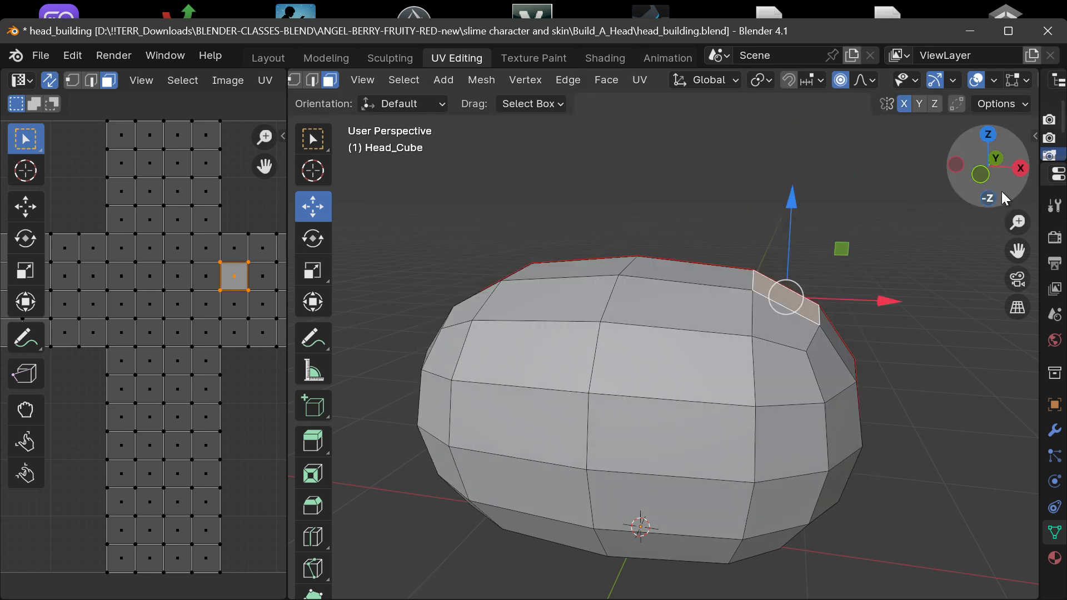
Turn off proportional editing and try raising the selected upper face along Z without any falloff.
{"action": "left_click_drag", "start_coordinate": [1004, 198], "coordinate": [994, 196]}
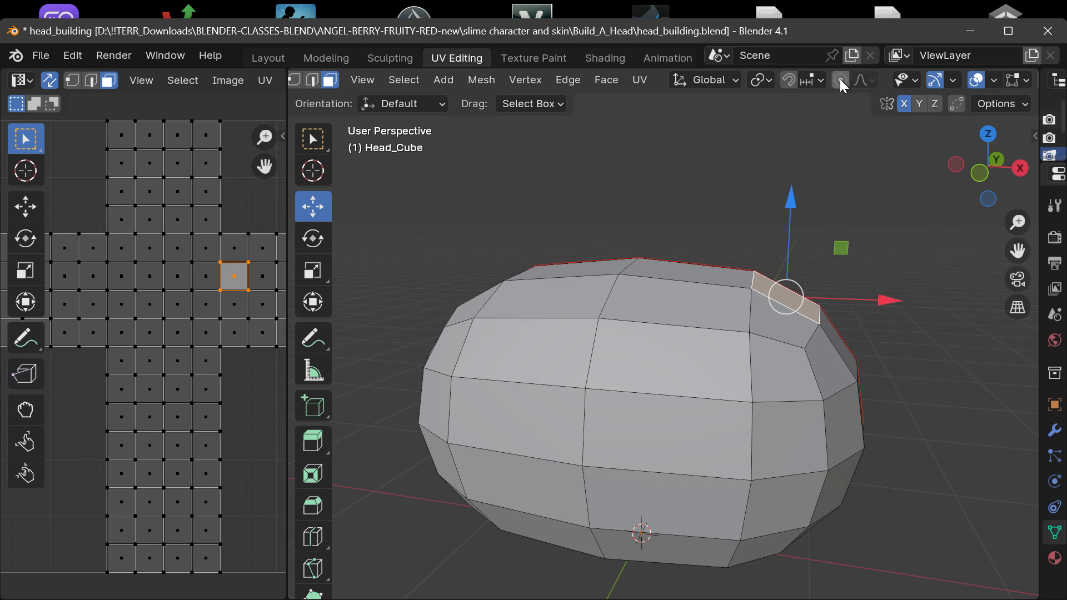
{"action": "scroll", "coordinate": [839, 79], "scroll_direction": "down", "scroll_amount": 1}
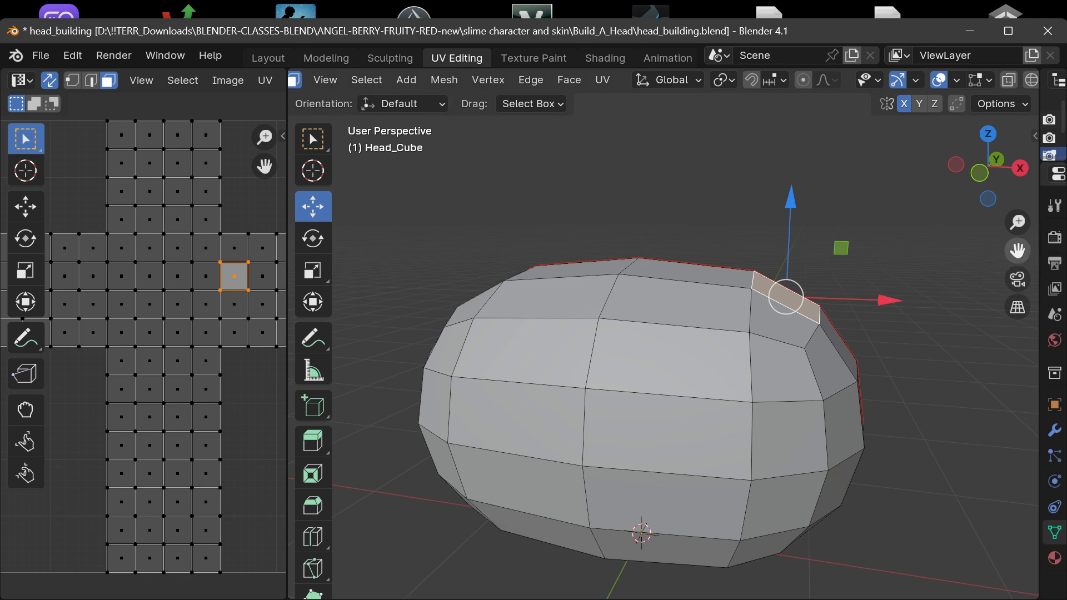
{"action": "left_click_drag", "start_coordinate": [1021, 250], "coordinate": [1008, 244]}
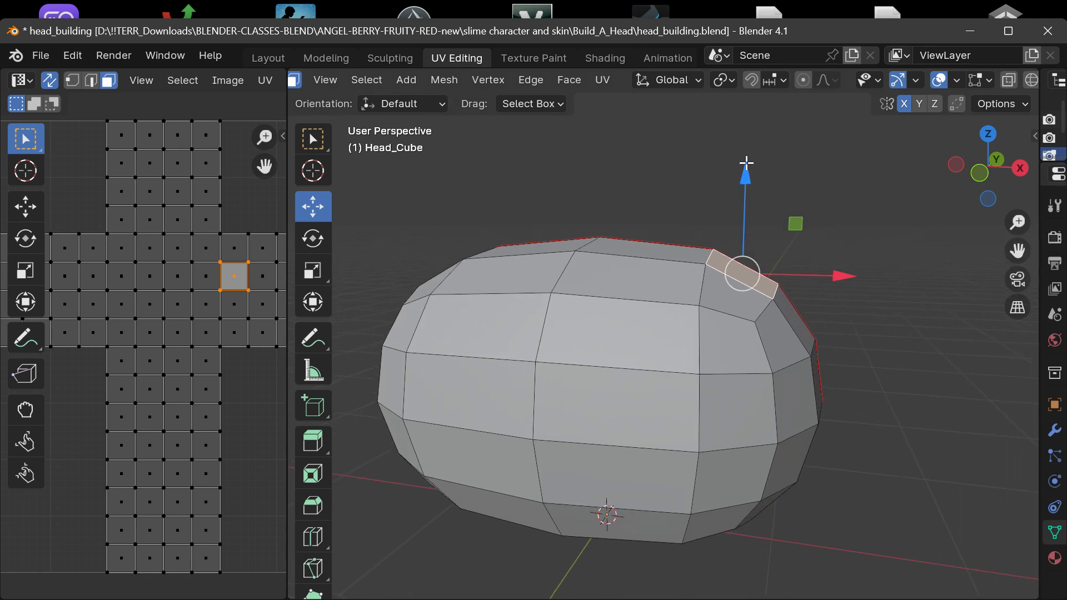
{"action": "left_click_drag", "start_coordinate": [746, 166], "coordinate": [818, 129]}
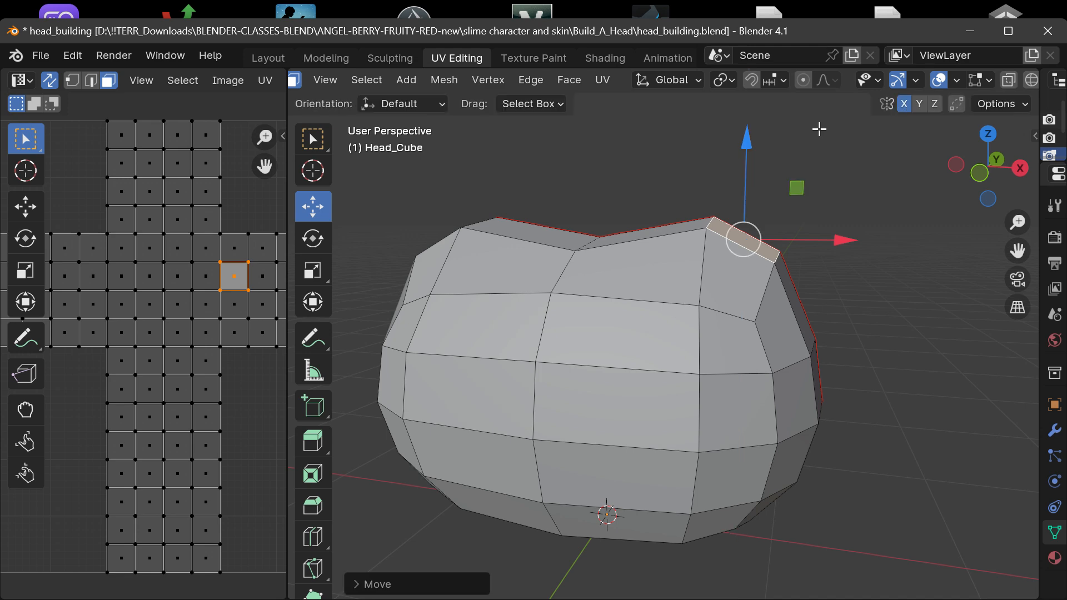
{"action": "key", "text": "ctrl+z"}
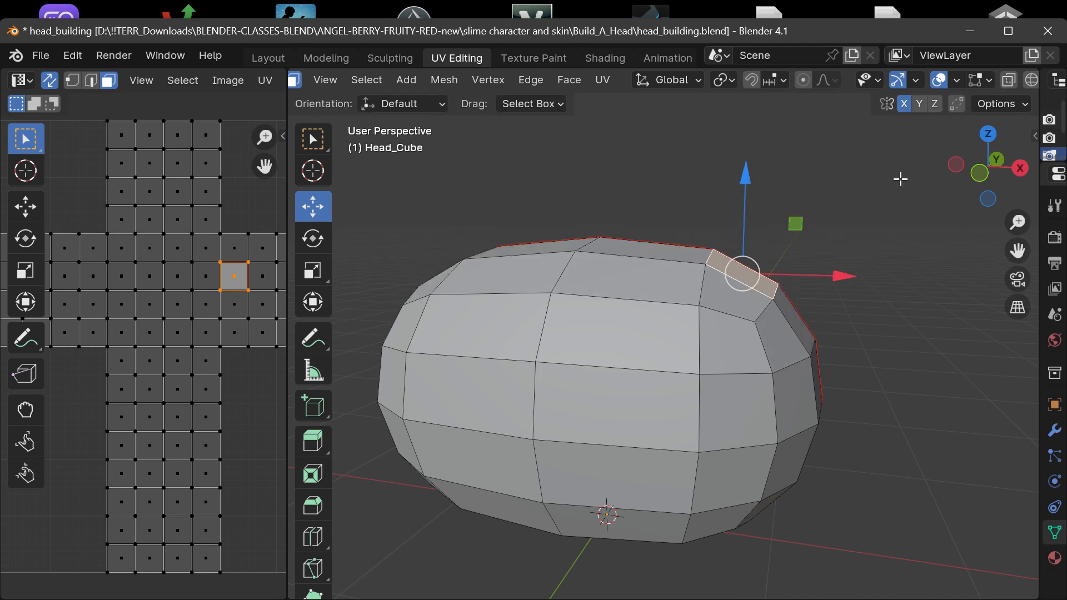
Select the next face down beside the seam on the +X side and move it far up along Z to form tall, mirrored ears.
{"action": "left_click", "coordinate": [798, 298]}
{"action": "left_click_drag", "start_coordinate": [986, 172], "coordinate": [949, 173]}
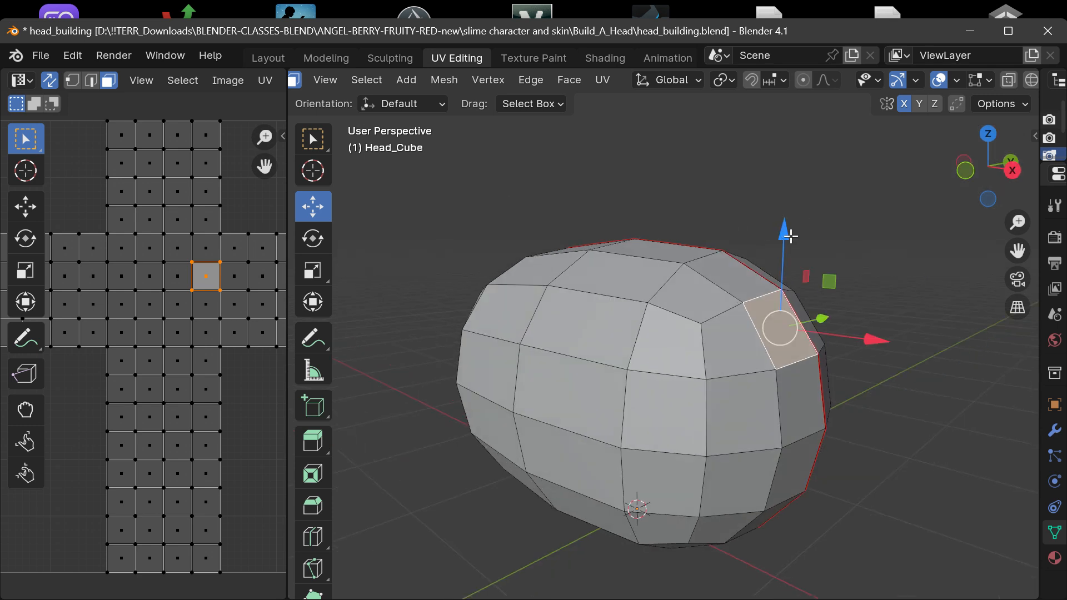
{"action": "key", "text": "e"}
{"action": "left_click", "coordinate": [750, 482]}
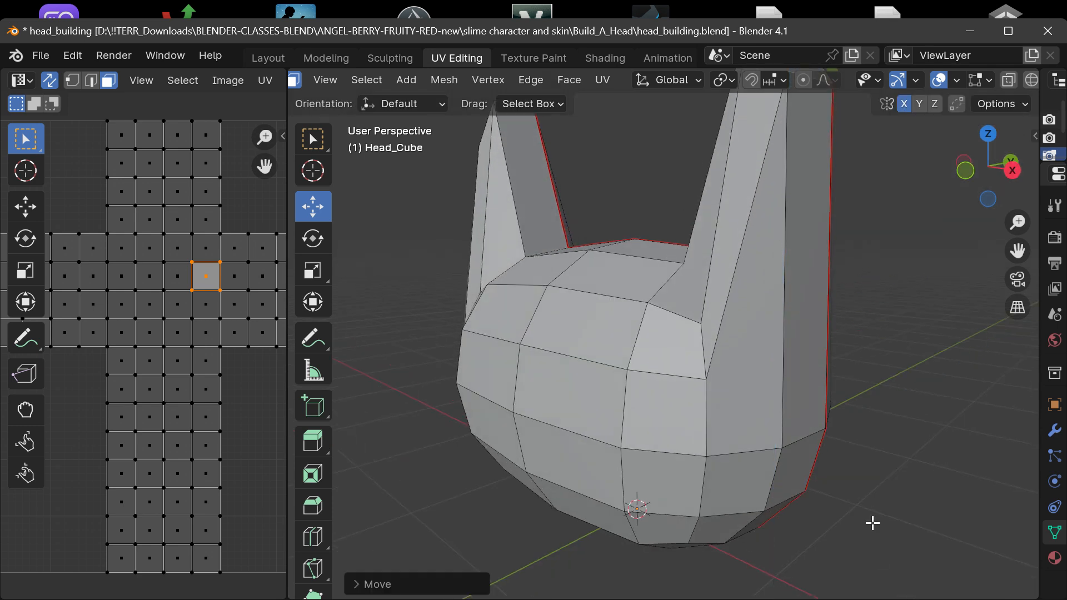
Deselect everything and examine the eared head at an angle and in the front orthographic view.
{"action": "left_click_drag", "start_coordinate": [958, 170], "coordinate": [307, 156]}
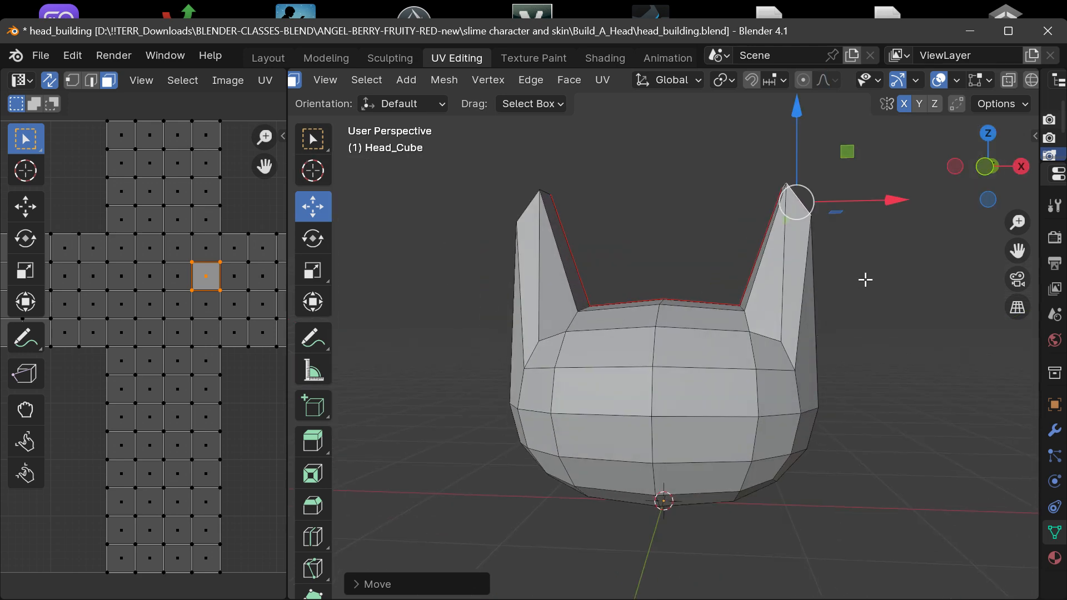
{"action": "scroll", "coordinate": [866, 281], "scroll_direction": "up", "scroll_amount": 1}
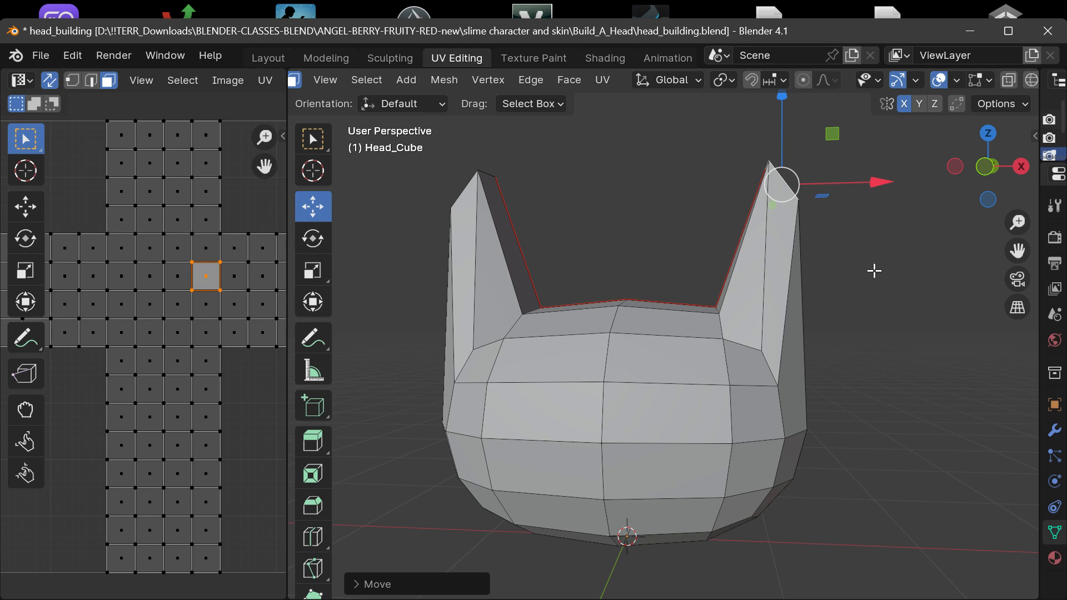
{"action": "left_click", "coordinate": [873, 271]}
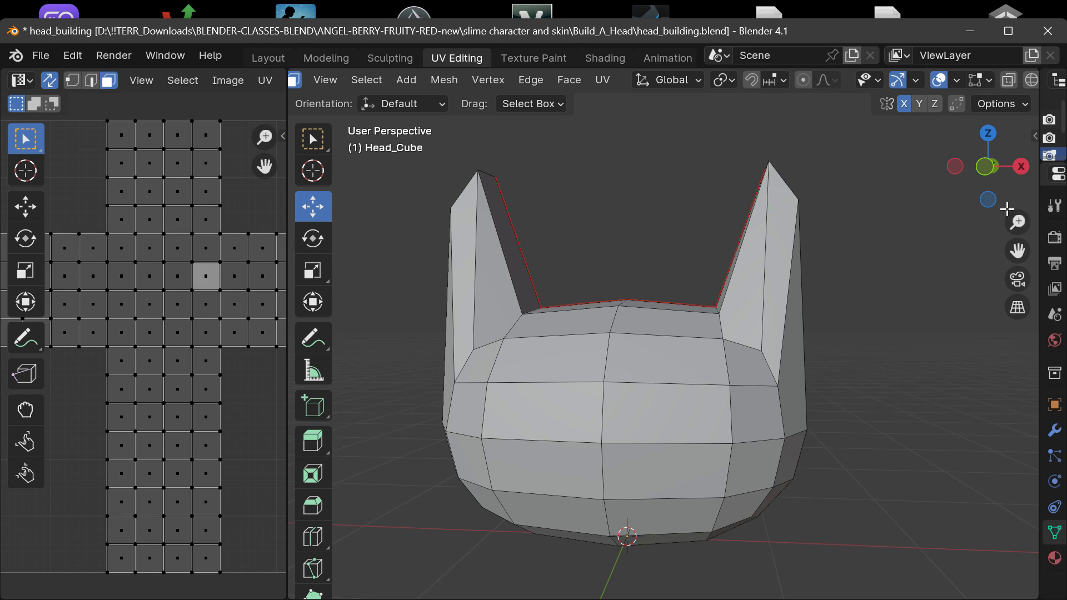
{"action": "left_click_drag", "start_coordinate": [998, 175], "coordinate": [995, 165]}
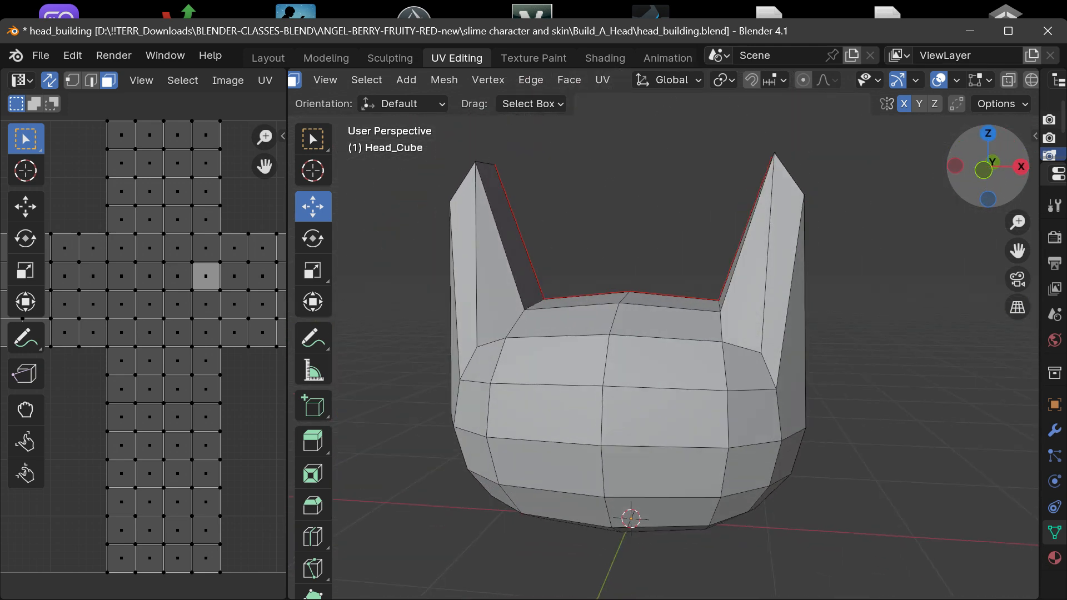
{"action": "left_click", "coordinate": [982, 170]}
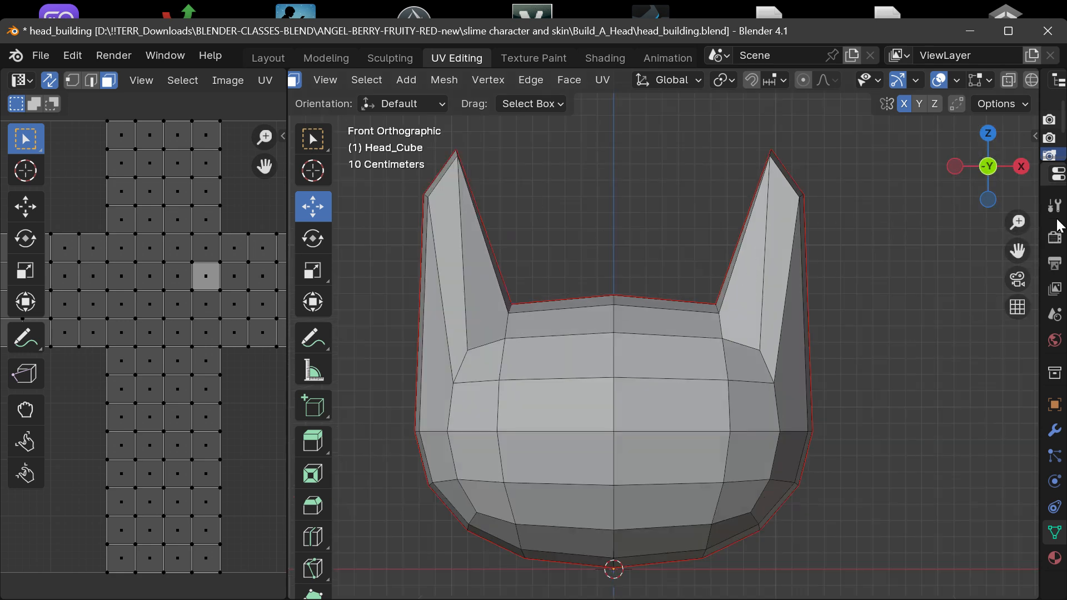
{"action": "left_click_drag", "start_coordinate": [1019, 256], "coordinate": [1065, 218]}
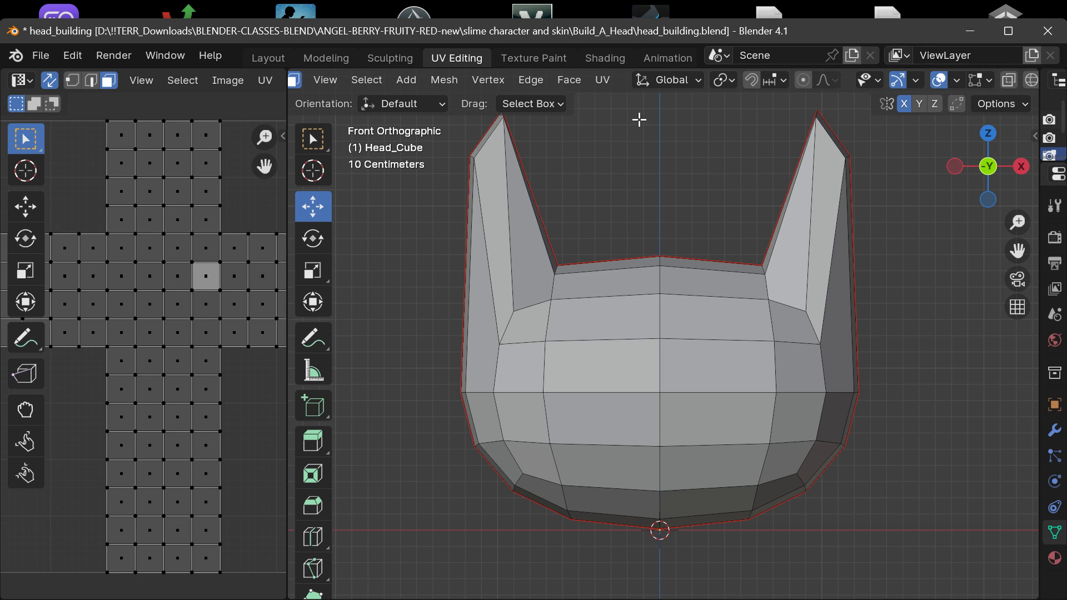
Examine the UV mapping commands available for unwrapping the head mesh.
{"action": "left_click", "coordinate": [570, 80]}
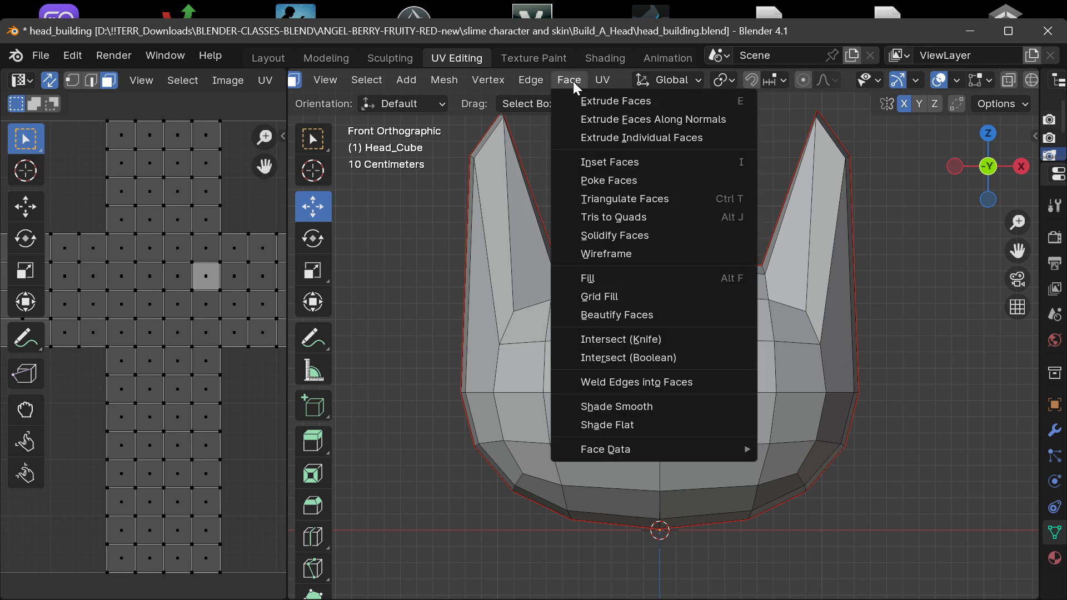
{"action": "mouse_move", "coordinate": [597, 81]}
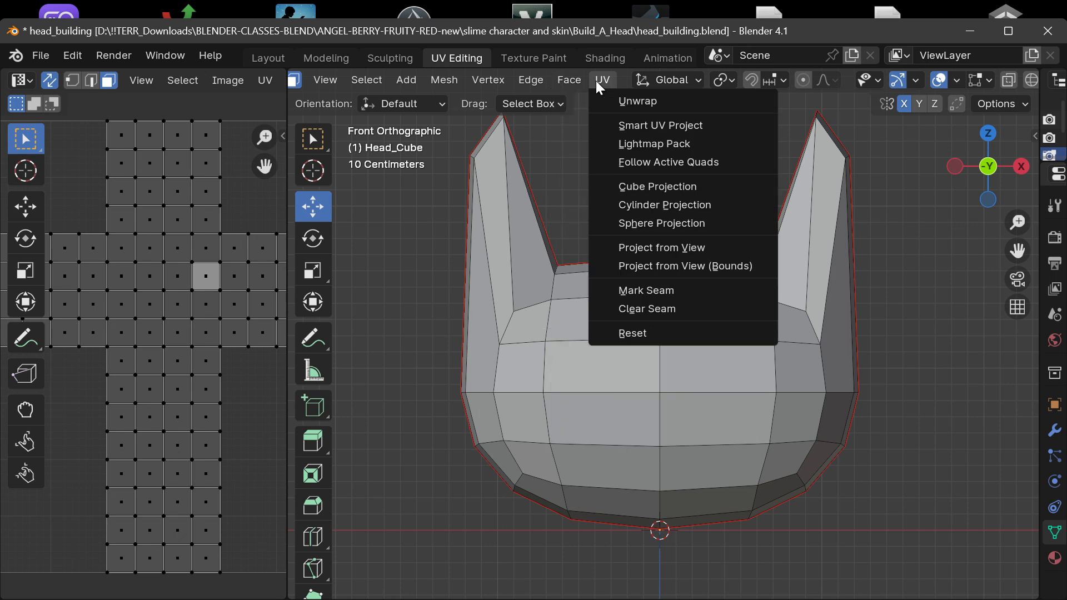
{"action": "scroll", "coordinate": [345, 82], "scroll_direction": "left", "scroll_amount": 5}
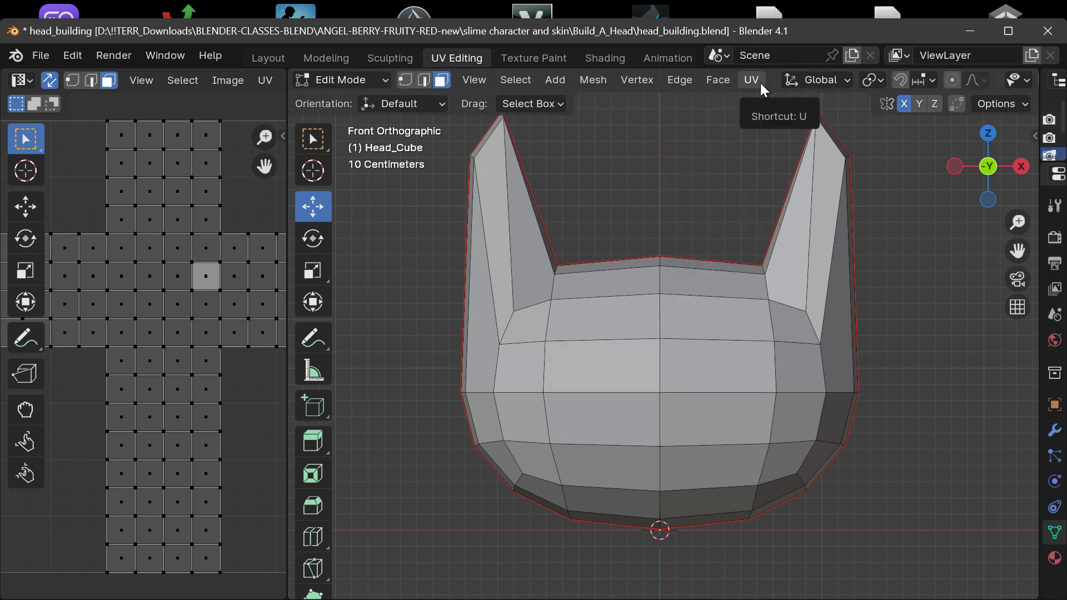
Add a vertical loop cut between the center line and the next edge loop on the +X side, slid by a factor of about 0.26.
{"action": "left_click", "coordinate": [682, 79]}
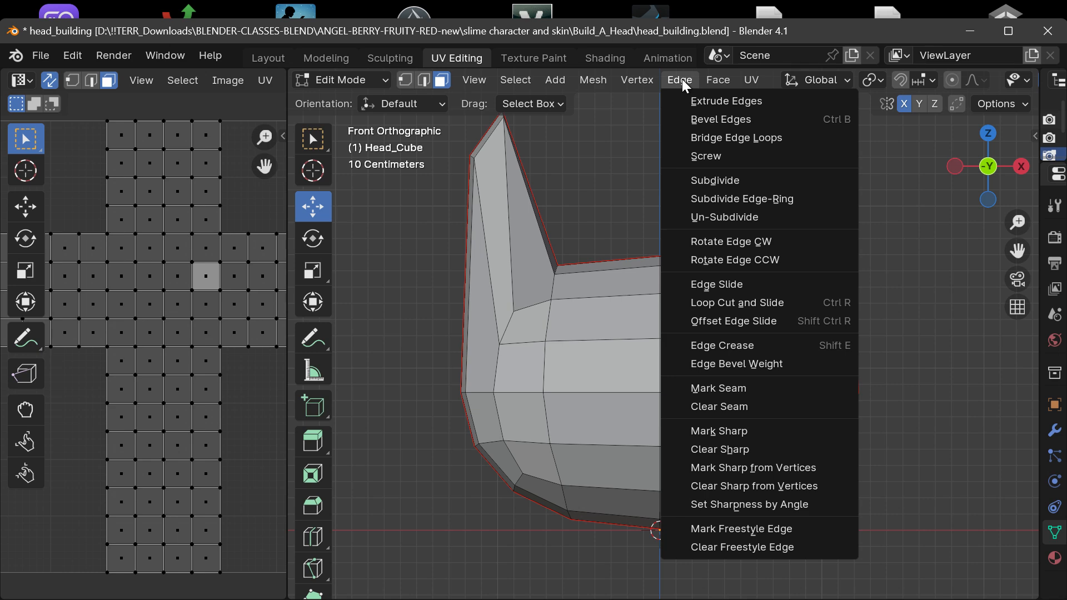
{"action": "mouse_move", "coordinate": [654, 77]}
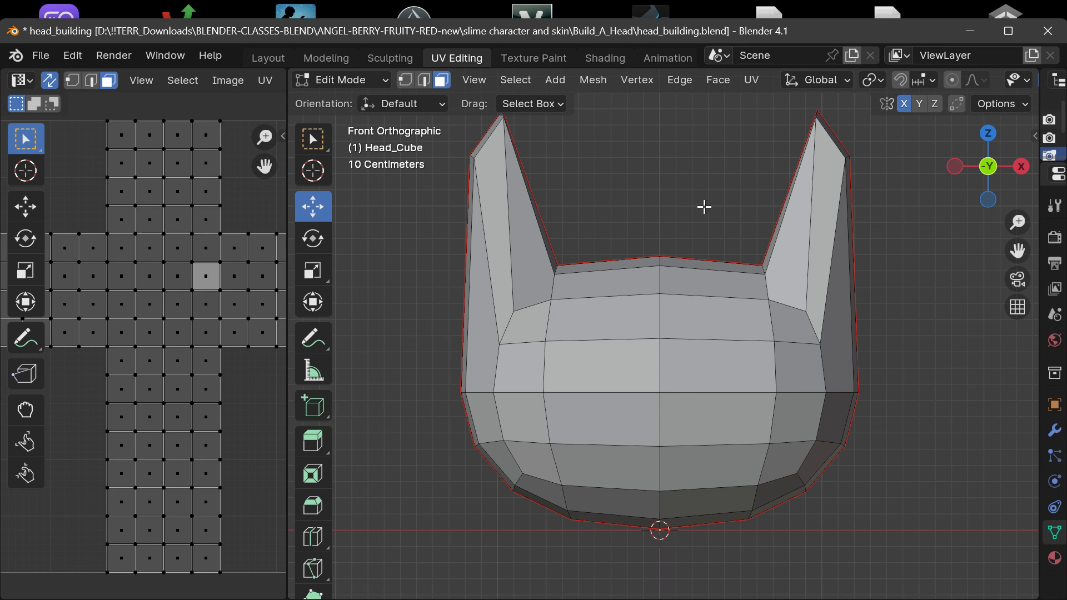
{"action": "key", "text": "ctrl+r"}
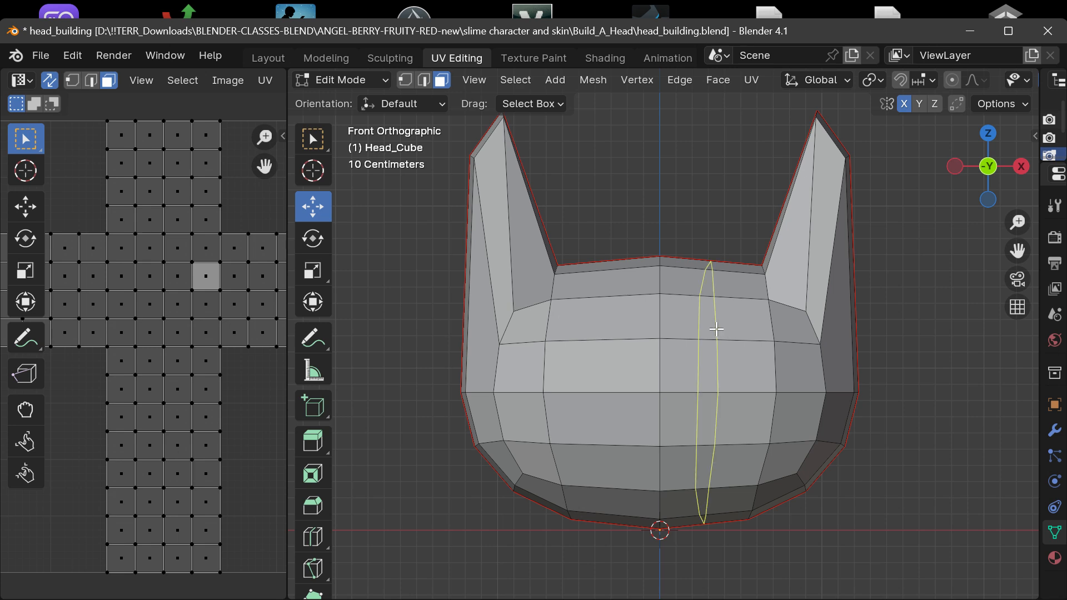
{"action": "left_click", "coordinate": [716, 329]}
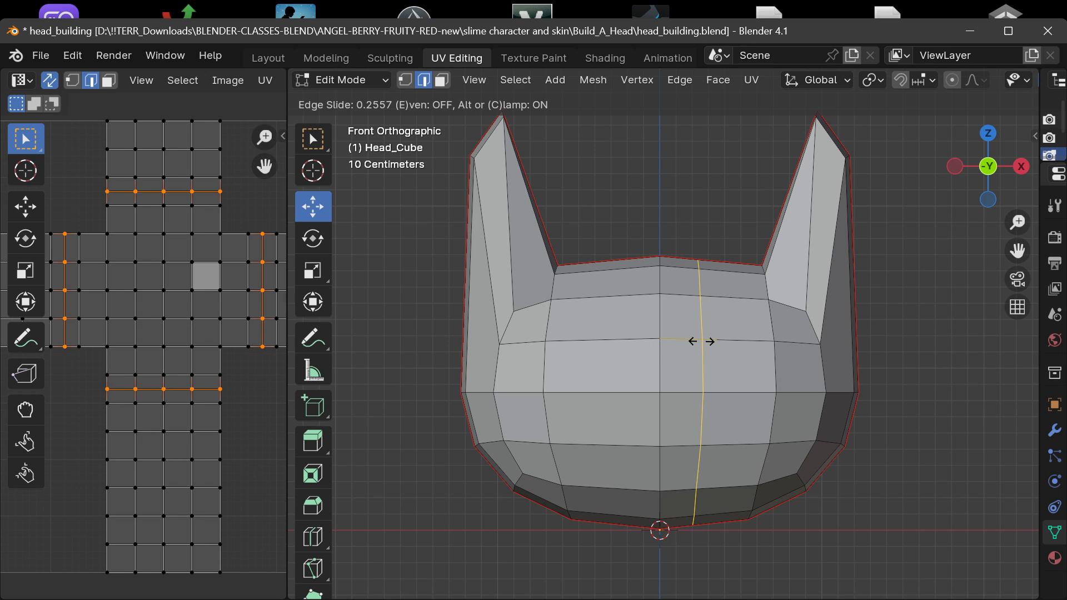
{"action": "left_click", "coordinate": [701, 341]}
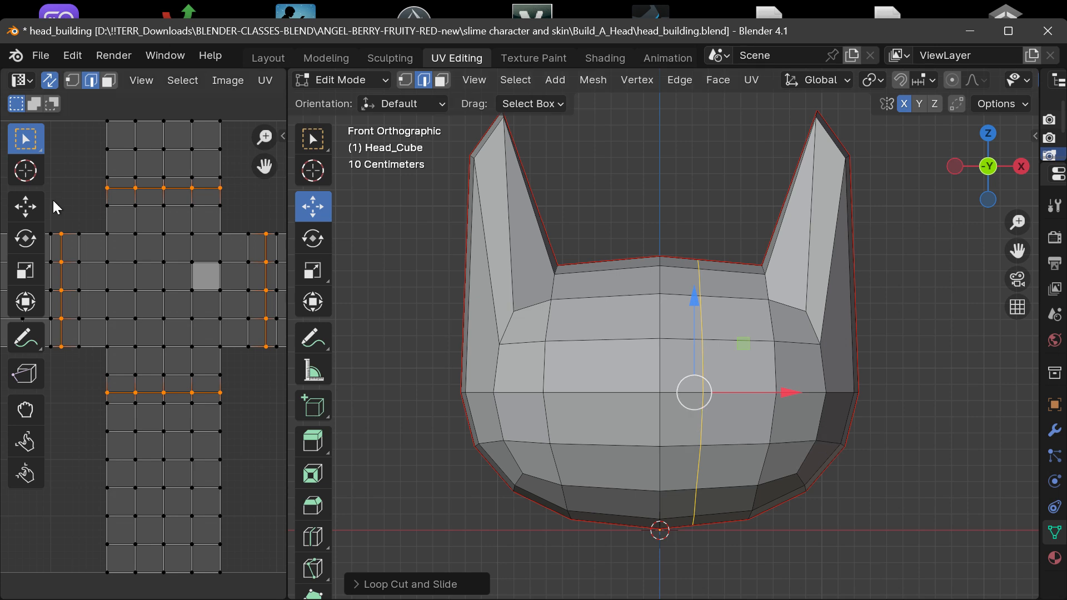
Move the new edge loop slightly along X toward the +X side.
{"action": "left_click", "coordinate": [314, 138]}
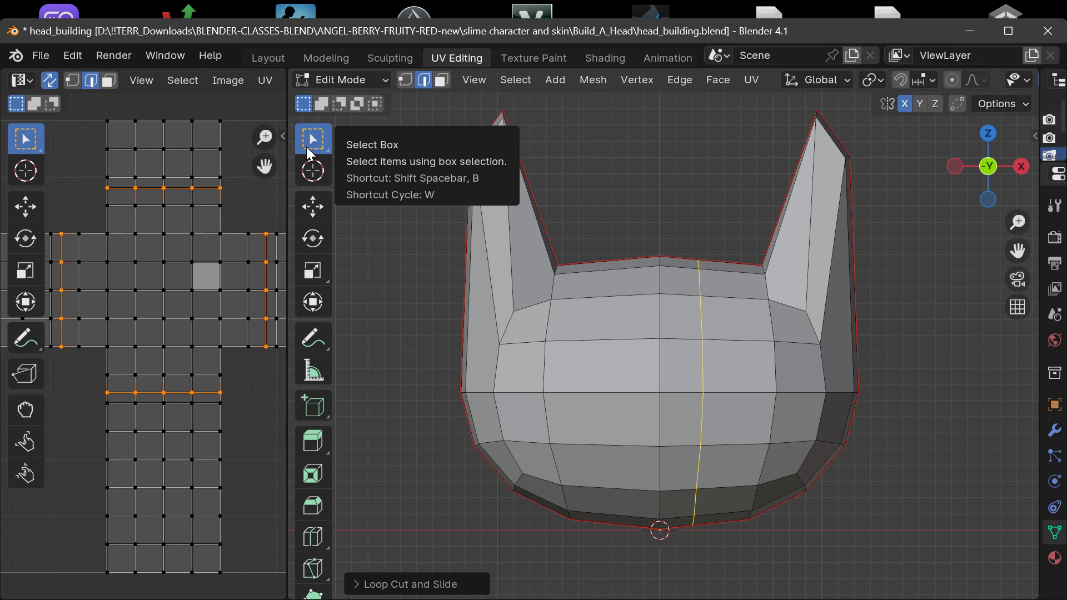
{"action": "left_click", "coordinate": [312, 208]}
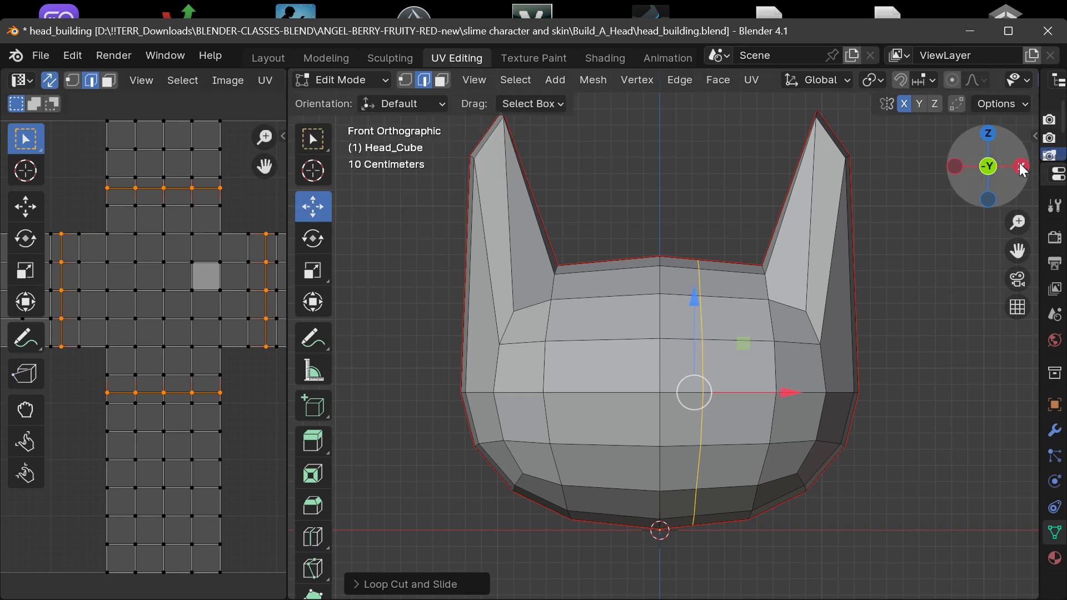
{"action": "left_click_drag", "start_coordinate": [989, 167], "coordinate": [937, 170]}
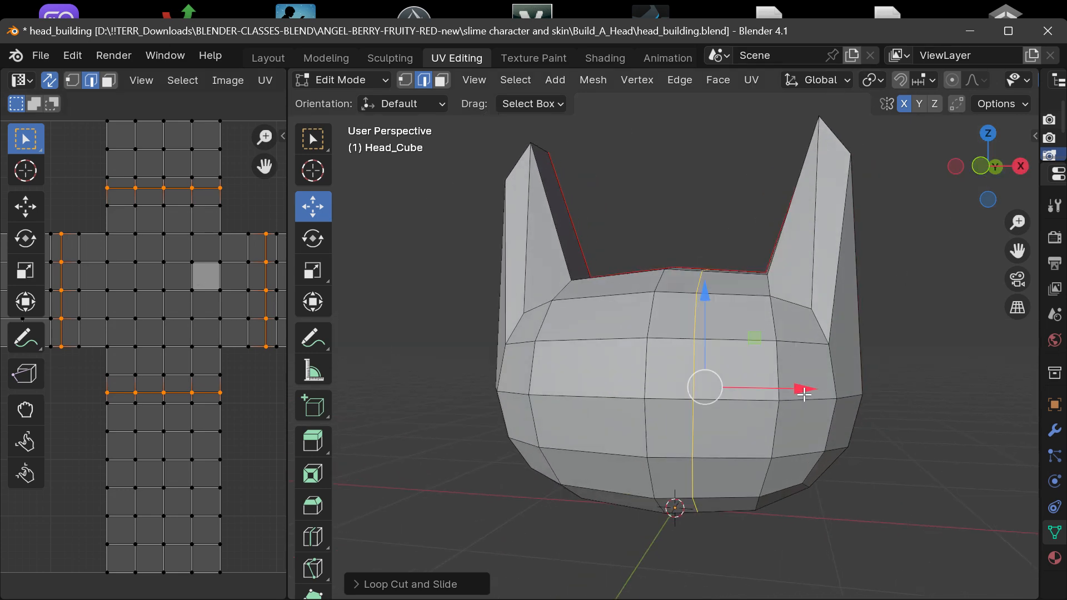
{"action": "mouse_move", "coordinate": [800, 389]}
{"action": "left_mouse_down"}
{"action": "mouse_move", "coordinate": [767, 389]}
{"action": "mouse_move", "coordinate": [831, 356]}
{"action": "mouse_move", "coordinate": [800, 384]}
{"action": "left_mouse_up"}
{"action": "left_click_drag", "start_coordinate": [708, 297], "coordinate": [705, 269]}
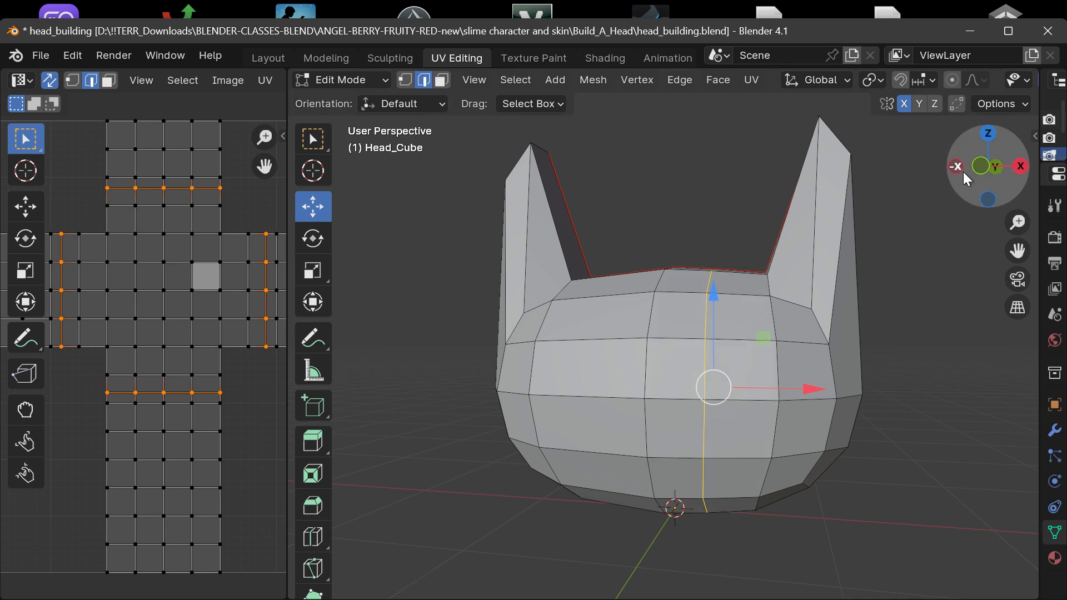
Try scaling the selected edge loop outward beyond the head, and dissolve that loop.
{"action": "left_click_drag", "start_coordinate": [985, 168], "coordinate": [903, 103]}
{"action": "left_click", "coordinate": [314, 271]}
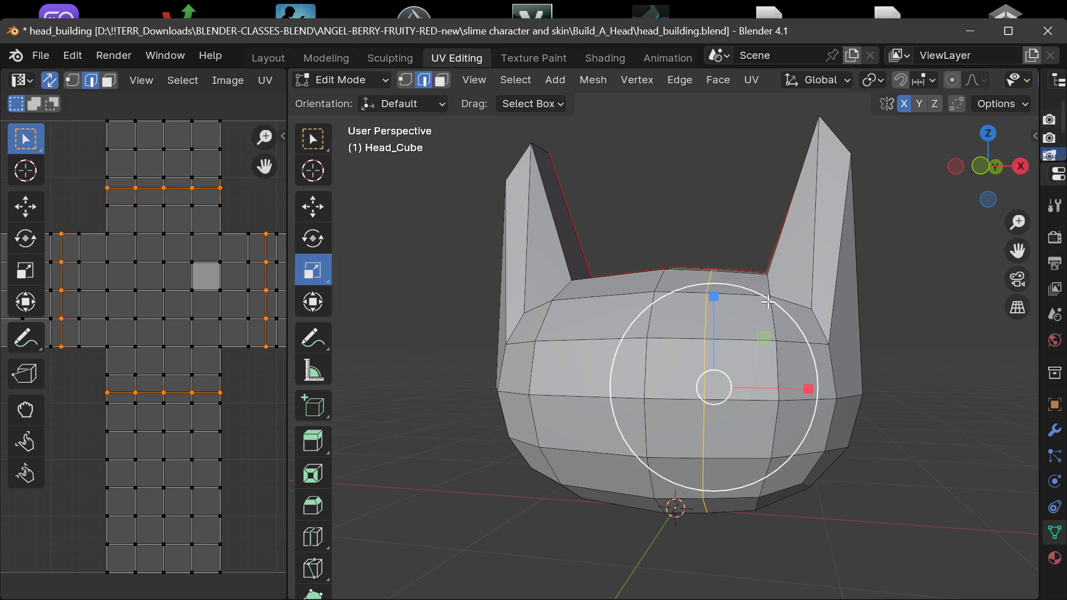
{"action": "left_click_drag", "start_coordinate": [768, 294], "coordinate": [824, 318]}
{"action": "mouse_move", "coordinate": [971, 194]}
{"action": "left_mouse_down"}
{"action": "mouse_move", "coordinate": [817, 206]}
{"action": "mouse_move", "coordinate": [972, 192]}
{"action": "left_mouse_up"}
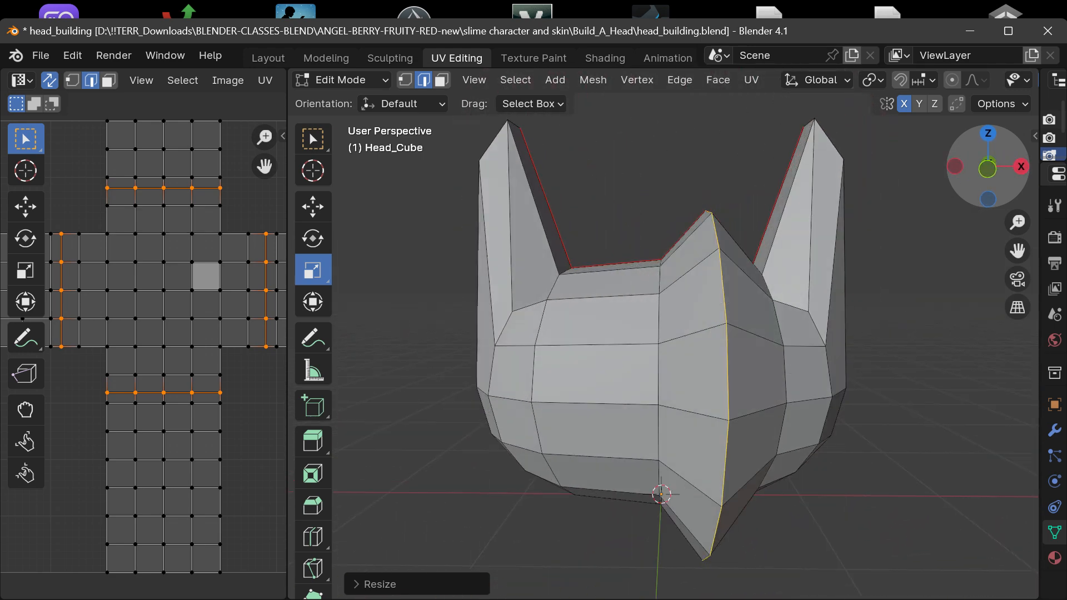
{"action": "key", "text": "ctrl+x"}
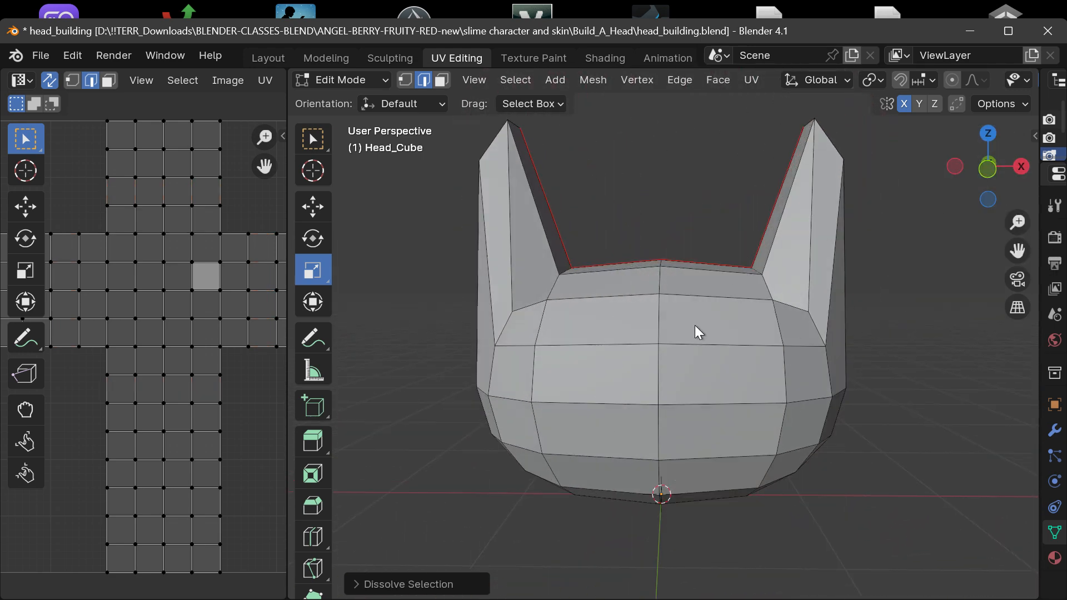
{"action": "left_click", "coordinate": [661, 219]}
{"action": "left_click", "coordinate": [729, 173]}
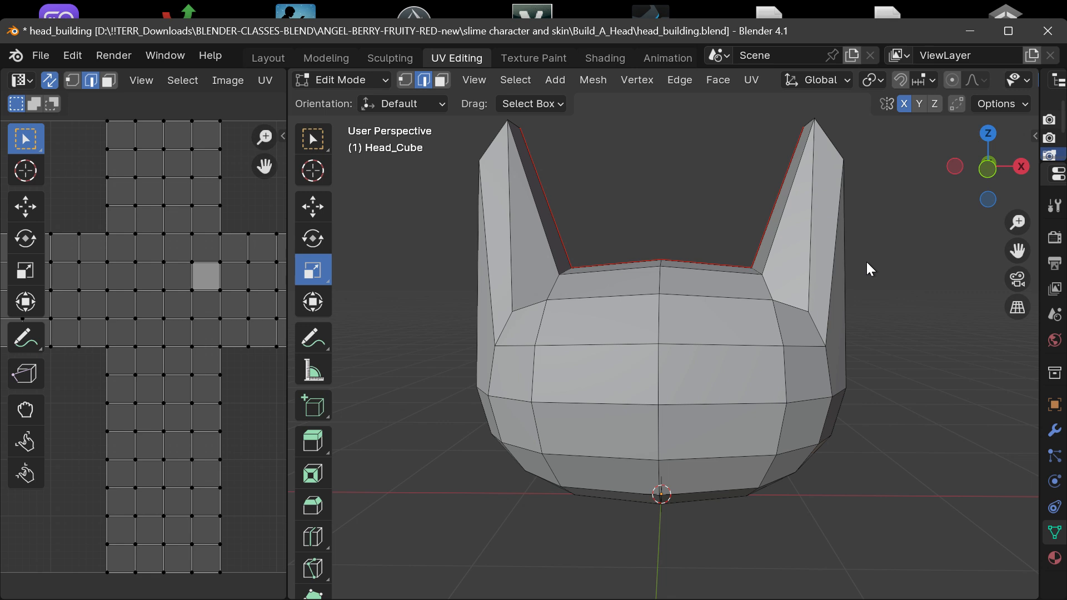
Use Loop Cut and Slide to add a vertical loop midway between the center line and the next +X edge loop, with slide 0.
{"action": "left_click", "coordinate": [708, 245]}
{"action": "left_click", "coordinate": [719, 80]}
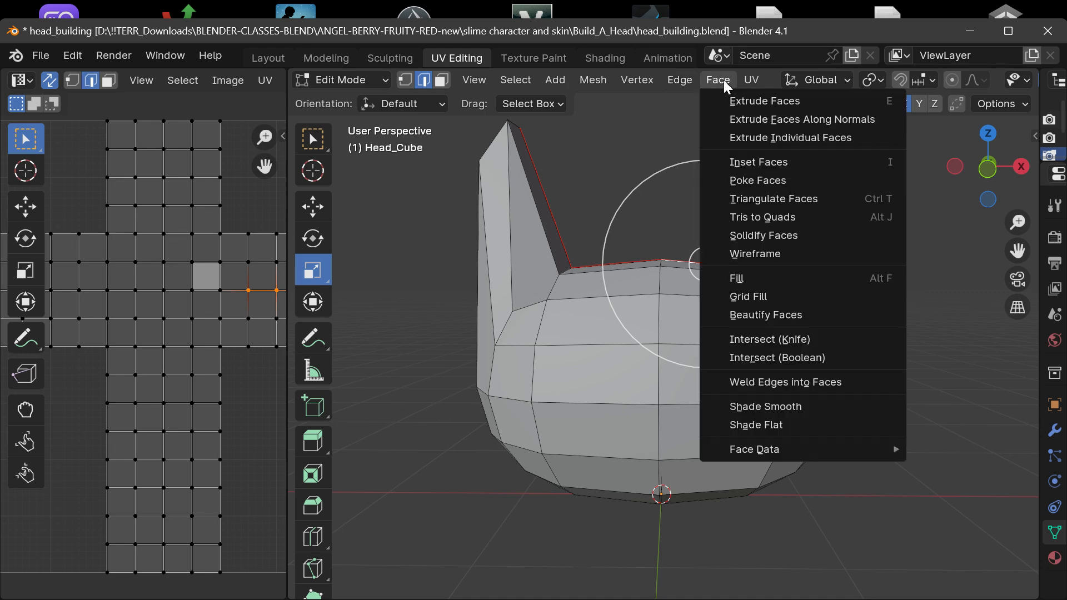
{"action": "mouse_move", "coordinate": [684, 79]}
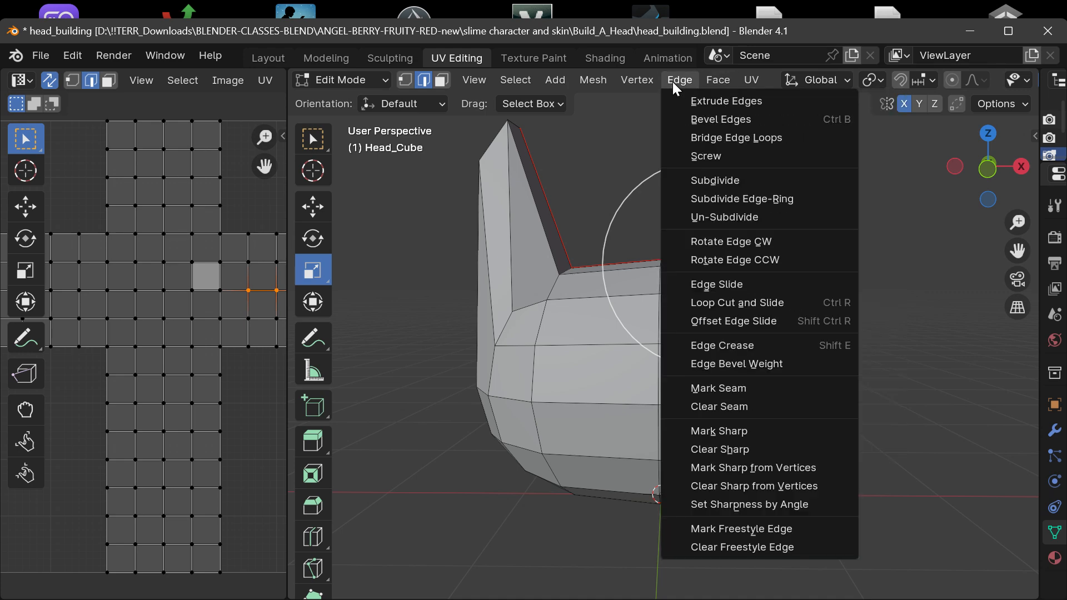
{"action": "mouse_move", "coordinate": [720, 80]}
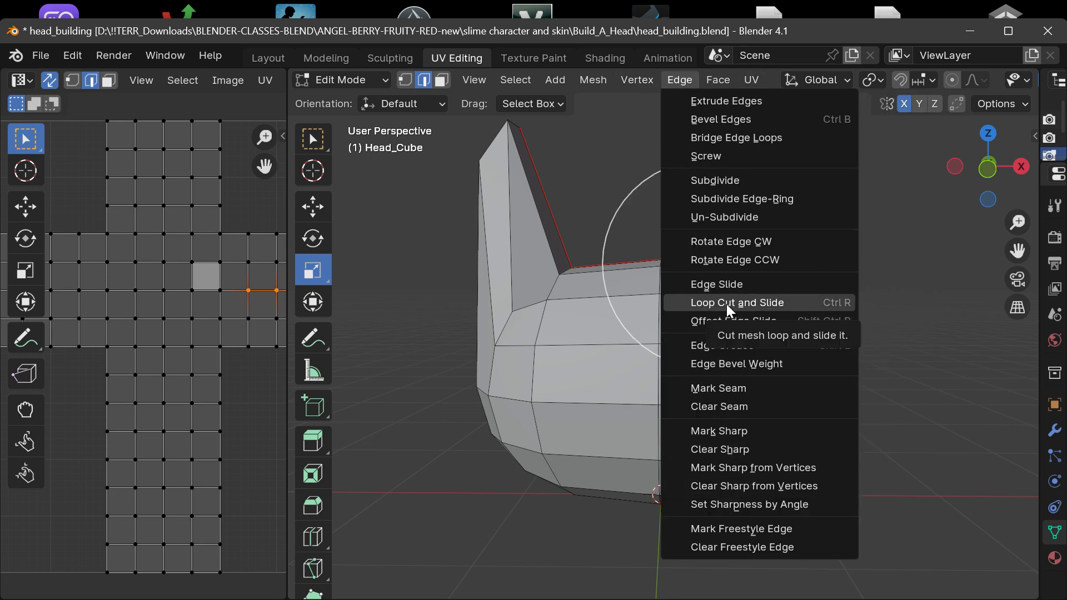
{"action": "left_click", "coordinate": [744, 302]}
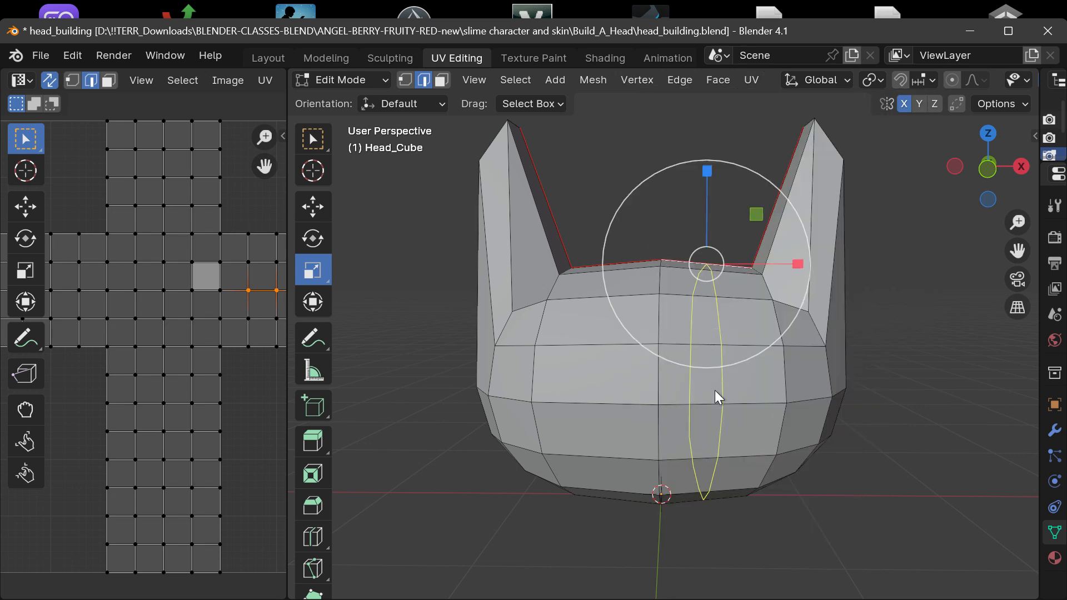
{"action": "left_click", "coordinate": [719, 344]}
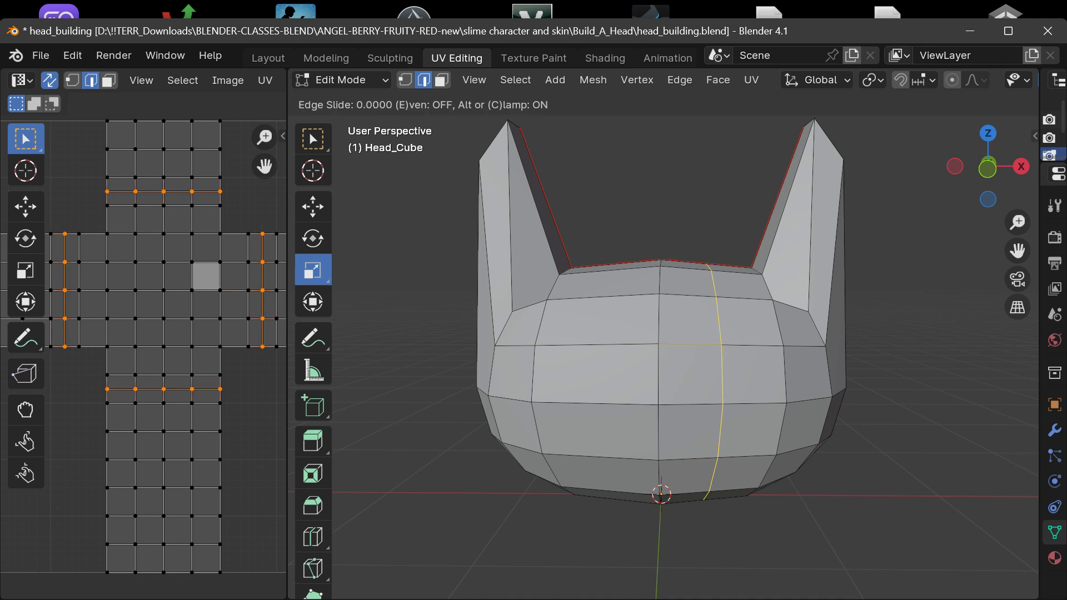
{"action": "left_click", "coordinate": [719, 334]}
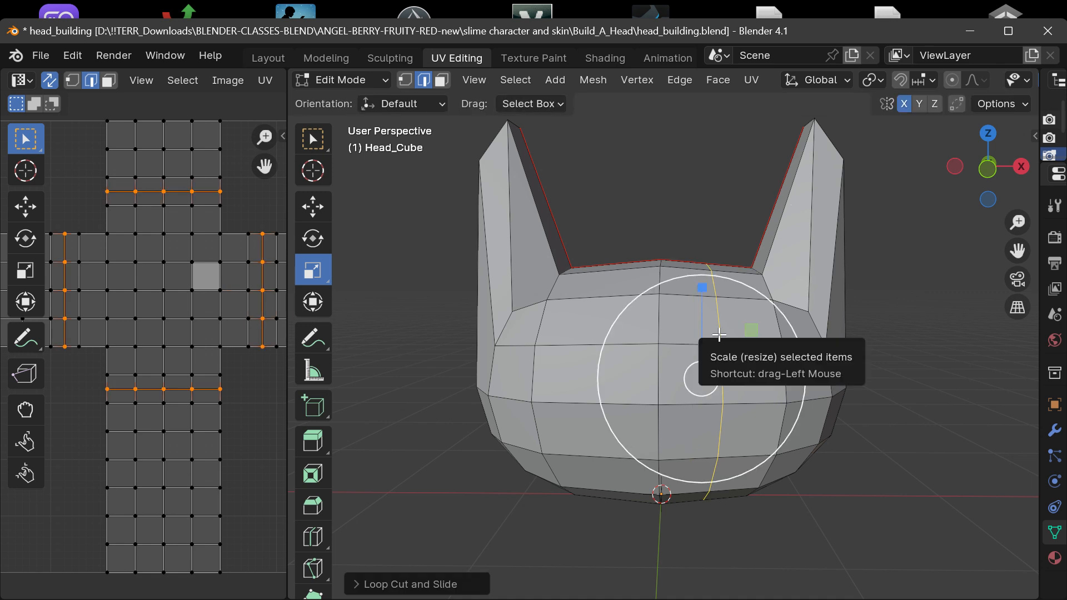
Deselect the loop, view the head at an angle, and undo the midway loop cut.
{"action": "left_click", "coordinate": [980, 255]}
{"action": "mouse_move", "coordinate": [993, 164]}
{"action": "left_mouse_down"}
{"action": "mouse_move", "coordinate": [1059, 173]}
{"action": "mouse_move", "coordinate": [929, 174]}
{"action": "mouse_move", "coordinate": [981, 167]}
{"action": "left_mouse_up"}
{"action": "mouse_move", "coordinate": [1018, 249]}
{"action": "left_mouse_down"}
{"action": "mouse_move", "coordinate": [994, 236]}
{"action": "mouse_move", "coordinate": [999, 256]}
{"action": "left_mouse_up"}
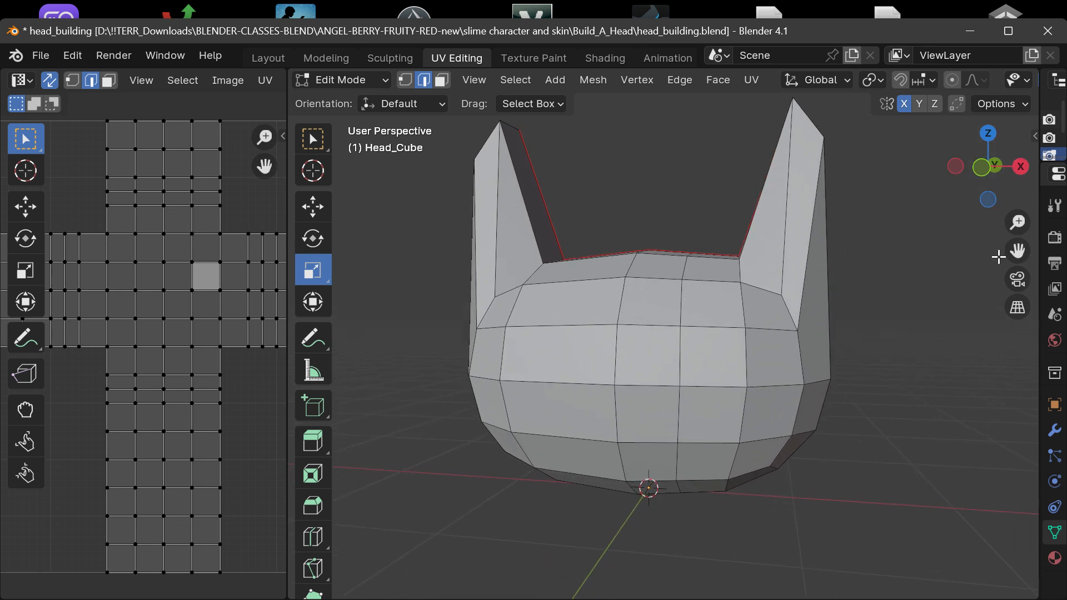
{"action": "key", "text": "ctrl+z"}
{"action": "key", "text": "ctrl+z"}
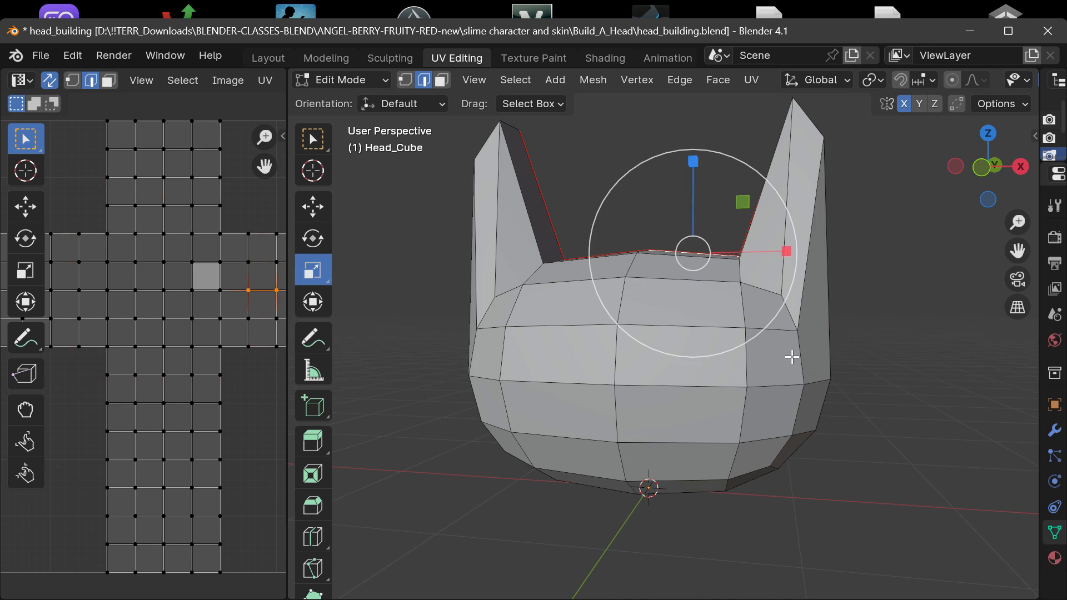
Add a vertical loop cut on the +X side and slide it toward the center line by a factor of about 0.33.
{"action": "key", "text": "ctrl+r"}
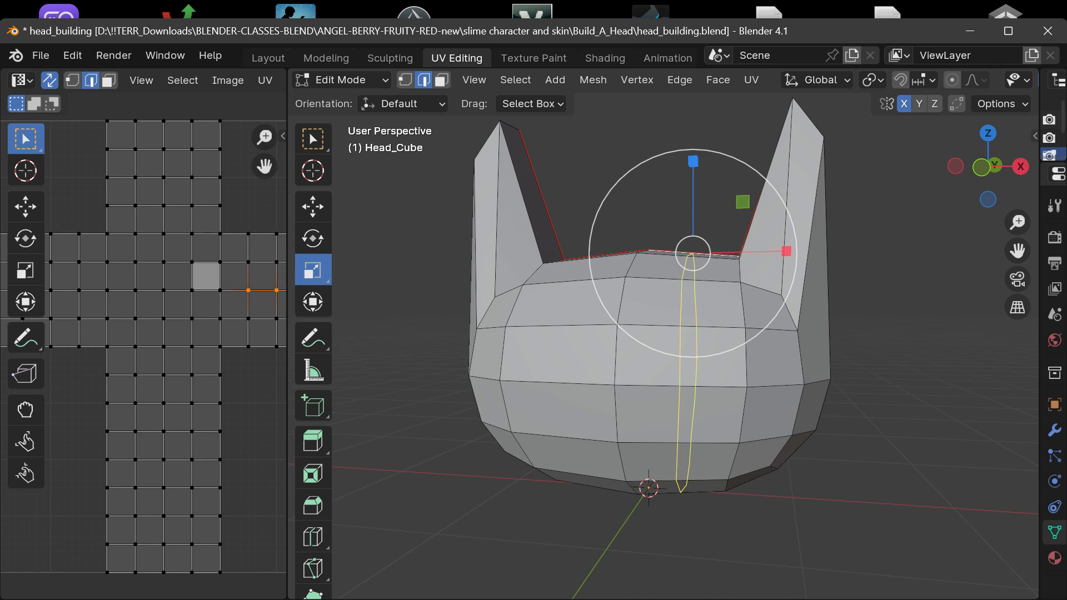
{"action": "left_click", "coordinate": [688, 334]}
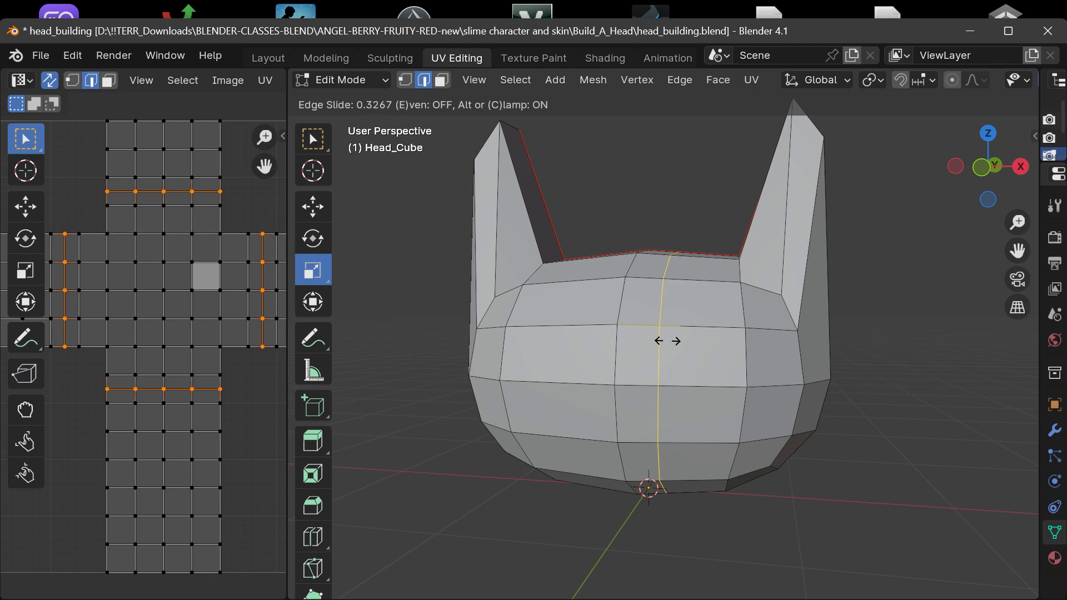
{"action": "left_click", "coordinate": [666, 341]}
Add a matching vertical loop cut on the -X side, slid toward the center line by about 0.34, and deselect it.
{"action": "mouse_move", "coordinate": [983, 178]}
{"action": "left_mouse_down"}
{"action": "mouse_move", "coordinate": [974, 334]}
{"action": "mouse_move", "coordinate": [969, 161]}
{"action": "mouse_move", "coordinate": [961, 174]}
{"action": "mouse_move", "coordinate": [983, 166]}
{"action": "mouse_move", "coordinate": [998, 178]}
{"action": "left_mouse_up"}
{"action": "left_click_drag", "start_coordinate": [1018, 251], "coordinate": [1016, 276]}
{"action": "left_click_drag", "start_coordinate": [1002, 182], "coordinate": [1017, 184]}
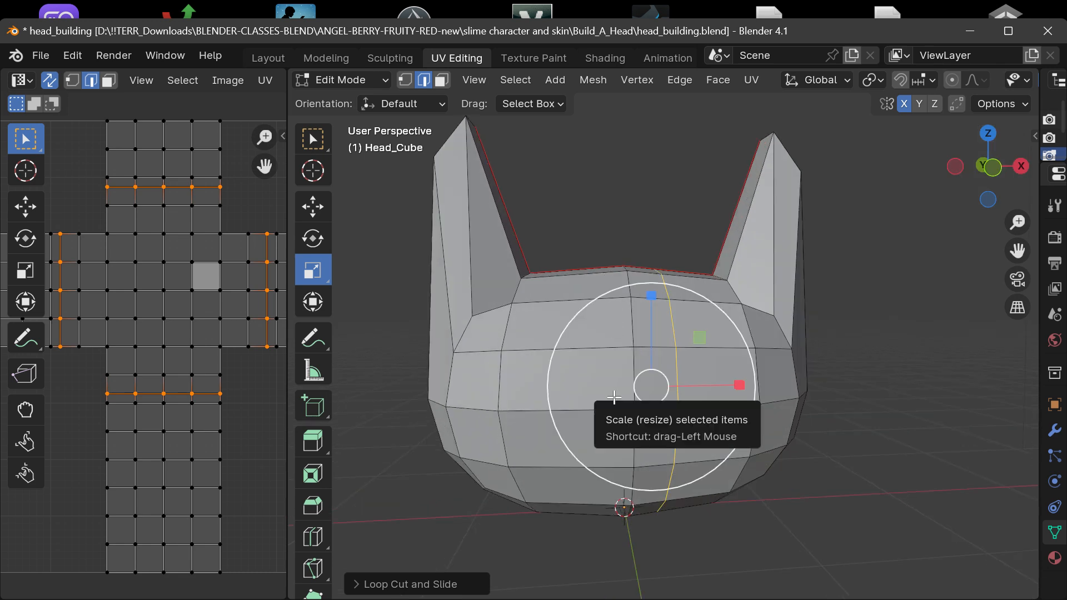
{"action": "scroll", "coordinate": [594, 402], "scroll_direction": "up", "scroll_amount": 1}
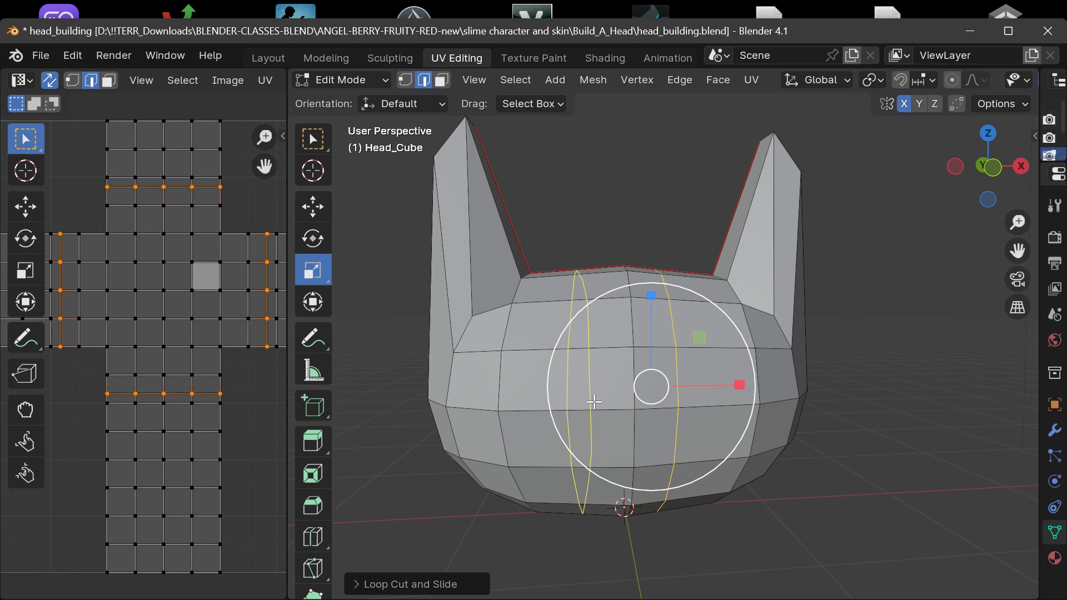
{"action": "key", "text": "g"}
{"action": "key", "text": "g"}
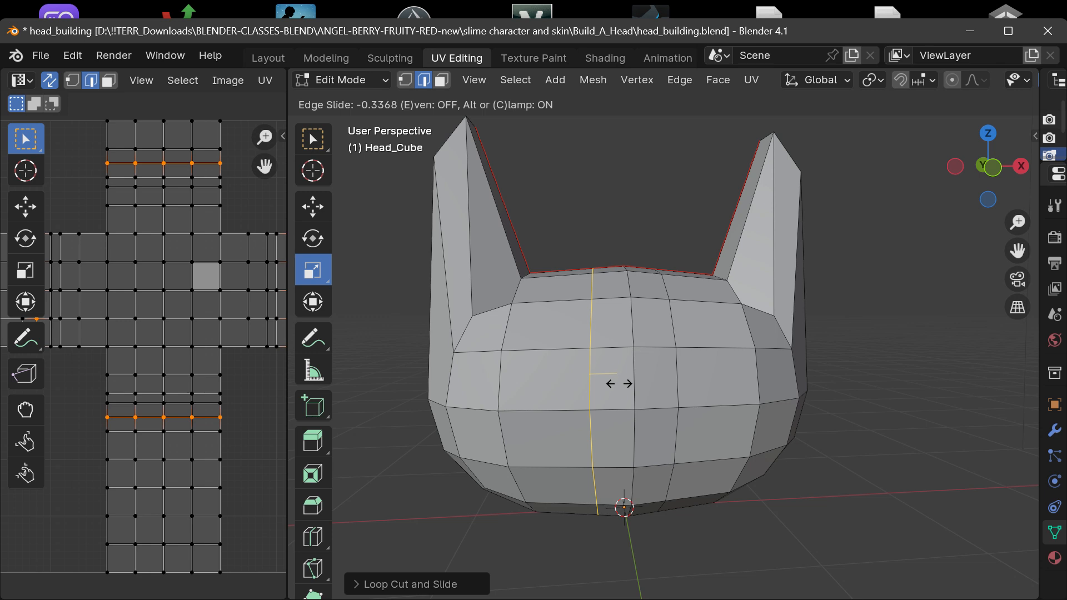
{"action": "left_click", "coordinate": [621, 384]}
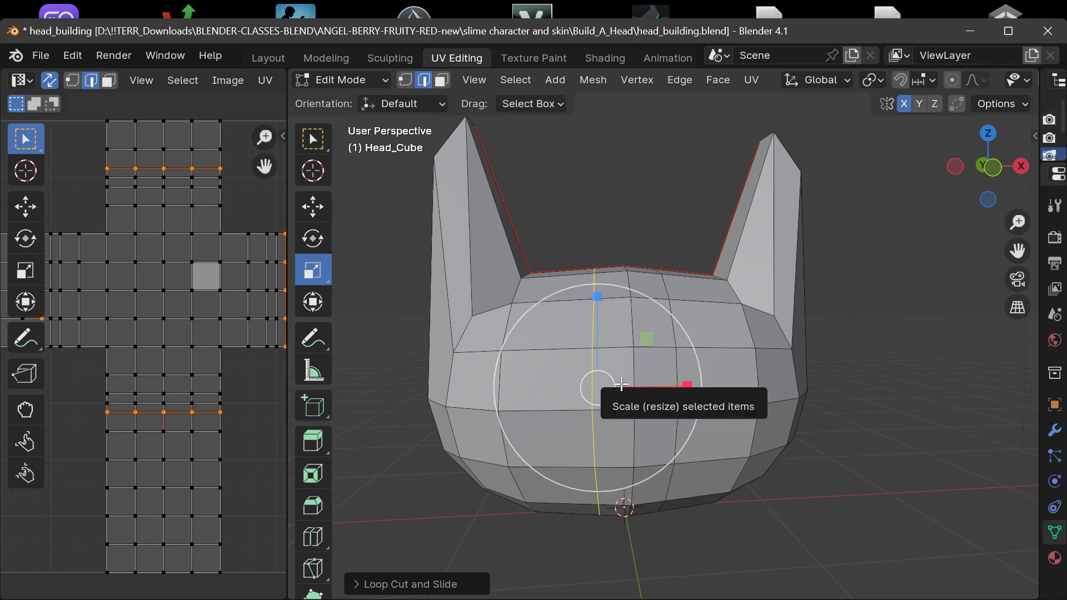
{"action": "left_click", "coordinate": [924, 322]}
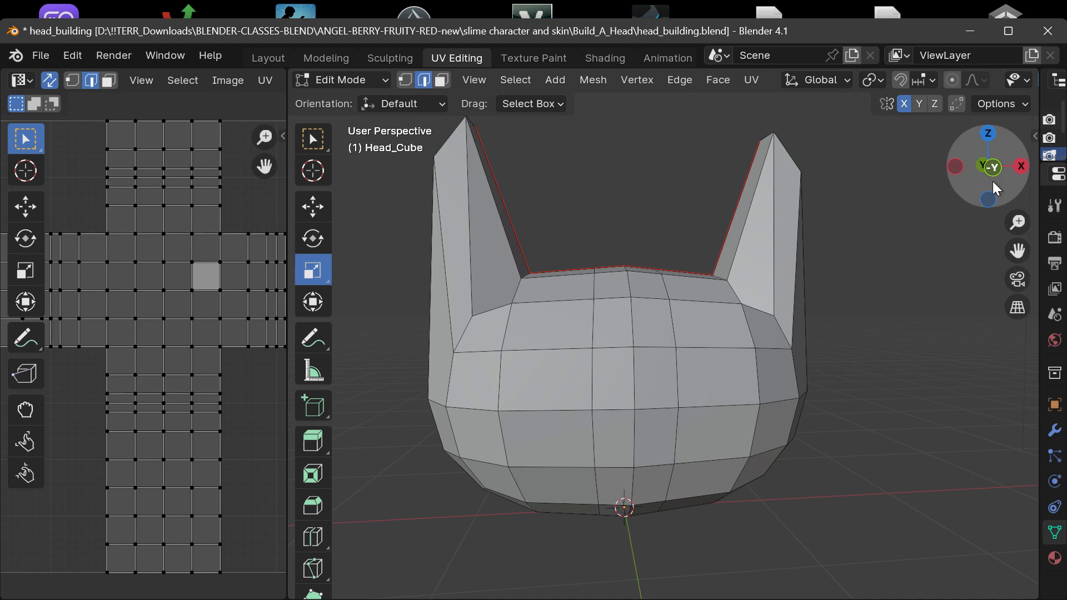
Select the upper front edge on the new +X loop in edge mode and raise it slightly along Z.
{"action": "left_click_drag", "start_coordinate": [995, 186], "coordinate": [1016, 108]}
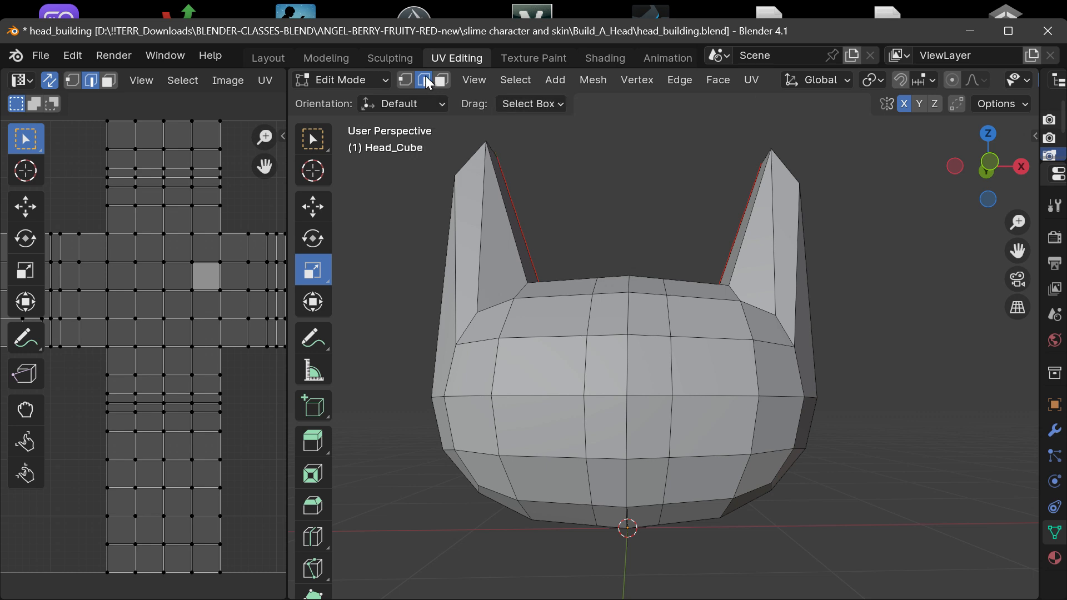
{"action": "left_click", "coordinate": [443, 82]}
{"action": "left_click", "coordinate": [421, 80]}
{"action": "left_click", "coordinate": [670, 317]}
{"action": "left_click", "coordinate": [307, 213]}
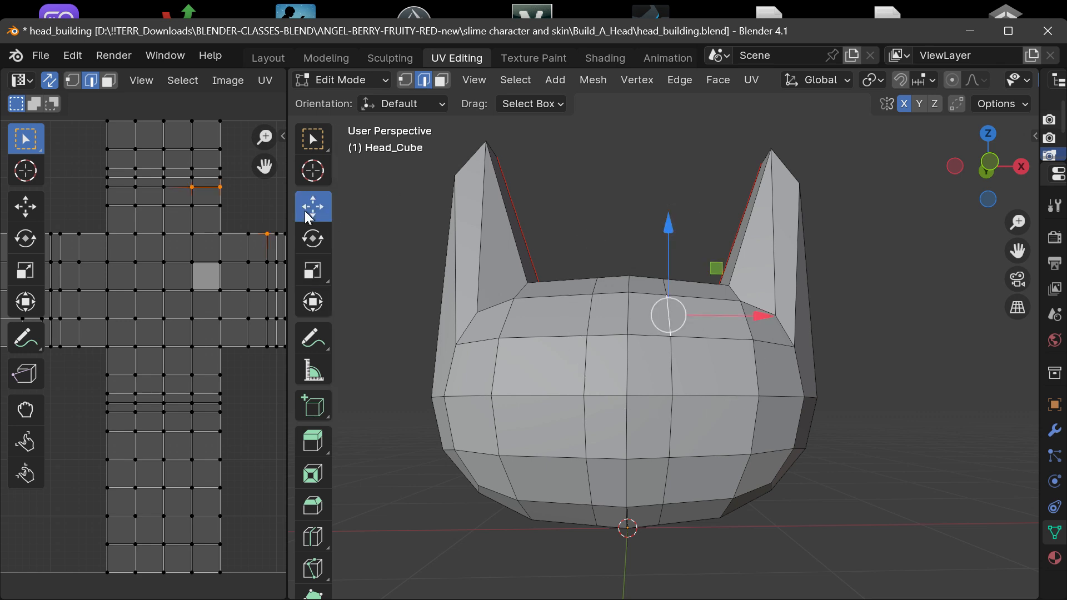
{"action": "left_click_drag", "start_coordinate": [669, 232], "coordinate": [644, 214]}
Select the upper face between the new +X loop and the ear, and raise it along Z to the height of the ear's base.
{"action": "left_click", "coordinate": [442, 81]}
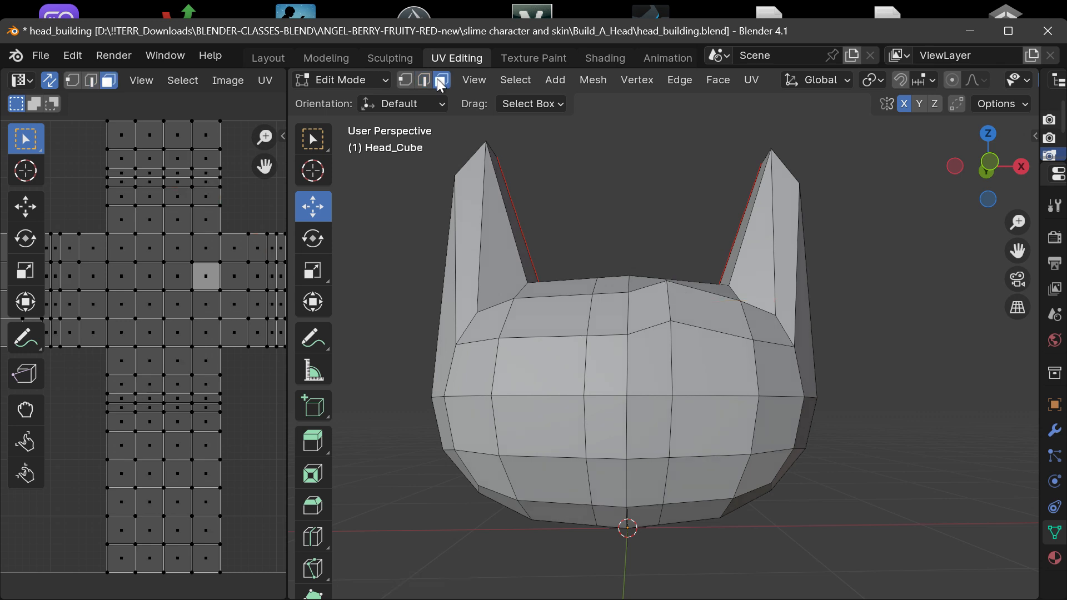
{"action": "left_click", "coordinate": [695, 311]}
{"action": "left_click_drag", "start_coordinate": [709, 222], "coordinate": [701, 164]}
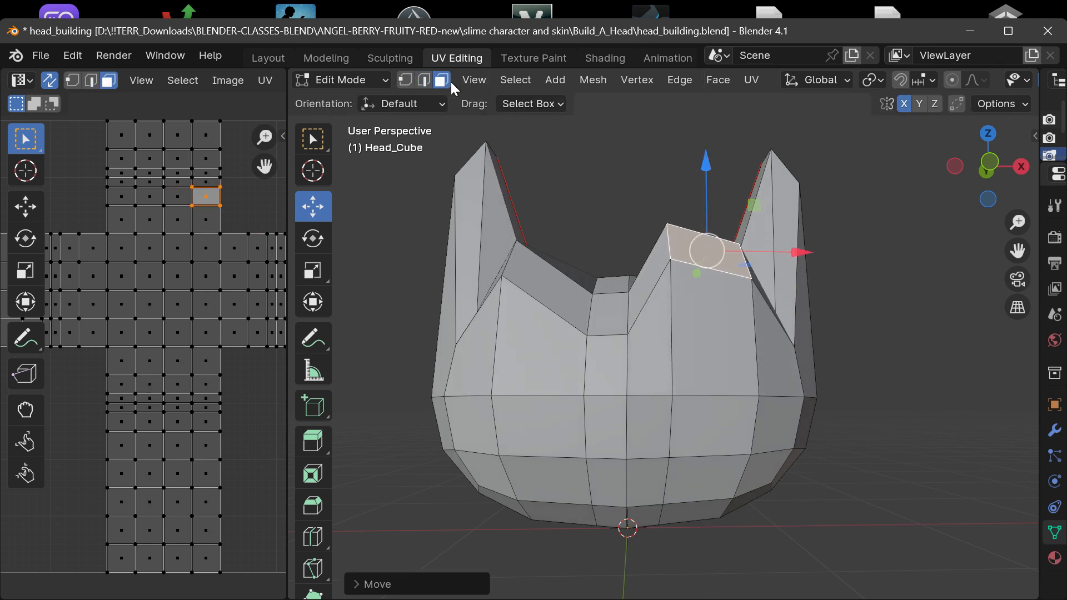
Select the raised face's lower inner corner in vertex mode and examine the reshaped head at an angle.
{"action": "left_click", "coordinate": [405, 79]}
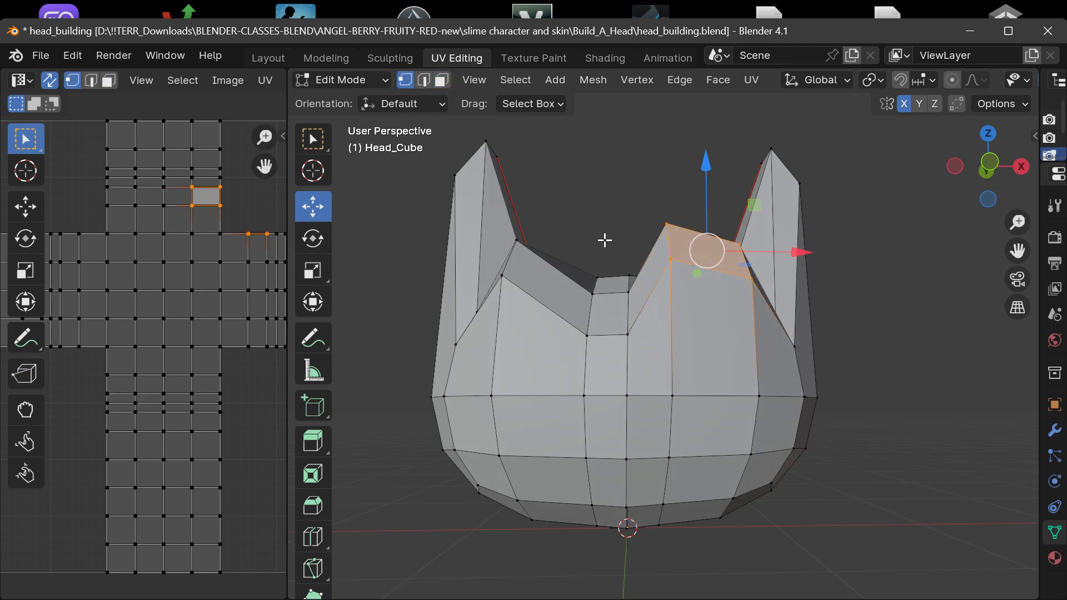
{"action": "left_click", "coordinate": [693, 275]}
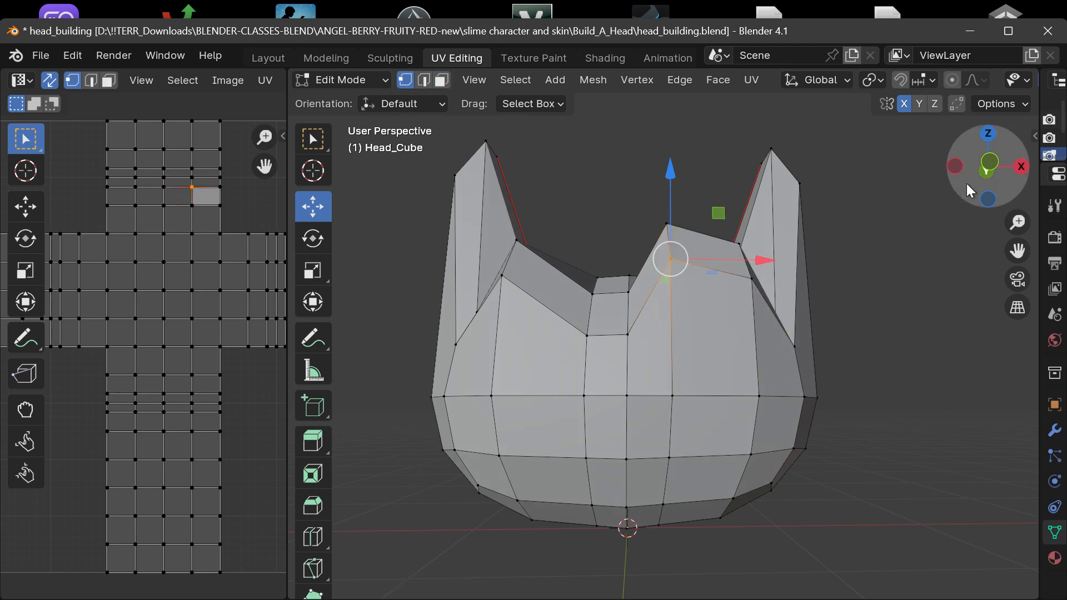
{"action": "mouse_move", "coordinate": [988, 167]}
{"action": "left_mouse_down"}
{"action": "mouse_move", "coordinate": [955, 169]}
{"action": "mouse_move", "coordinate": [994, 168]}
{"action": "left_mouse_up"}
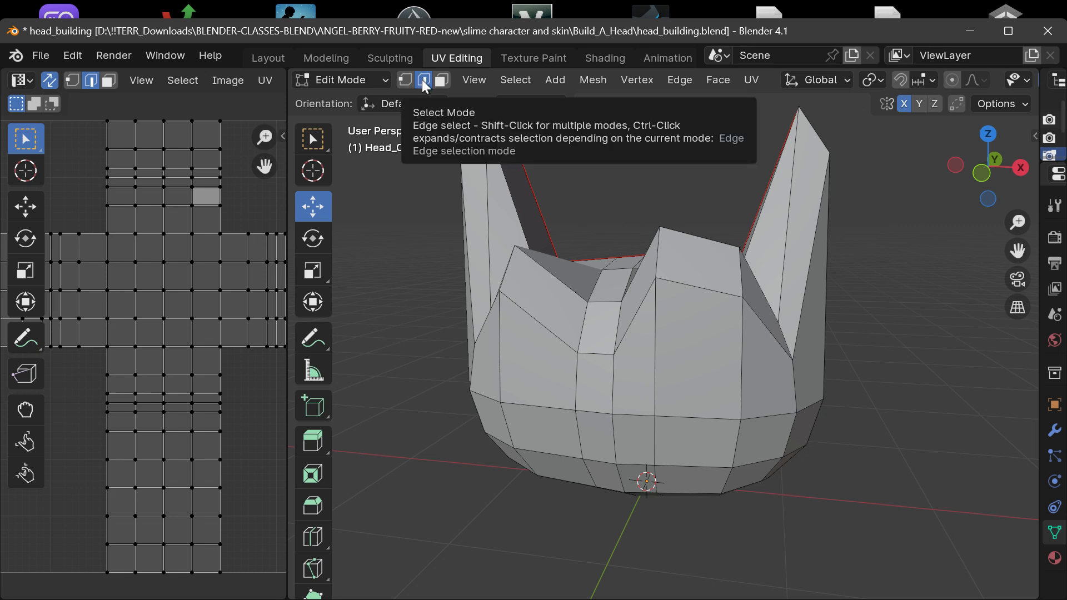
Undo the recent changes back to before the upper face and front edge were raised.
{"action": "left_click", "coordinate": [405, 80]}
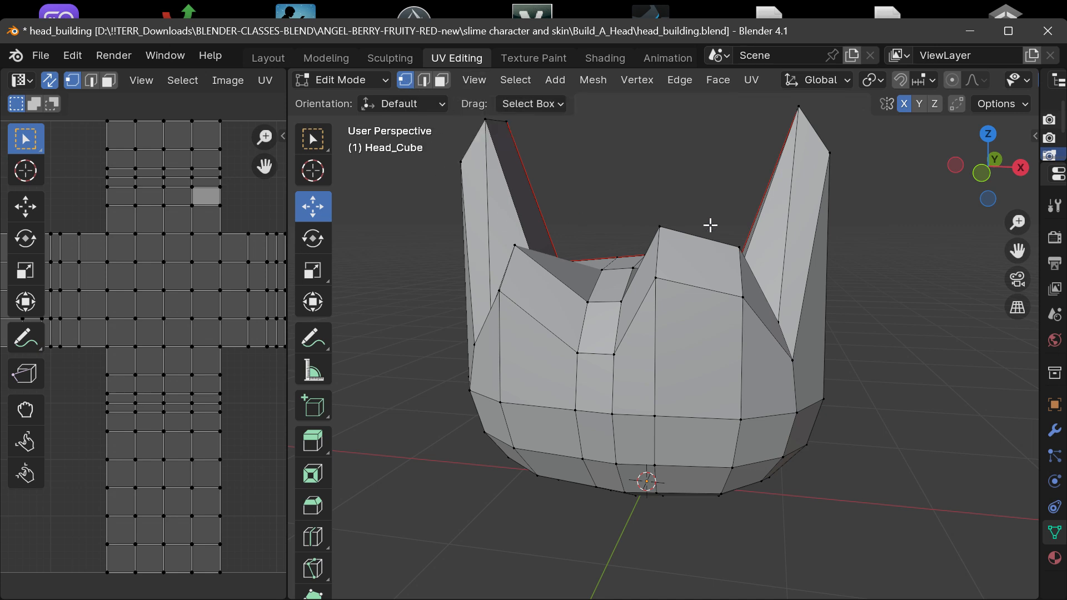
{"action": "left_click", "coordinate": [739, 229]}
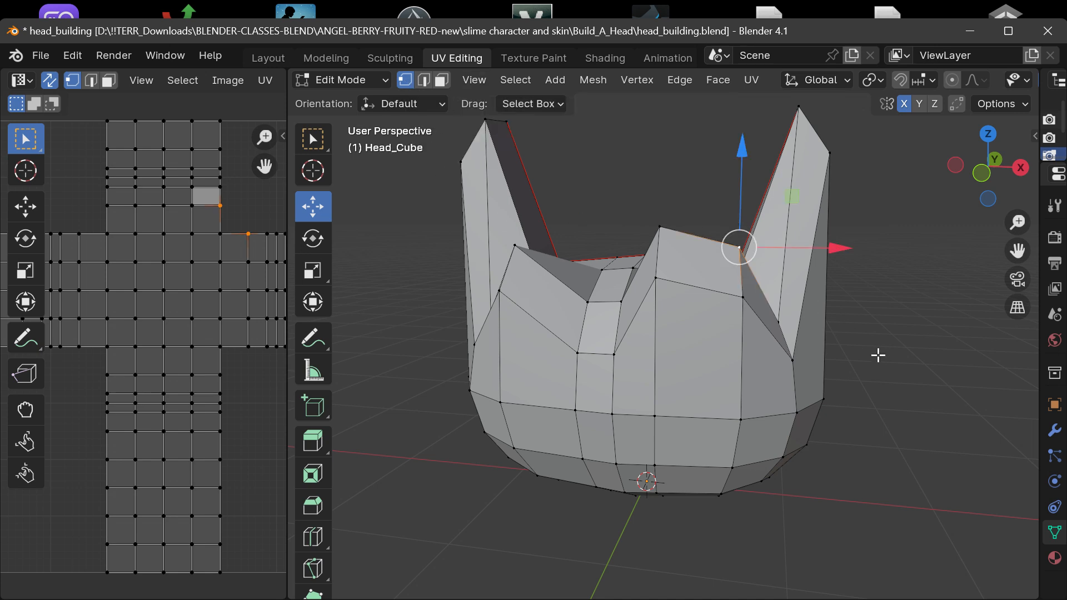
{"action": "key", "text": "ctrl+z"}
{"action": "key", "text": "ctrl+z"}
{"action": "key", "text": "ctrl+z"}
{"action": "key", "text": "ctrl+z"}
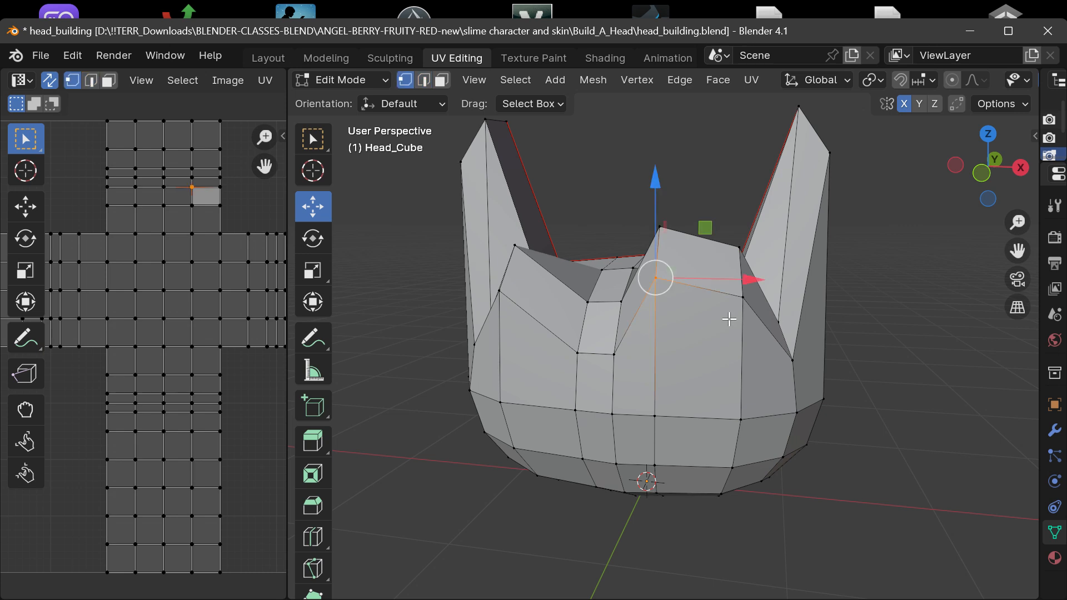
{"action": "key", "text": "ctrl+z"}
{"action": "key", "text": "ctrl+z"}
{"action": "key", "text": "ctrl+z"}
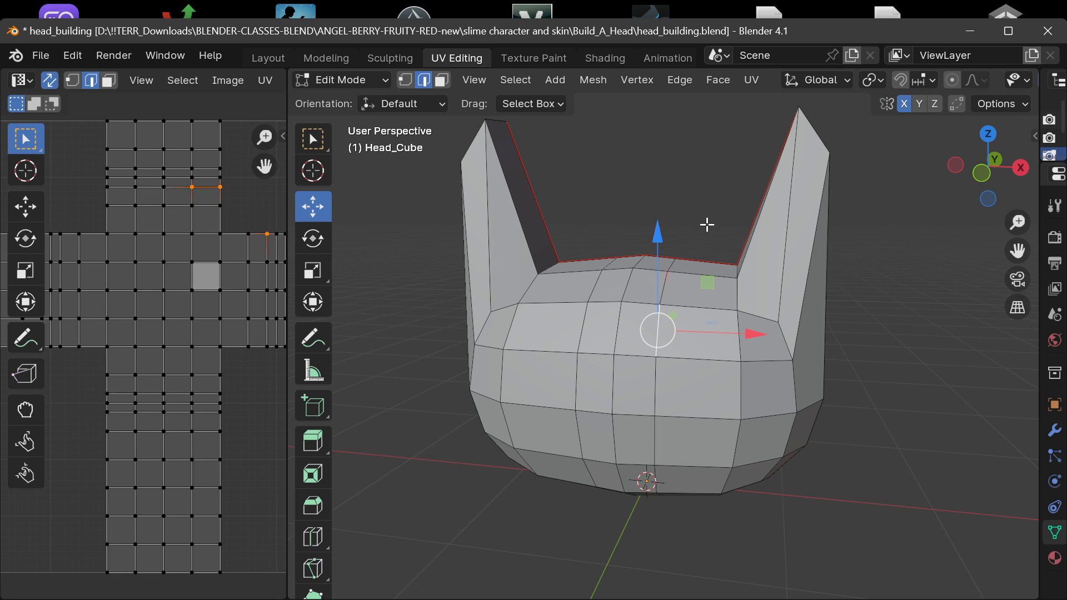
Box-select single front vertices in vertex mode, and pick the upper vertex on the +X loop with the Select Box tool.
{"action": "key", "text": "1"}
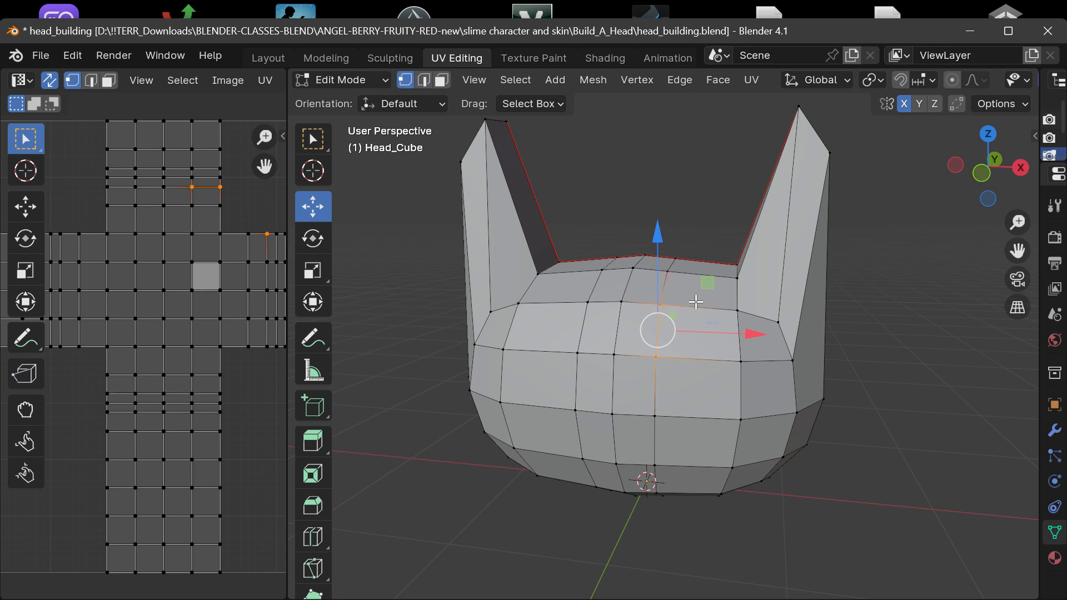
{"action": "left_click", "coordinate": [774, 386]}
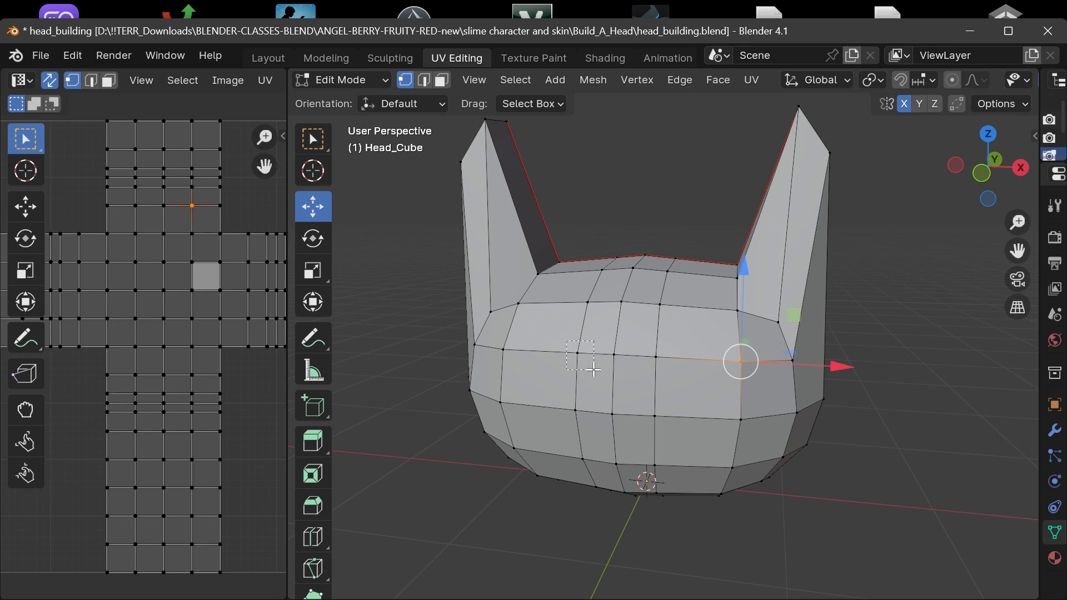
{"action": "left_click_drag", "start_coordinate": [592, 369], "coordinate": [593, 372]}
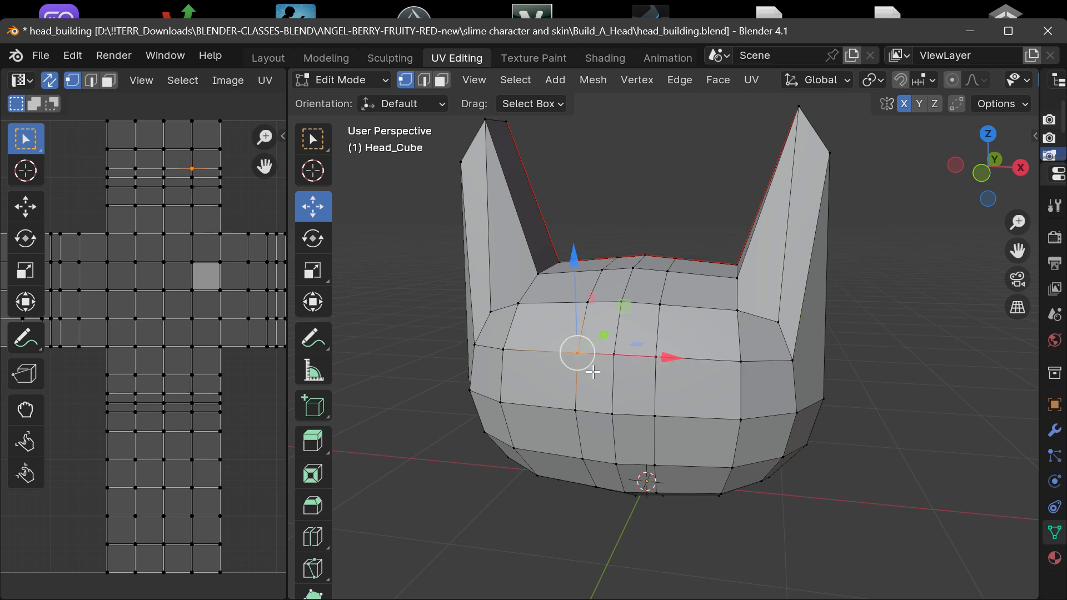
{"action": "left_click", "coordinate": [318, 137]}
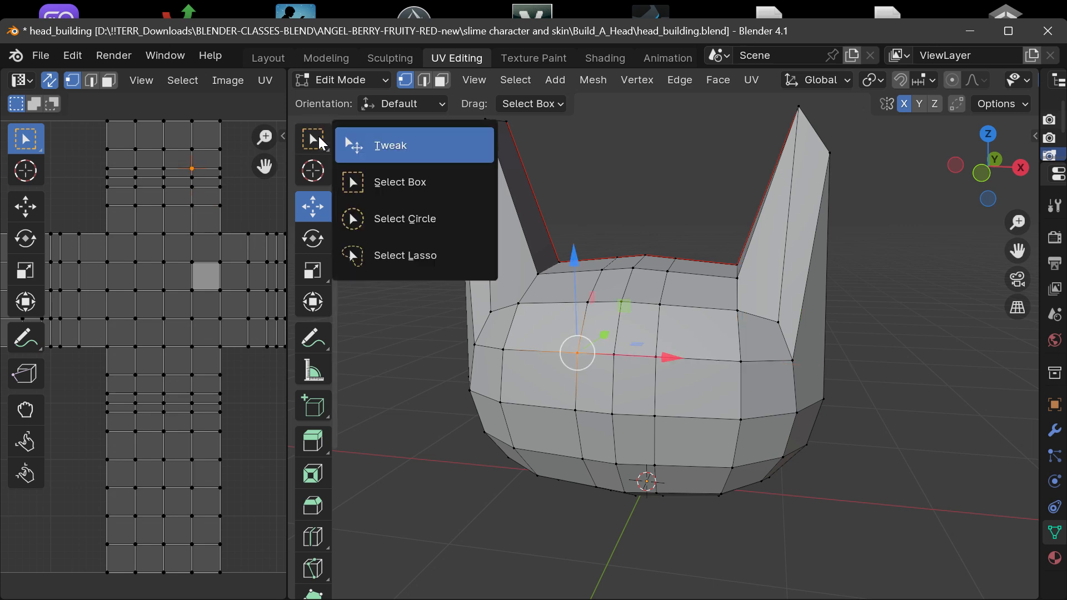
{"action": "left_click", "coordinate": [397, 182]}
{"action": "left_click", "coordinate": [660, 304]}
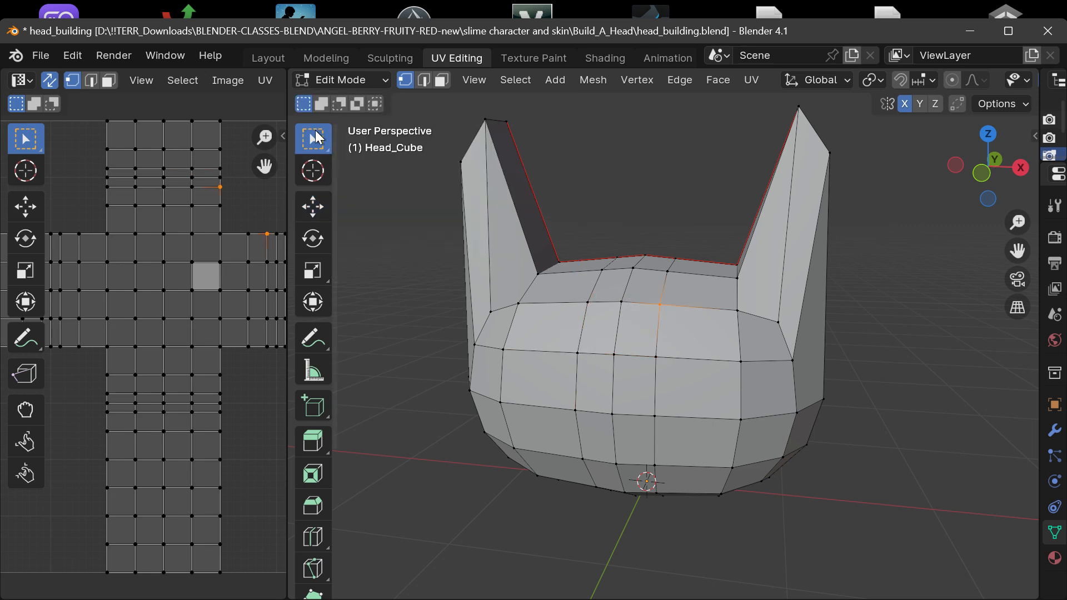
Switch to the Select Circle tool and select the middle front vertex on the +X loop.
{"action": "left_click", "coordinate": [315, 131]}
{"action": "left_click", "coordinate": [316, 130]}
{"action": "left_click", "coordinate": [314, 128]}
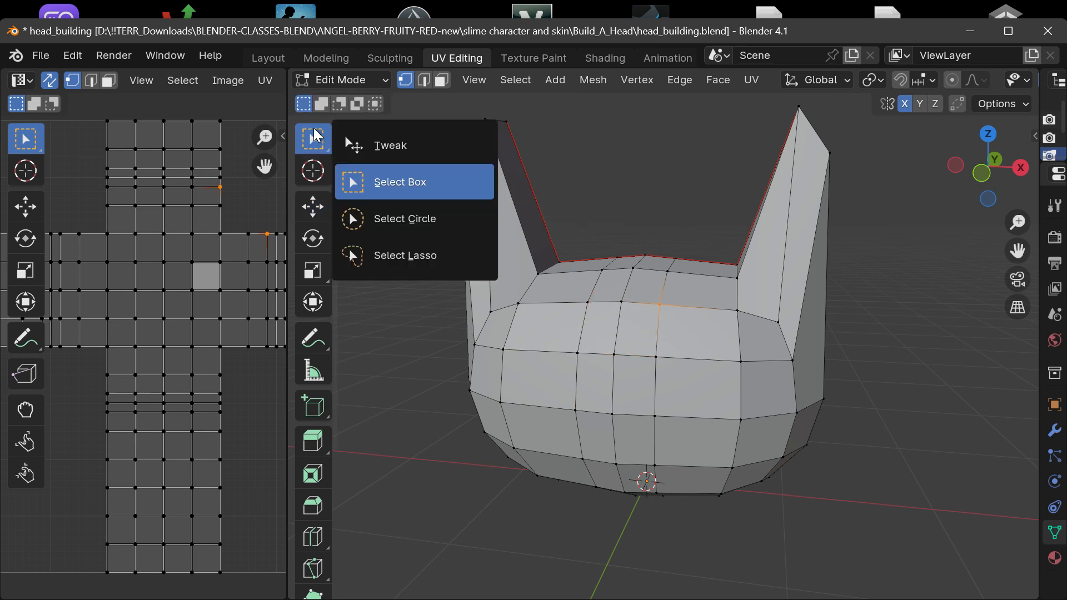
{"action": "left_click", "coordinate": [403, 218]}
{"action": "left_click", "coordinate": [670, 362]}
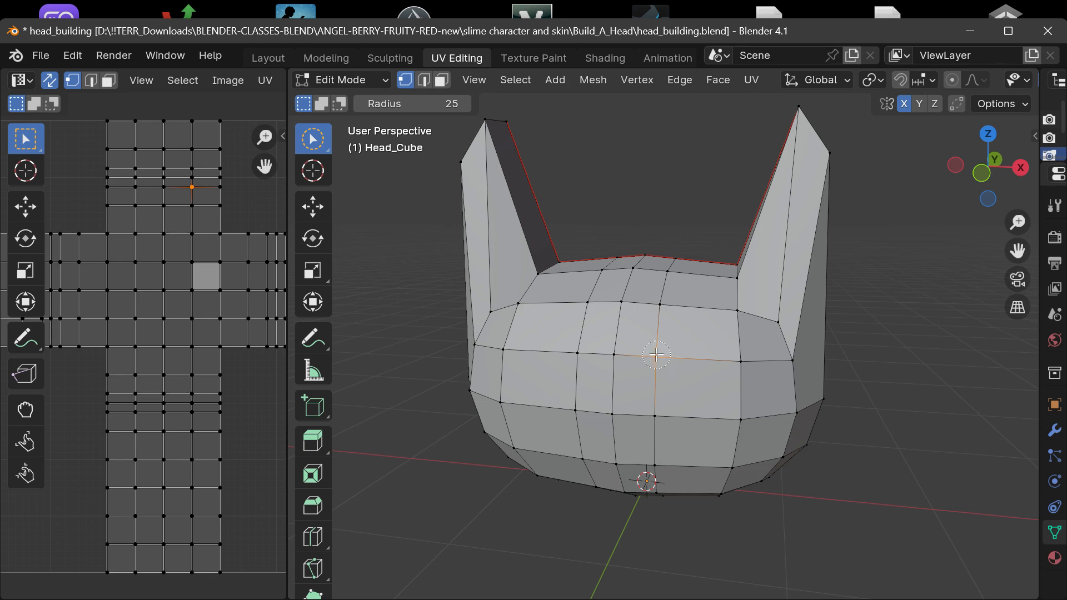
Select the neighboring front vertex farther toward +X with circle selection and activate the Move tool.
{"action": "scroll", "coordinate": [722, 378], "scroll_direction": "up", "scroll_amount": 3}
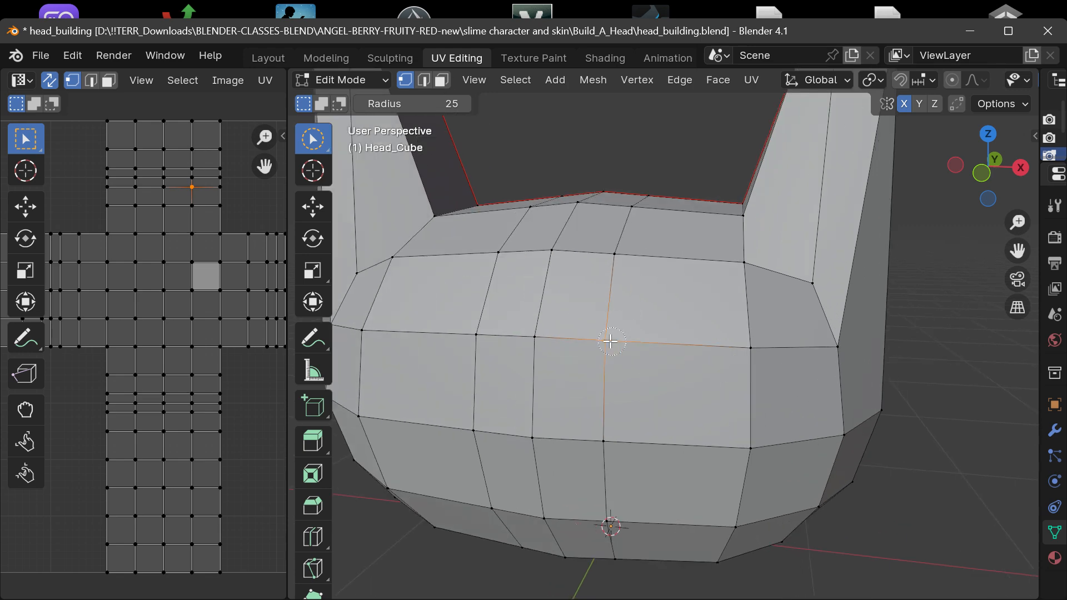
{"action": "left_click", "coordinate": [743, 346]}
{"action": "left_click_drag", "start_coordinate": [967, 198], "coordinate": [1031, 161]}
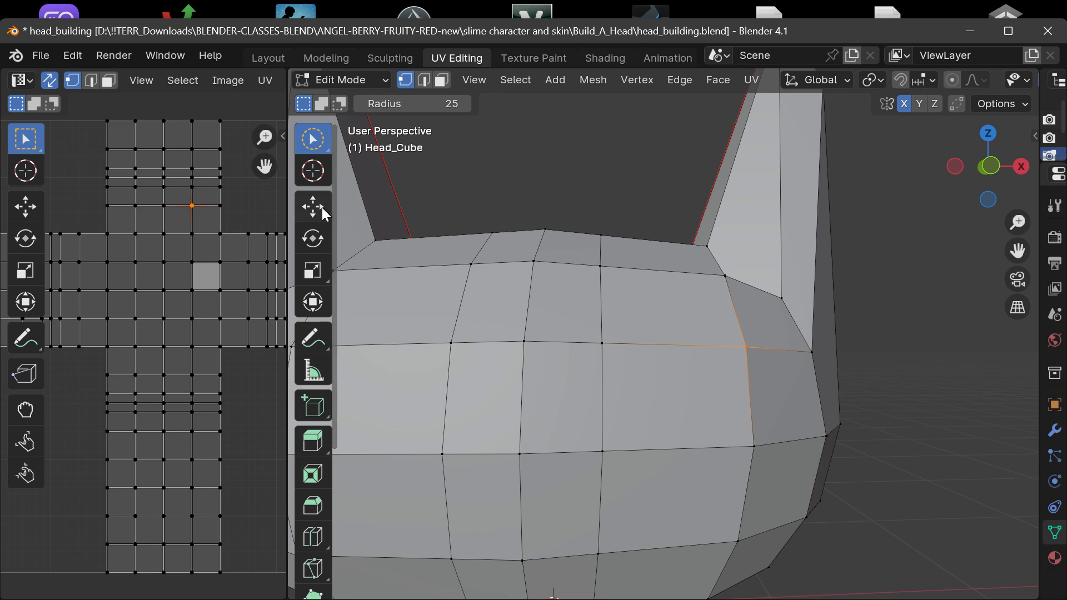
{"action": "left_click", "coordinate": [313, 206]}
{"action": "left_click_drag", "start_coordinate": [839, 345], "coordinate": [797, 306]}
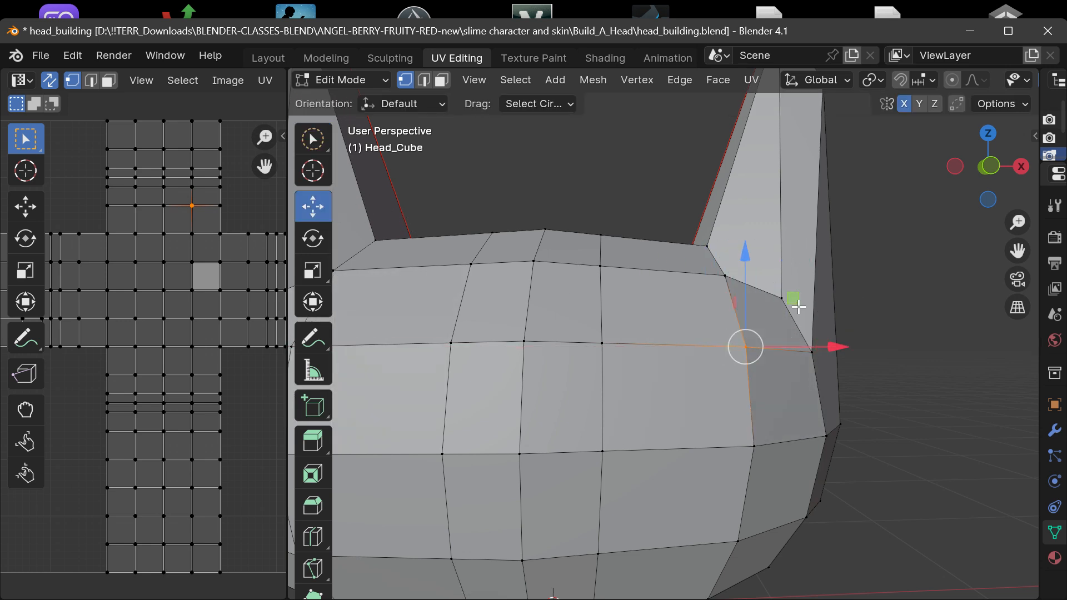
Clear the vertex selection and, in face mode, select the middle front face just outside the +X loop.
{"action": "scroll", "coordinate": [735, 309], "scroll_direction": "down", "scroll_amount": 5}
{"action": "left_click", "coordinate": [953, 213]}
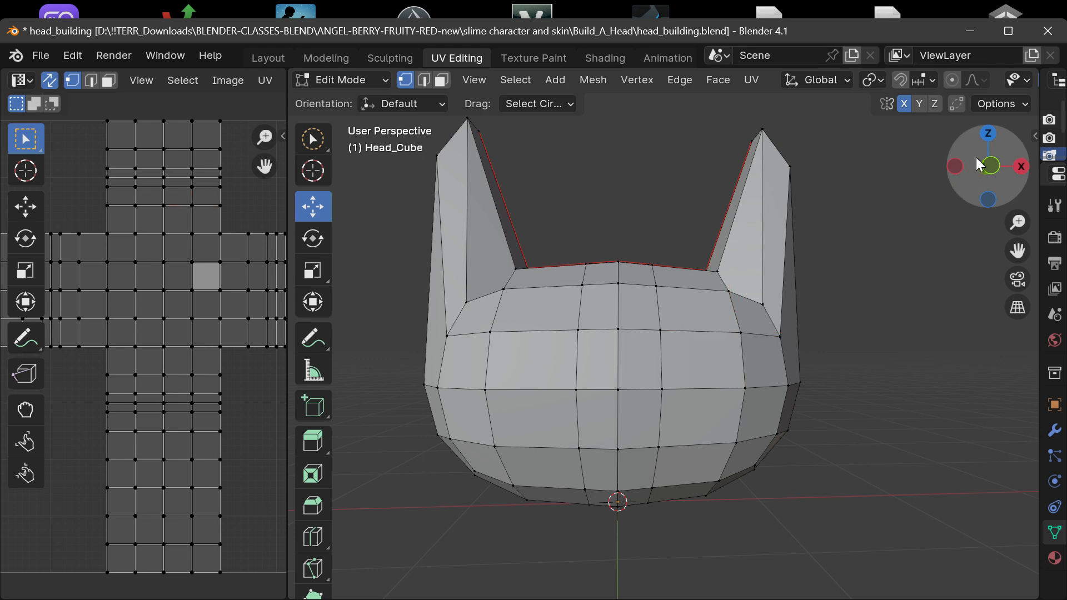
{"action": "left_click_drag", "start_coordinate": [976, 164], "coordinate": [945, 157]}
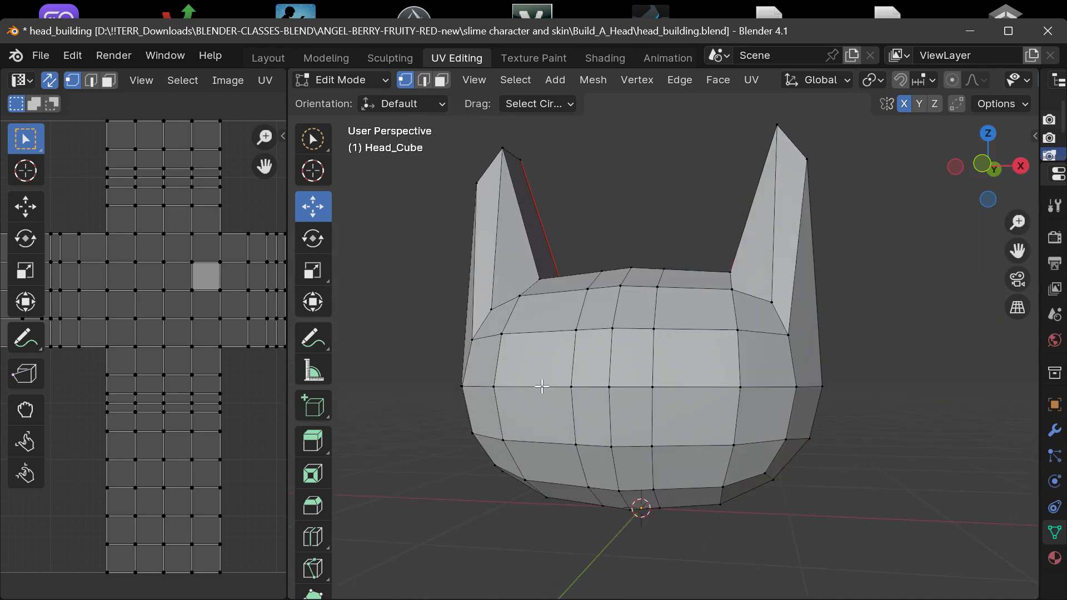
{"action": "scroll", "coordinate": [545, 385], "scroll_direction": "up", "scroll_amount": 2}
{"action": "scroll", "coordinate": [544, 385], "scroll_direction": "down", "scroll_amount": 2}
{"action": "left_click_drag", "start_coordinate": [973, 183], "coordinate": [969, 205]}
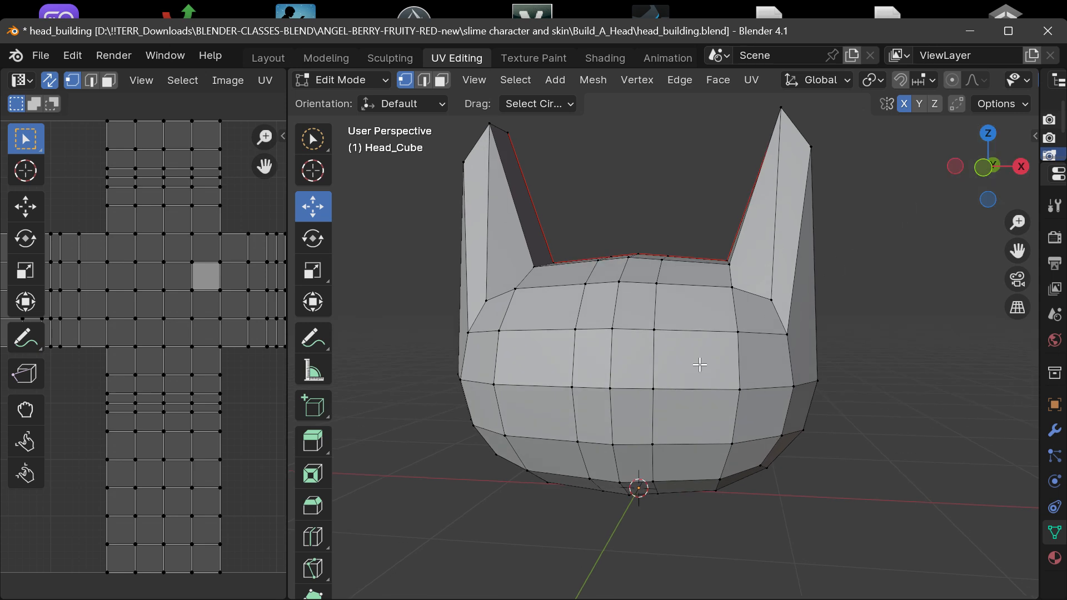
{"action": "left_click", "coordinate": [441, 81]}
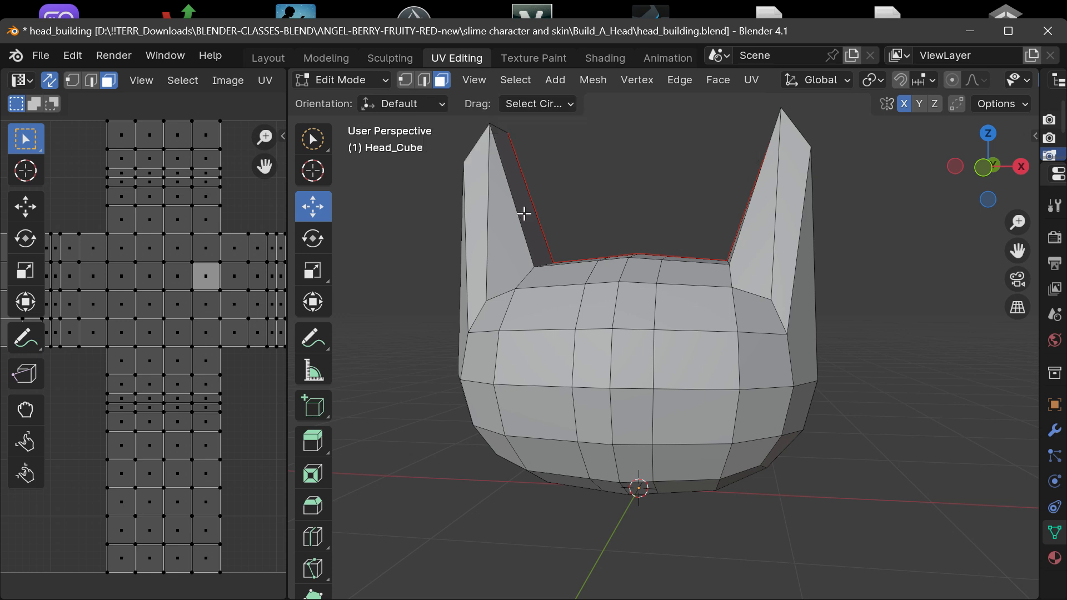
{"action": "left_click", "coordinate": [677, 368]}
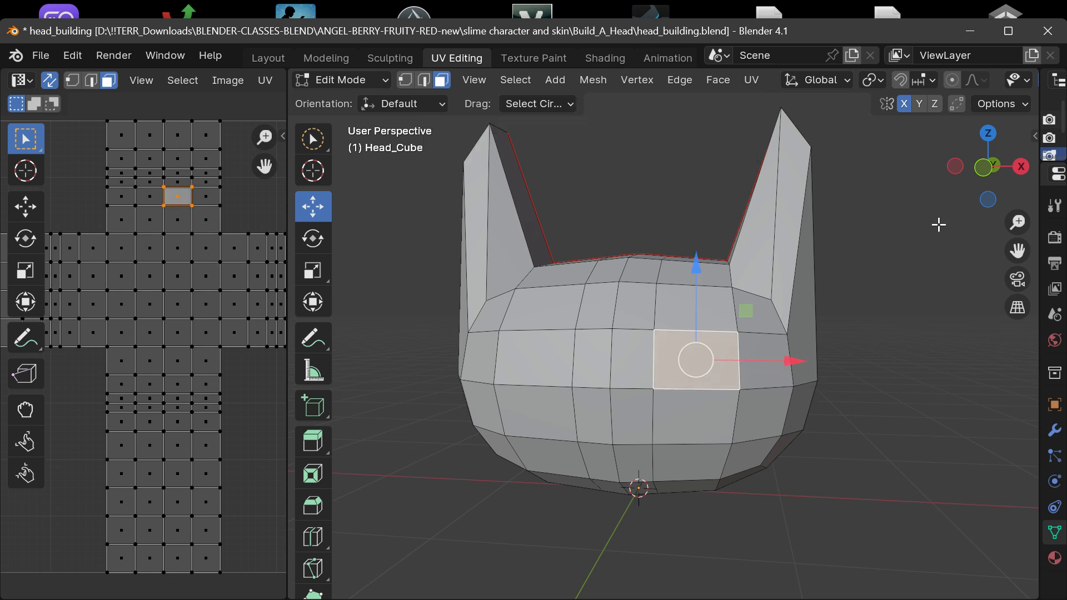
{"action": "left_click_drag", "start_coordinate": [983, 177], "coordinate": [950, 178]}
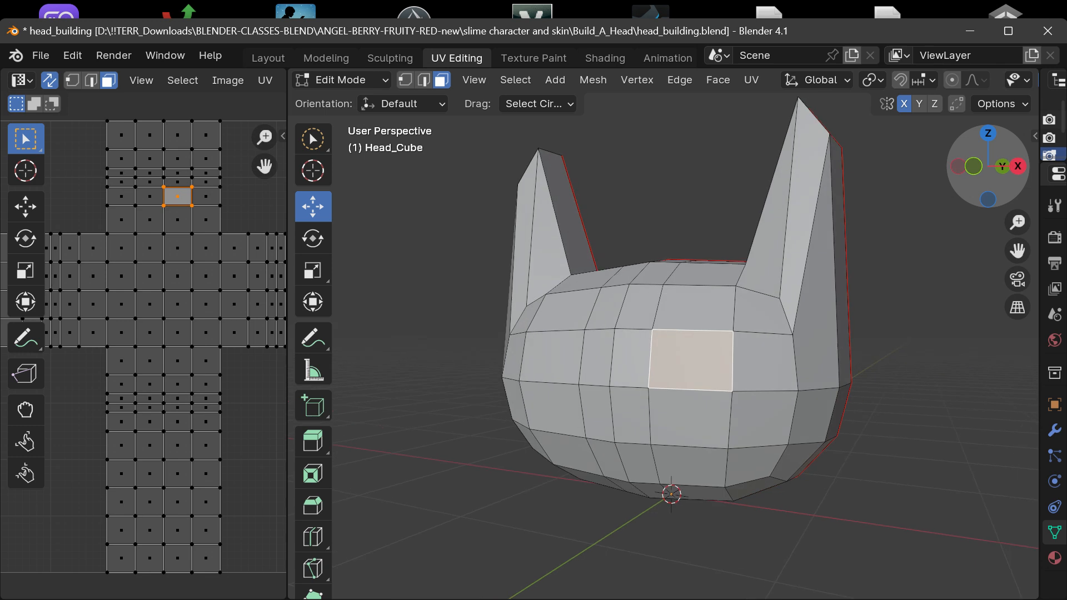
{"action": "left_click", "coordinate": [720, 82]}
{"action": "mouse_move", "coordinate": [689, 82]}
{"action": "mouse_move", "coordinate": [643, 80]}
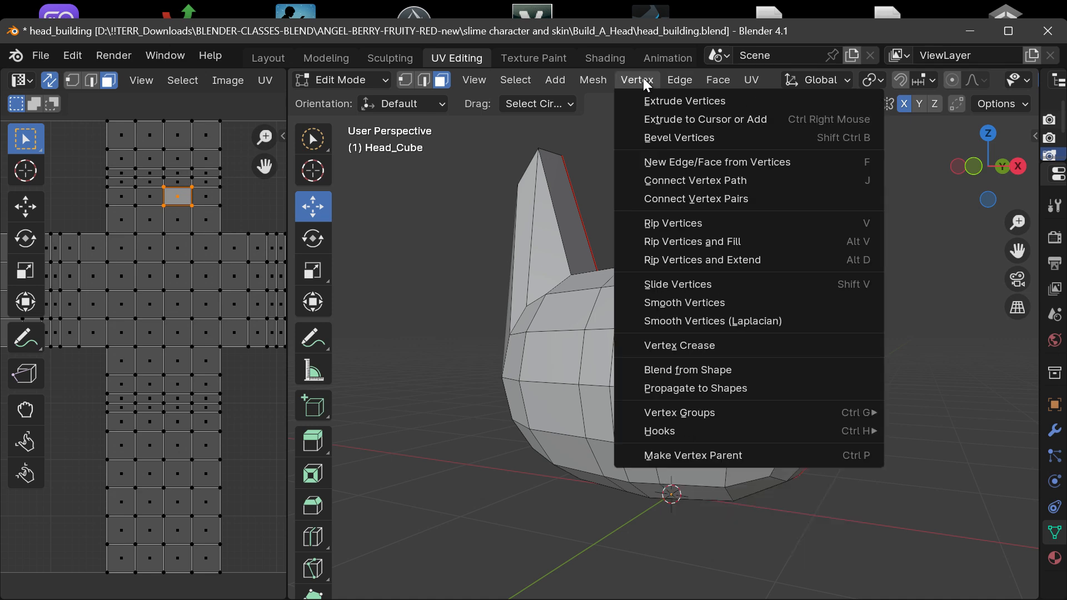
{"action": "mouse_move", "coordinate": [598, 80]}
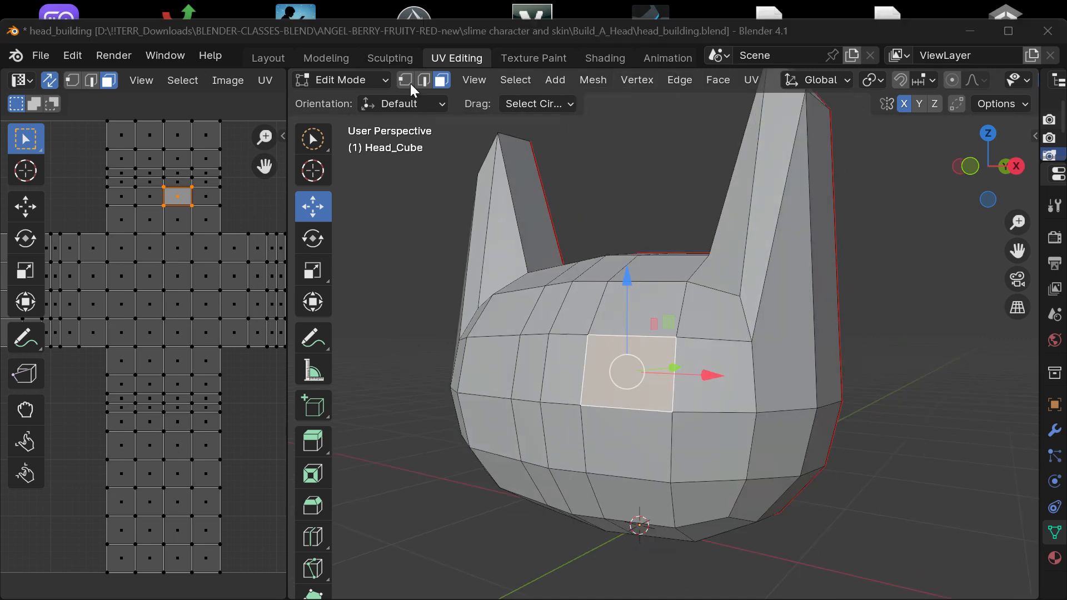
{"action": "left_click", "coordinate": [674, 81]}
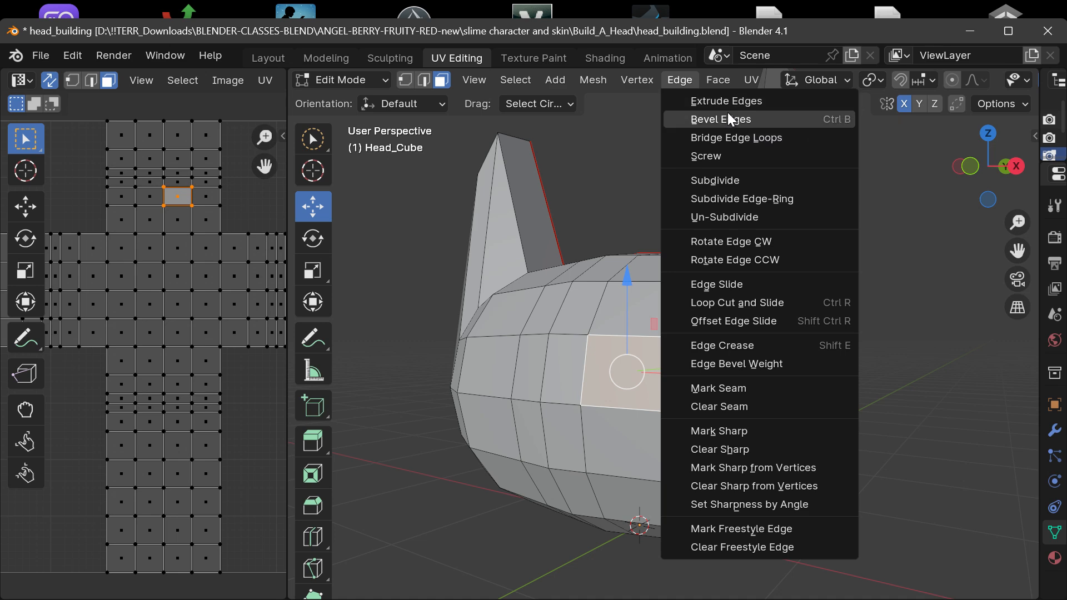
Try to extrude the edges of the selected front face outward with Extrude Edges, and undo it.
{"action": "left_click_drag", "start_coordinate": [985, 174], "coordinate": [695, 89]}
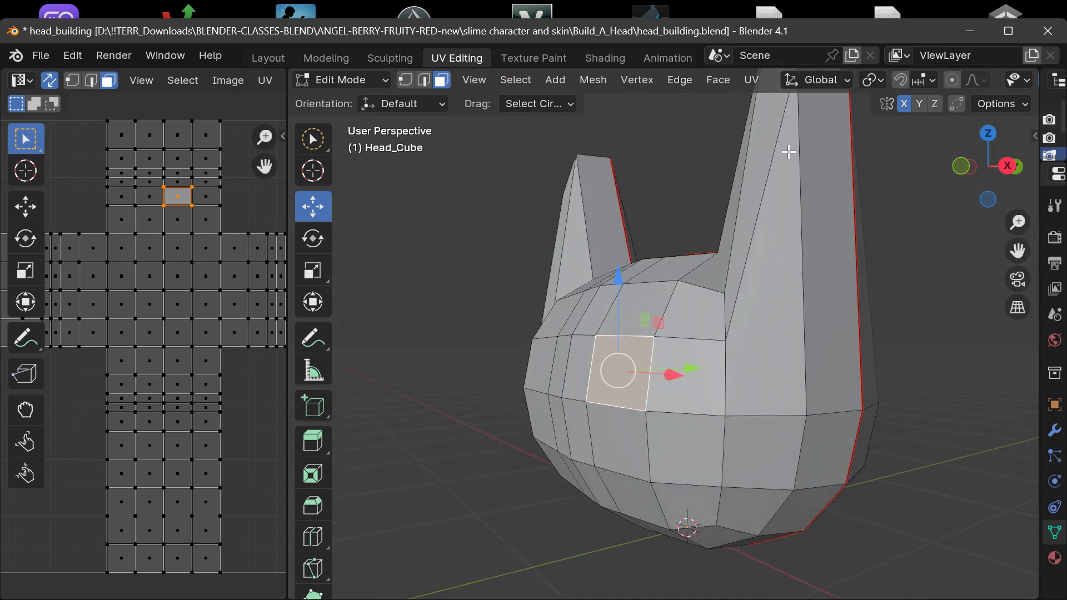
{"action": "left_click", "coordinate": [678, 81]}
{"action": "left_click", "coordinate": [704, 104]}
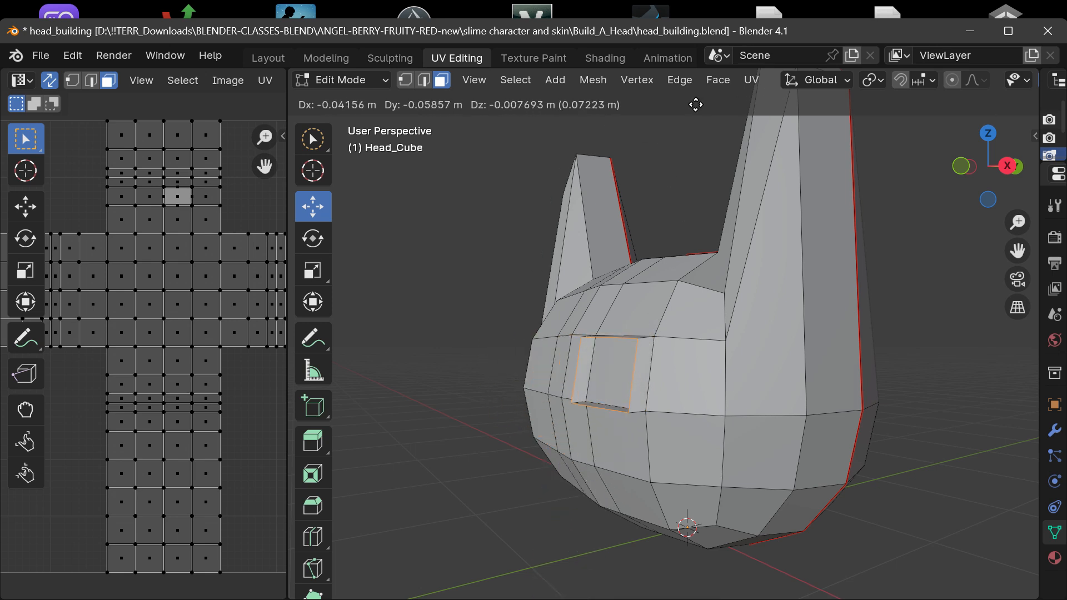
{"action": "left_click", "coordinate": [668, 102]}
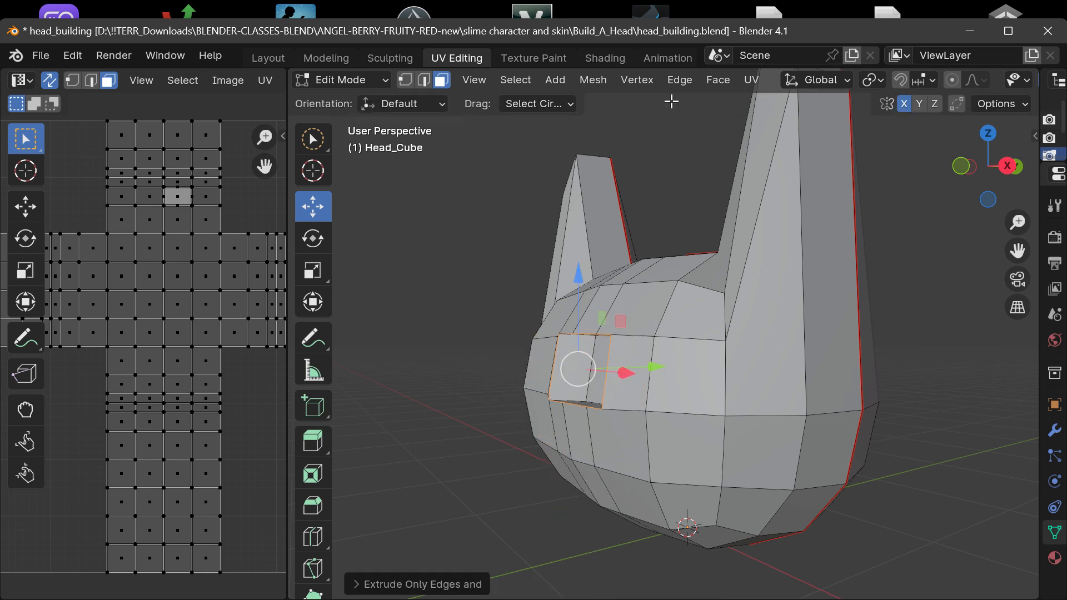
{"action": "left_click_drag", "start_coordinate": [993, 195], "coordinate": [984, 185]}
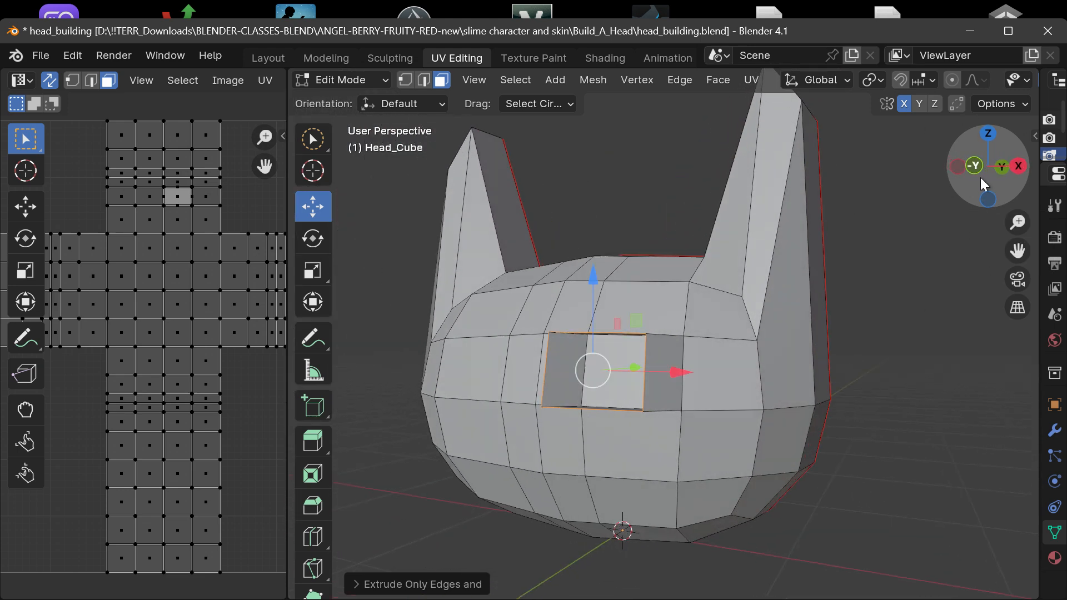
{"action": "key", "text": "ctrl+z"}
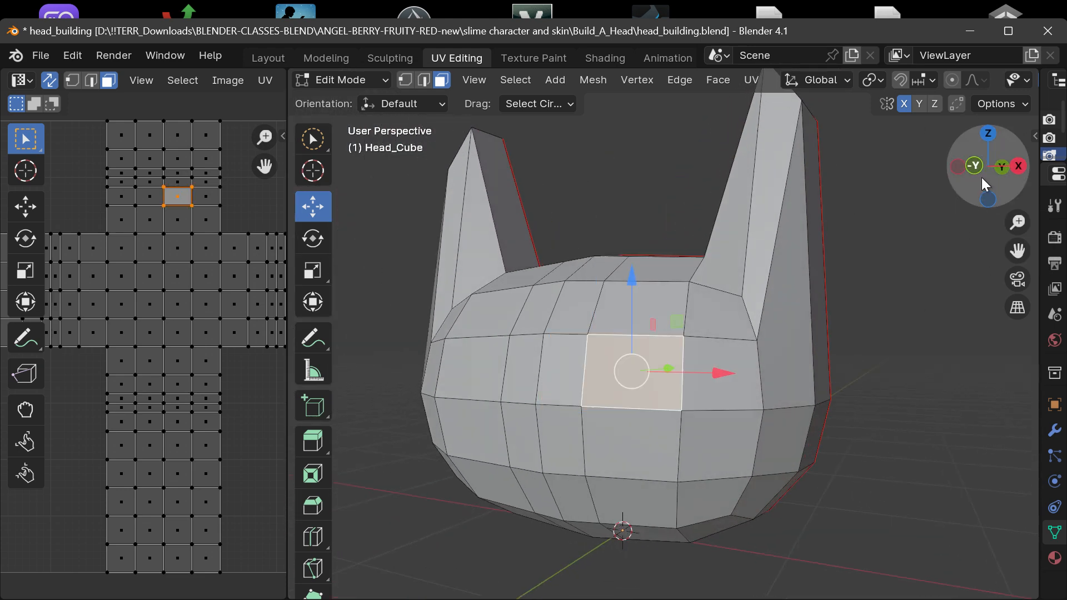
Try to pull the selected front face outward along -Y, and undo the move.
{"action": "left_click_drag", "start_coordinate": [986, 185], "coordinate": [944, 186]}
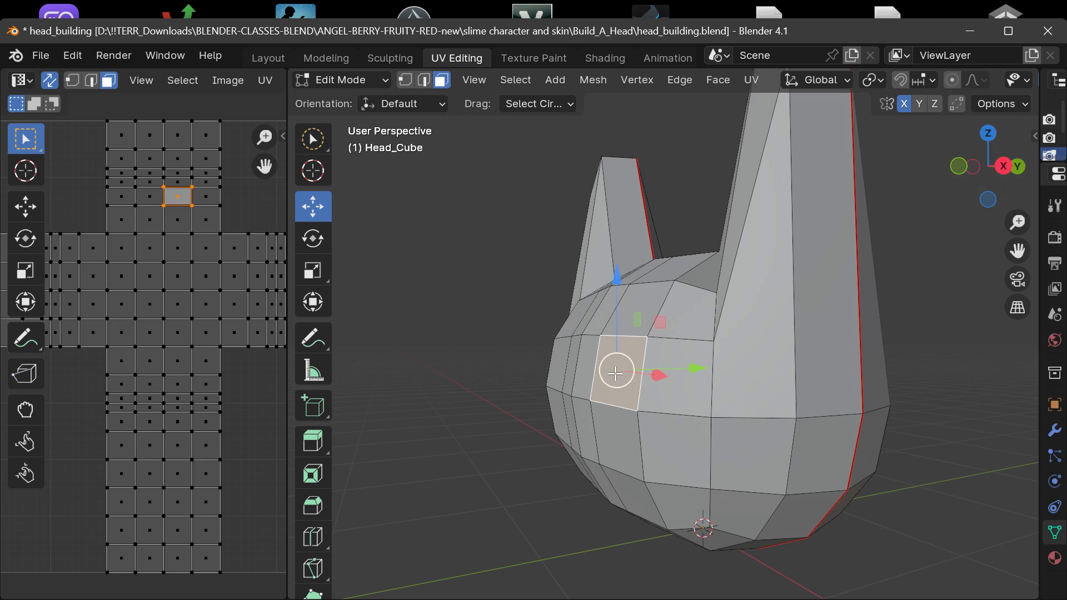
{"action": "left_click_drag", "start_coordinate": [688, 365], "coordinate": [653, 369]}
{"action": "left_click_drag", "start_coordinate": [957, 185], "coordinate": [1036, 186]}
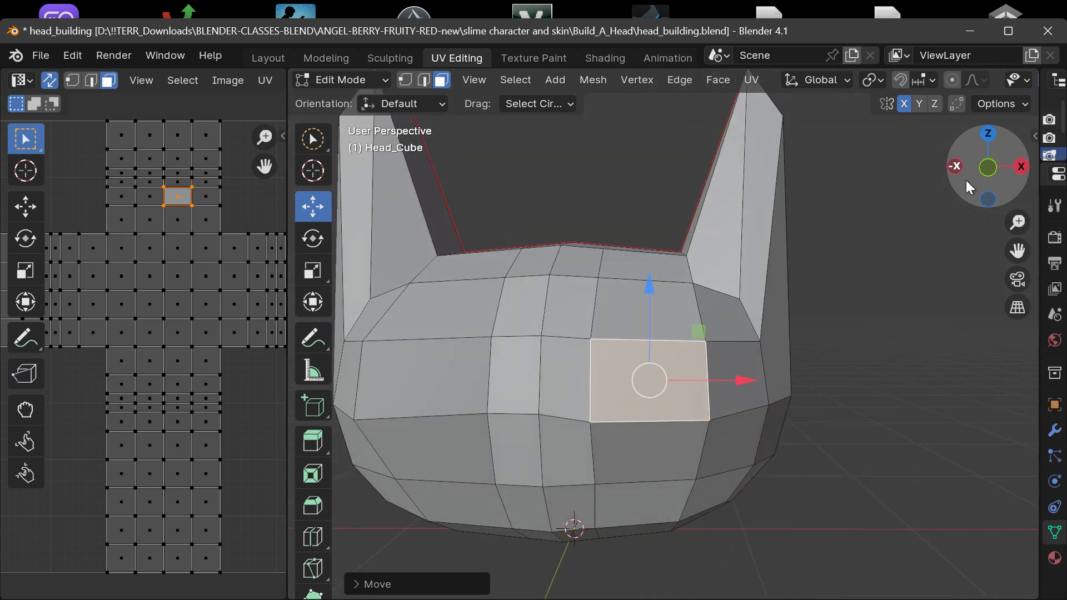
{"action": "key", "text": "ctrl+z"}
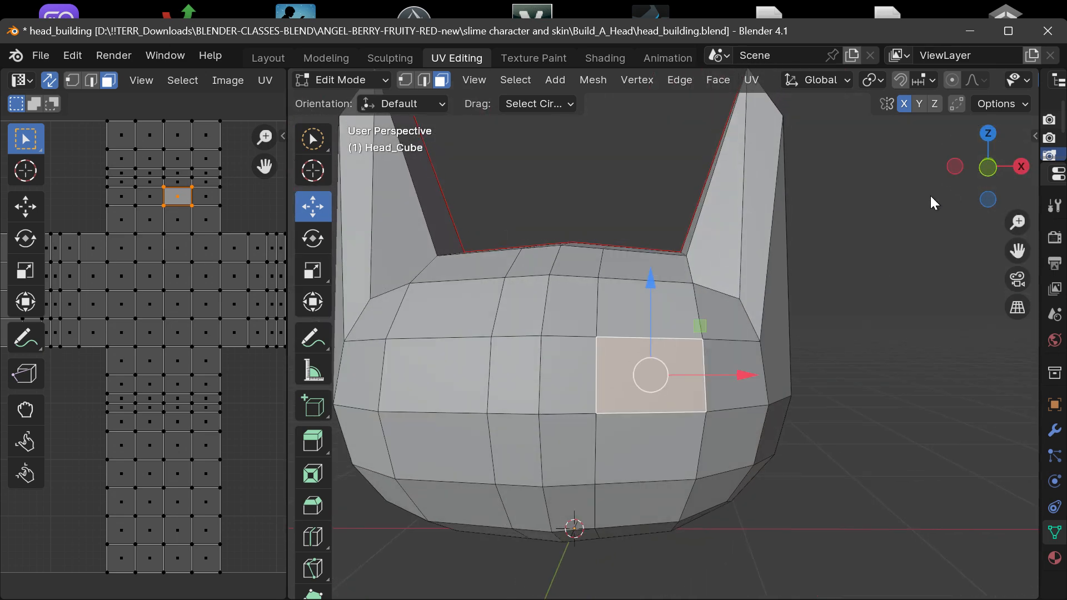
Reselect only the middle front face outside the +X loop and nudge it slightly along X.
{"action": "left_click", "coordinate": [894, 205]}
{"action": "left_click", "coordinate": [650, 365]}
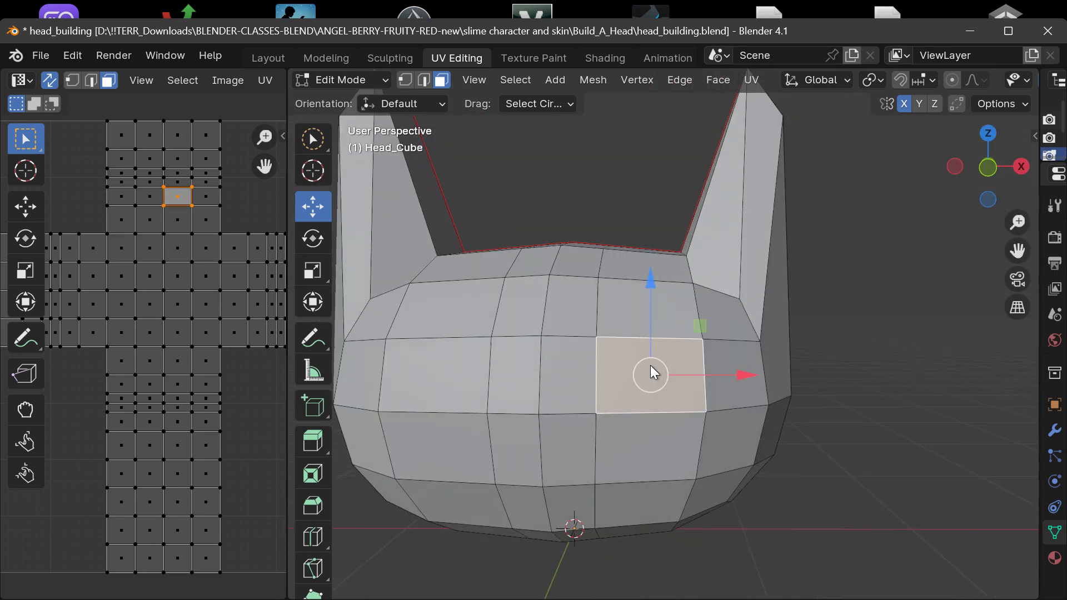
{"action": "left_click", "coordinate": [414, 376]}
{"action": "left_click_drag", "start_coordinate": [995, 167], "coordinate": [947, 170]}
{"action": "left_click_drag", "start_coordinate": [583, 391], "coordinate": [617, 386]}
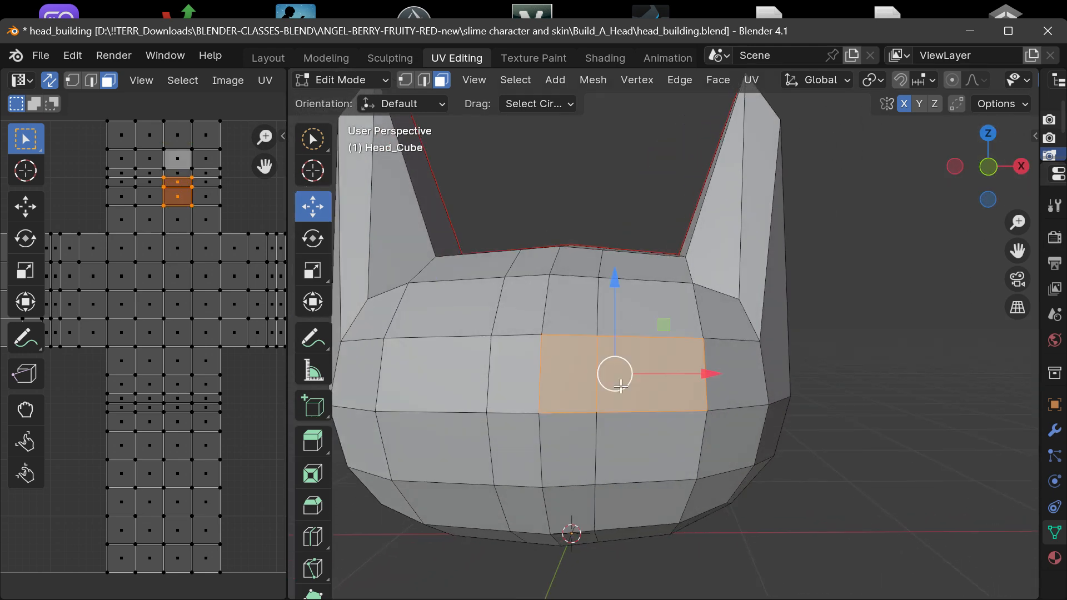
{"action": "left_click", "coordinate": [671, 384]}
{"action": "mouse_move", "coordinate": [746, 375]}
{"action": "left_mouse_down"}
{"action": "mouse_move", "coordinate": [817, 374]}
{"action": "mouse_move", "coordinate": [753, 373]}
{"action": "left_mouse_up"}
{"action": "mouse_move", "coordinate": [976, 176]}
{"action": "left_mouse_down"}
{"action": "mouse_move", "coordinate": [951, 176]}
{"action": "mouse_move", "coordinate": [984, 192]}
{"action": "left_mouse_up"}
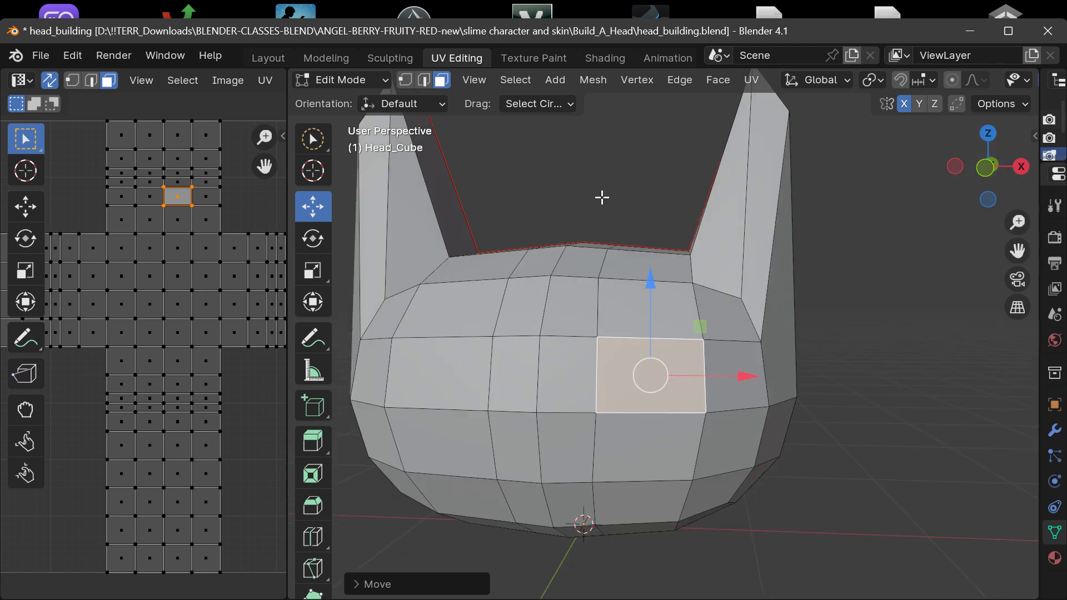
{"action": "left_click_drag", "start_coordinate": [980, 176], "coordinate": [977, 200]}
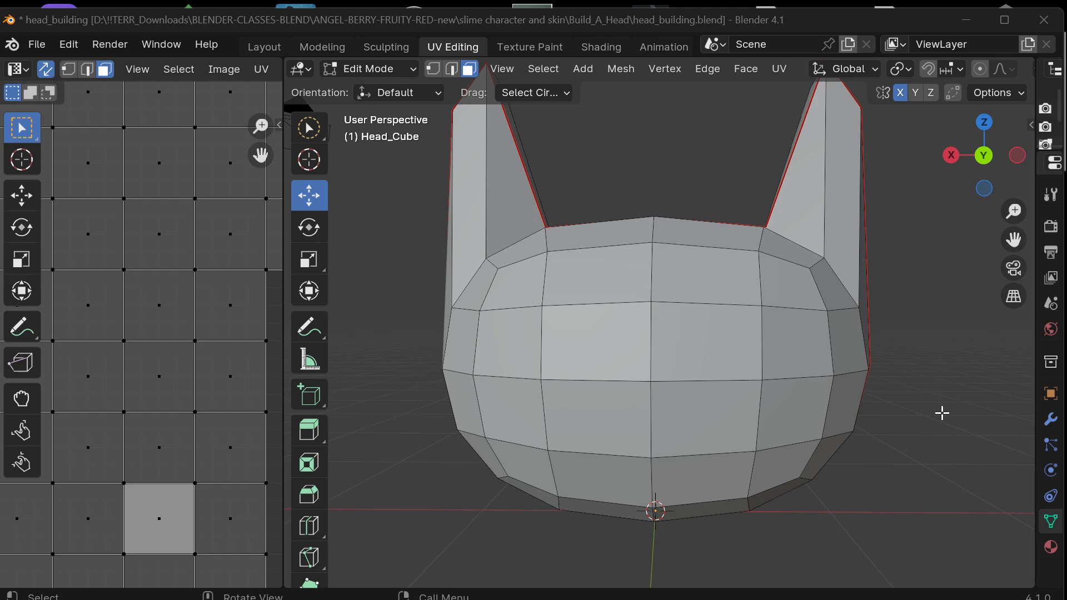
{"action": "left_click_drag", "start_coordinate": [984, 161], "coordinate": [959, 173]}
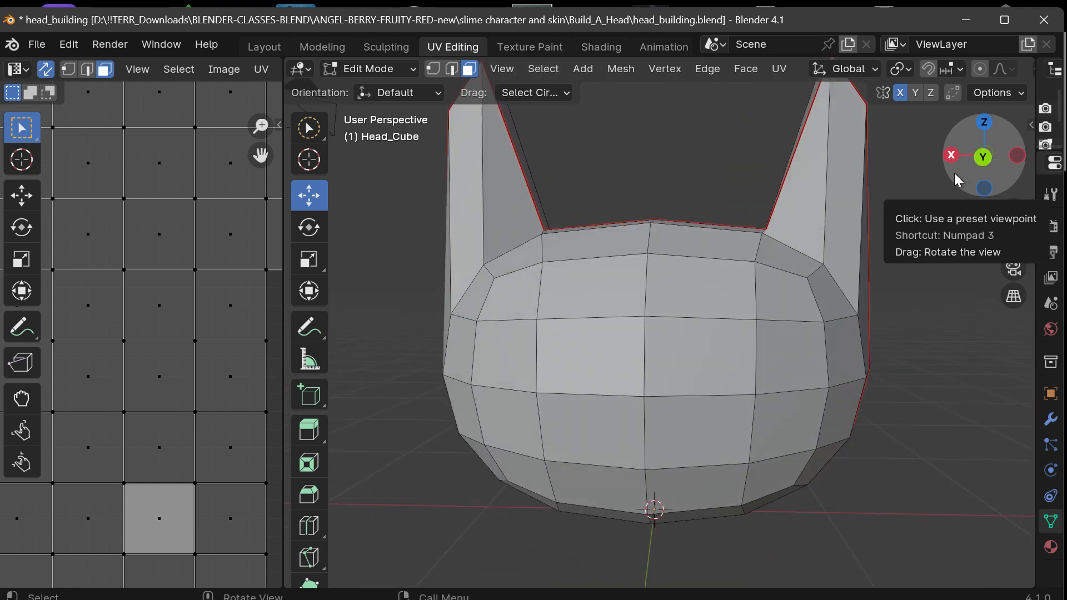
Clear the face selection and cut a vertical edge loop on the head's -X side, sliding it about 0.63 toward the centre line.
{"action": "left_click", "coordinate": [690, 367]}
{"action": "left_click", "coordinate": [675, 190]}
{"action": "scroll", "coordinate": [698, 256], "scroll_direction": "down", "scroll_amount": 2}
{"action": "scroll", "coordinate": [702, 276], "scroll_direction": "up", "scroll_amount": 5}
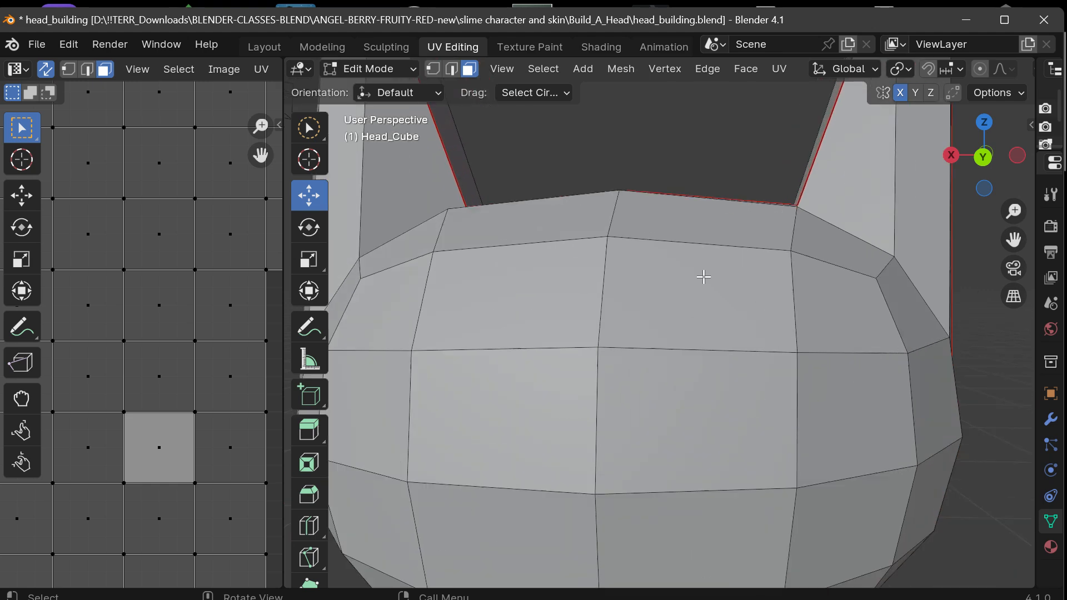
{"action": "scroll", "coordinate": [703, 277], "scroll_direction": "down", "scroll_amount": 4}
{"action": "scroll", "coordinate": [703, 277], "scroll_direction": "up", "scroll_amount": 1}
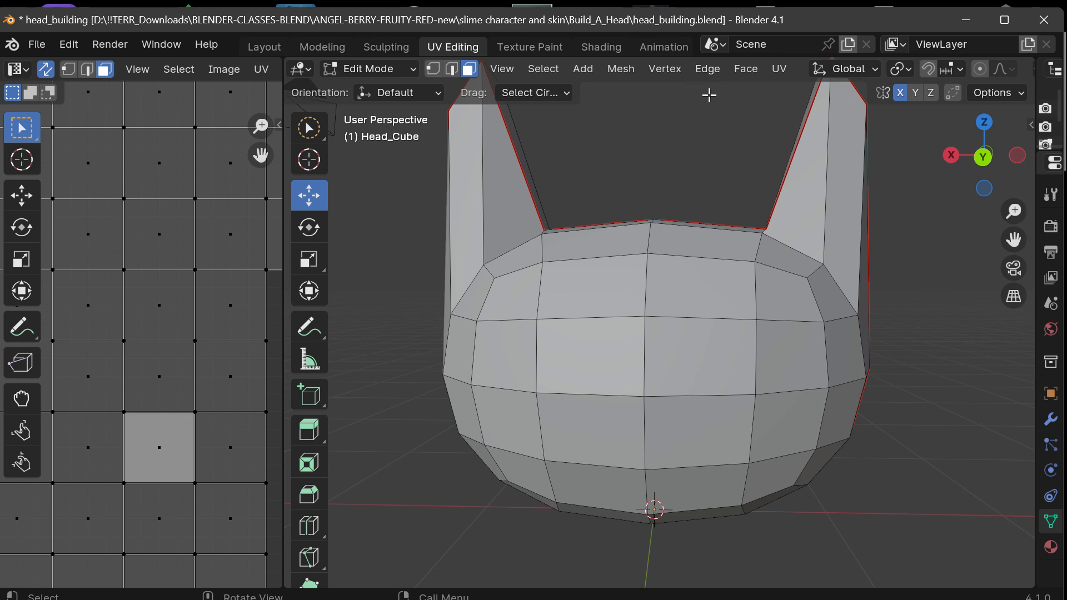
{"action": "key", "text": "ctrl+r"}
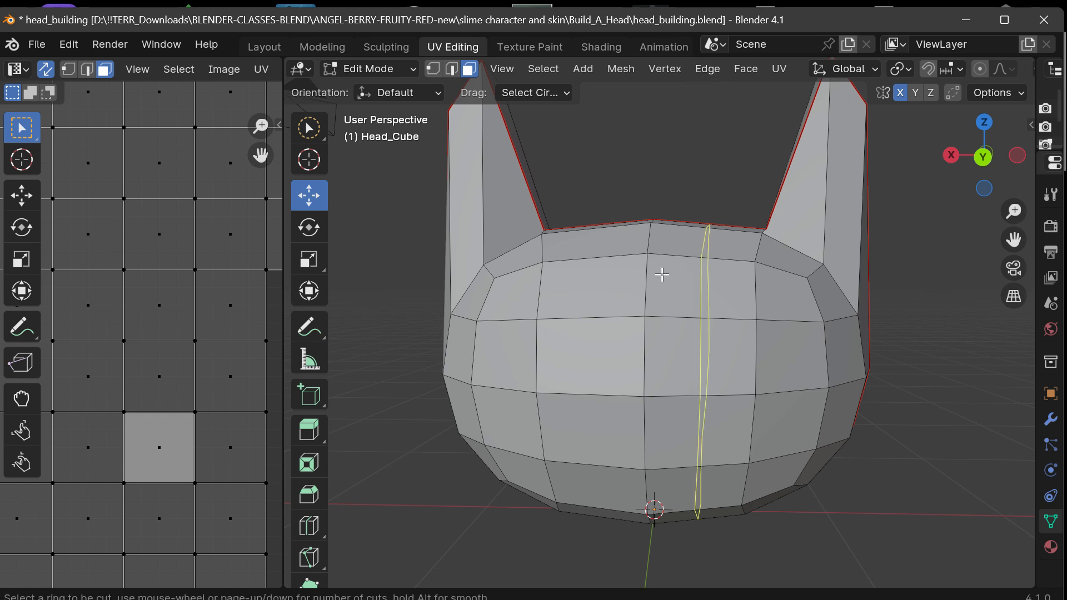
{"action": "left_click", "coordinate": [704, 256]}
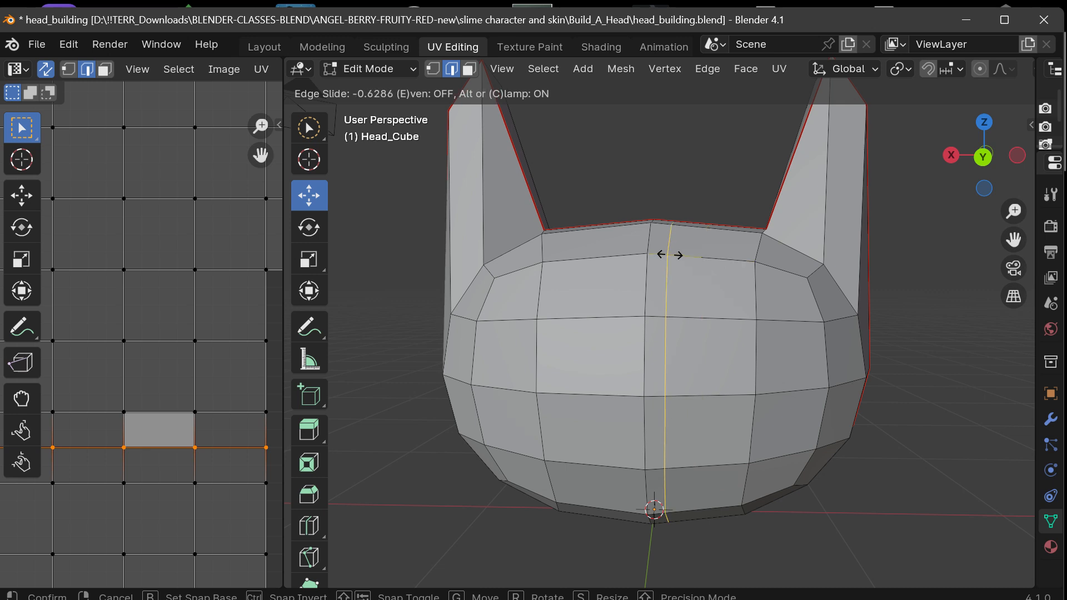
{"action": "left_click", "coordinate": [670, 255]}
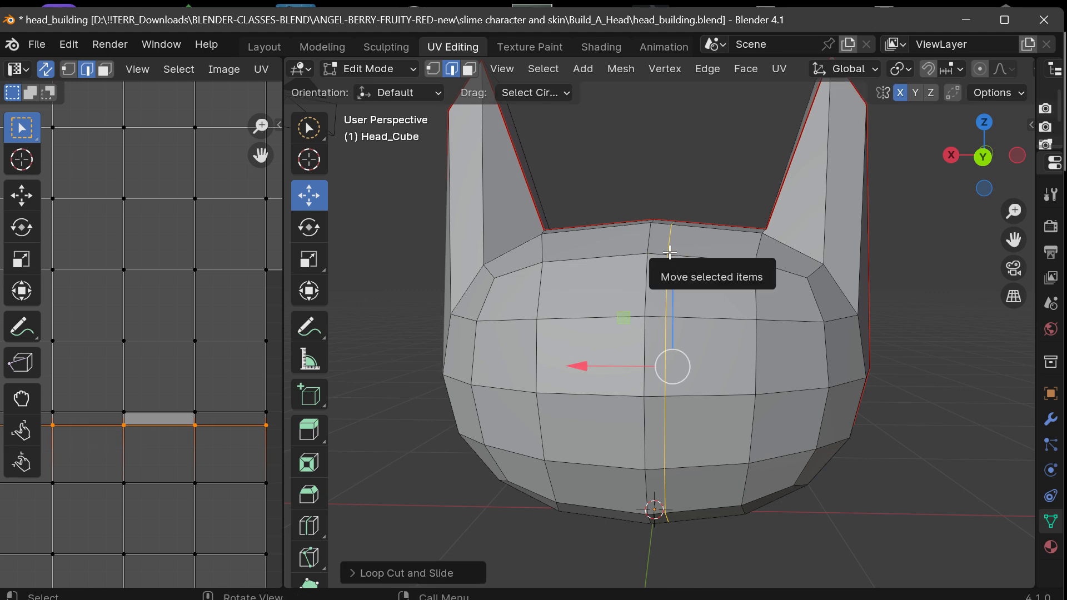
Cut a matching vertical edge loop on the +X side, sliding it about 0.63 toward the centre line, and deselect it.
{"action": "left_click_drag", "start_coordinate": [1000, 166], "coordinate": [951, 167]}
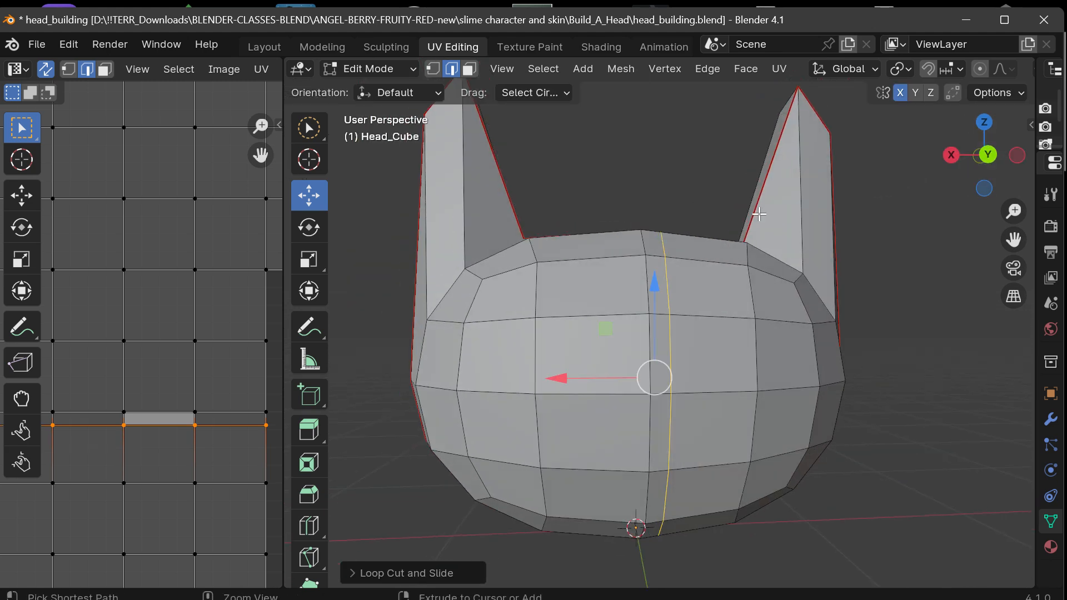
{"action": "key", "text": "ctrl+r"}
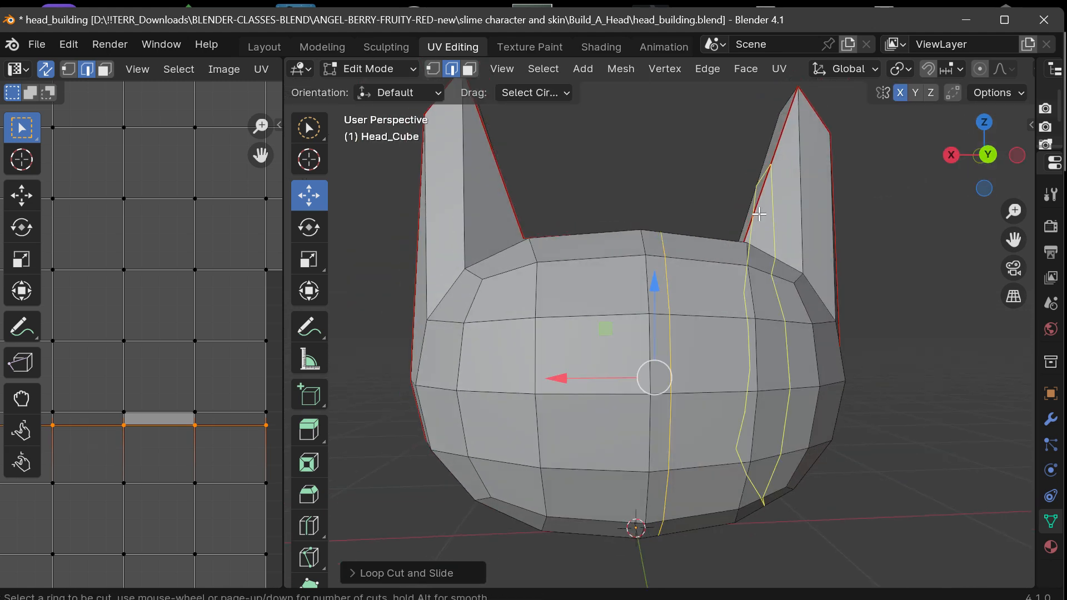
{"action": "left_click", "coordinate": [621, 274]}
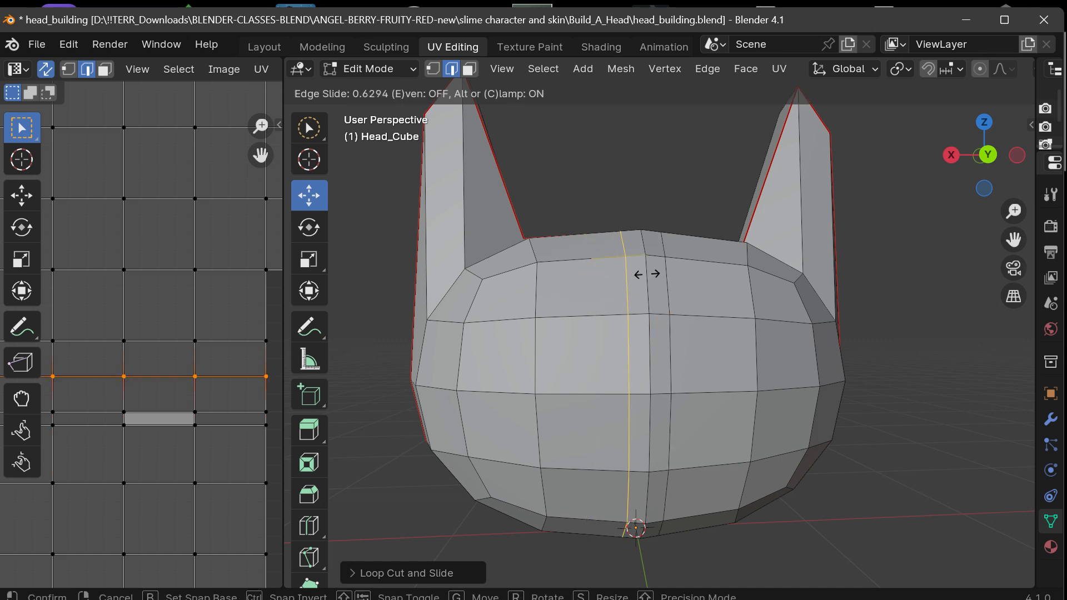
{"action": "left_click", "coordinate": [648, 273]}
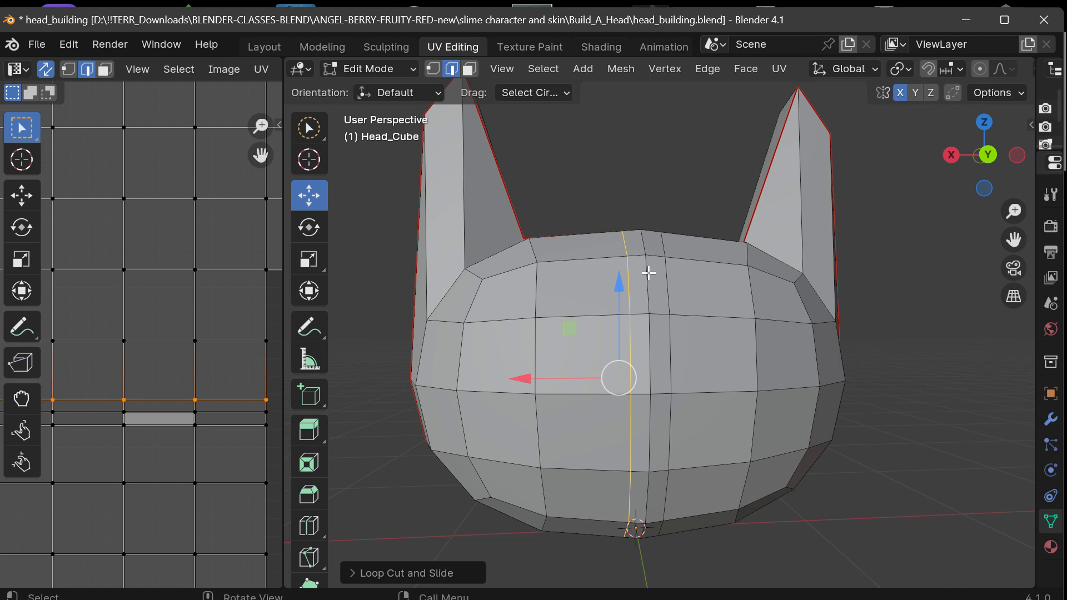
{"action": "left_click", "coordinate": [649, 273]}
{"action": "mouse_move", "coordinate": [649, 273]}
{"action": "middle_mouse_down"}
{"action": "mouse_move", "coordinate": [637, 272]}
{"action": "mouse_move", "coordinate": [639, 194]}
{"action": "mouse_move", "coordinate": [605, 311]}
{"action": "mouse_move", "coordinate": [636, 273]}
{"action": "middle_mouse_up"}
{"action": "left_click_drag", "start_coordinate": [983, 155], "coordinate": [990, 156]}
{"action": "left_click", "coordinate": [939, 229]}
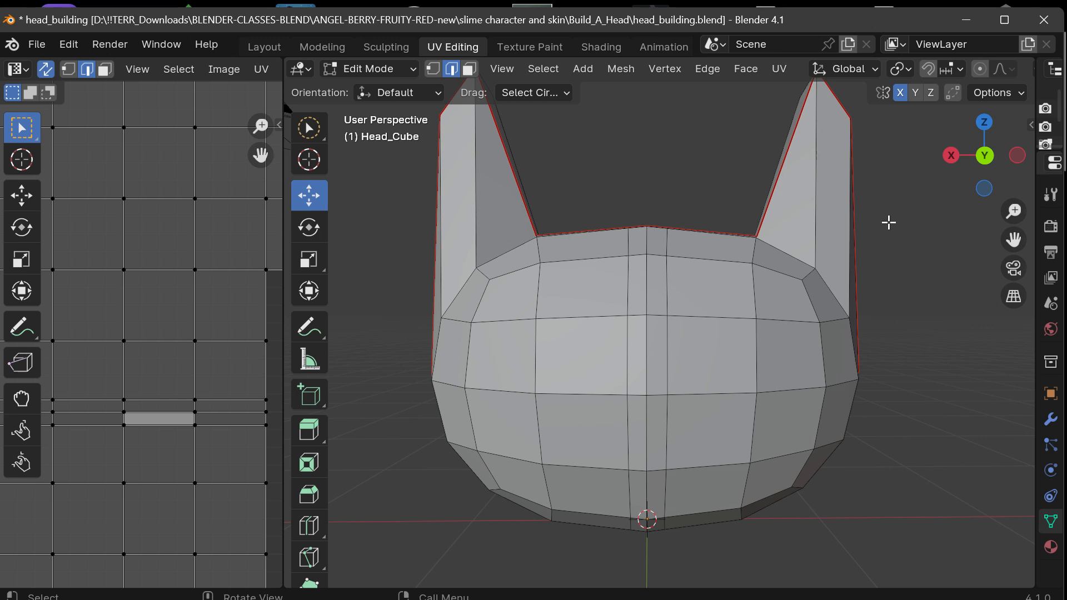
In face mode, select the middle-row face second from the -X edge and move it slightly along X toward the centre.
{"action": "left_click", "coordinate": [469, 69]}
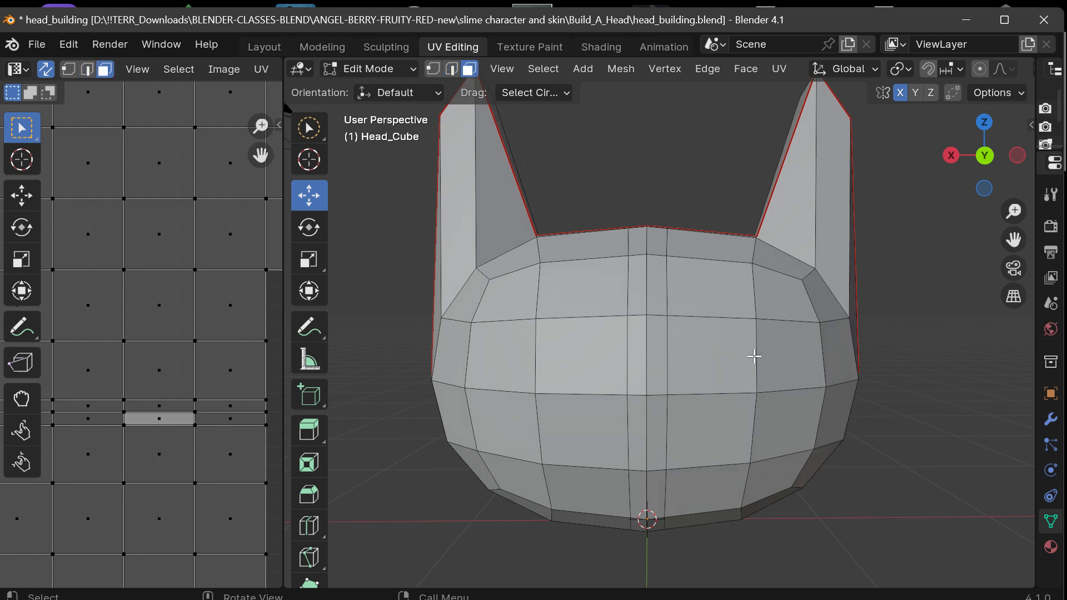
{"action": "left_click", "coordinate": [772, 365]}
{"action": "mouse_move", "coordinate": [725, 354]}
{"action": "left_mouse_down"}
{"action": "mouse_move", "coordinate": [821, 347]}
{"action": "mouse_move", "coordinate": [715, 357]}
{"action": "mouse_move", "coordinate": [711, 367]}
{"action": "left_mouse_up"}
{"action": "left_click", "coordinate": [703, 393]}
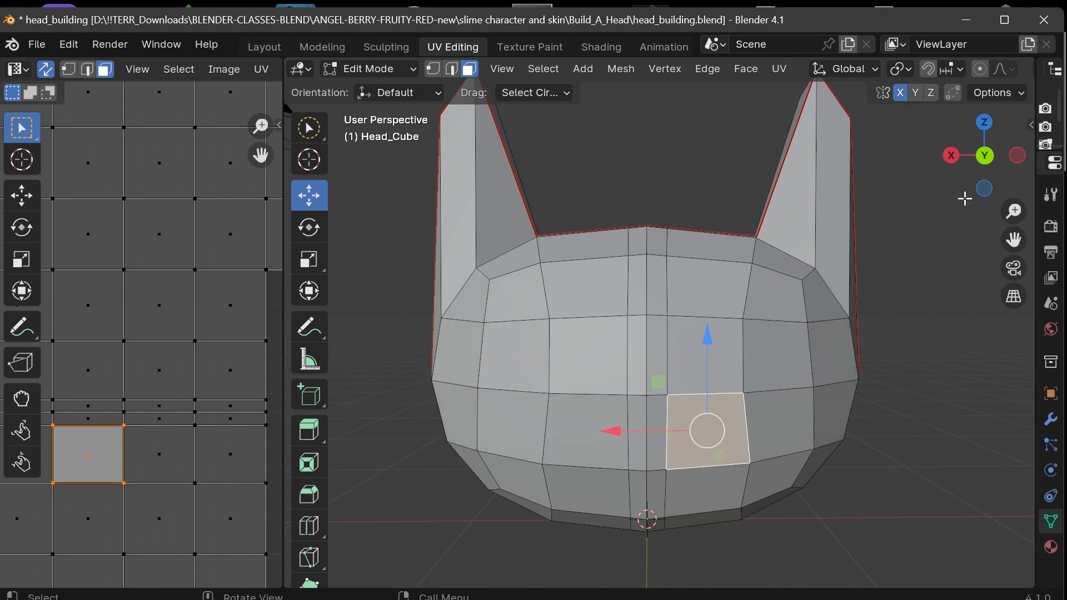
{"action": "left_click", "coordinate": [961, 200]}
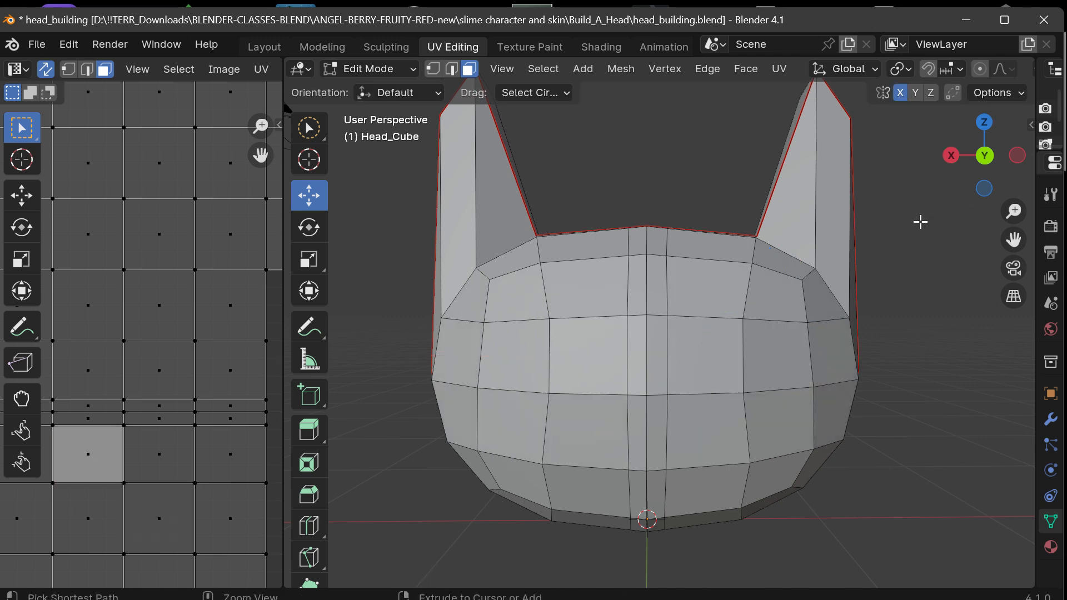
{"action": "key", "text": "ctrl+z"}
{"action": "key", "text": "ctrl+z"}
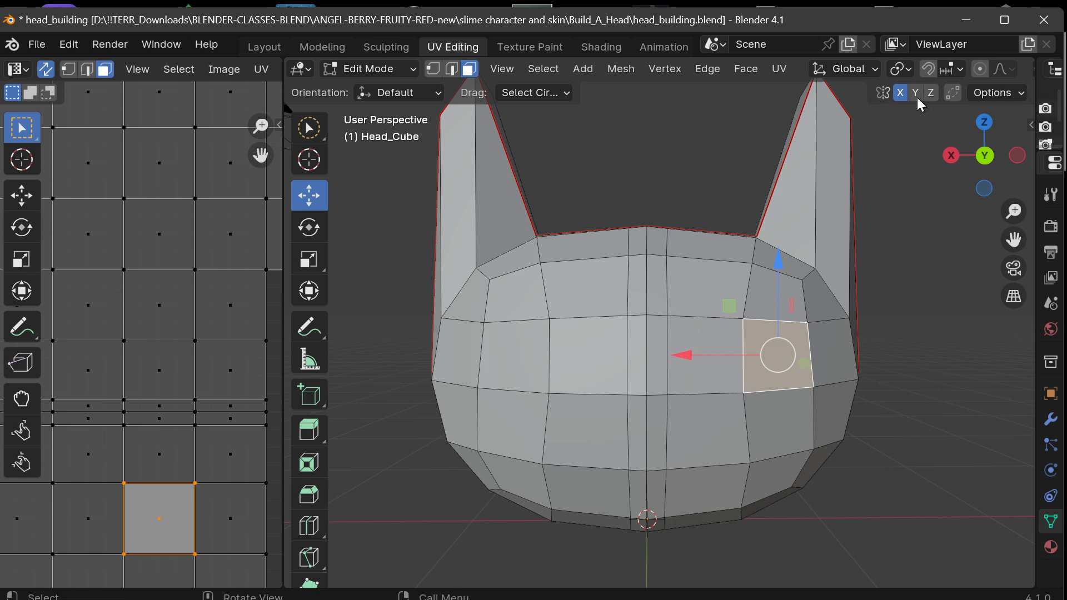
Enable Correct Face Attributes in the transform options and widen the UV editor to show the full width of the cross-shaped layout.
{"action": "left_click", "coordinate": [1001, 93]}
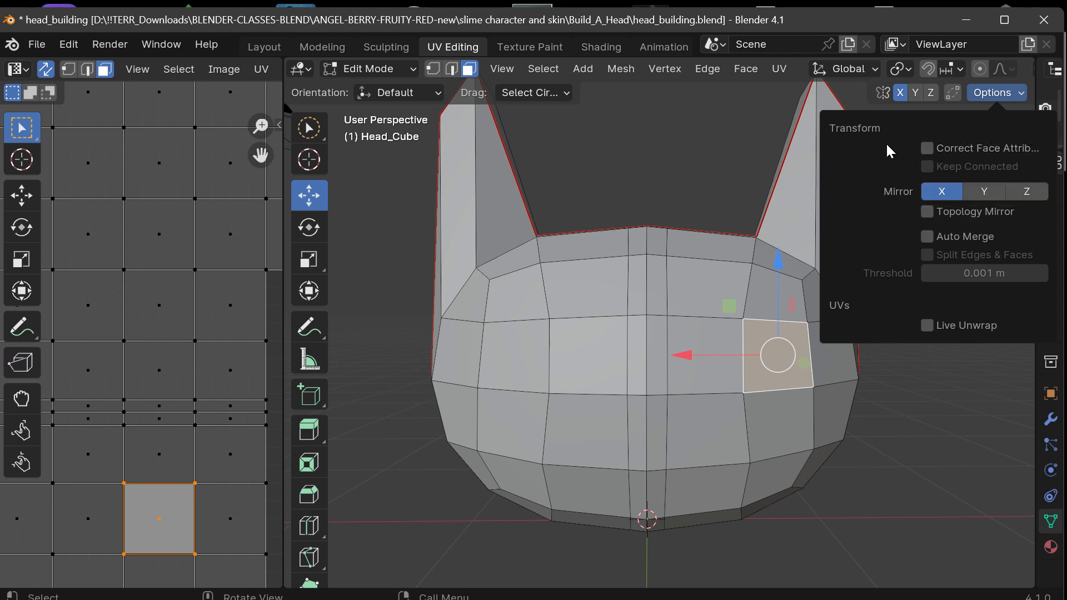
{"action": "left_click", "coordinate": [936, 149]}
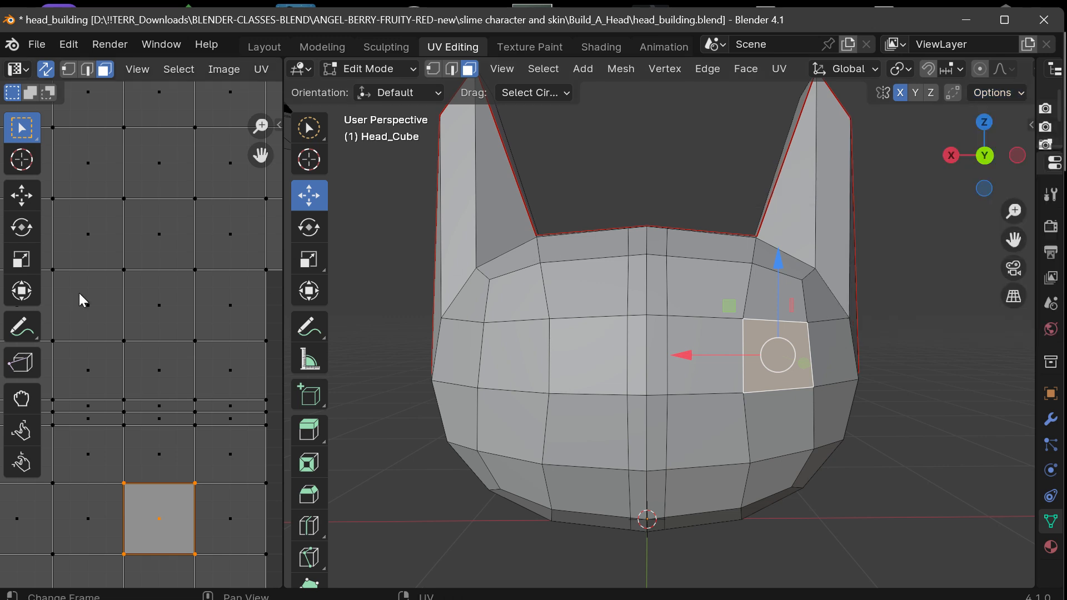
{"action": "left_click_drag", "start_coordinate": [281, 299], "coordinate": [392, 299]}
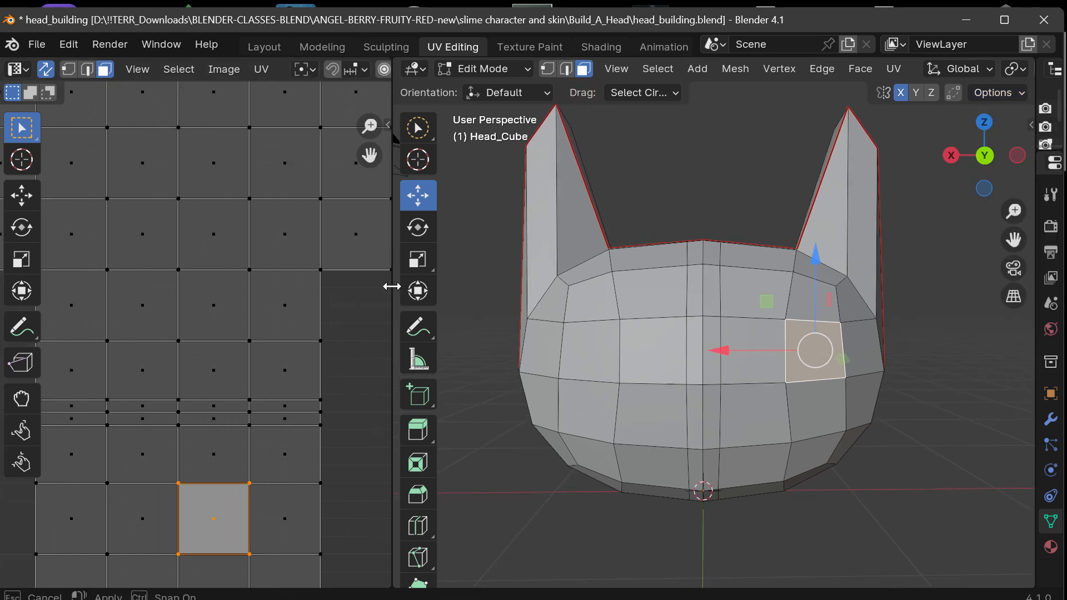
{"action": "scroll", "coordinate": [350, 305], "scroll_direction": "down", "scroll_amount": 3}
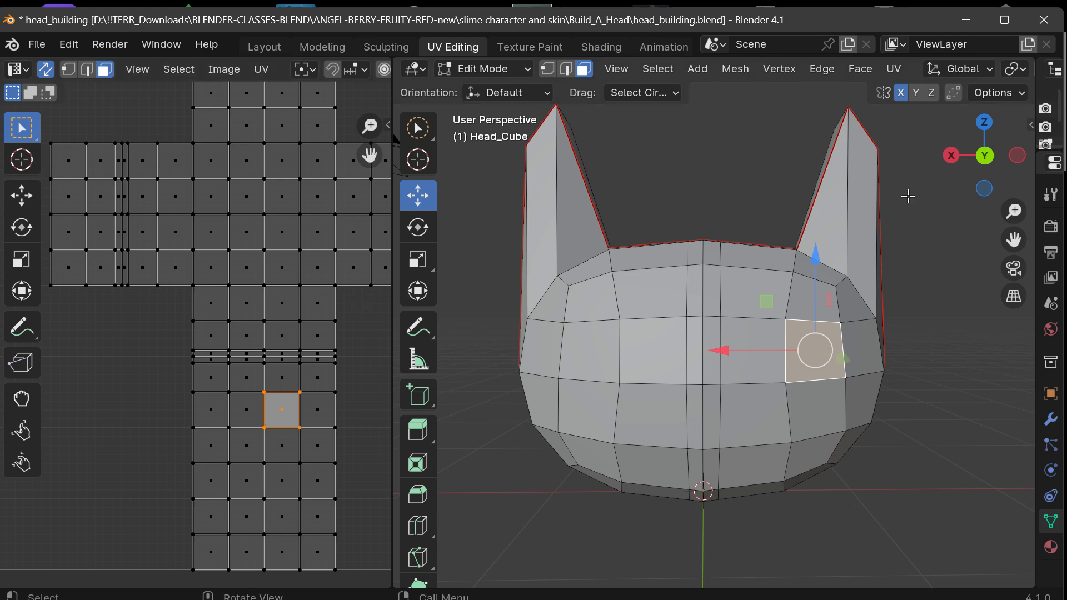
{"action": "left_click_drag", "start_coordinate": [982, 158], "coordinate": [966, 148]}
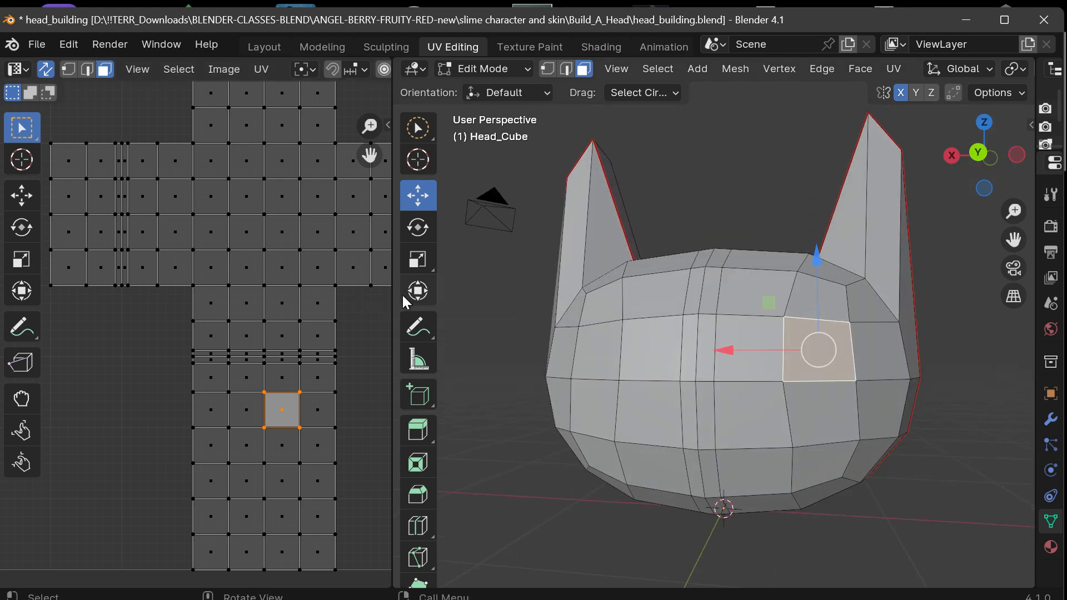
{"action": "left_click_drag", "start_coordinate": [392, 294], "coordinate": [481, 290]}
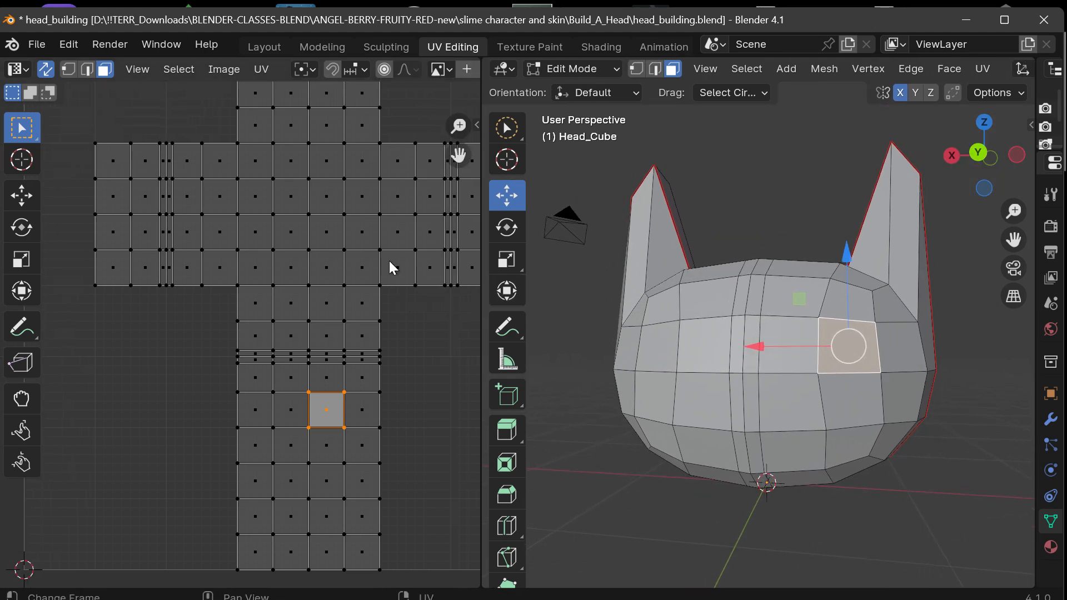
{"action": "left_click_drag", "start_coordinate": [458, 155], "coordinate": [402, 182]}
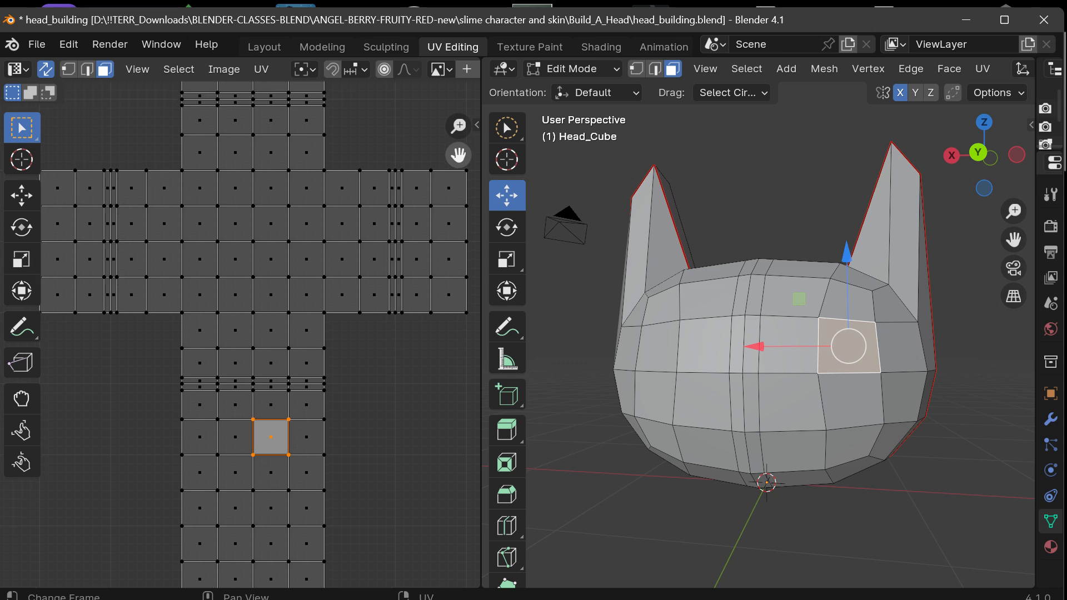
{"action": "scroll", "coordinate": [287, 320], "scroll_direction": "up", "scroll_amount": 2}
{"action": "scroll", "coordinate": [287, 320], "scroll_direction": "down", "scroll_amount": 2}
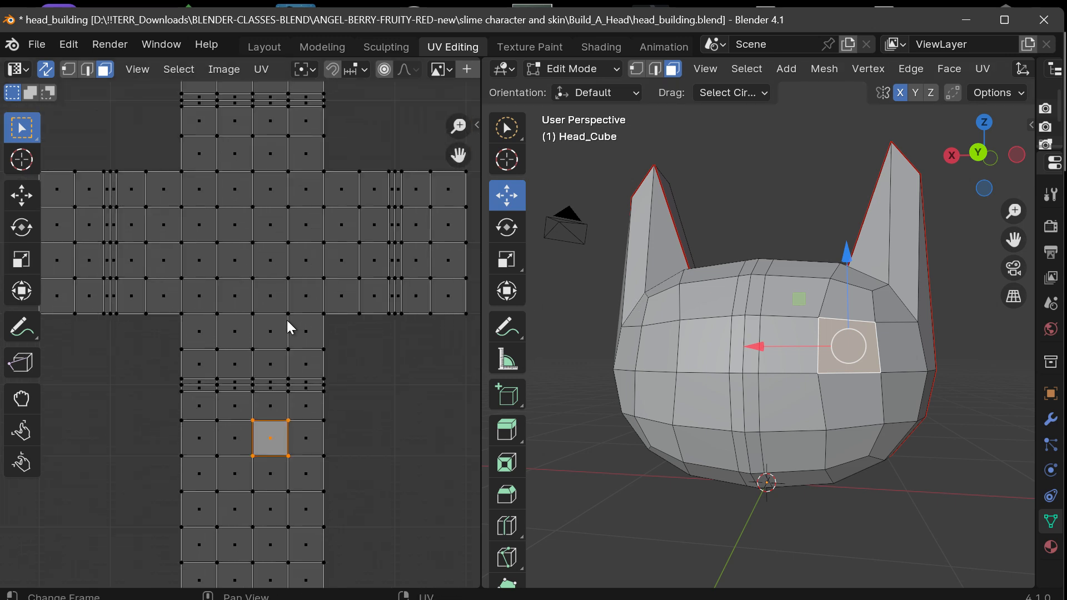
Try to move the selected face outward along -X with Correct Face Attributes enabled, and undo the move.
{"action": "left_click_drag", "start_coordinate": [754, 346], "coordinate": [820, 354]}
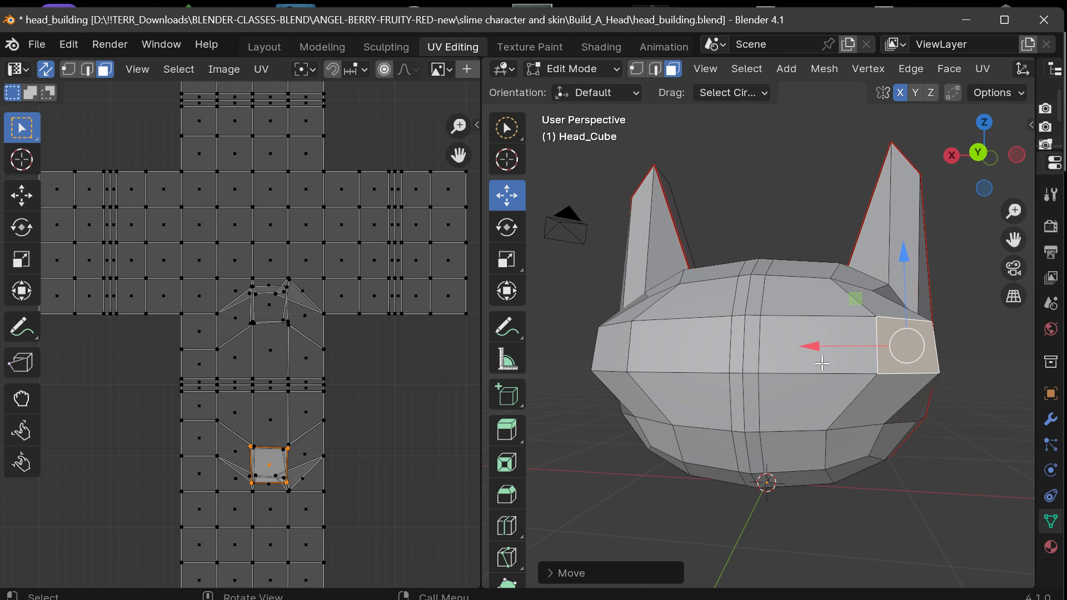
{"action": "left_click_drag", "start_coordinate": [985, 149], "coordinate": [972, 151]}
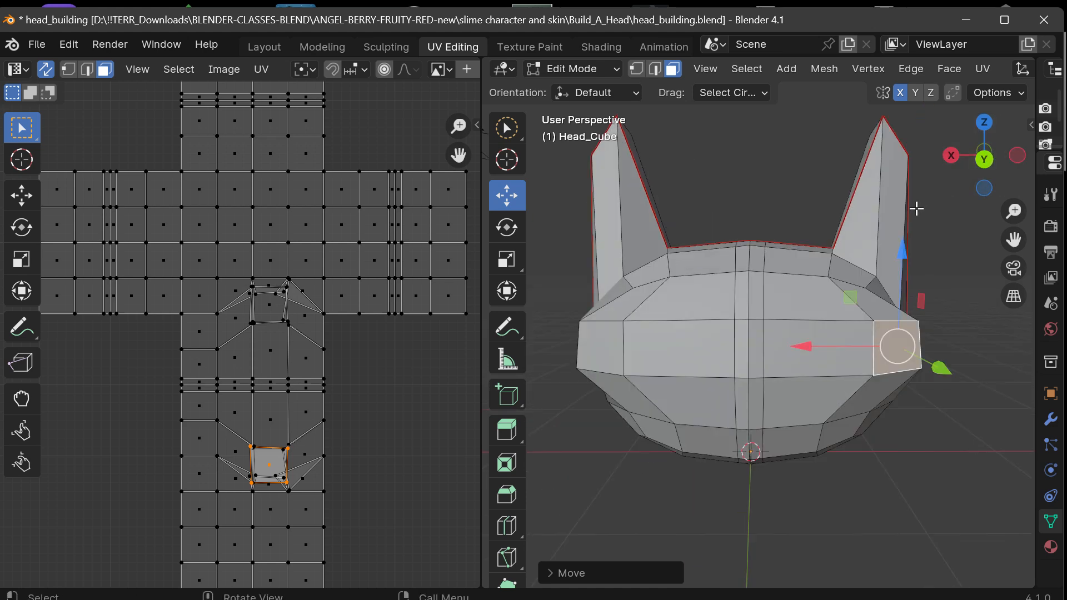
{"action": "mouse_move", "coordinate": [984, 155]}
{"action": "left_mouse_down"}
{"action": "mouse_move", "coordinate": [961, 157]}
{"action": "mouse_move", "coordinate": [979, 156]}
{"action": "mouse_move", "coordinate": [973, 172]}
{"action": "left_mouse_up"}
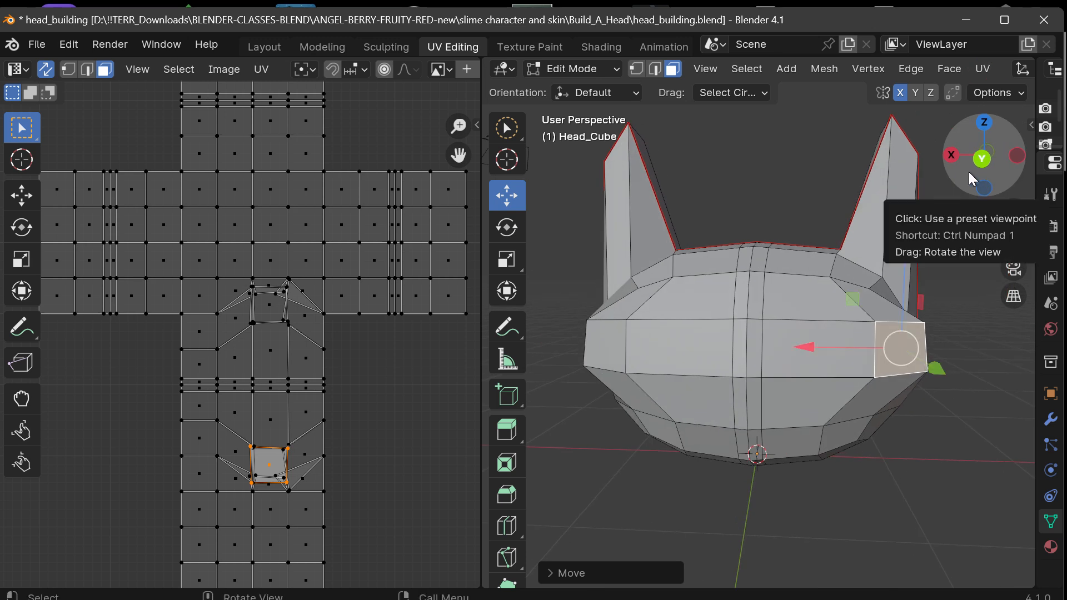
{"action": "key", "text": "ctrl+z"}
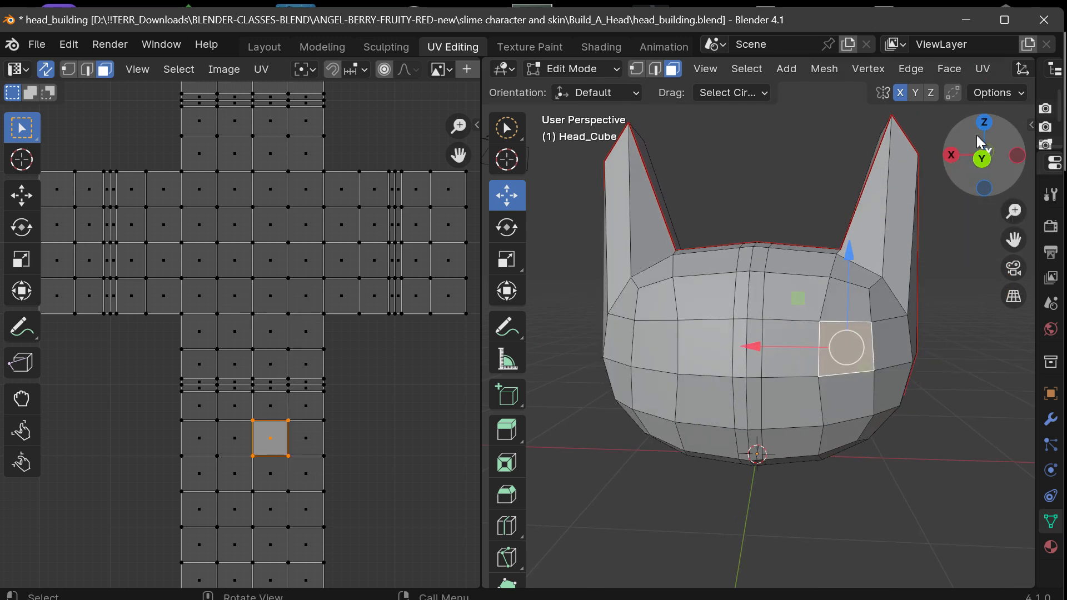
Turn Correct Face Attributes off and back on in the transform options, and clear the face selection.
{"action": "left_click", "coordinate": [987, 94]}
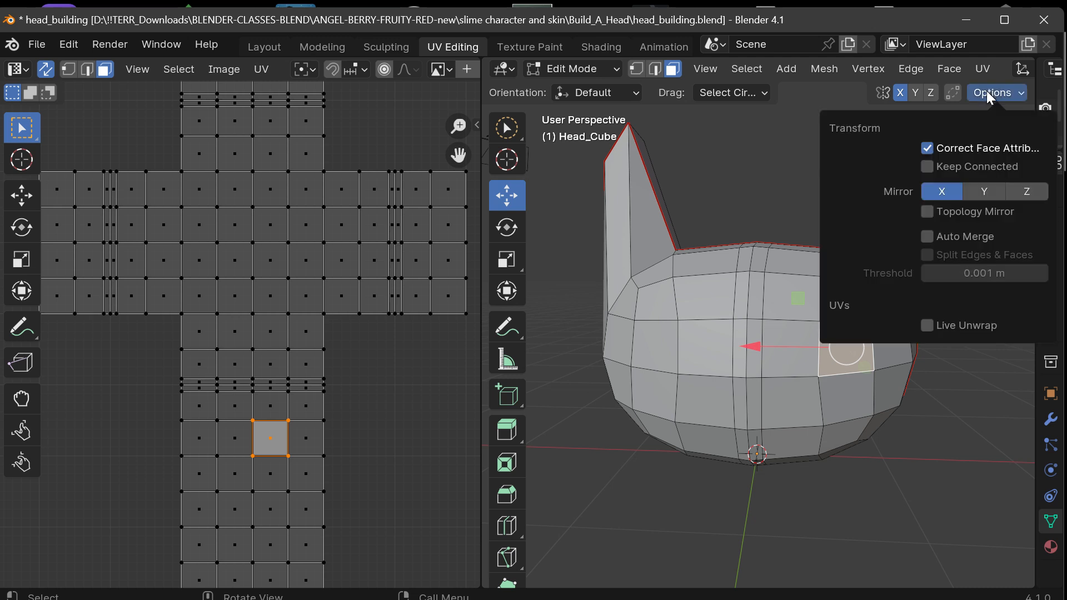
{"action": "left_click", "coordinate": [945, 149]}
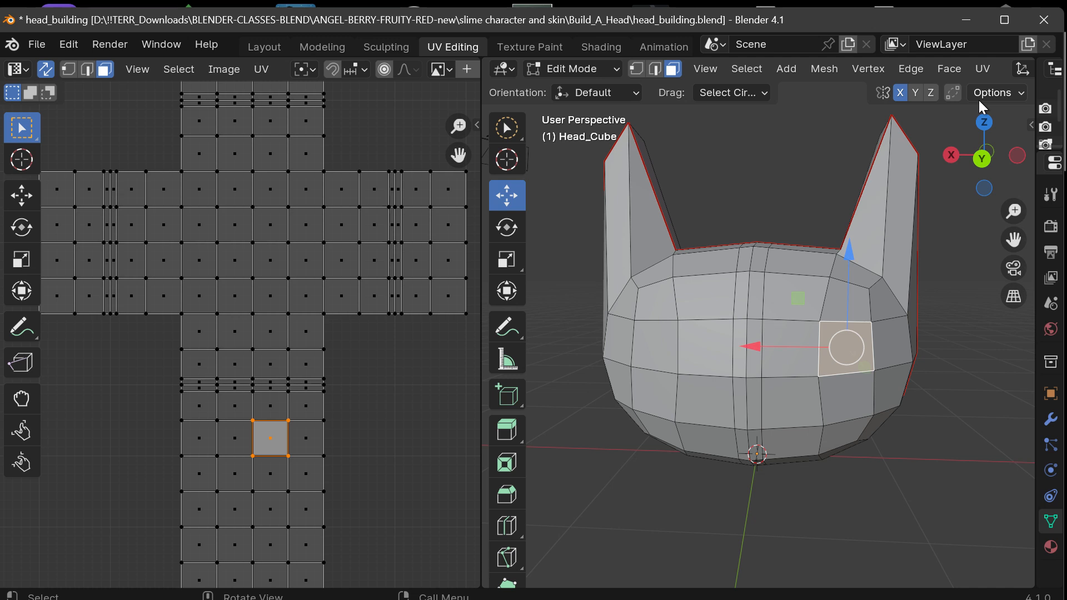
{"action": "left_click", "coordinate": [991, 93]}
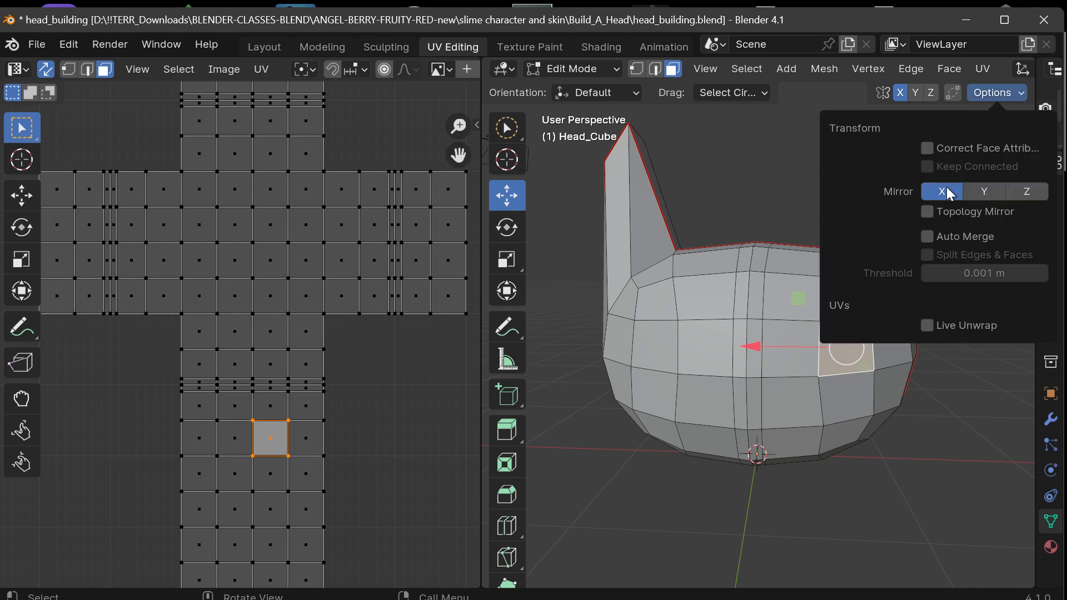
{"action": "left_click", "coordinate": [943, 151]}
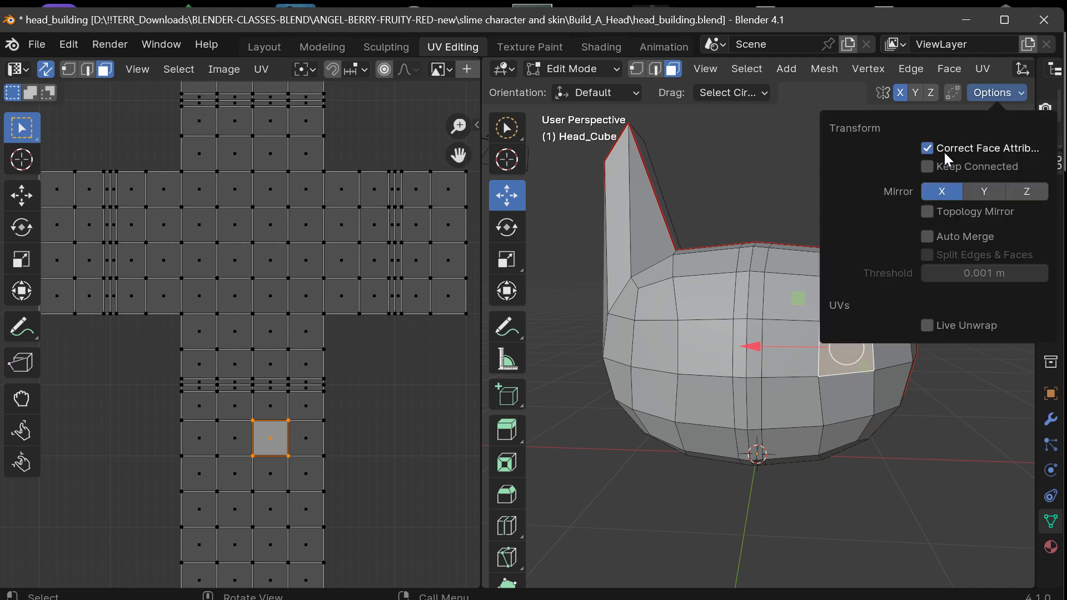
{"action": "left_click", "coordinate": [787, 177]}
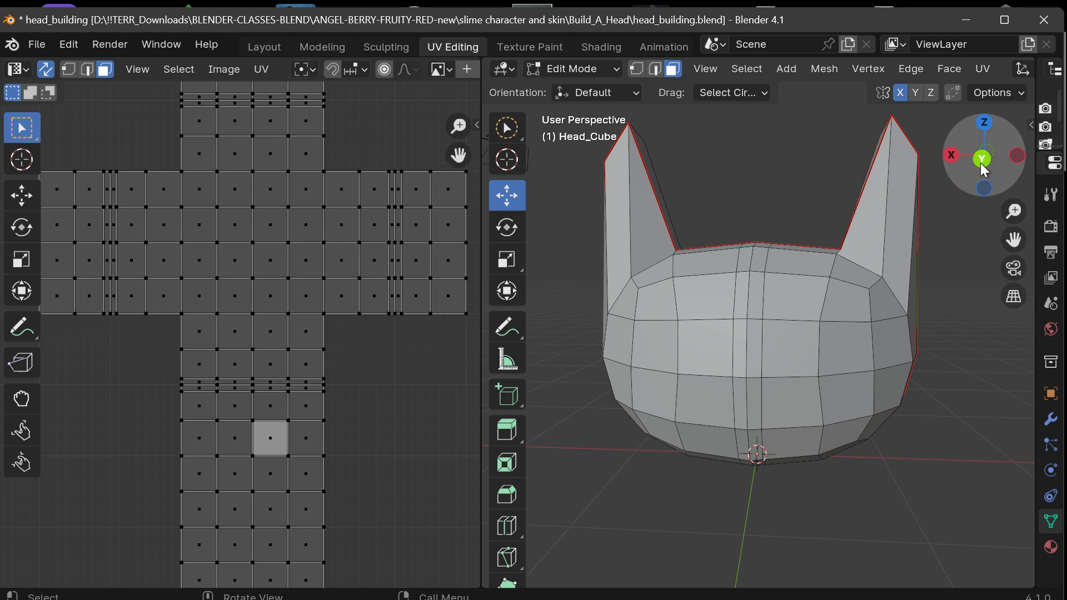
Narrow the UV editor to give the 3D view of the head more room, and open the transform options for review.
{"action": "left_click_drag", "start_coordinate": [982, 157], "coordinate": [931, 172]}
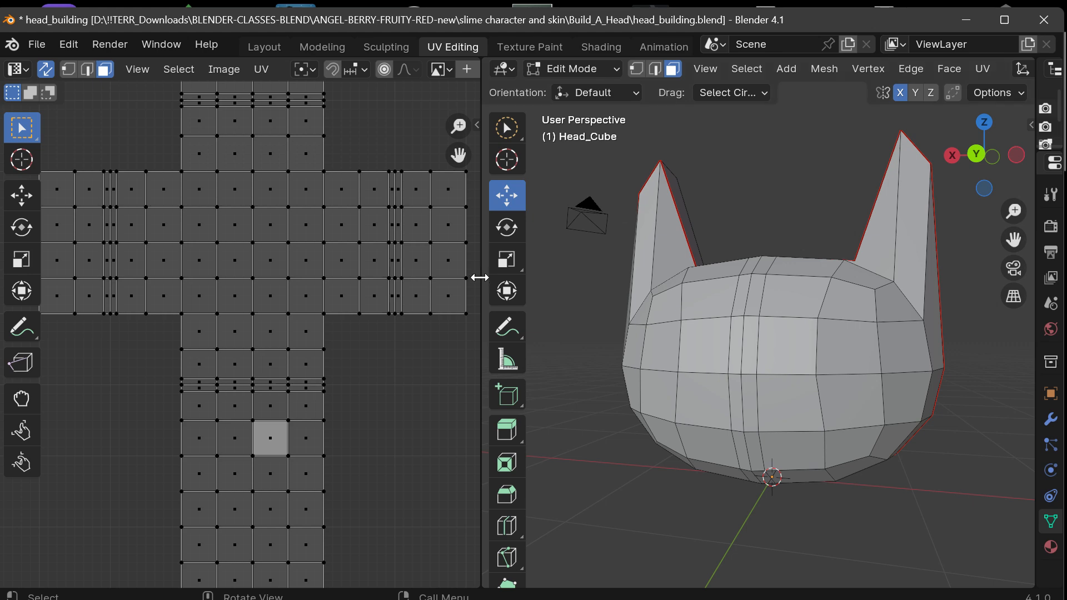
{"action": "left_click_drag", "start_coordinate": [482, 312], "coordinate": [383, 311]}
{"action": "left_click_drag", "start_coordinate": [977, 155], "coordinate": [938, 160]}
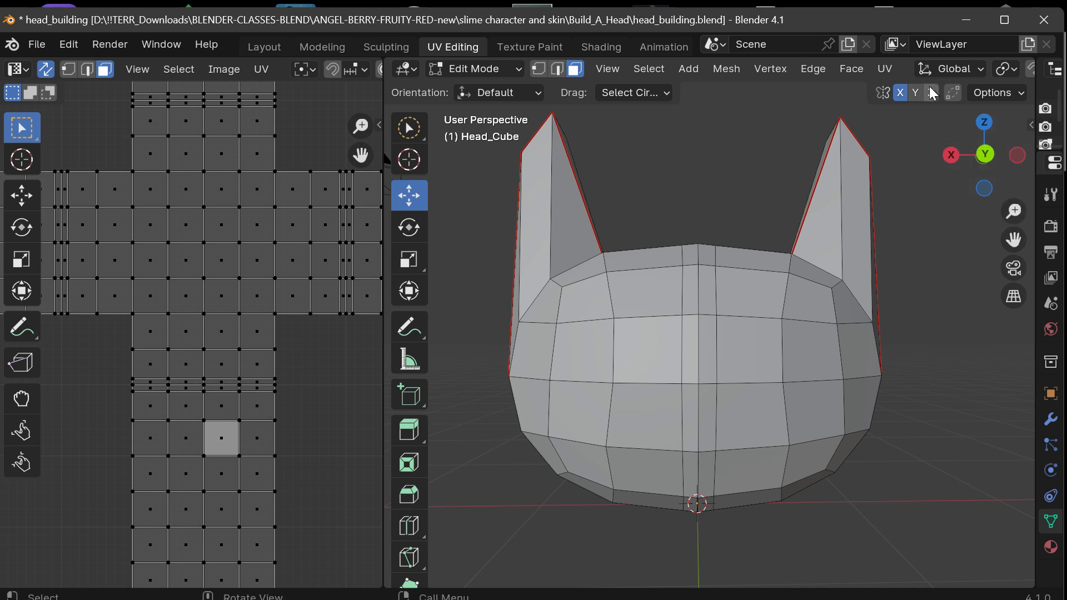
{"action": "left_click", "coordinate": [995, 93]}
{"action": "scroll", "coordinate": [873, 255], "scroll_direction": "down", "scroll_amount": 1}
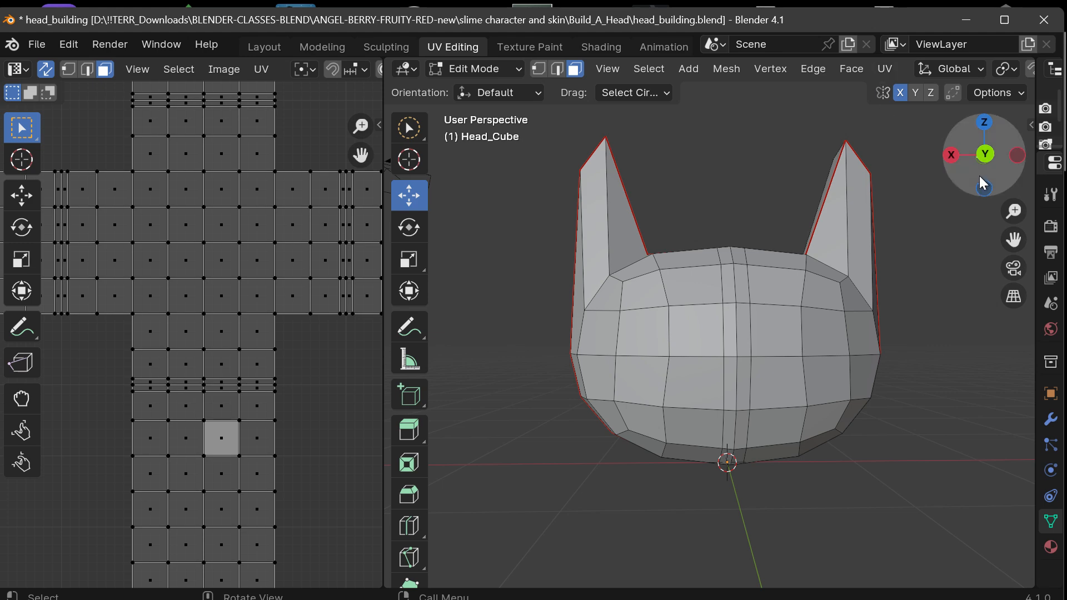
{"action": "mouse_move", "coordinate": [979, 176]}
{"action": "left_mouse_down"}
{"action": "mouse_move", "coordinate": [1000, 167]}
{"action": "mouse_move", "coordinate": [977, 183]}
{"action": "mouse_move", "coordinate": [983, 194]}
{"action": "mouse_move", "coordinate": [977, 177]}
{"action": "mouse_move", "coordinate": [988, 167]}
{"action": "mouse_move", "coordinate": [981, 159]}
{"action": "mouse_move", "coordinate": [992, 184]}
{"action": "mouse_move", "coordinate": [980, 158]}
{"action": "mouse_move", "coordinate": [967, 163]}
{"action": "mouse_move", "coordinate": [973, 174]}
{"action": "left_mouse_up"}
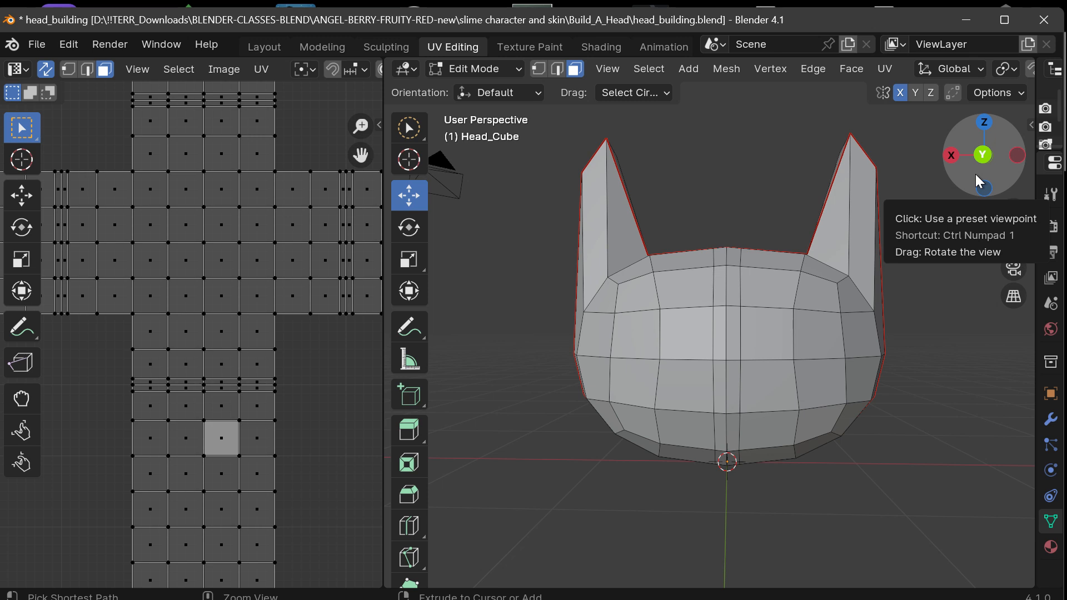
Select two faces on the head's -X front in turn to locate them in the UV layout, and clear the selection.
{"action": "left_click", "coordinate": [811, 323]}
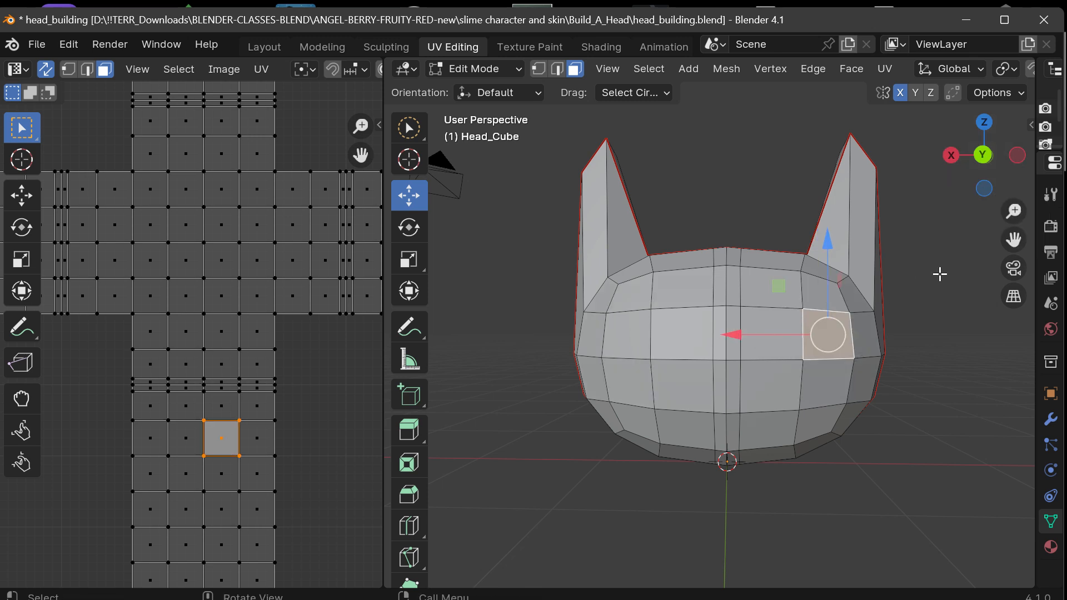
{"action": "left_click", "coordinate": [939, 348]}
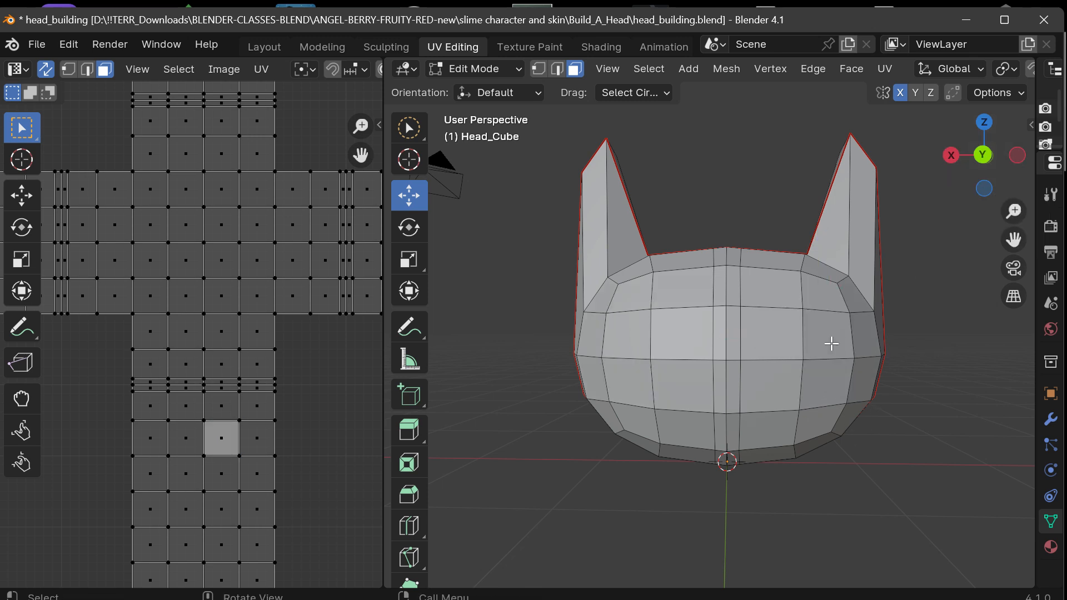
{"action": "left_click", "coordinate": [753, 337]}
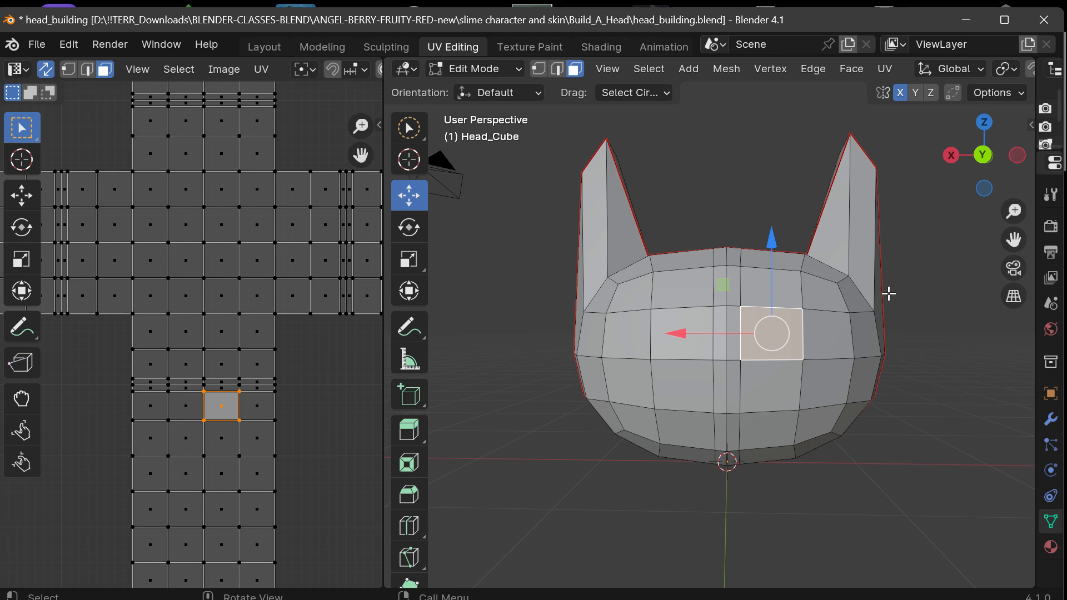
{"action": "left_click_drag", "start_coordinate": [1000, 148], "coordinate": [967, 166]}
{"action": "scroll", "coordinate": [797, 240], "scroll_direction": "up", "scroll_amount": 1}
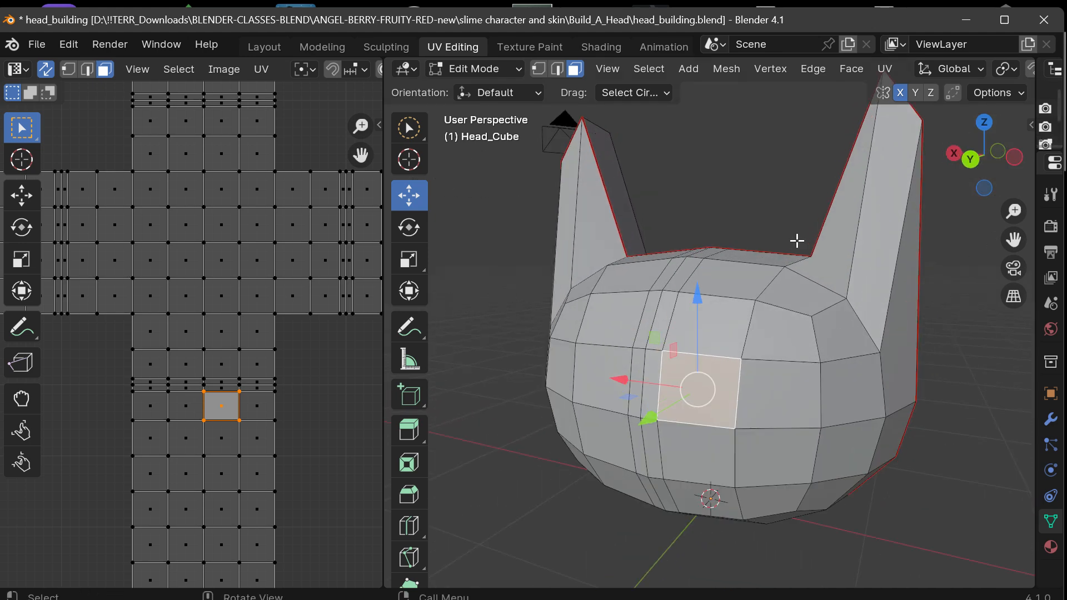
{"action": "scroll", "coordinate": [797, 241], "scroll_direction": "up", "scroll_amount": 1}
{"action": "scroll", "coordinate": [797, 240], "scroll_direction": "down", "scroll_amount": 3}
{"action": "left_click", "coordinate": [716, 178]}
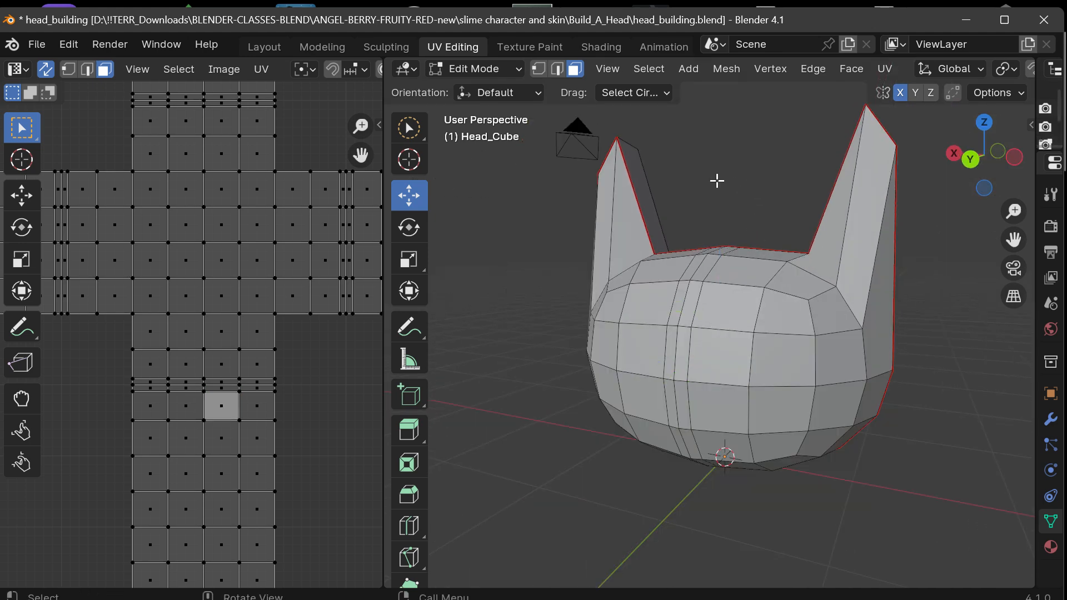
In edge mode, select the vertical loop on the -X side of the centre strip, try Delete Edges on it, and undo the deletion.
{"action": "left_click", "coordinate": [558, 70]}
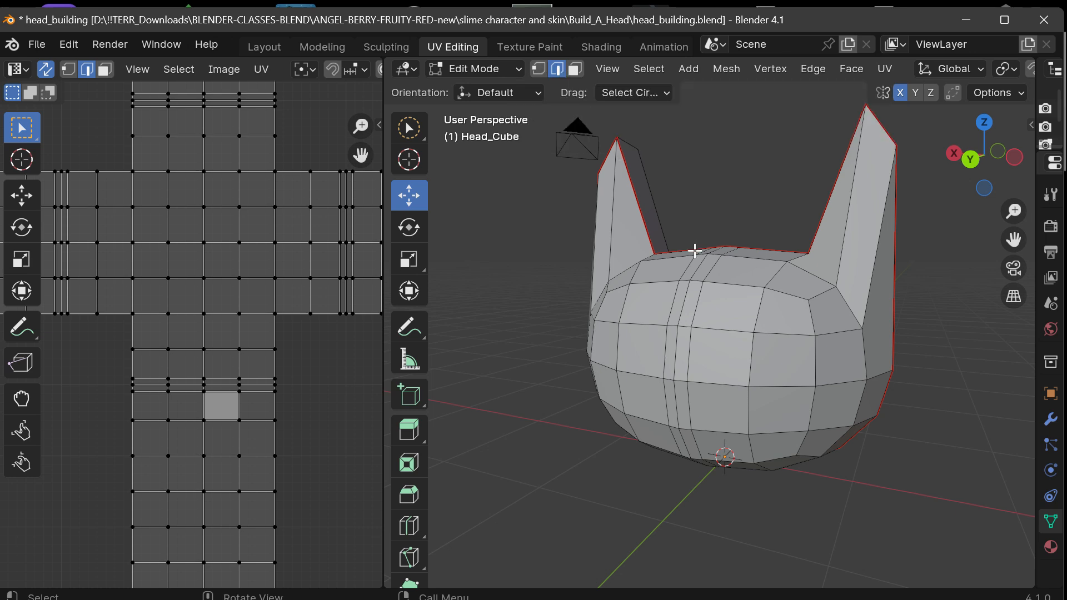
{"action": "scroll", "coordinate": [678, 329], "scroll_direction": "up", "scroll_amount": 2}
{"action": "scroll", "coordinate": [678, 330], "scroll_direction": "up", "scroll_amount": 1}
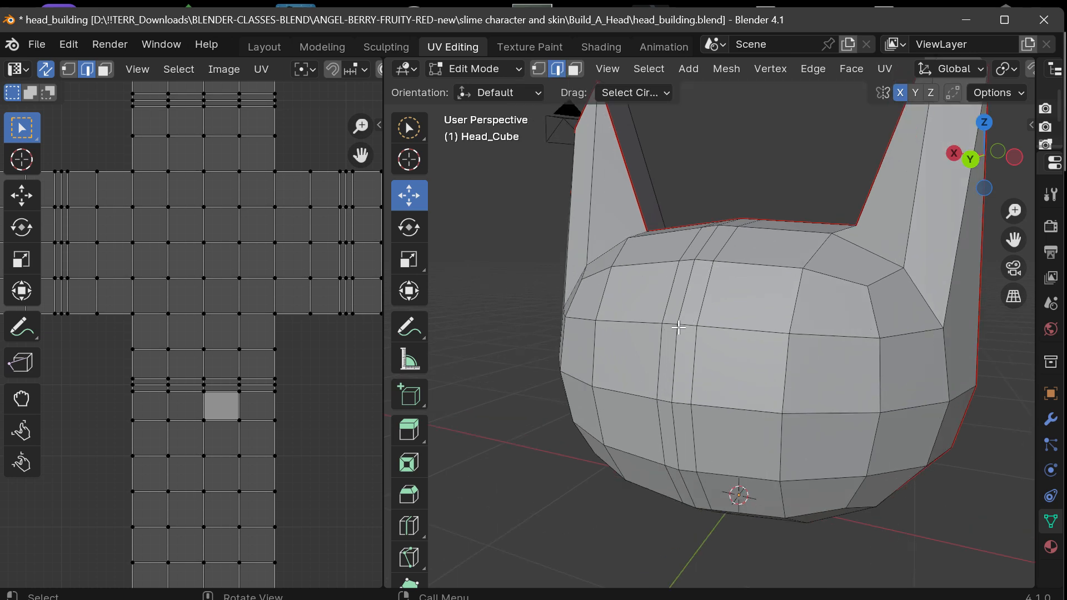
{"action": "left_click", "coordinate": [701, 283], "text": "alt"}
{"action": "mouse_move", "coordinate": [981, 188]}
{"action": "left_mouse_down"}
{"action": "mouse_move", "coordinate": [1000, 167]}
{"action": "mouse_move", "coordinate": [984, 184]}
{"action": "left_mouse_up"}
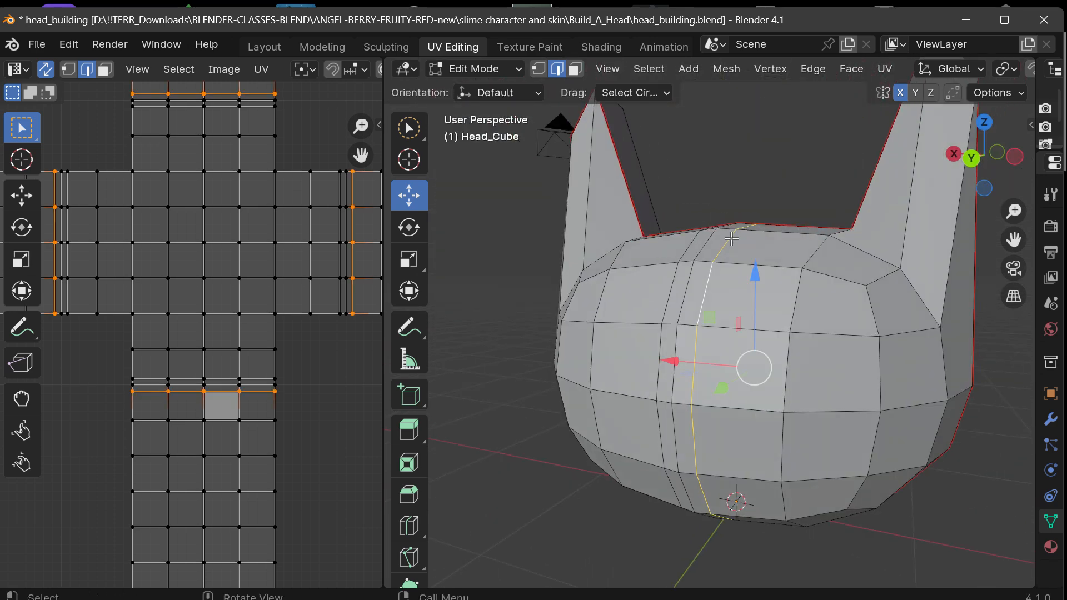
{"action": "key", "text": "ctrl+e"}
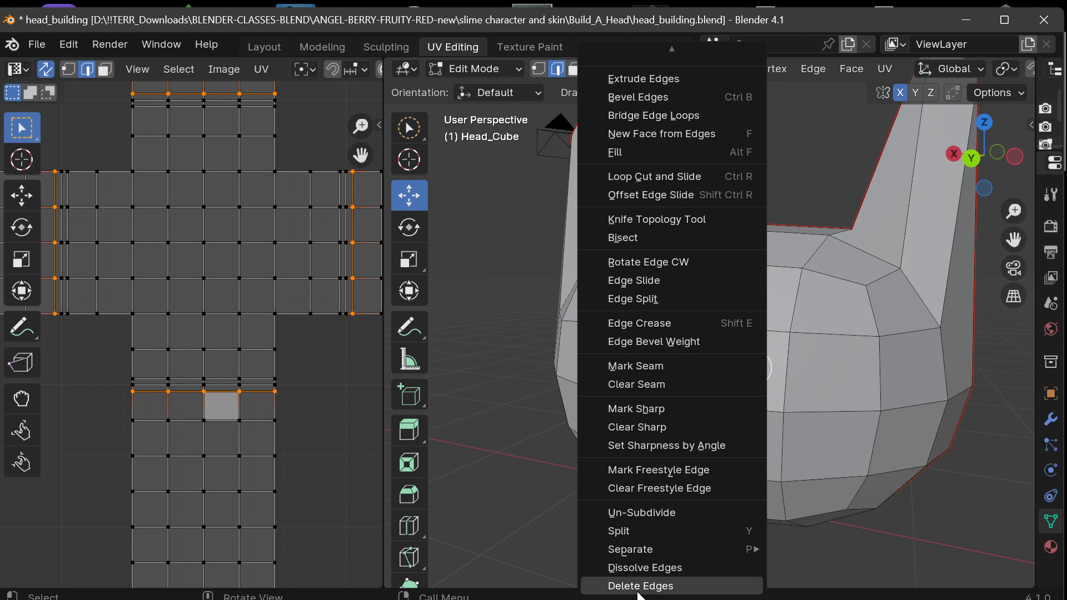
{"action": "left_click", "coordinate": [640, 586]}
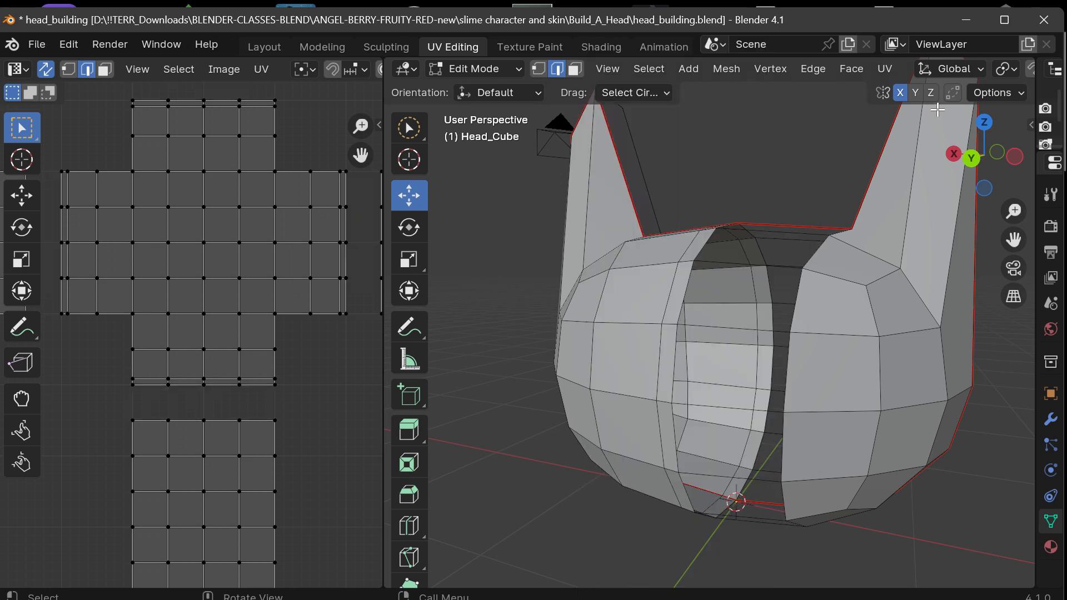
{"action": "mouse_move", "coordinate": [983, 156]}
{"action": "left_mouse_down"}
{"action": "mouse_move", "coordinate": [956, 167]}
{"action": "mouse_move", "coordinate": [956, 206]}
{"action": "mouse_move", "coordinate": [954, 136]}
{"action": "mouse_move", "coordinate": [1014, 134]}
{"action": "mouse_move", "coordinate": [928, 153]}
{"action": "mouse_move", "coordinate": [983, 160]}
{"action": "left_mouse_up"}
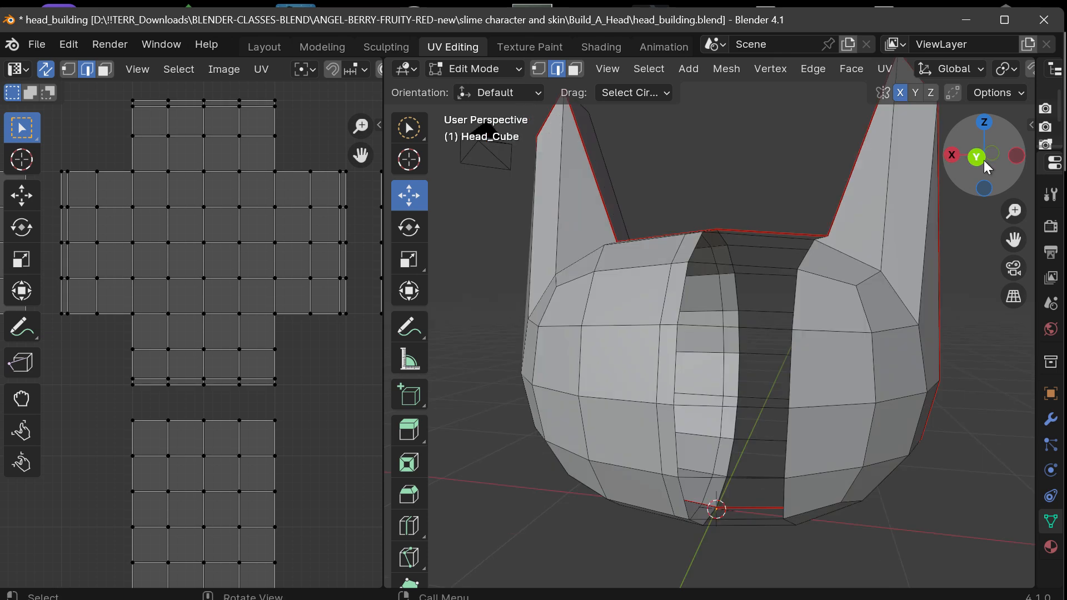
{"action": "key", "text": "ctrl+z"}
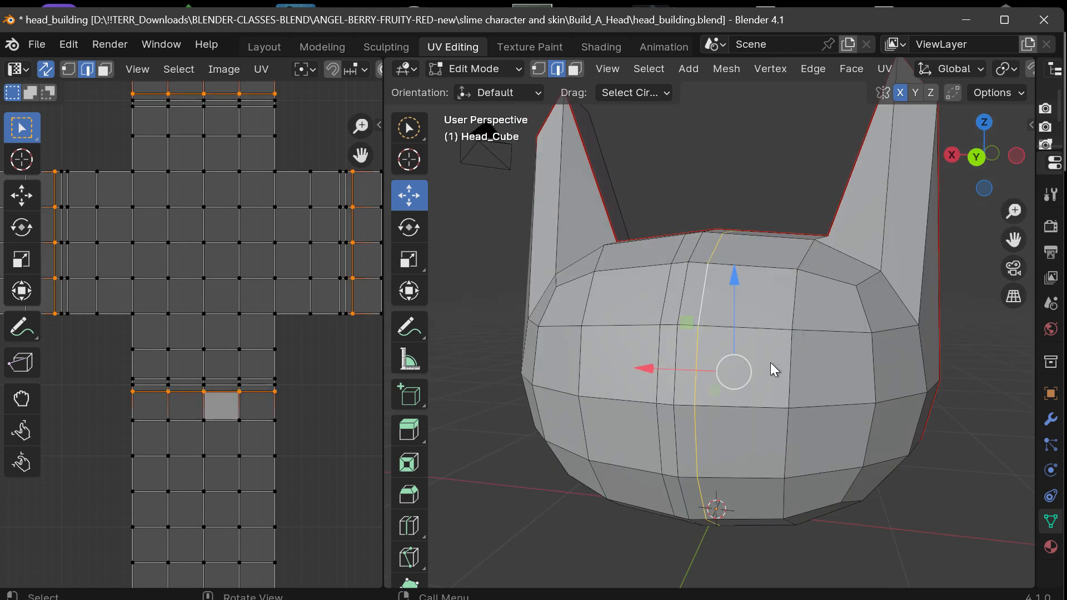
Try Dissolve Edges on the vertical loop beside the centre strip, and undo both the dissolve and the loop selection.
{"action": "key", "text": "ctrl+e"}
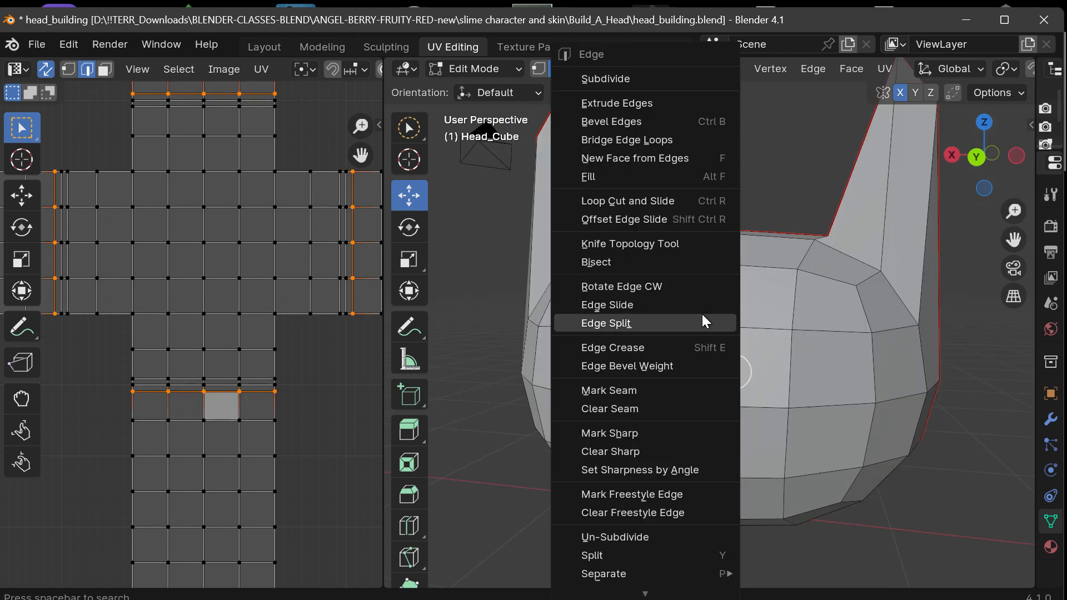
{"action": "mouse_move", "coordinate": [625, 598]}
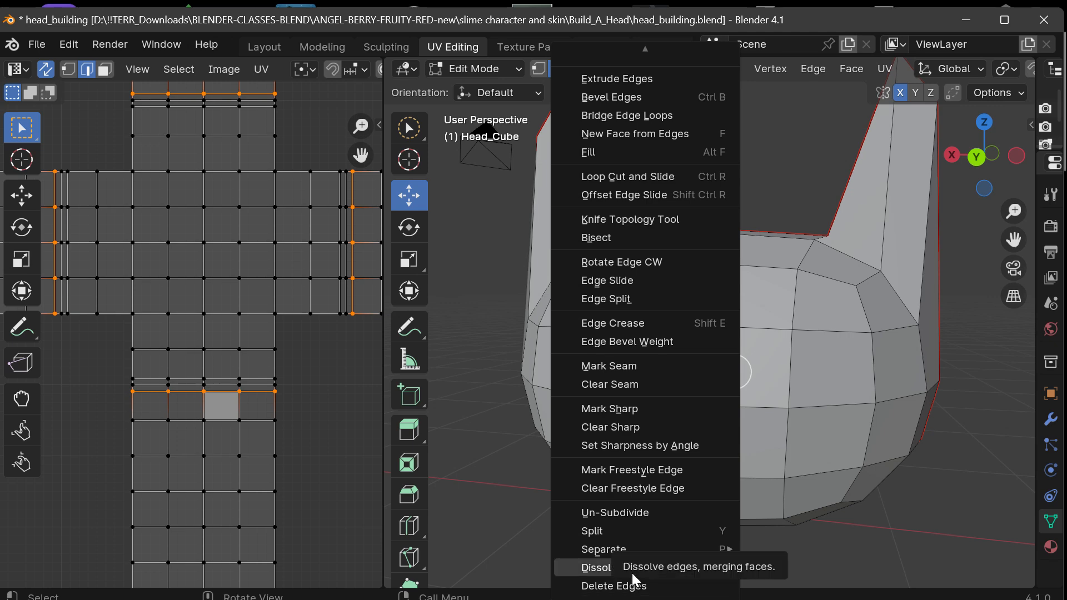
{"action": "left_click", "coordinate": [632, 570]}
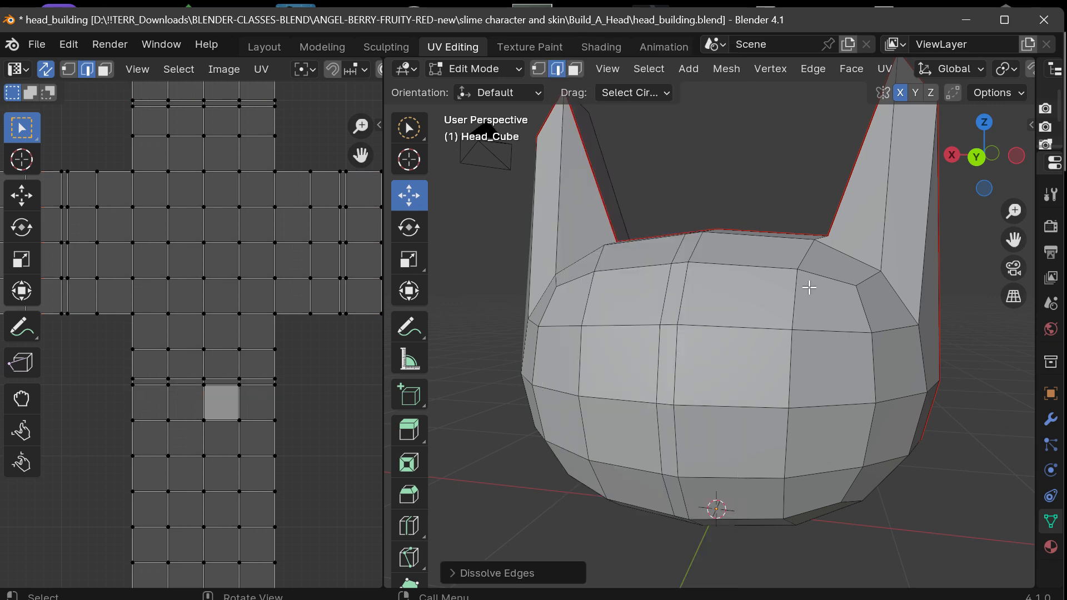
{"action": "left_click_drag", "start_coordinate": [1006, 157], "coordinate": [982, 150]}
{"action": "mouse_move", "coordinate": [913, 148]}
{"action": "left_mouse_down"}
{"action": "mouse_move", "coordinate": [1025, 157]}
{"action": "mouse_move", "coordinate": [926, 157]}
{"action": "left_mouse_up"}
{"action": "left_click", "coordinate": [774, 71]}
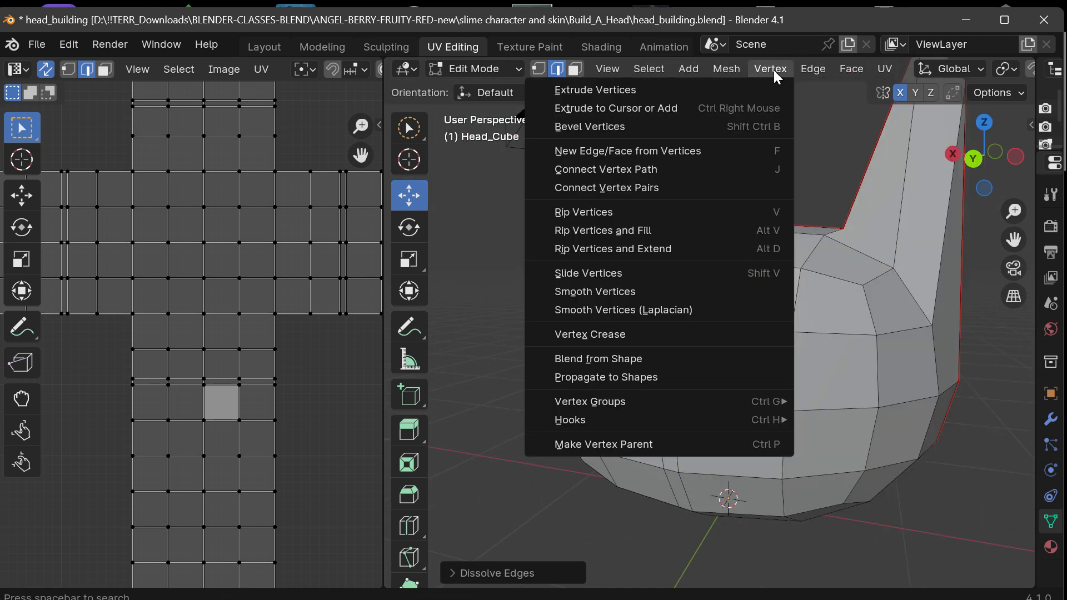
{"action": "mouse_move", "coordinate": [670, 73]}
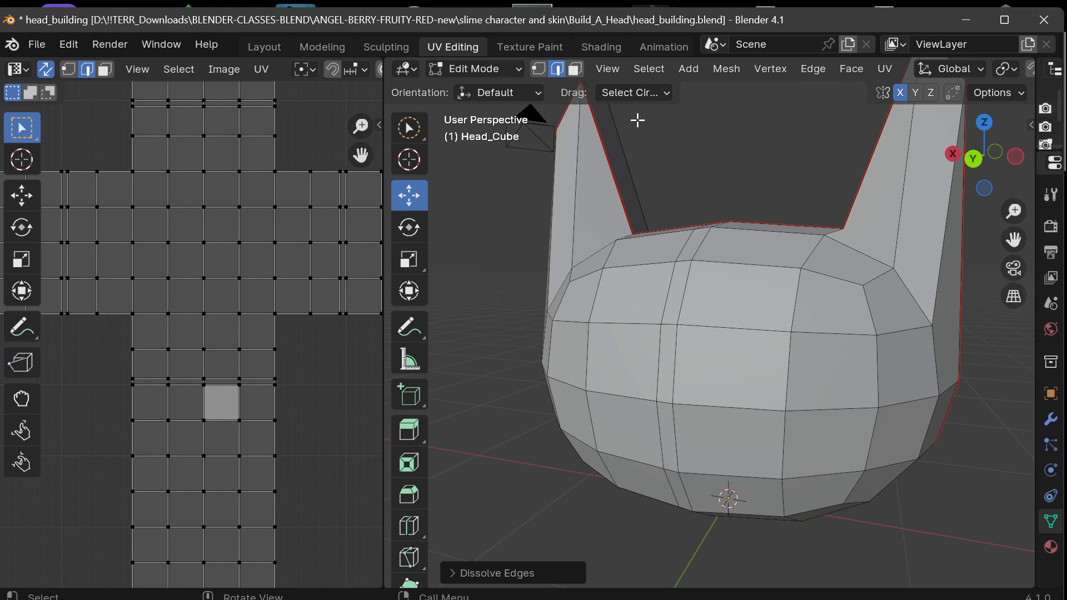
{"action": "key", "text": "ctrl+z"}
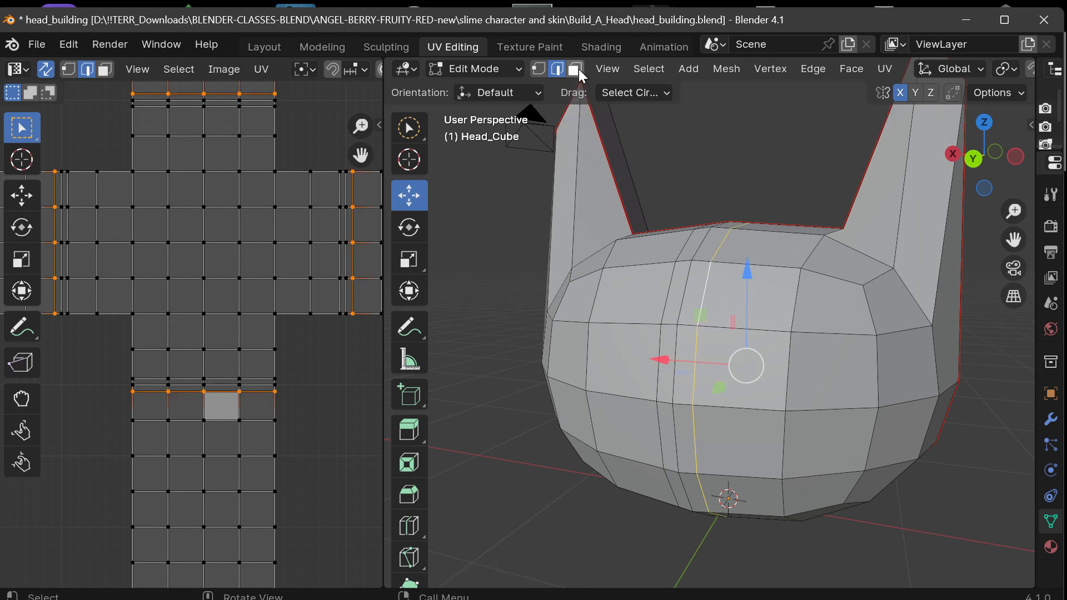
{"action": "key", "text": "ctrl+z"}
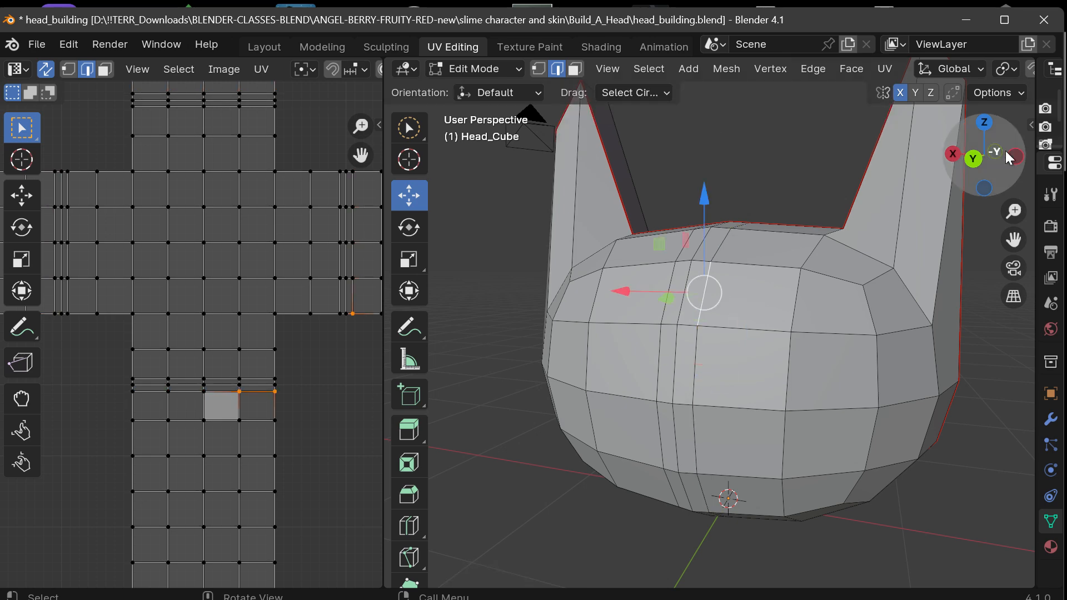
In face mode, circle-select the 3-by-3 block of faces on the head's -X front and dissolve them into one face.
{"action": "mouse_move", "coordinate": [1008, 156]}
{"action": "left_mouse_down"}
{"action": "mouse_move", "coordinate": [1047, 139]}
{"action": "mouse_move", "coordinate": [1020, 140]}
{"action": "left_mouse_up"}
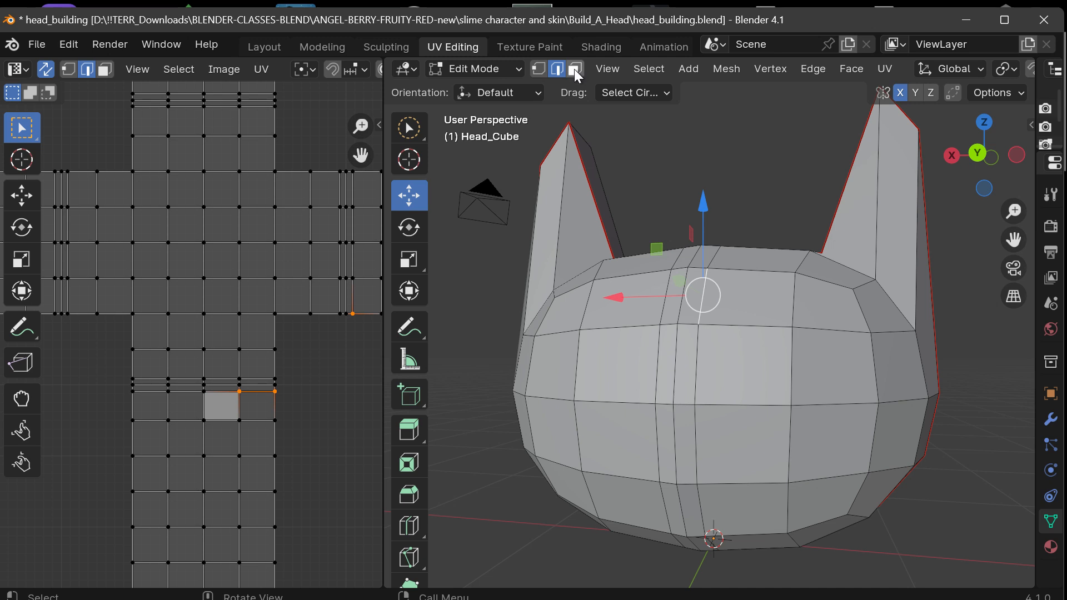
{"action": "left_click", "coordinate": [575, 70]}
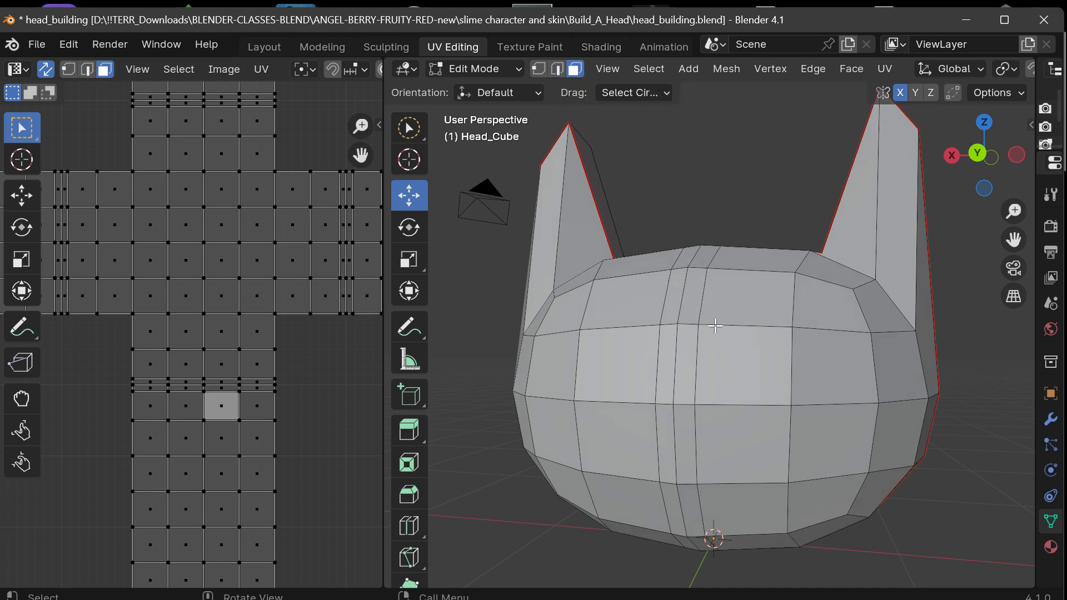
{"action": "left_click", "coordinate": [743, 364]}
{"action": "left_click_drag", "start_coordinate": [979, 174], "coordinate": [983, 176]}
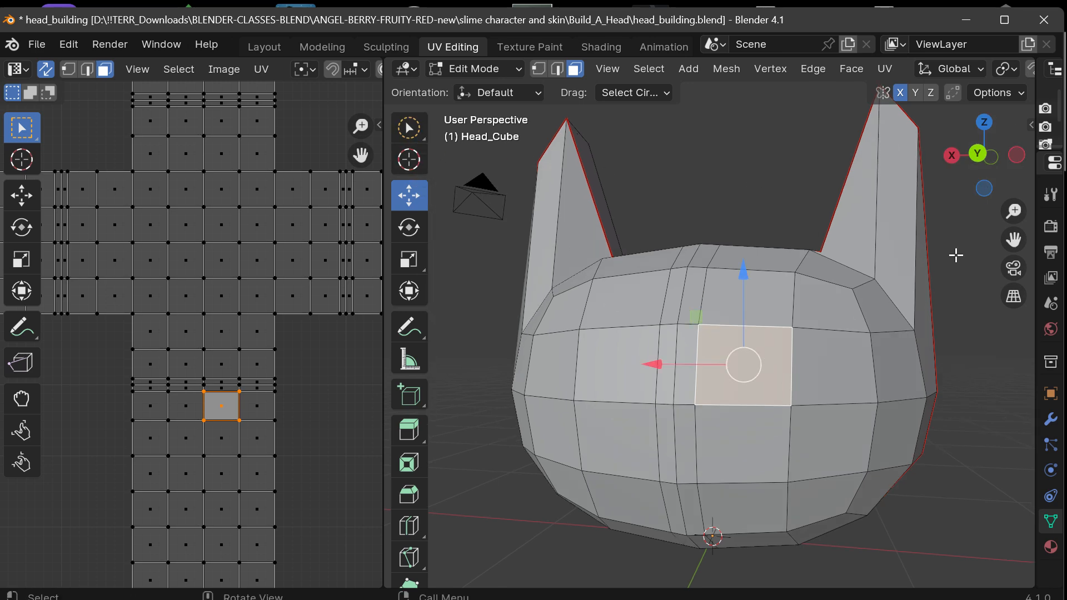
{"action": "left_click_drag", "start_coordinate": [1005, 230], "coordinate": [954, 155]}
{"action": "mouse_move", "coordinate": [714, 214]}
{"action": "left_mouse_down"}
{"action": "mouse_move", "coordinate": [881, 405]}
{"action": "mouse_move", "coordinate": [737, 300]}
{"action": "left_mouse_up"}
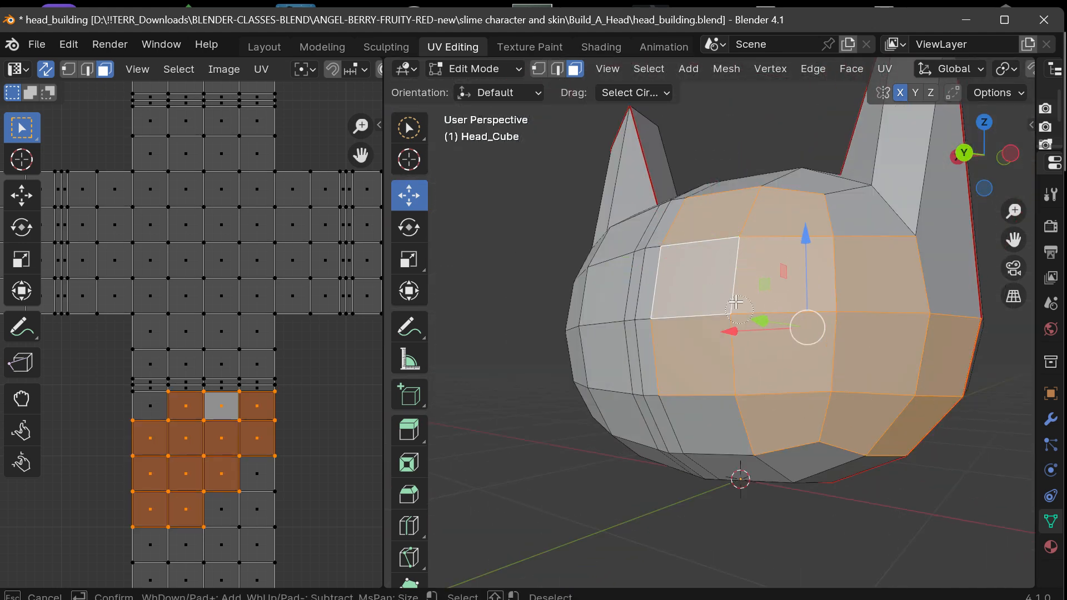
{"action": "left_click", "coordinate": [879, 273]}
{"action": "key", "text": "c"}
{"action": "mouse_move", "coordinate": [729, 221]}
{"action": "left_mouse_down"}
{"action": "mouse_move", "coordinate": [810, 308]}
{"action": "mouse_move", "coordinate": [728, 346]}
{"action": "mouse_move", "coordinate": [858, 313]}
{"action": "left_mouse_up"}
{"action": "mouse_move", "coordinate": [826, 252]}
{"action": "left_mouse_down"}
{"action": "mouse_move", "coordinate": [834, 234]}
{"action": "mouse_move", "coordinate": [822, 233]}
{"action": "left_mouse_up"}
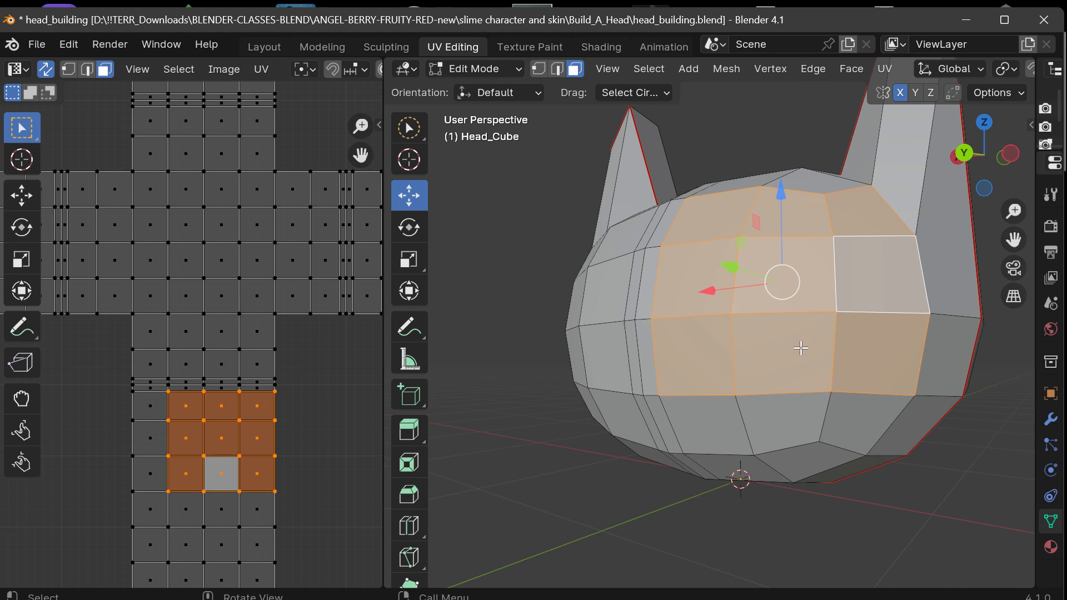
{"action": "key", "text": "ctrl+x"}
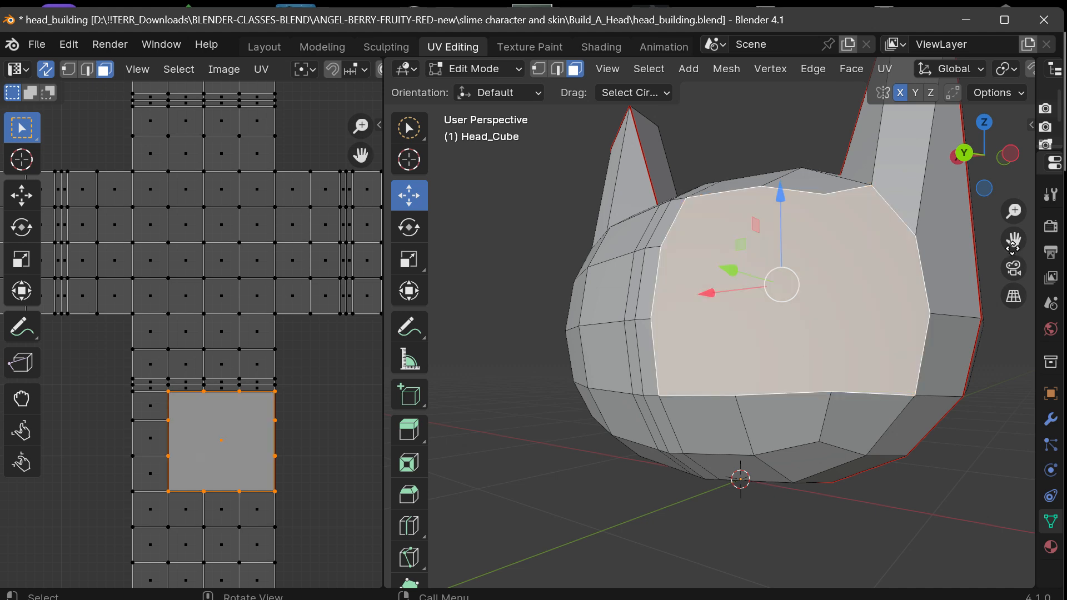
With the Knife tool, cut the merged face vertically between the upper and lower edge vertices nearest the centre strip.
{"action": "left_click", "coordinate": [960, 269]}
{"action": "left_click_drag", "start_coordinate": [1002, 164], "coordinate": [911, 248]}
{"action": "left_click_drag", "start_coordinate": [744, 309], "coordinate": [833, 269]}
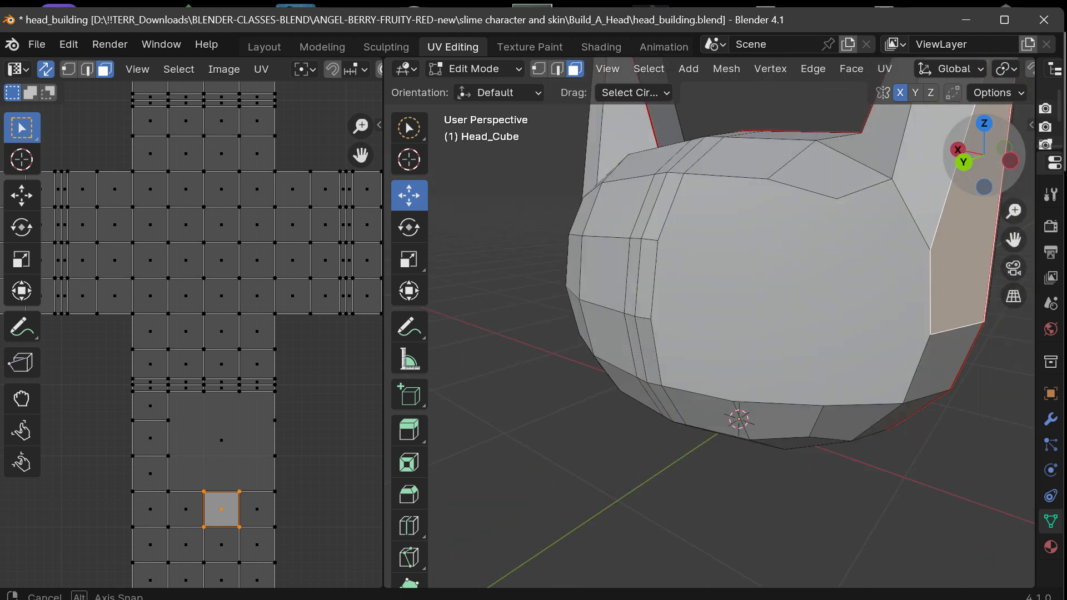
{"action": "left_click_drag", "start_coordinate": [992, 166], "coordinate": [983, 169]}
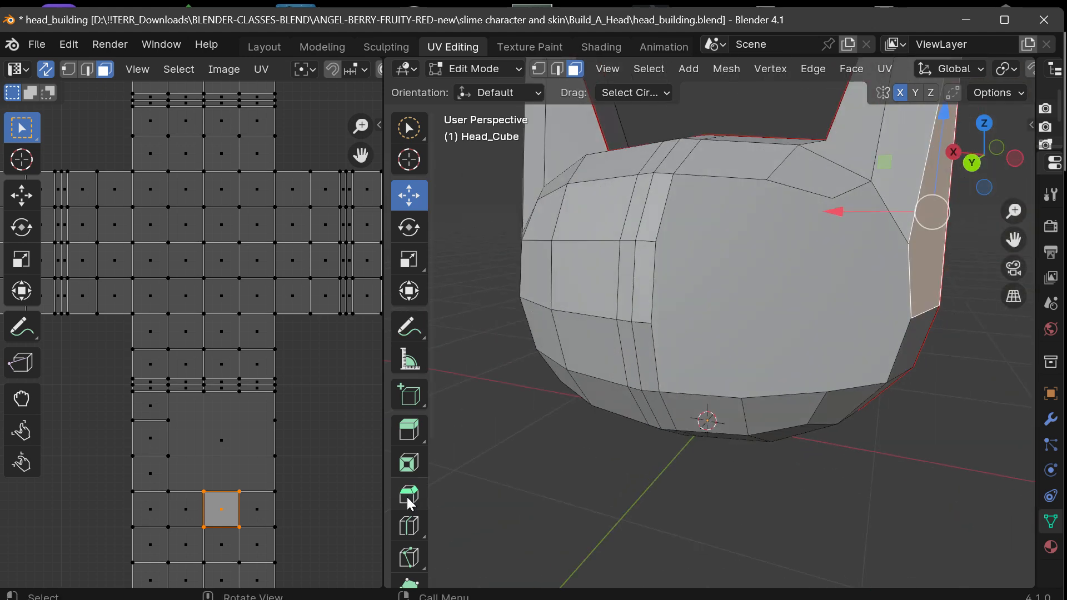
{"action": "scroll", "coordinate": [409, 498], "scroll_direction": "down", "scroll_amount": 5}
{"action": "left_click", "coordinate": [418, 410]}
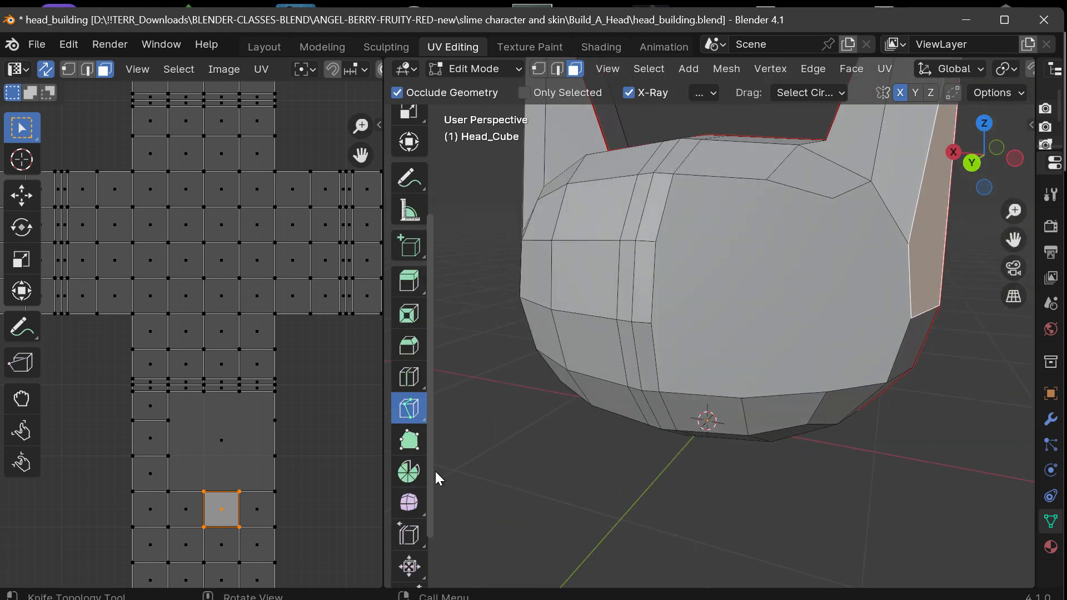
{"action": "left_click", "coordinate": [766, 179]}
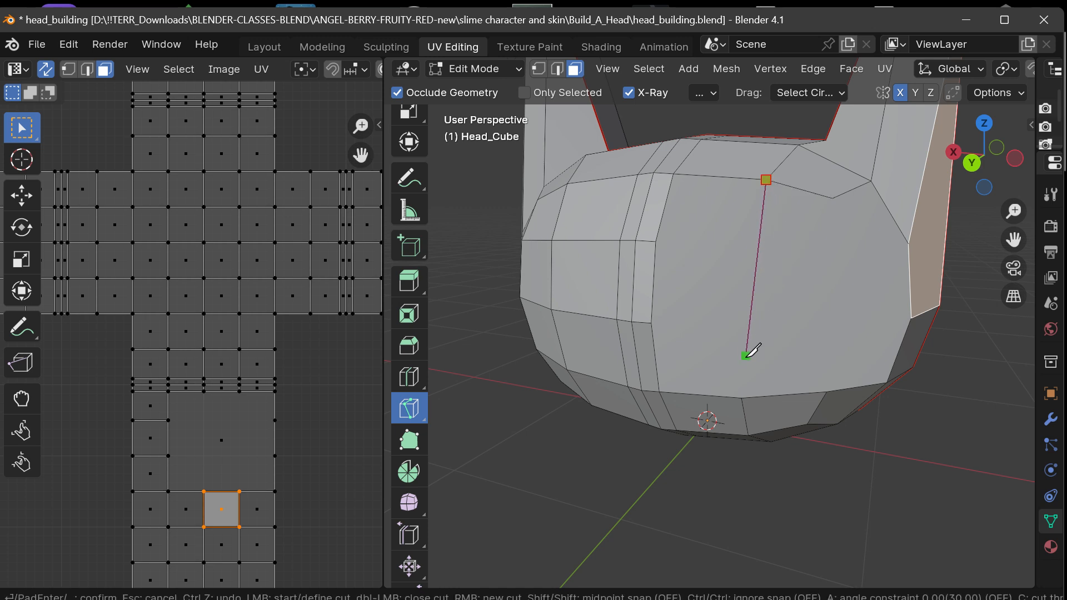
{"action": "left_click", "coordinate": [742, 396]}
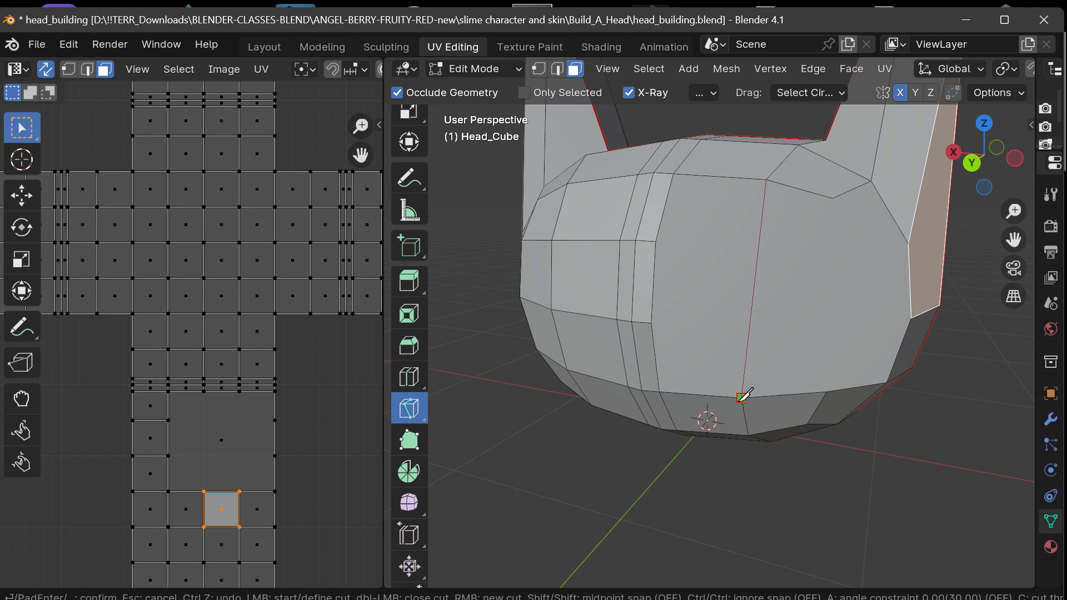
{"action": "key", "text": "Return"}
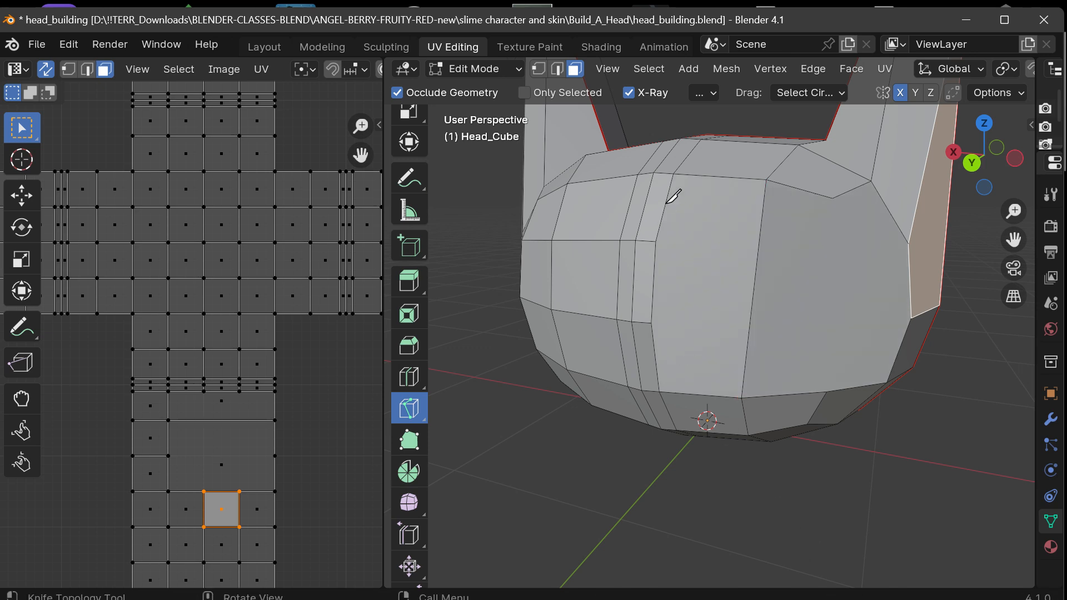
Knife a second vertical cut through the merged area, from the next upper edge vertex out to the matching lower one.
{"action": "left_click", "coordinate": [832, 198]}
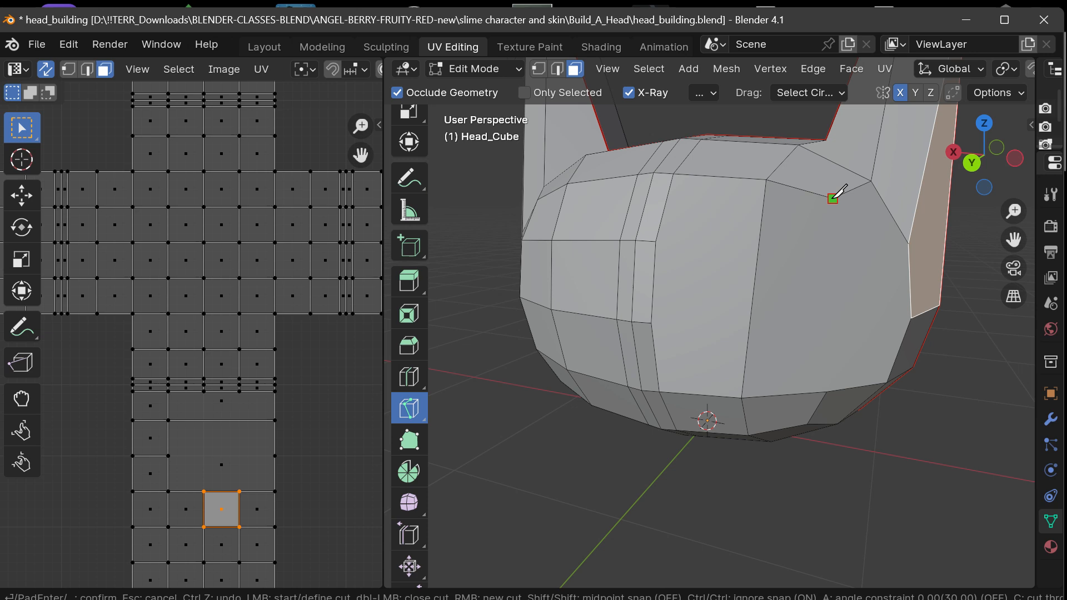
{"action": "left_click", "coordinate": [826, 391]}
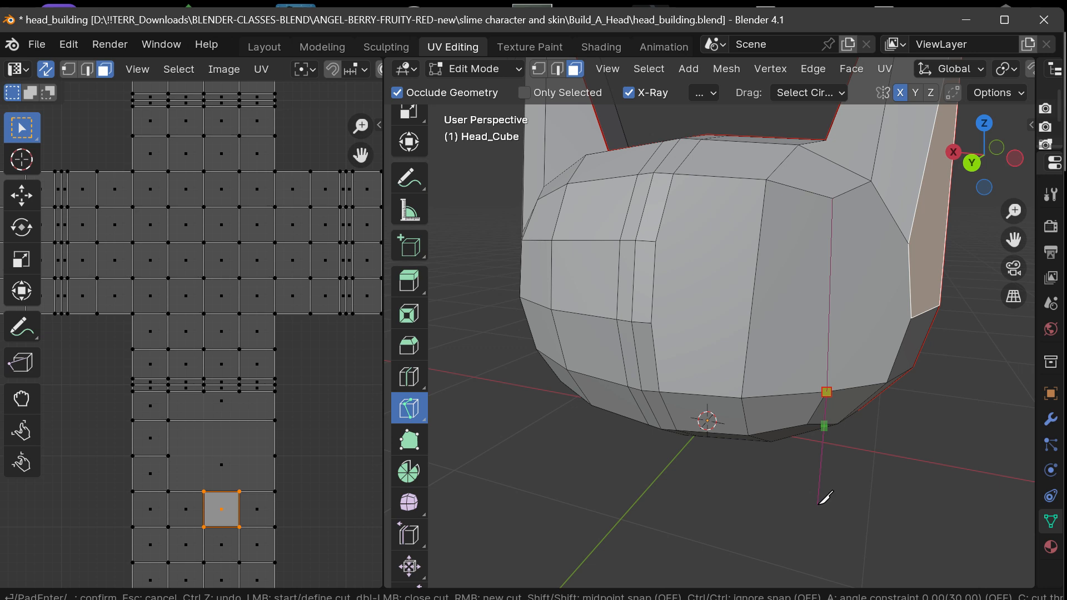
{"action": "key", "text": "Return"}
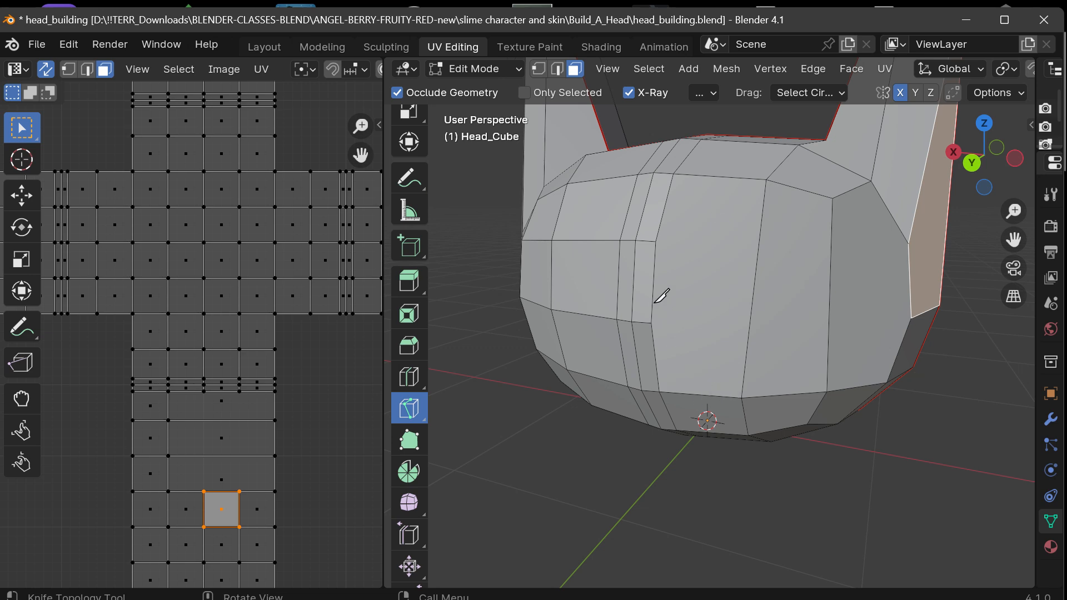
Knife a horizontal cut across the merged area, from the vertex beside the centre strip to the lower corner of the -X ear's side face.
{"action": "left_click", "coordinate": [651, 322]}
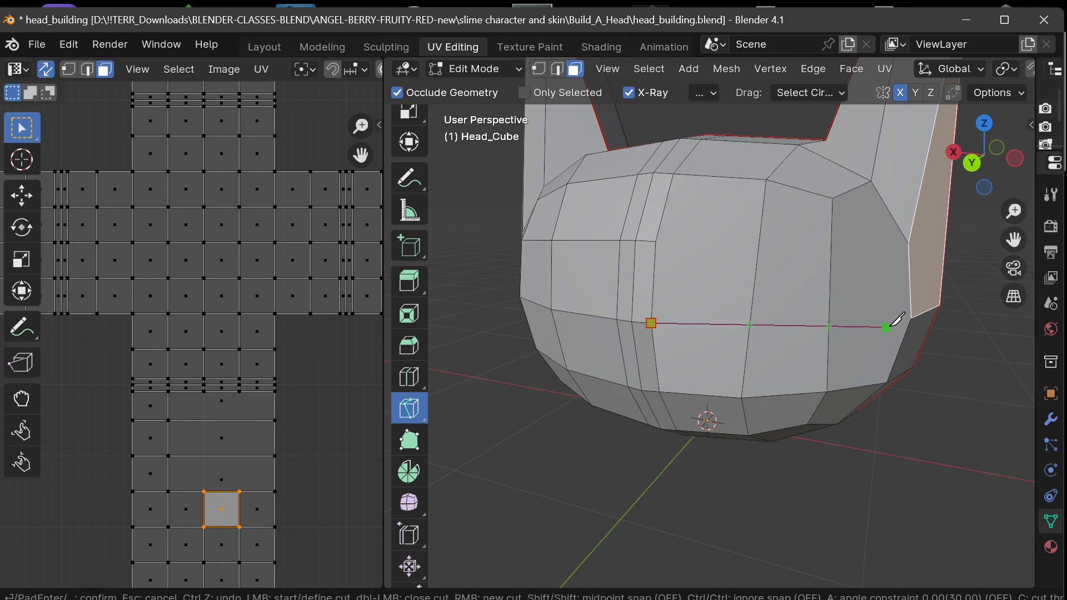
{"action": "left_click", "coordinate": [911, 318]}
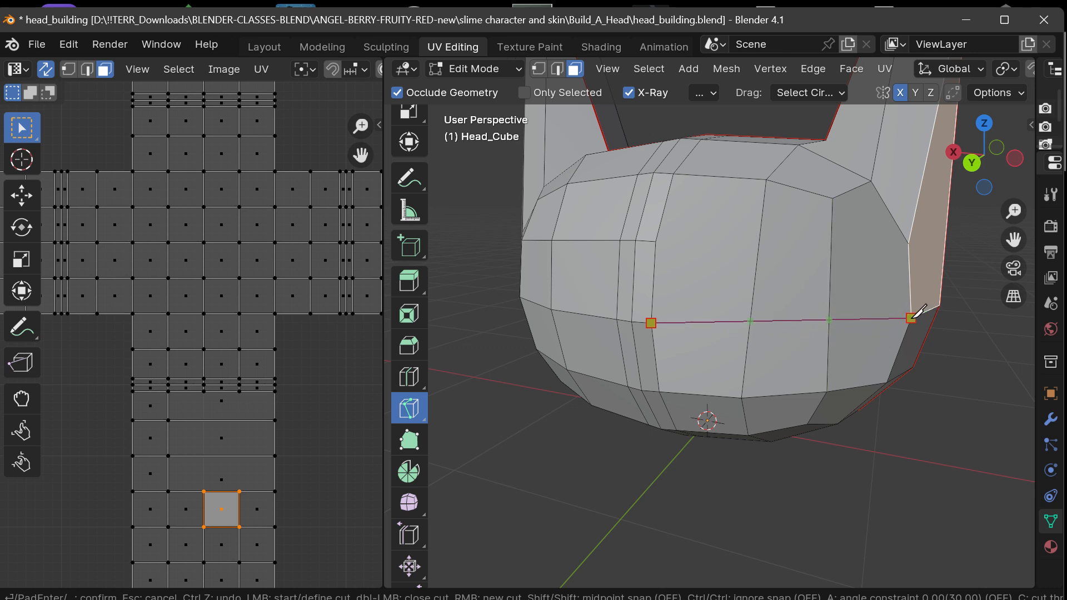
{"action": "double_click", "coordinate": [912, 318]}
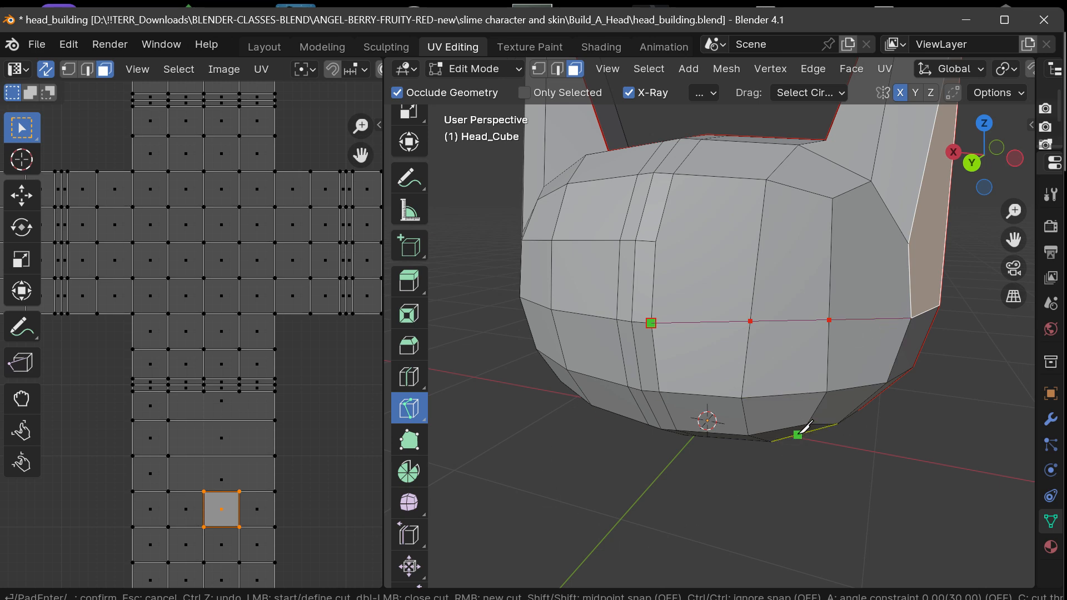
{"action": "key", "text": "Return"}
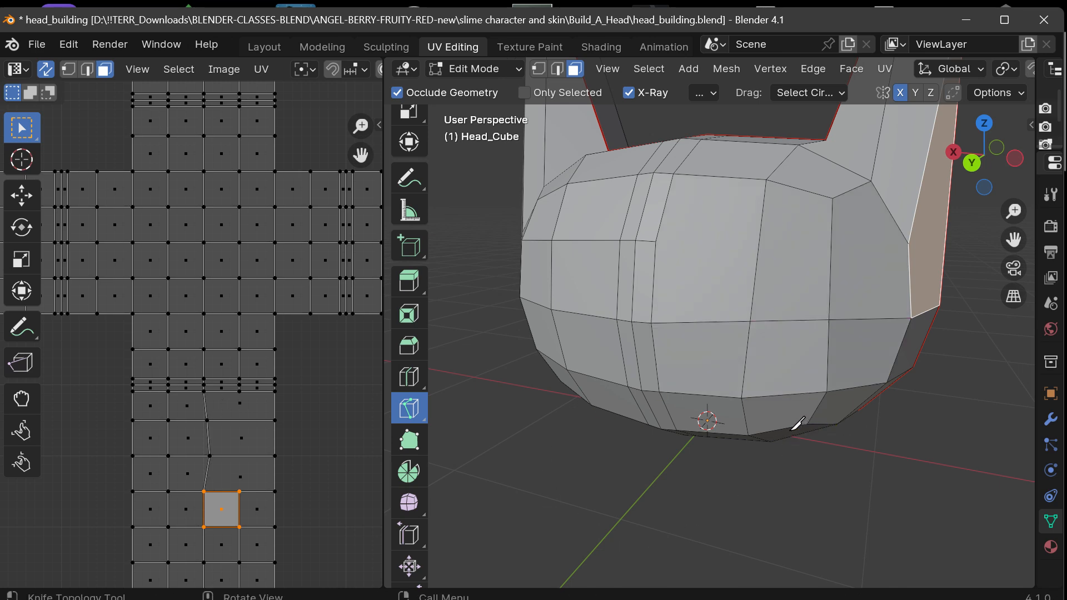
{"action": "mouse_move", "coordinate": [973, 164]}
{"action": "left_mouse_down"}
{"action": "mouse_move", "coordinate": [931, 166]}
{"action": "mouse_move", "coordinate": [998, 162]}
{"action": "mouse_move", "coordinate": [982, 162]}
{"action": "left_mouse_up"}
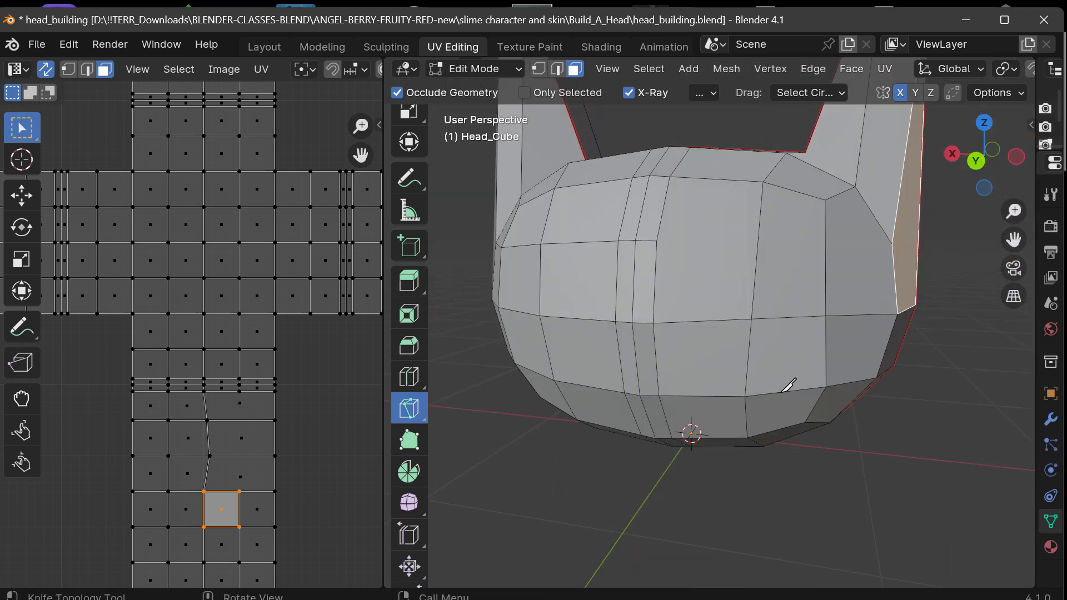
Undo the knife cuts and the face dissolve, back to the selected 3-by-3 block of faces.
{"action": "key", "text": "ctrl+z"}
{"action": "key", "text": "ctrl+z"}
{"action": "key", "text": "ctrl+z"}
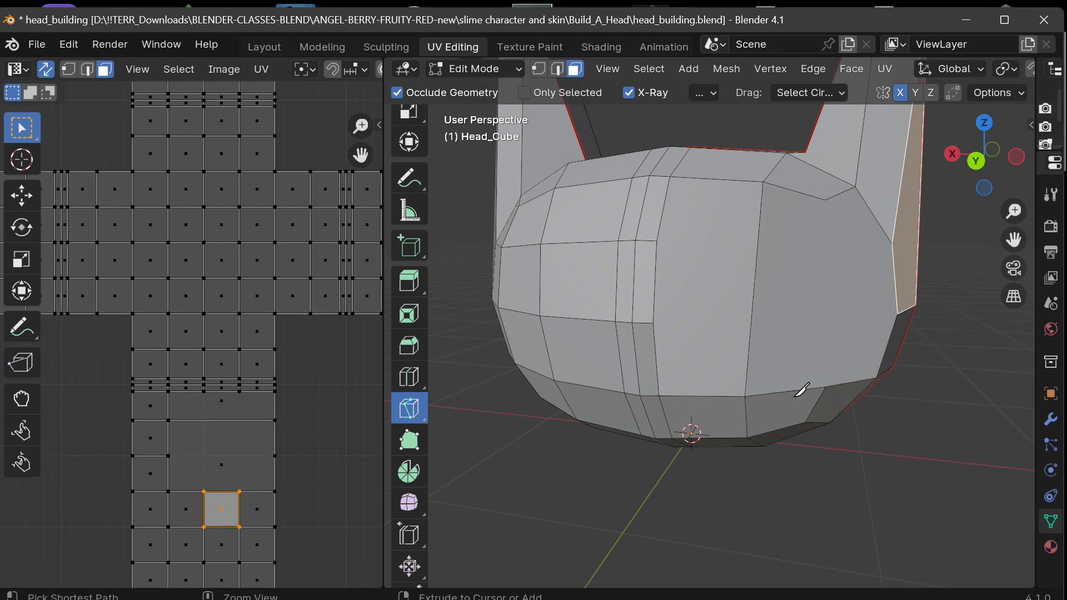
{"action": "key", "text": "ctrl+z"}
{"action": "key", "text": "ctrl+z"}
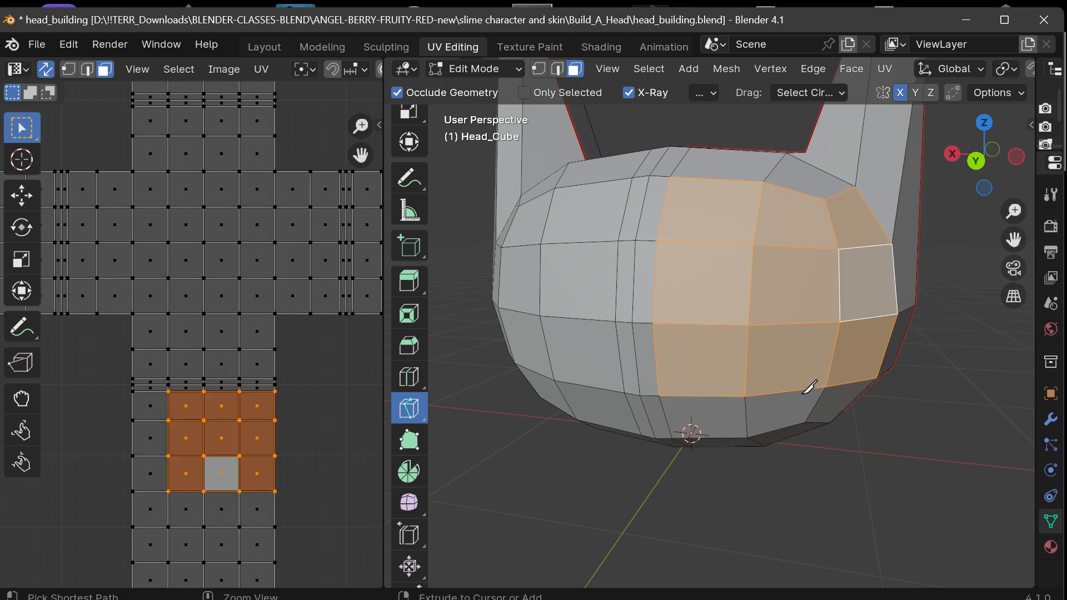
Widen the 3D viewport by narrowing the UV editor, and frame the whole head with its ears.
{"action": "left_click_drag", "start_coordinate": [991, 172], "coordinate": [935, 172]}
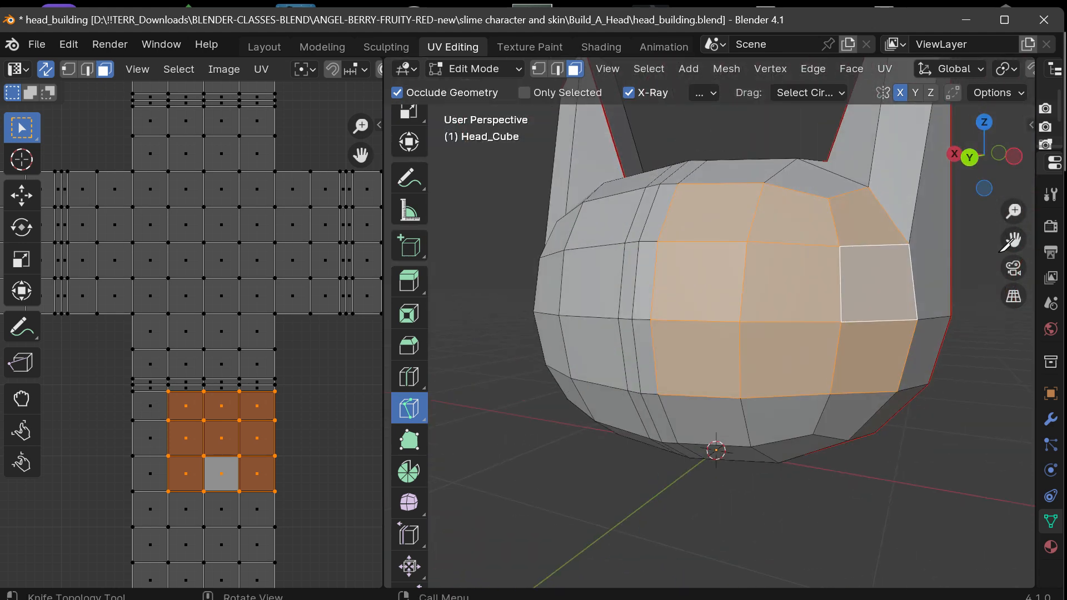
{"action": "left_click_drag", "start_coordinate": [1013, 239], "coordinate": [956, 315]}
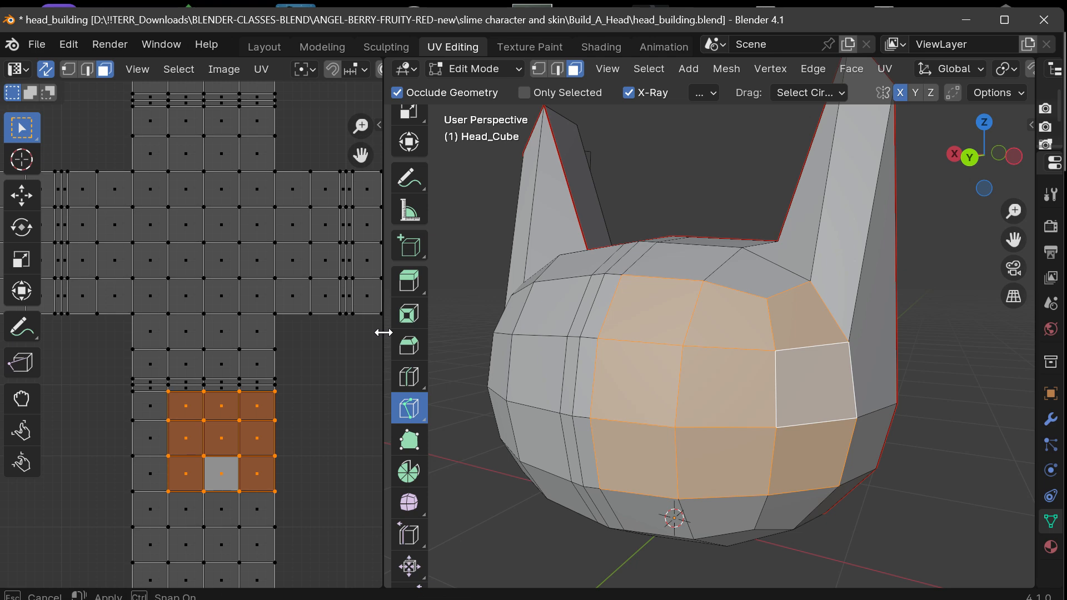
{"action": "left_click_drag", "start_coordinate": [382, 331], "coordinate": [332, 334]}
{"action": "scroll", "coordinate": [584, 294], "scroll_direction": "down", "scroll_amount": 1}
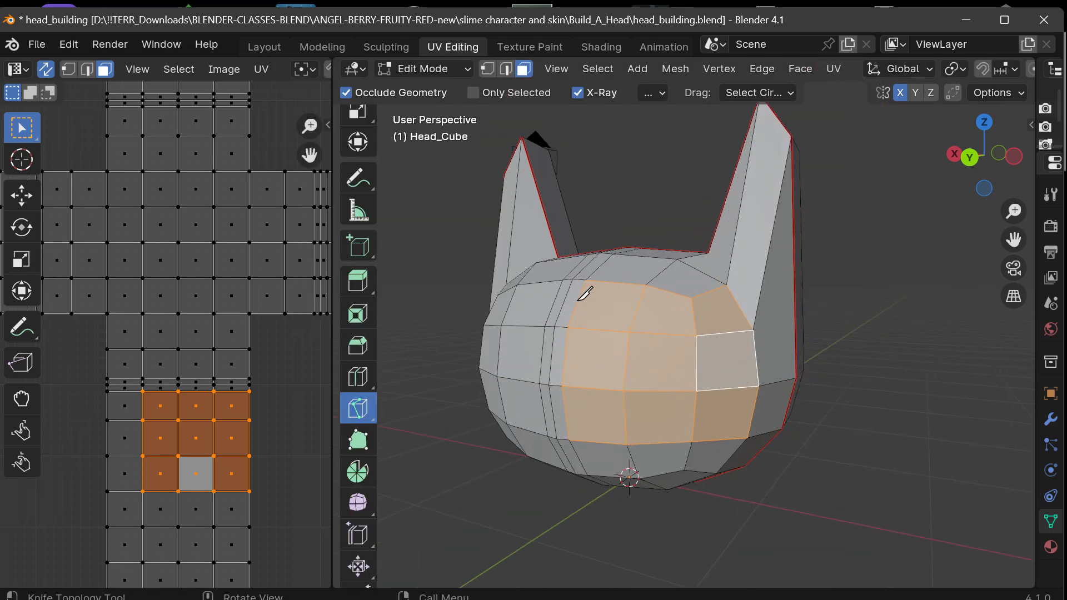
{"action": "left_click_drag", "start_coordinate": [953, 175], "coordinate": [989, 182]}
{"action": "left_click_drag", "start_coordinate": [1013, 240], "coordinate": [1065, 251]}
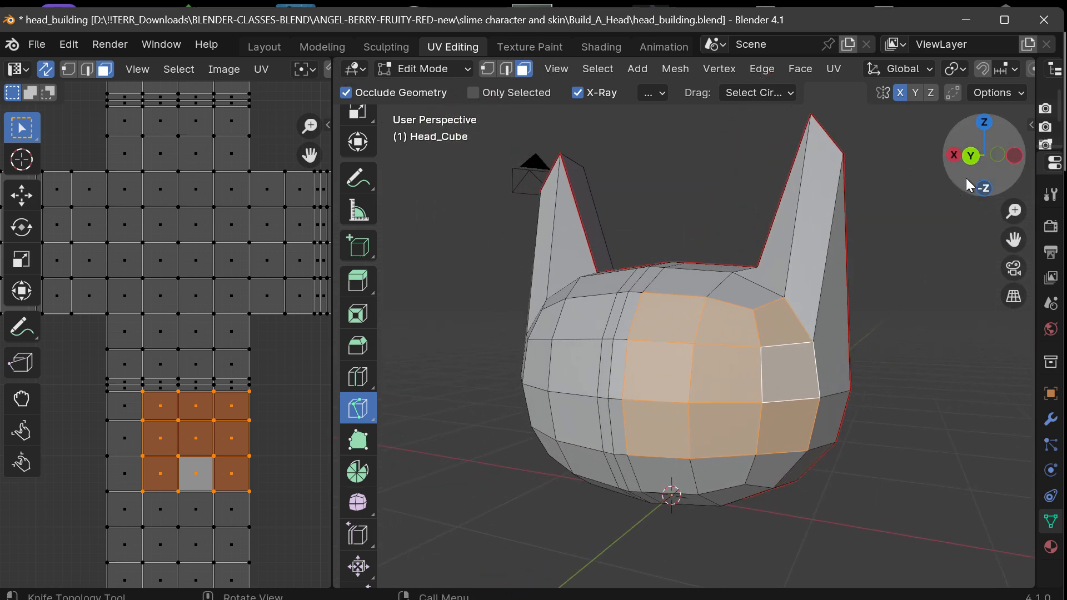
{"action": "left_click_drag", "start_coordinate": [981, 191], "coordinate": [929, 206]}
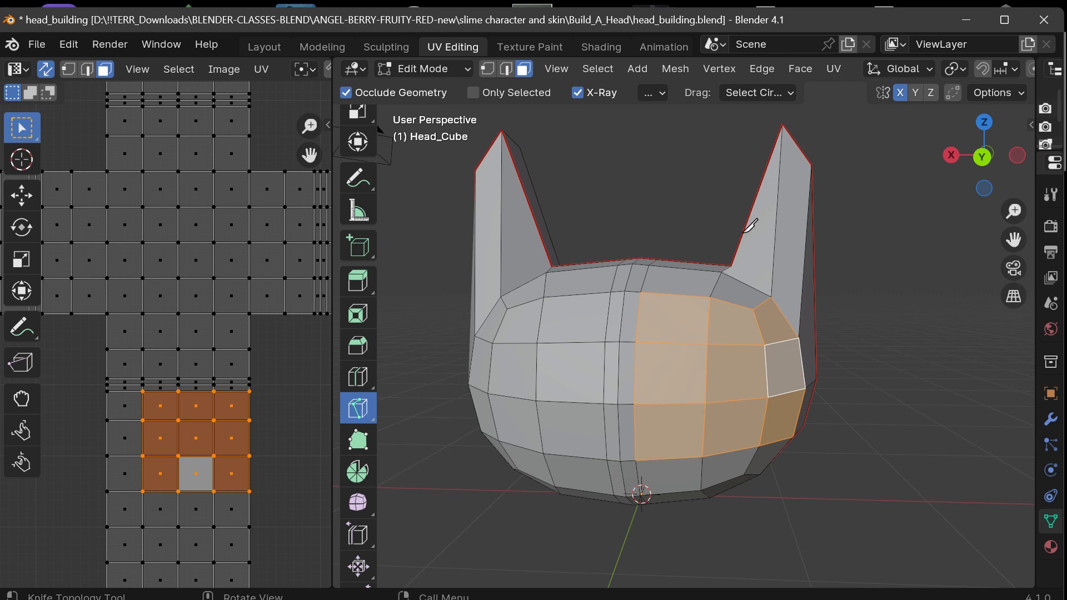
{"action": "left_click_drag", "start_coordinate": [982, 158], "coordinate": [980, 159]}
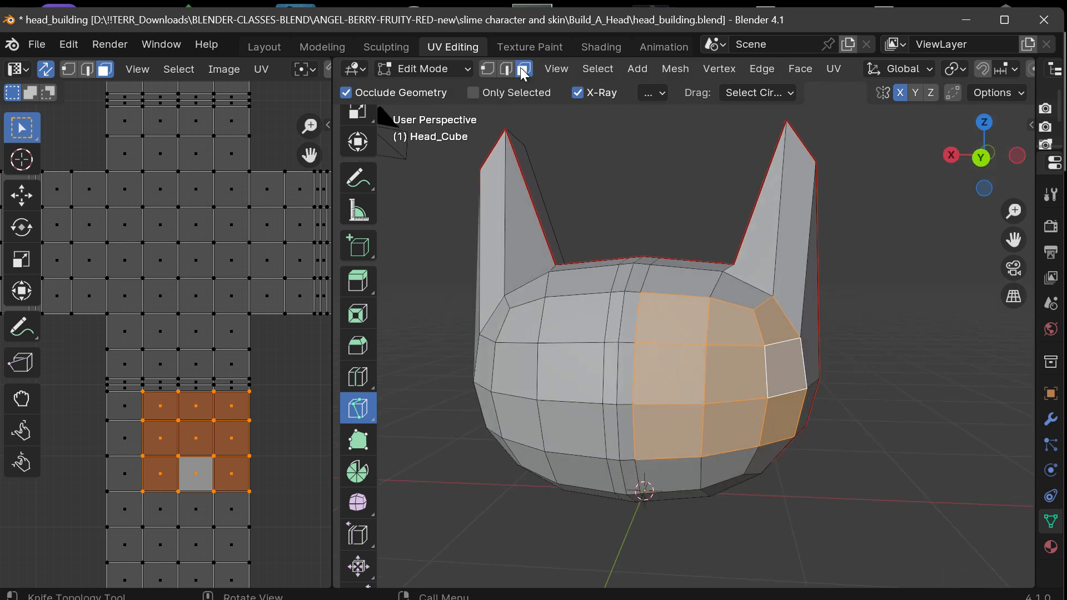
Replace the block selection with only its middle face on the head's -X front, and activate the Move tool.
{"action": "scroll", "coordinate": [370, 156], "scroll_direction": "up", "scroll_amount": 5}
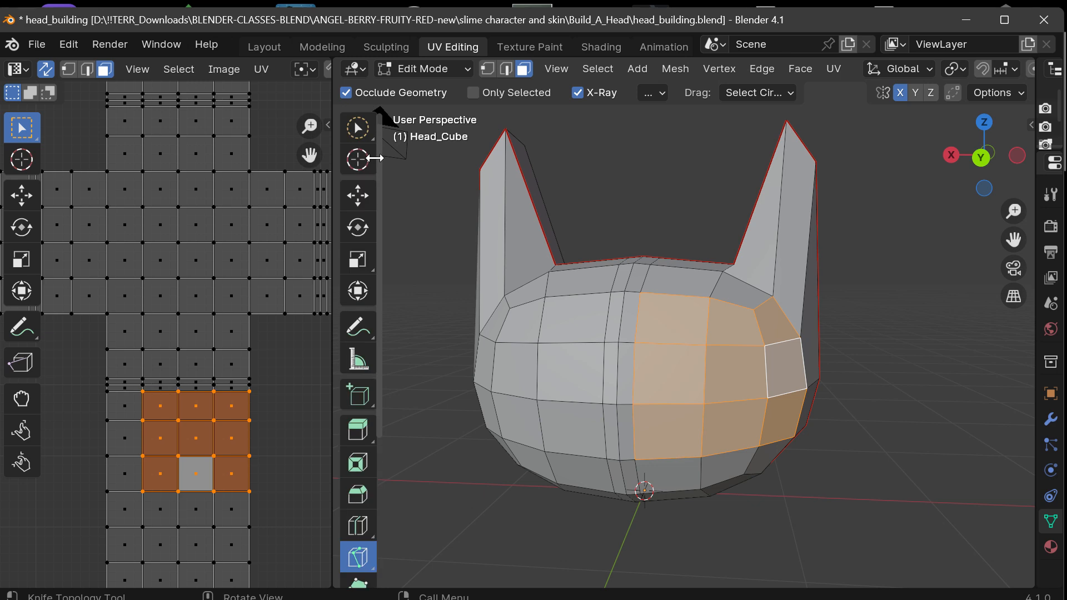
{"action": "left_click", "coordinate": [368, 134]}
{"action": "left_click", "coordinate": [869, 269]}
{"action": "left_click", "coordinate": [734, 369]}
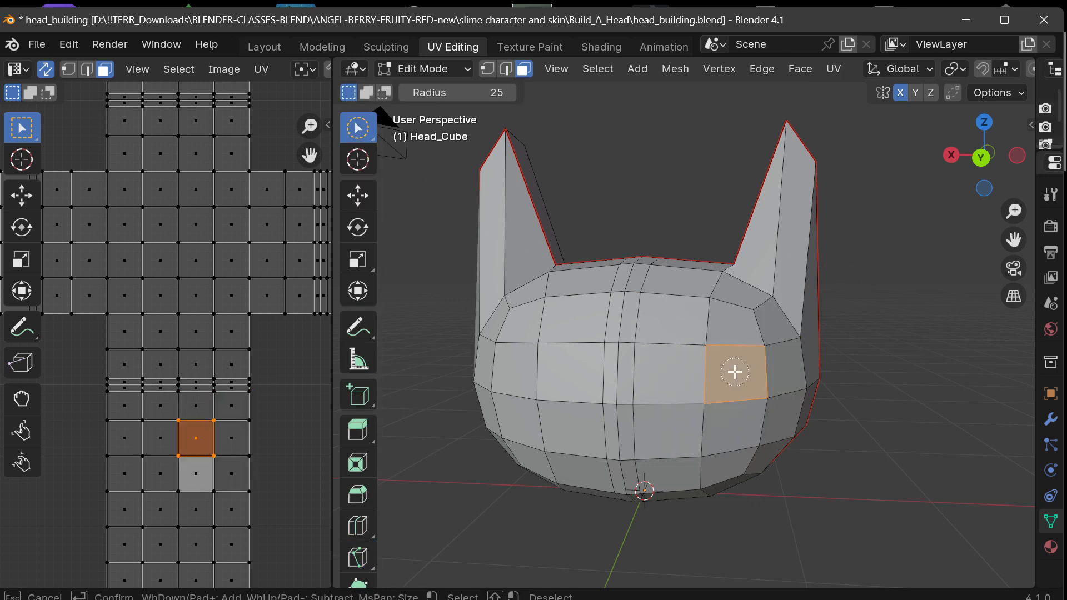
{"action": "left_click", "coordinate": [357, 195]}
{"action": "mouse_move", "coordinate": [734, 371]}
{"action": "left_mouse_down"}
{"action": "mouse_move", "coordinate": [673, 369]}
{"action": "mouse_move", "coordinate": [732, 371]}
{"action": "left_mouse_up"}
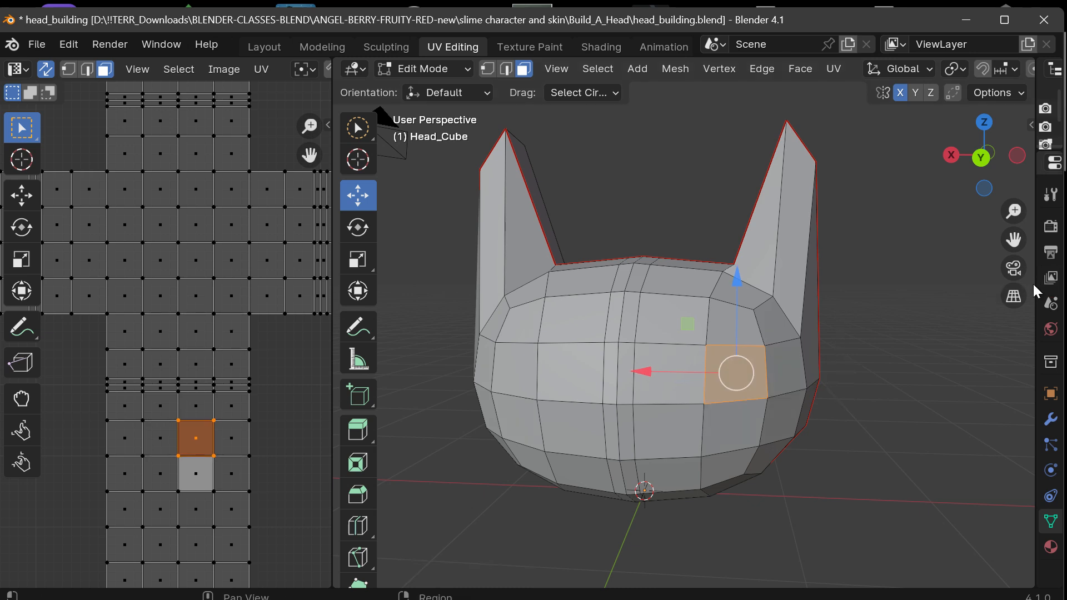
Expand the Properties editor to the modifier settings, select the whole mesh, and add a Mirror modifier on the X axis.
{"action": "left_click_drag", "start_coordinate": [1034, 283], "coordinate": [792, 483]}
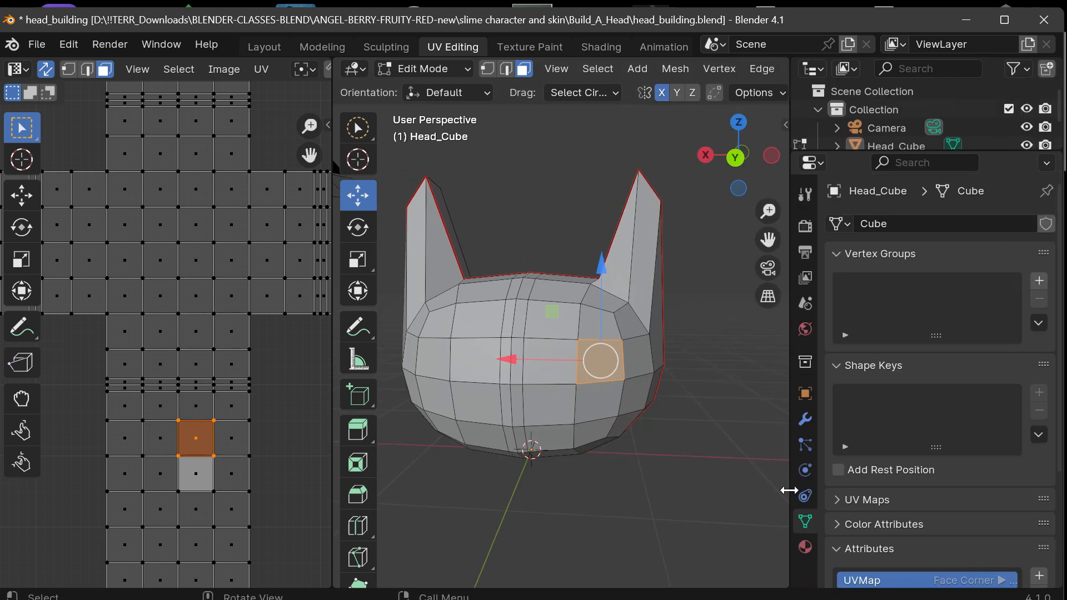
{"action": "left_click", "coordinate": [805, 420]}
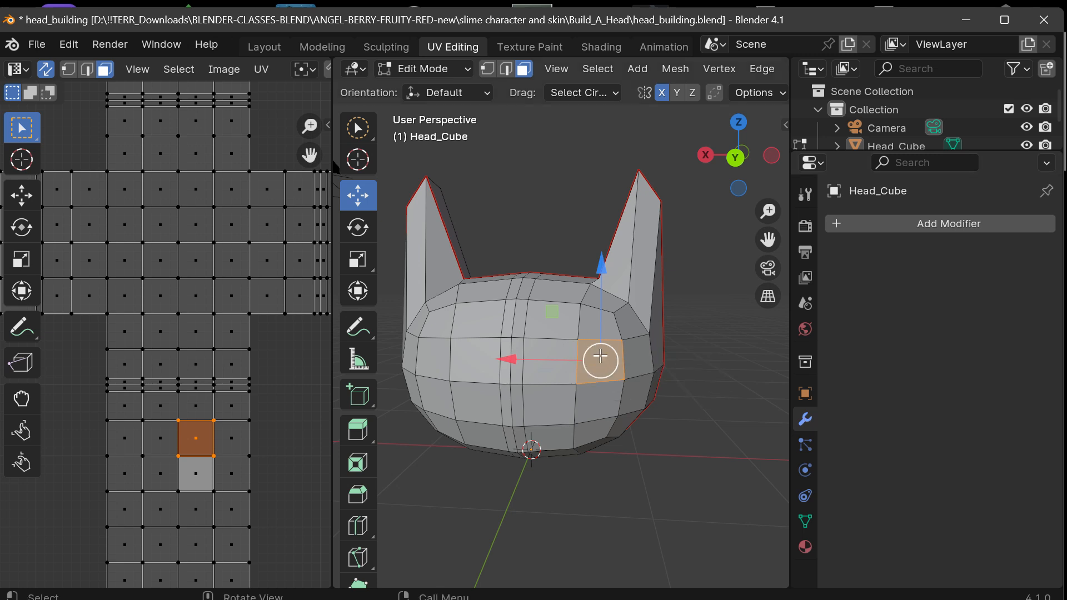
{"action": "key", "text": "a"}
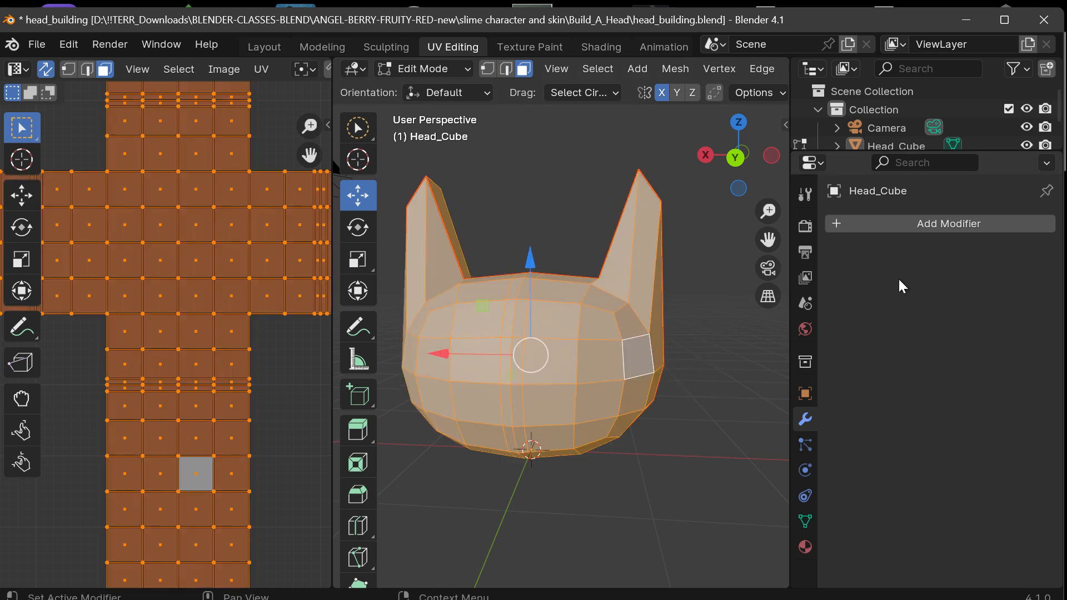
{"action": "left_click", "coordinate": [894, 225]}
{"action": "mouse_move", "coordinate": [825, 278]}
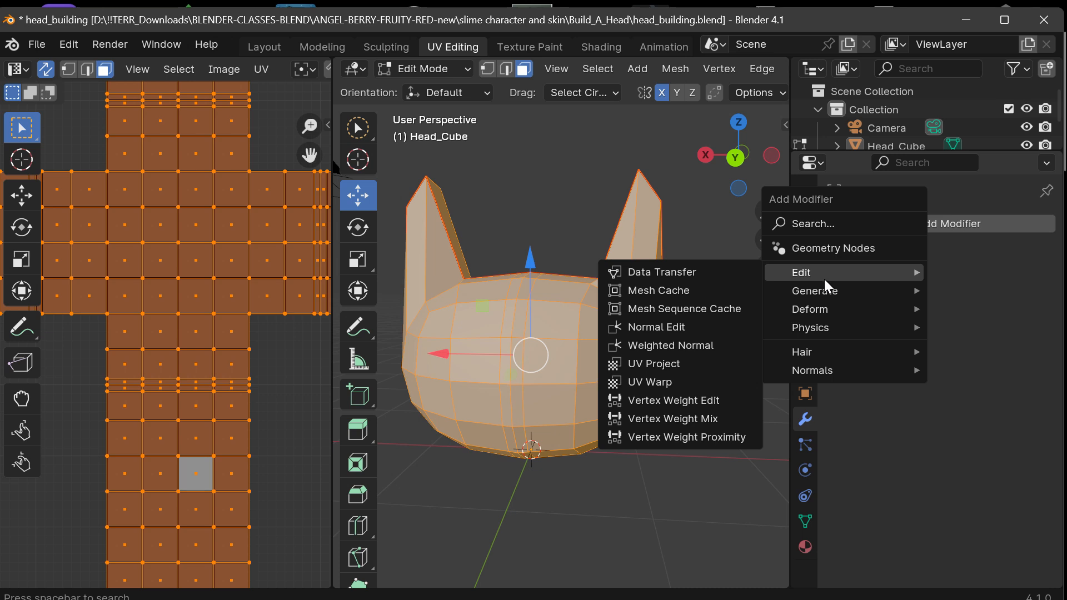
{"action": "mouse_move", "coordinate": [826, 300]}
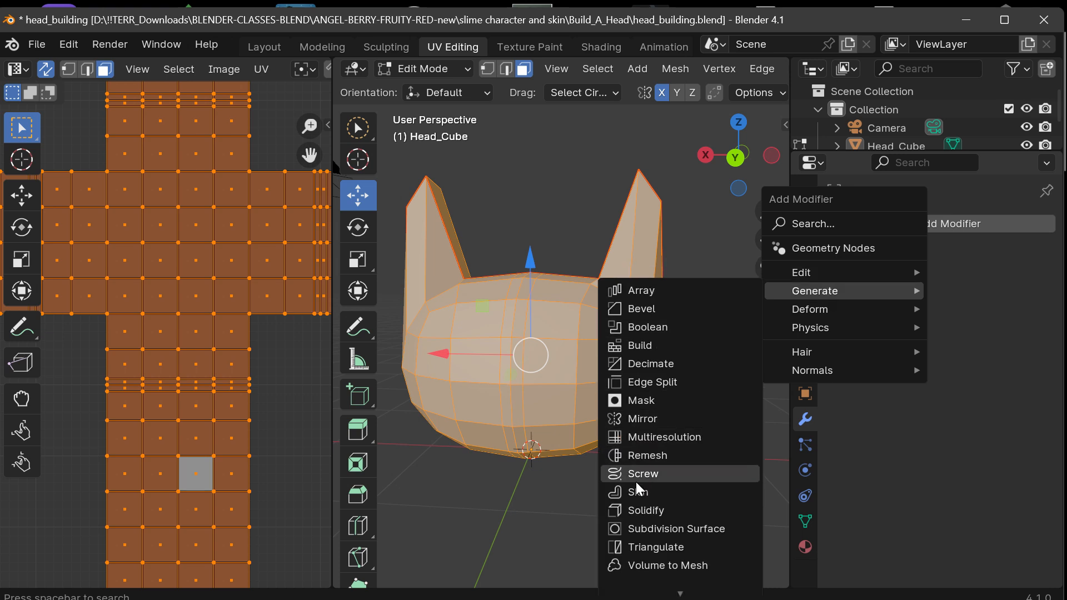
{"action": "left_click", "coordinate": [631, 423]}
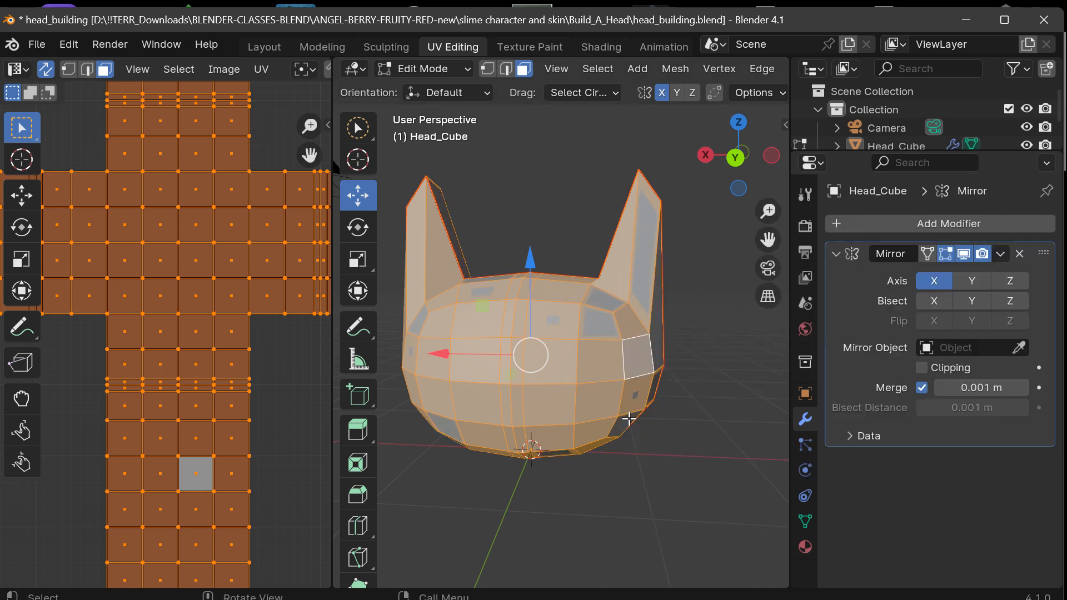
Try moving the single face beside the centre strip along X with the Mirror modifier active, and undo the attempt and selection changes.
{"action": "mouse_move", "coordinate": [738, 160]}
{"action": "left_mouse_down"}
{"action": "mouse_move", "coordinate": [644, 162]}
{"action": "mouse_move", "coordinate": [750, 158]}
{"action": "mouse_move", "coordinate": [717, 156]}
{"action": "left_mouse_up"}
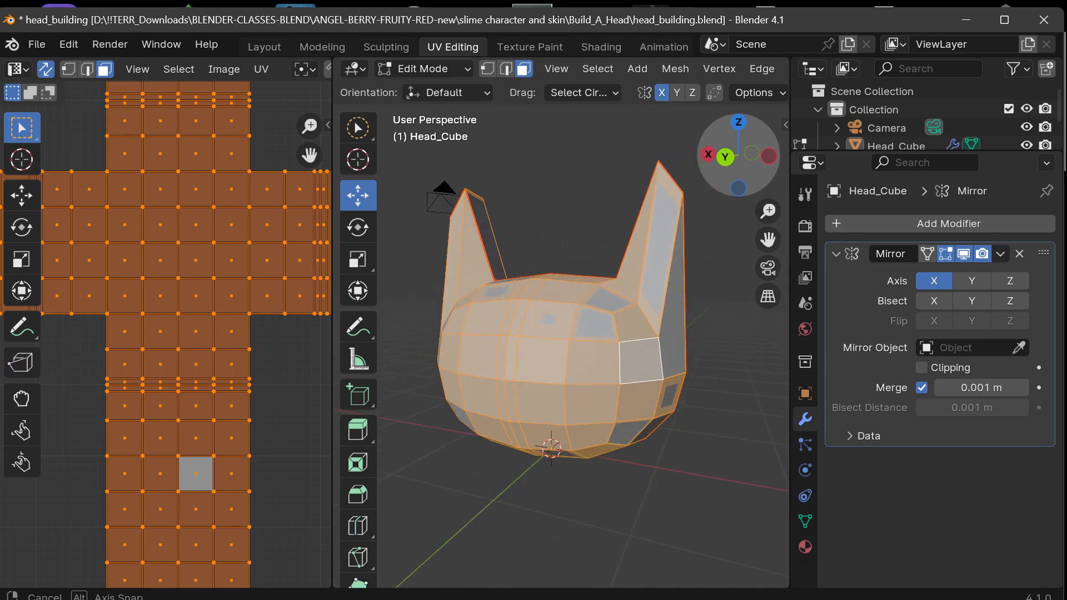
{"action": "left_click", "coordinate": [674, 464]}
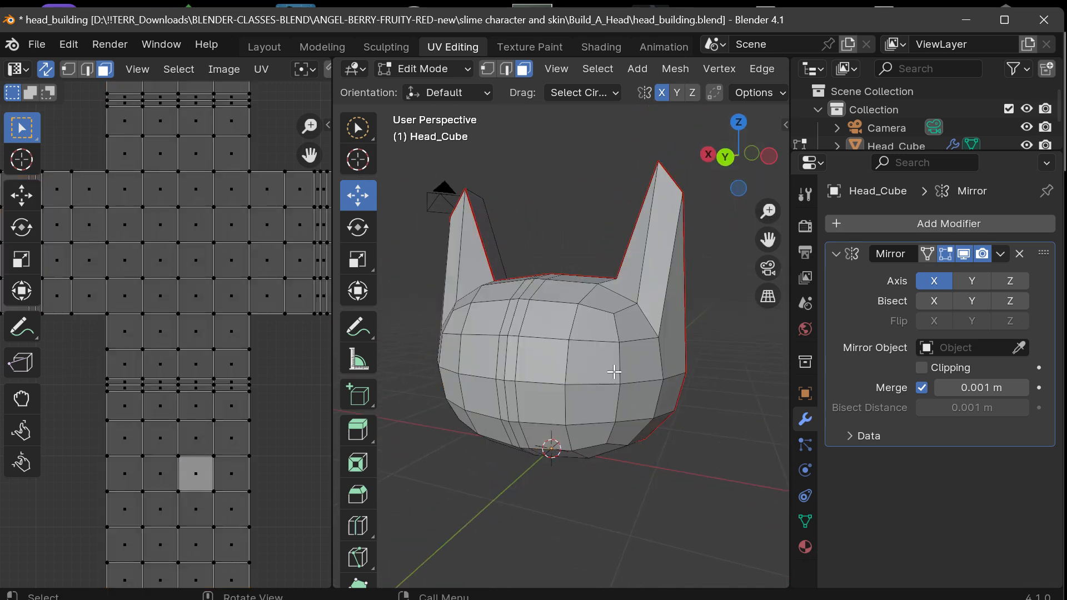
{"action": "left_click", "coordinate": [547, 357]}
{"action": "left_click_drag", "start_coordinate": [735, 157], "coordinate": [728, 158]}
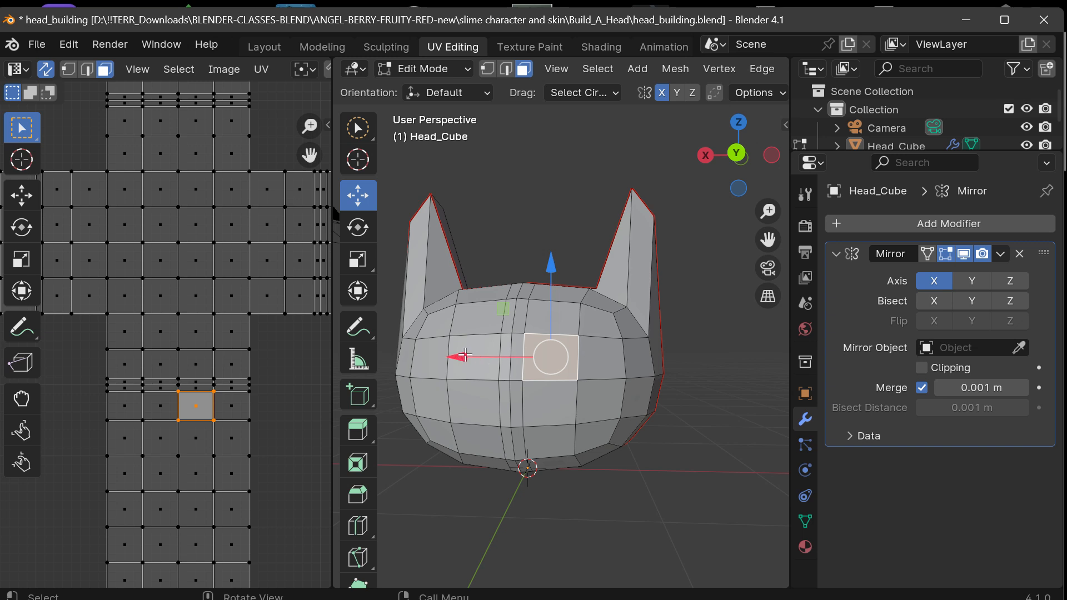
{"action": "mouse_move", "coordinate": [466, 360]}
{"action": "left_mouse_down"}
{"action": "mouse_move", "coordinate": [587, 353]}
{"action": "mouse_move", "coordinate": [447, 354]}
{"action": "mouse_move", "coordinate": [470, 356]}
{"action": "left_mouse_up"}
{"action": "key", "text": "ctrl+z"}
{"action": "key", "text": "ctrl+z"}
{"action": "key", "text": "ctrl+z"}
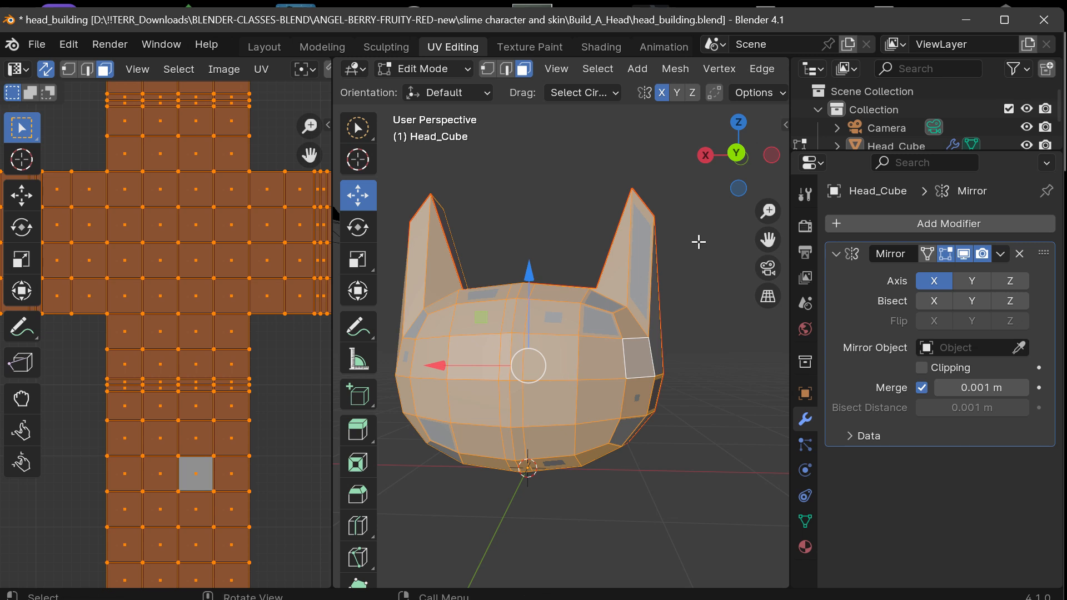
{"action": "key", "text": "ctrl+z"}
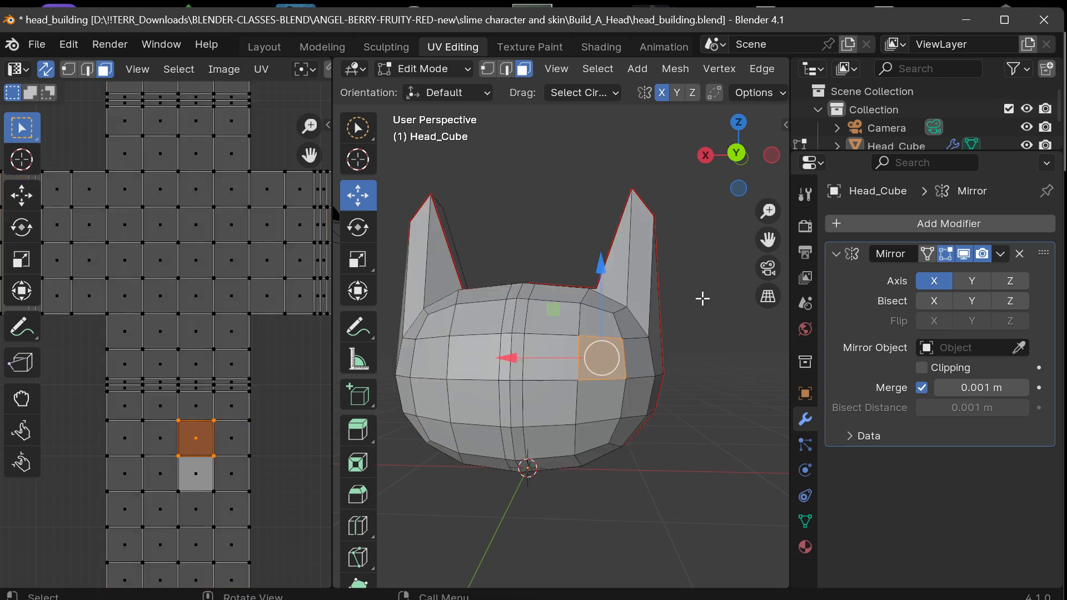
Clear the face selection and widen the 3D viewport further at the UV editor's expense.
{"action": "left_click_drag", "start_coordinate": [722, 172], "coordinate": [700, 173]}
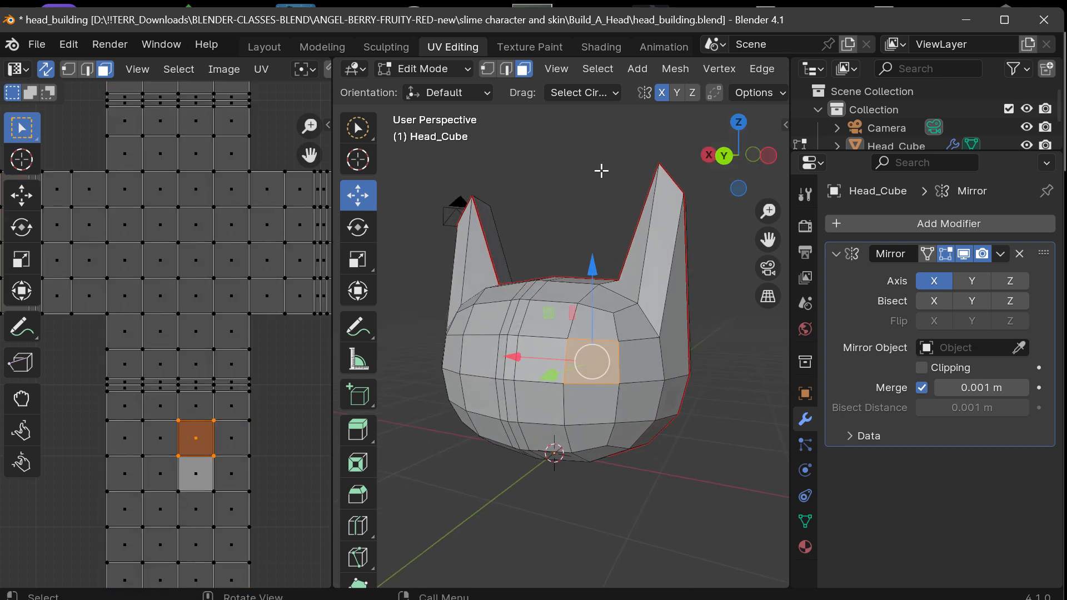
{"action": "left_click", "coordinate": [600, 171]}
{"action": "left_click_drag", "start_coordinate": [329, 259], "coordinate": [210, 259]}
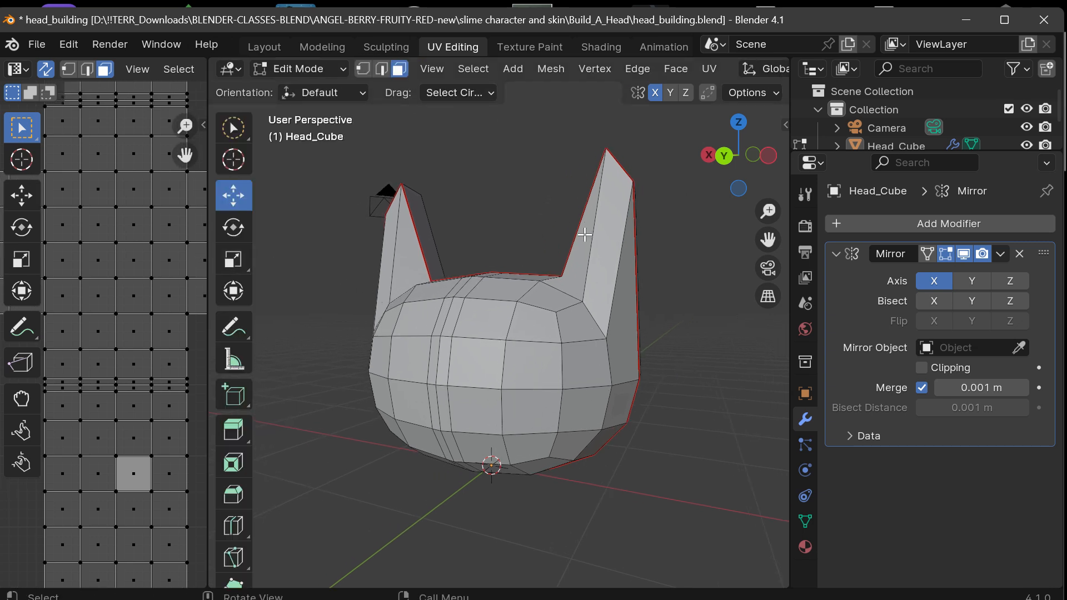
Try moving the outer side face of the -X ear along X with the Mirror modifier active, and undo the move.
{"action": "left_click", "coordinate": [611, 349]}
{"action": "left_click_drag", "start_coordinate": [539, 316], "coordinate": [625, 335]}
{"action": "key", "text": "ctrl+z"}
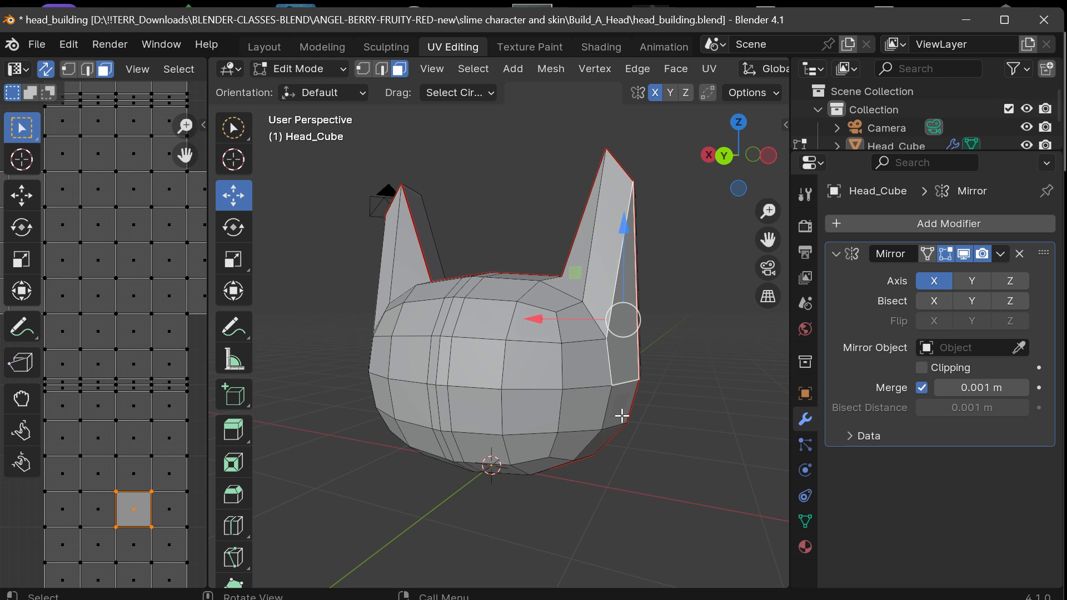
Toggle the selection of the whole mesh, leave everything deselected, and remove the Mirror modifier.
{"action": "key", "text": "a"}
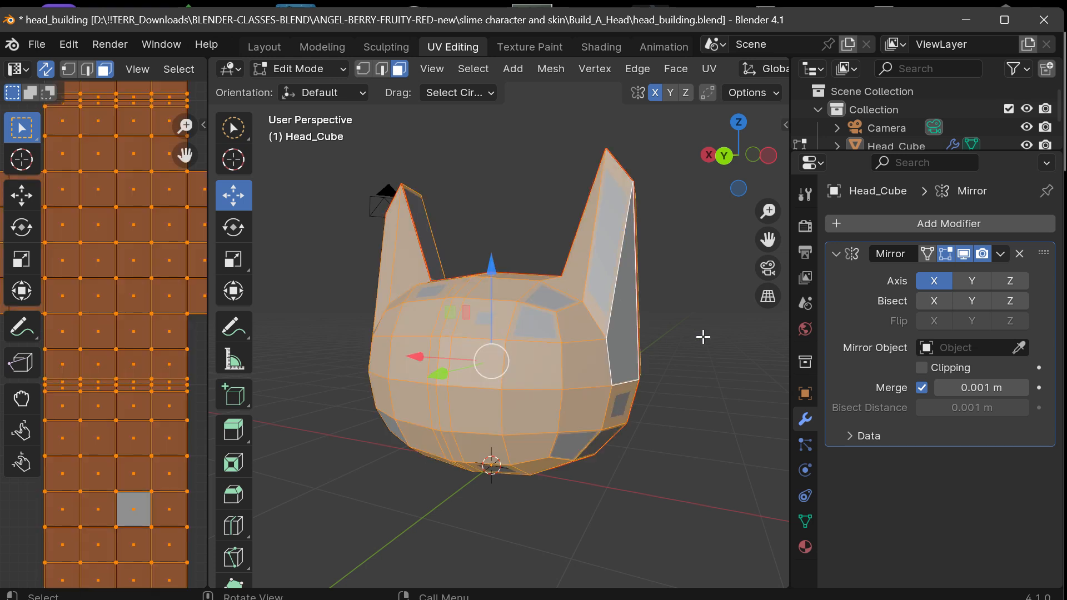
{"action": "key", "text": "alt+a"}
{"action": "key", "text": "a"}
{"action": "key", "text": "alt+a"}
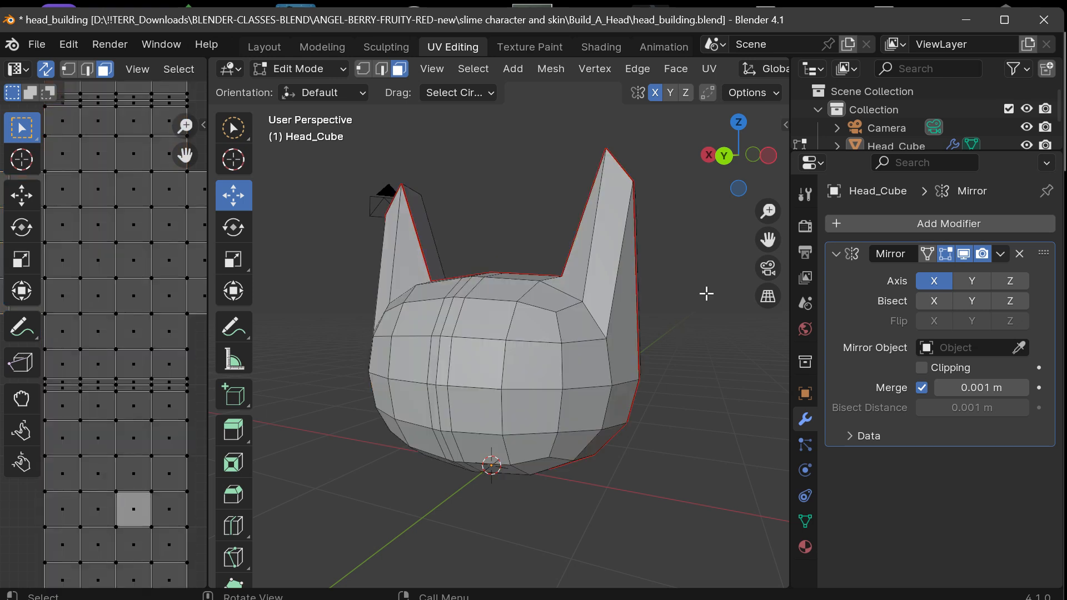
{"action": "left_click", "coordinate": [1020, 254]}
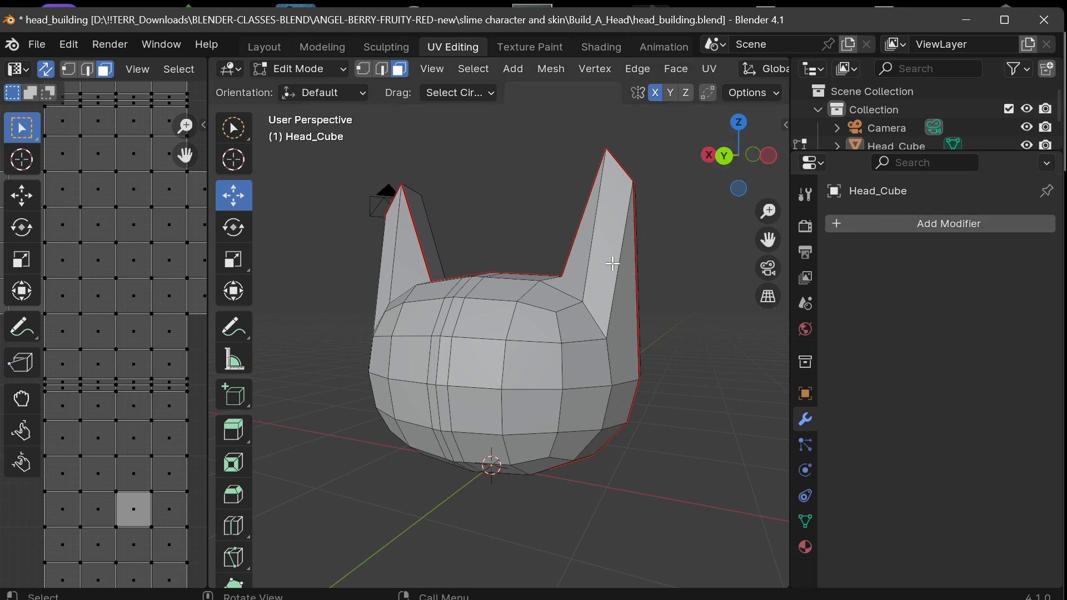
Without the modifier, try moving the front face bordering the base of the -X ear along X, and undo the move.
{"action": "left_click", "coordinate": [581, 355]}
{"action": "left_click_drag", "start_coordinate": [505, 359], "coordinate": [586, 374]}
{"action": "key", "text": "ctrl+z"}
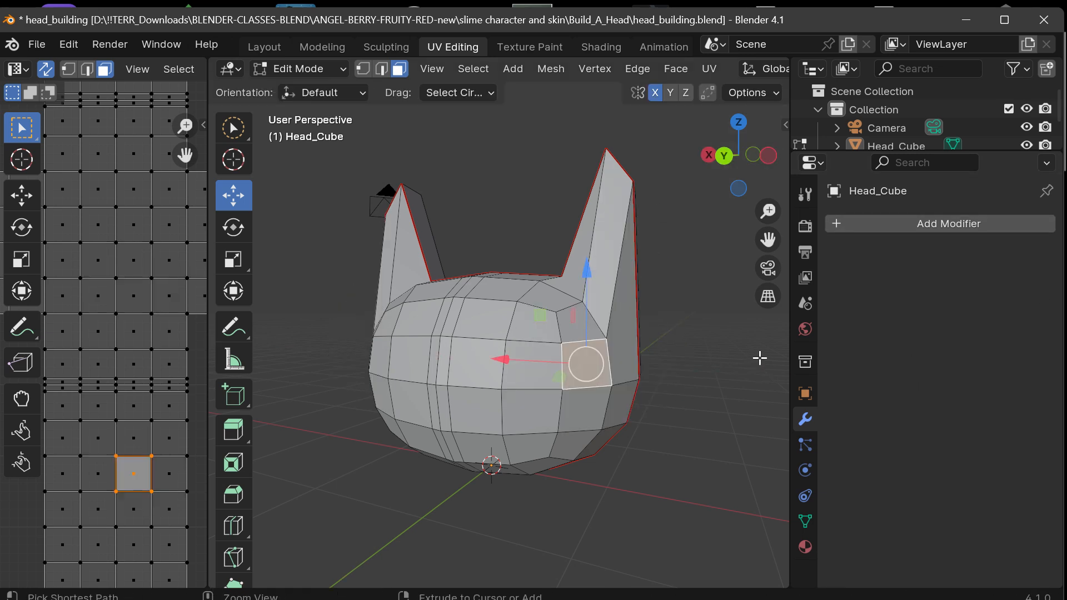
Clear the selected front face and select the whole head mesh.
{"action": "left_click", "coordinate": [737, 273]}
{"action": "left_click", "coordinate": [467, 69]}
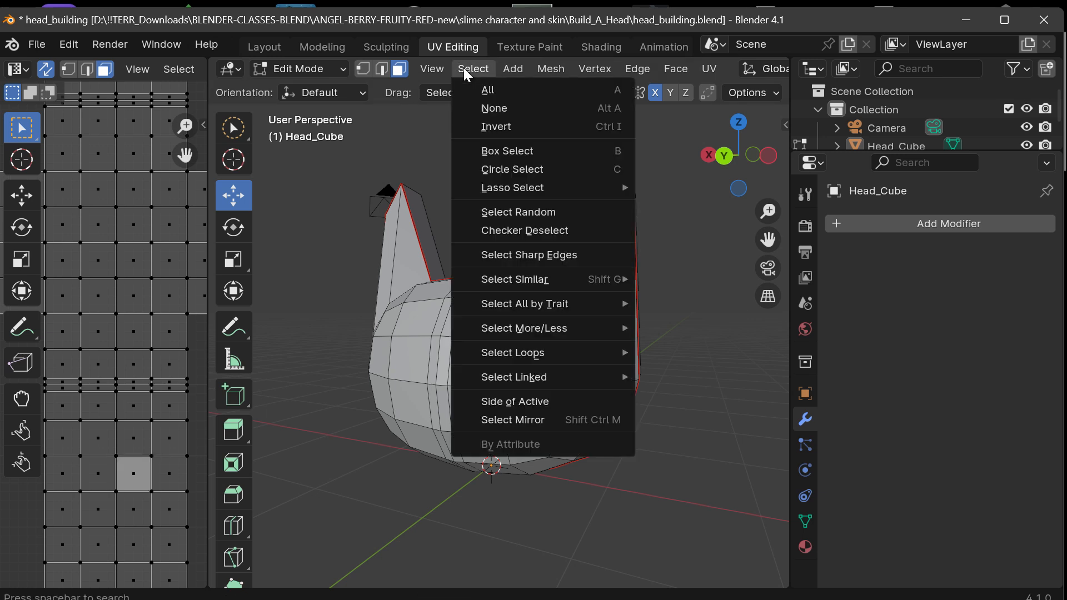
{"action": "left_click", "coordinate": [485, 91]}
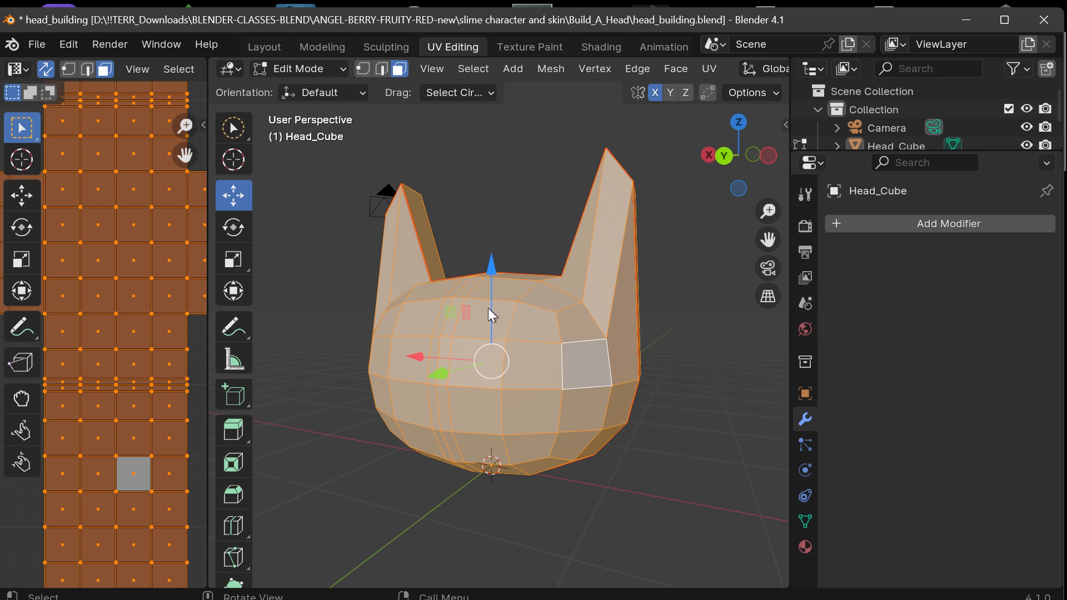
Look through the face and mesh operations and the Generate, Deform and Physics modifiers for a way to make the head symmetrical.
{"action": "key", "text": "ctrl+f"}
{"action": "left_click", "coordinate": [675, 69]}
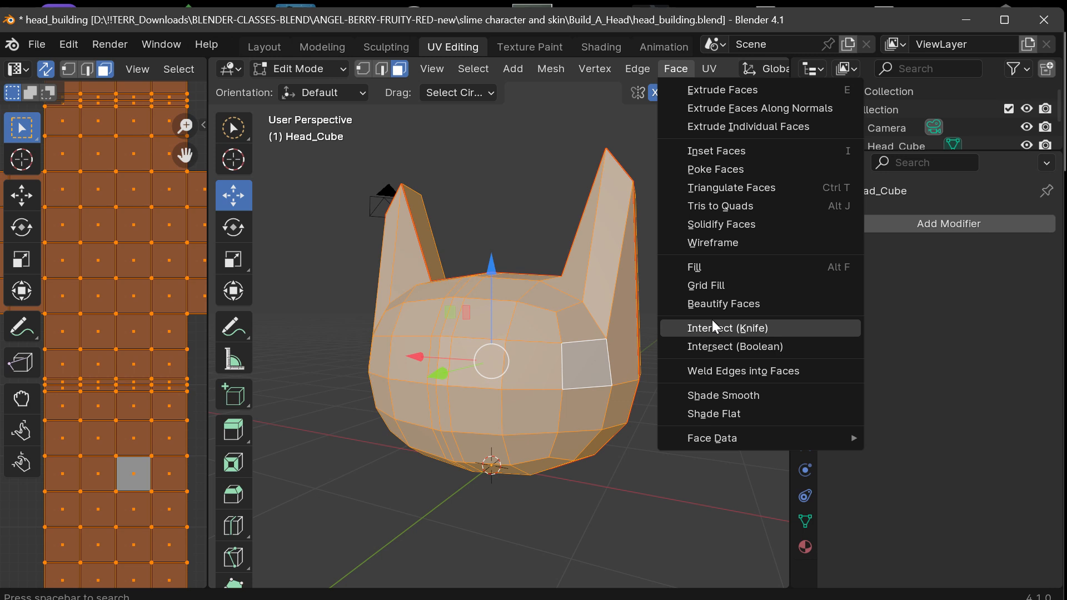
{"action": "left_click", "coordinate": [549, 70]}
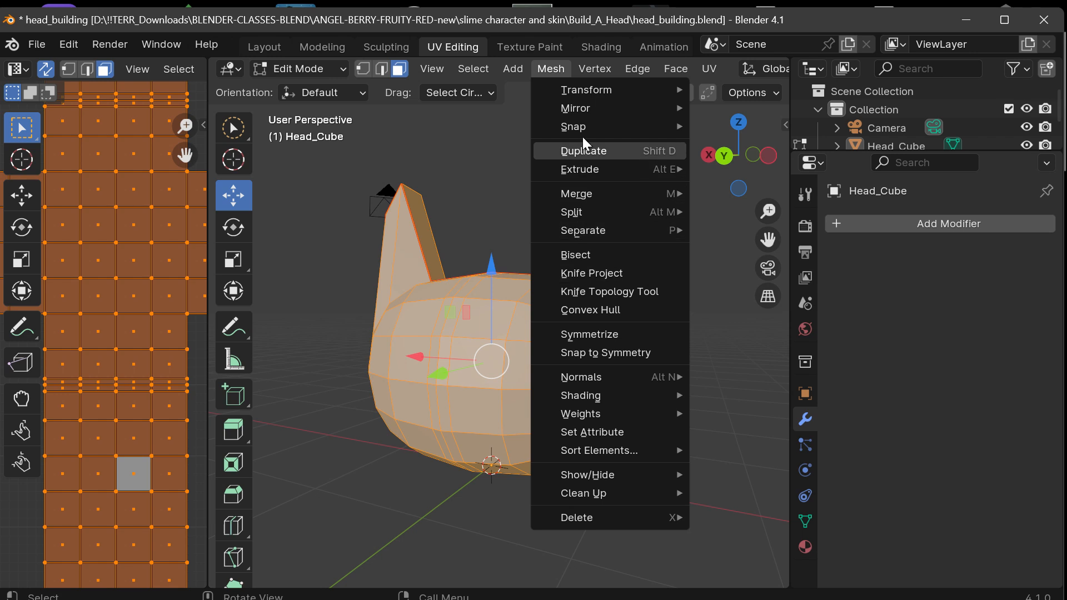
{"action": "key", "text": "ctrl+f"}
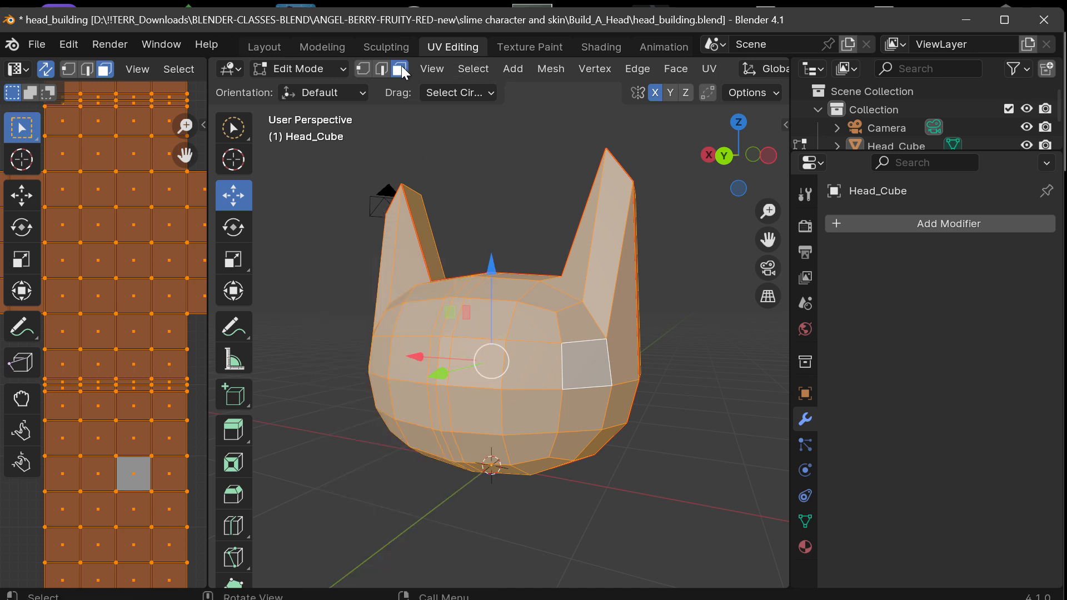
{"action": "left_click", "coordinate": [895, 230]}
{"action": "mouse_move", "coordinate": [900, 222]}
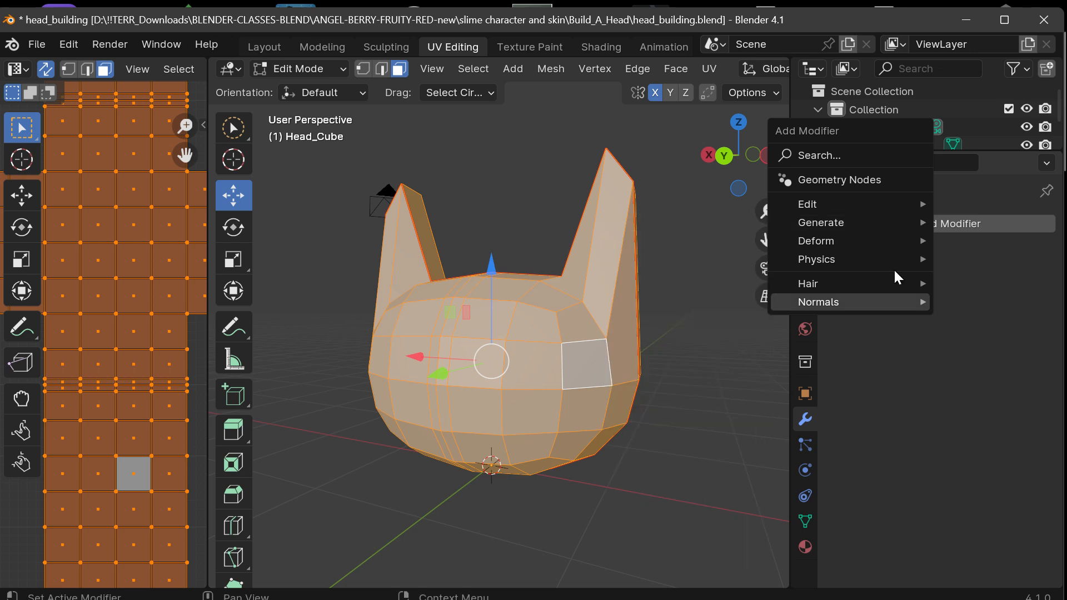
{"action": "left_click", "coordinate": [945, 219]}
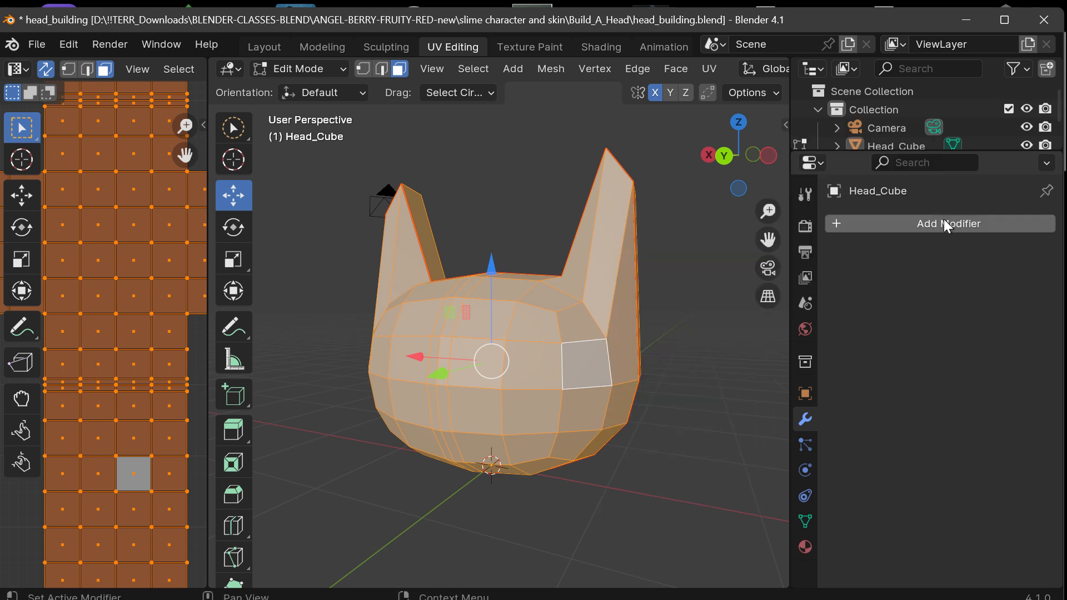
{"action": "left_click", "coordinate": [943, 221]}
{"action": "mouse_move", "coordinate": [924, 219]}
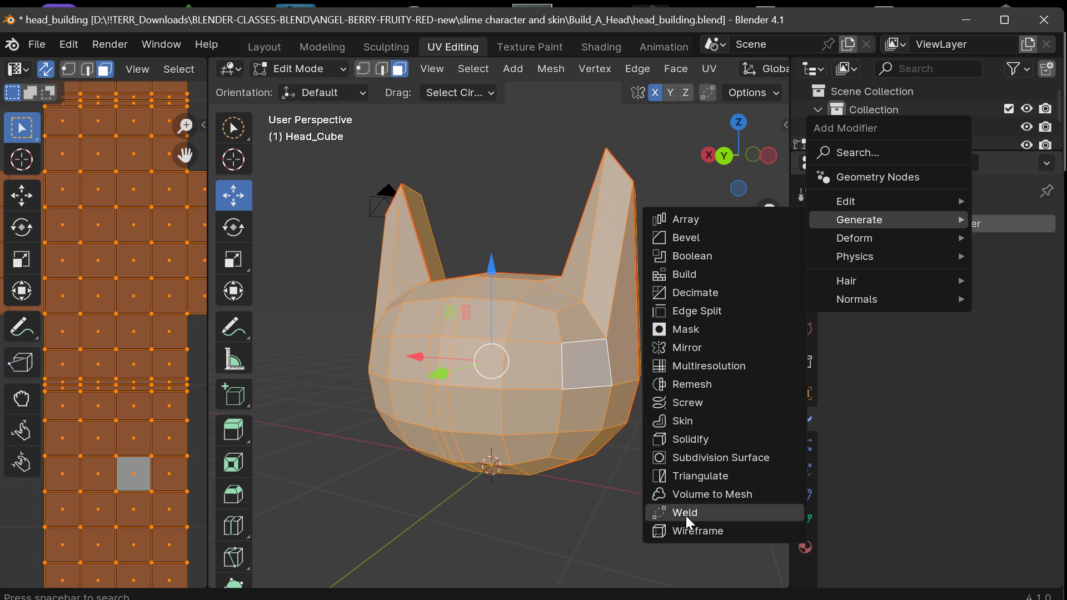
{"action": "mouse_move", "coordinate": [861, 242]}
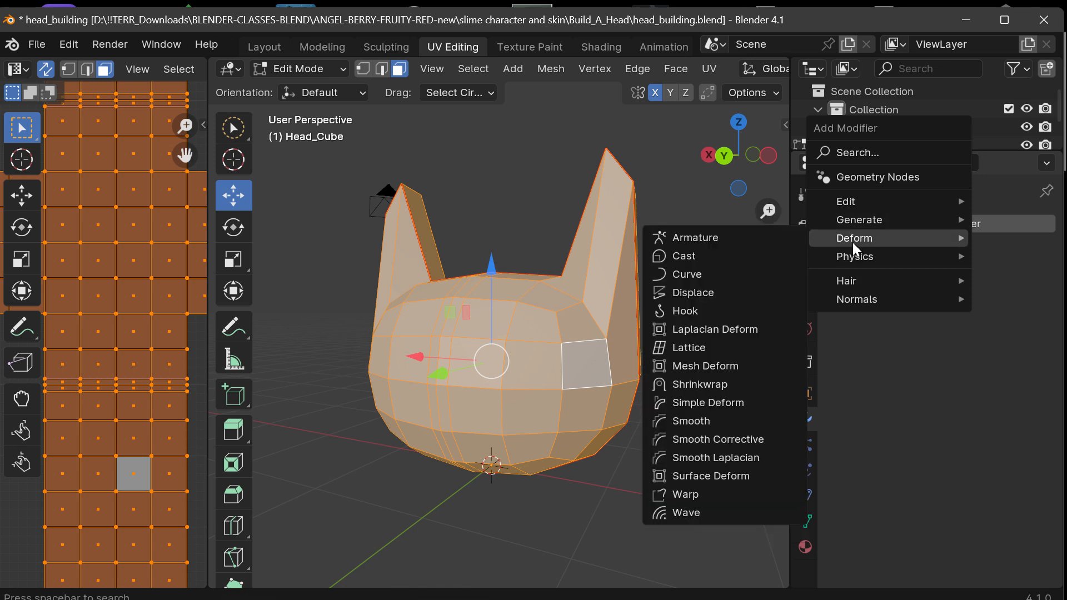
{"action": "mouse_move", "coordinate": [845, 206]}
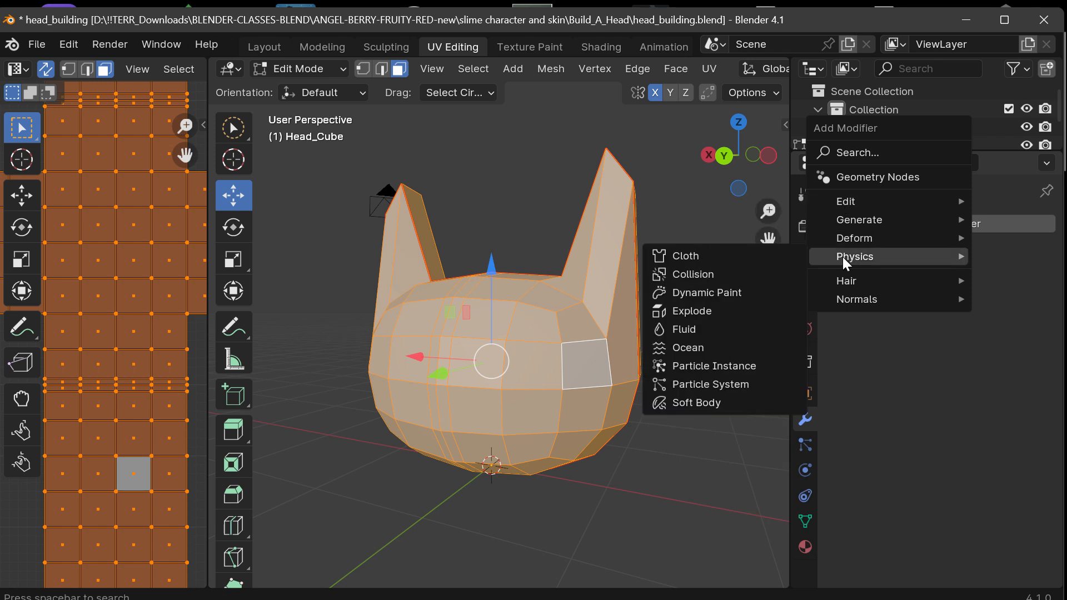
{"action": "left_click", "coordinate": [550, 69]}
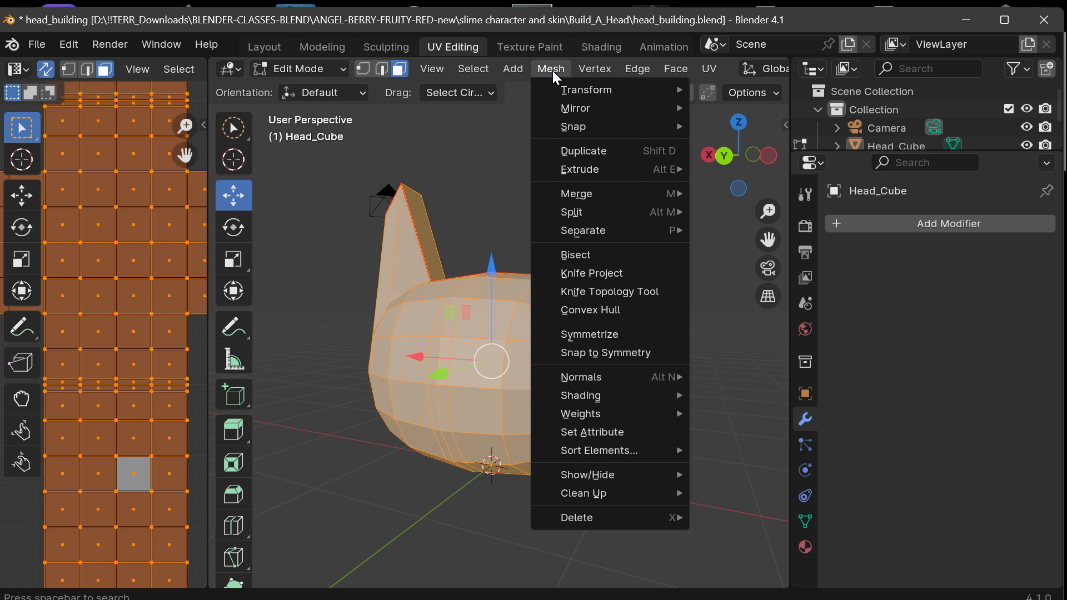
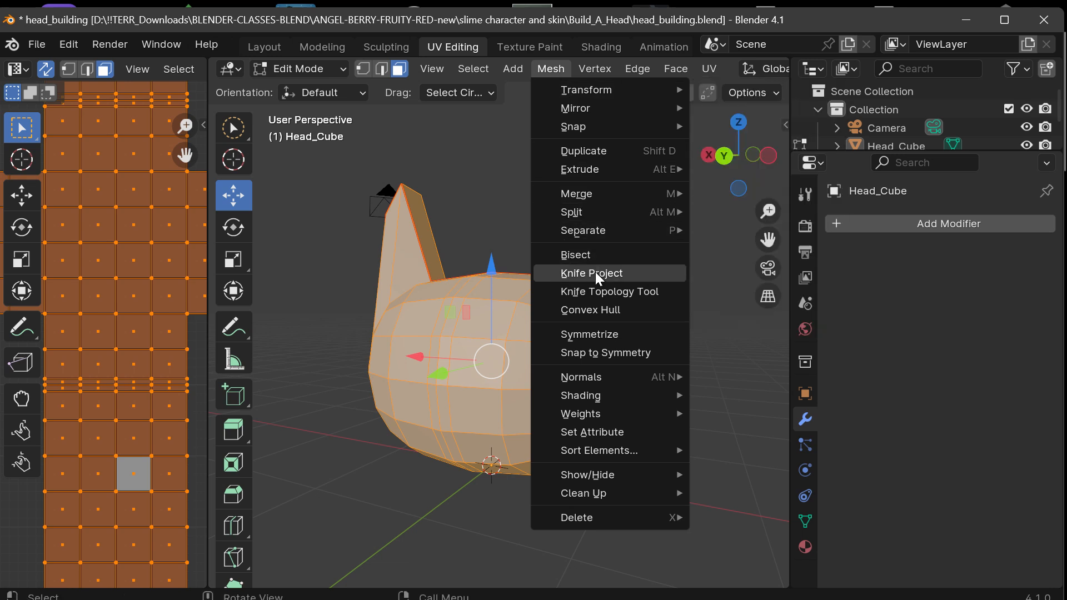
Symmetrize the whole head mesh from -X to +X, and try moving the front face beside the center strip freely.
{"action": "left_click", "coordinate": [590, 335]}
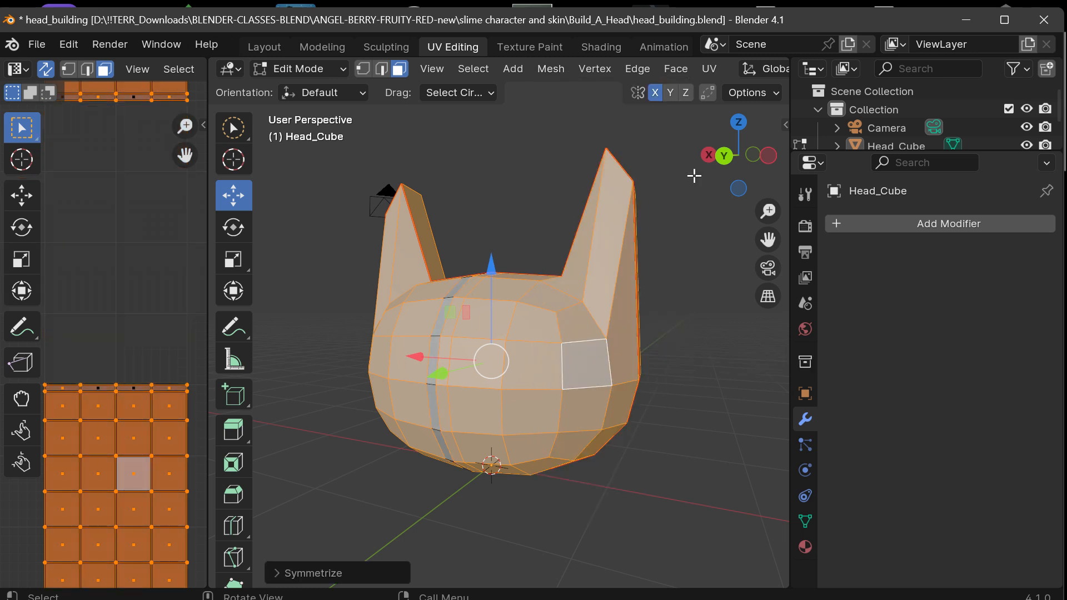
{"action": "left_click_drag", "start_coordinate": [717, 165], "coordinate": [742, 155]}
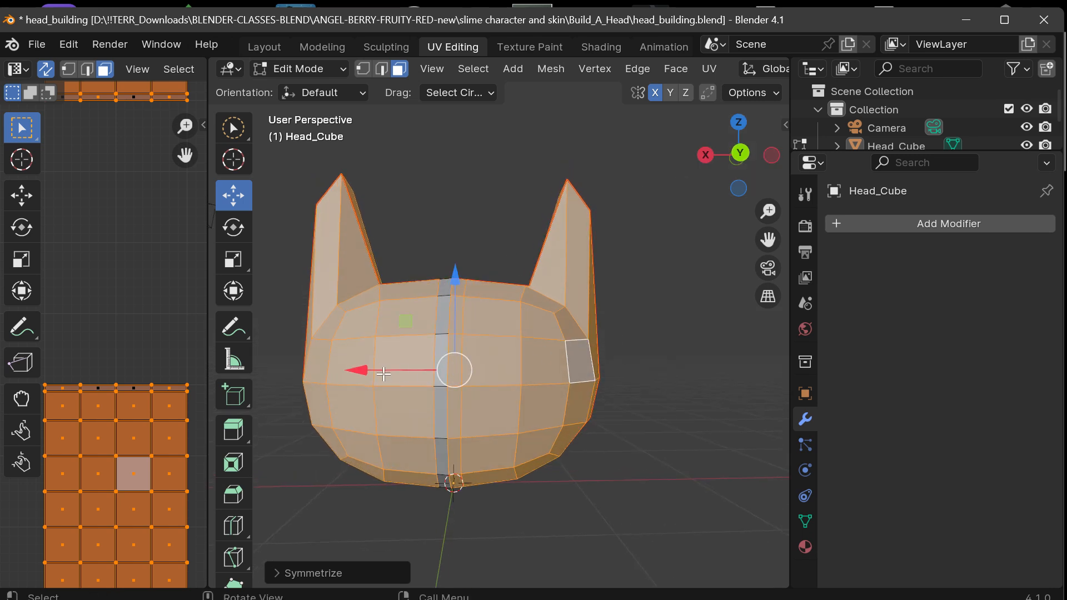
{"action": "left_click", "coordinate": [471, 283]}
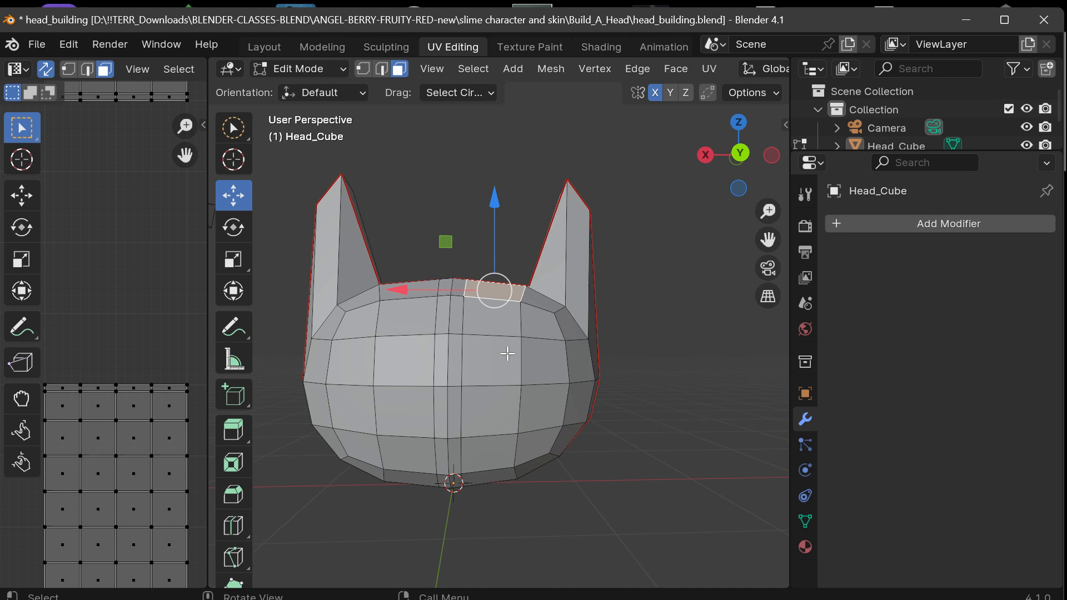
{"action": "left_click", "coordinate": [477, 364]}
{"action": "key", "text": "g"}
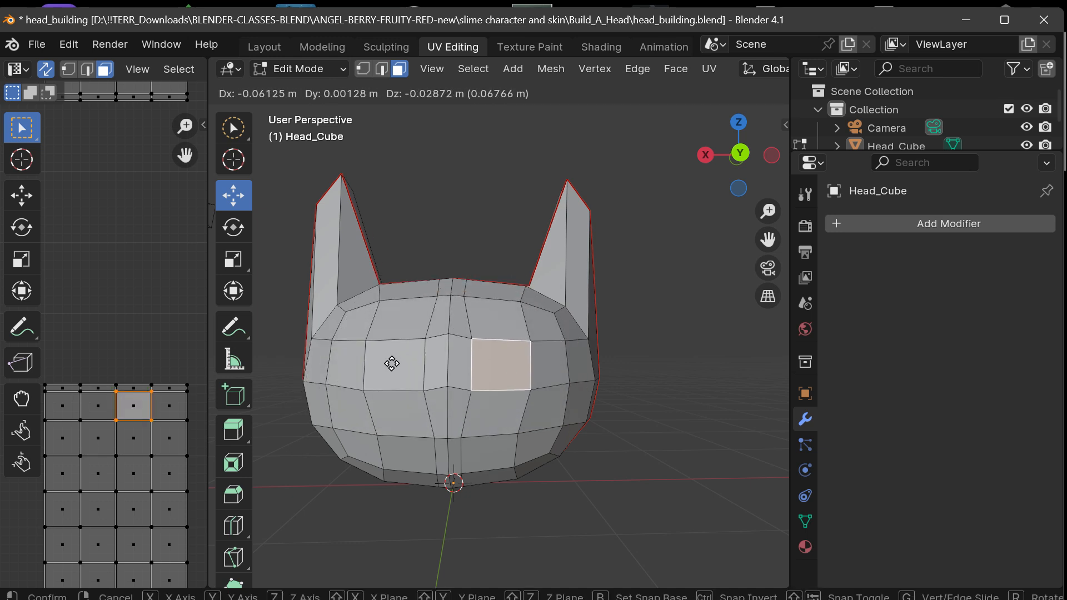
{"action": "left_click", "coordinate": [400, 325]}
{"action": "left_click", "coordinate": [650, 376]}
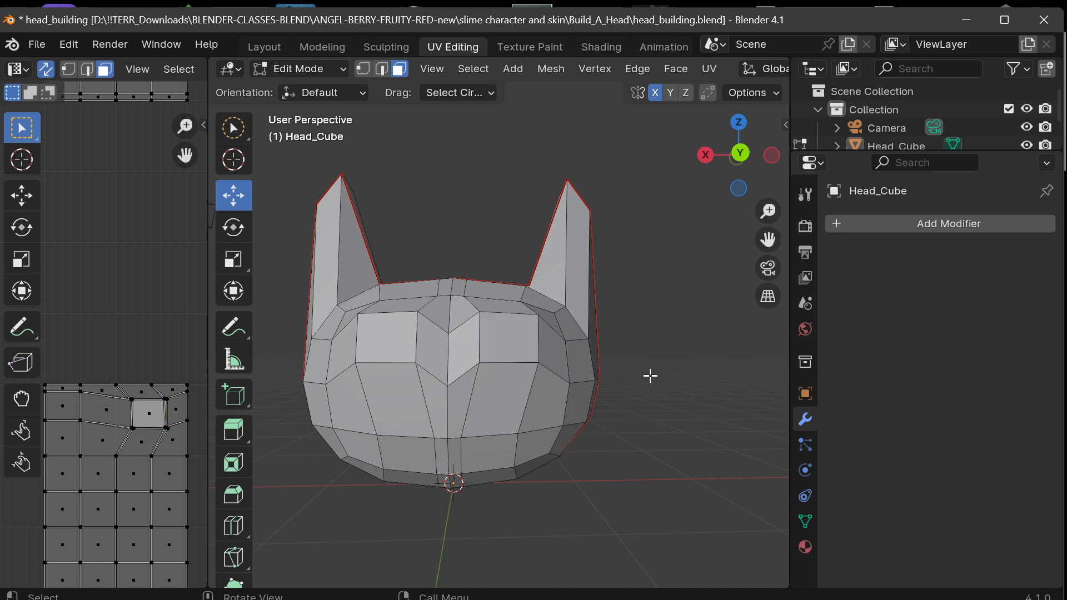
Undo the free face move and the Symmetrize operation, back to the unselected head mesh.
{"action": "key", "text": "ctrl+z"}
{"action": "key", "text": "ctrl+z"}
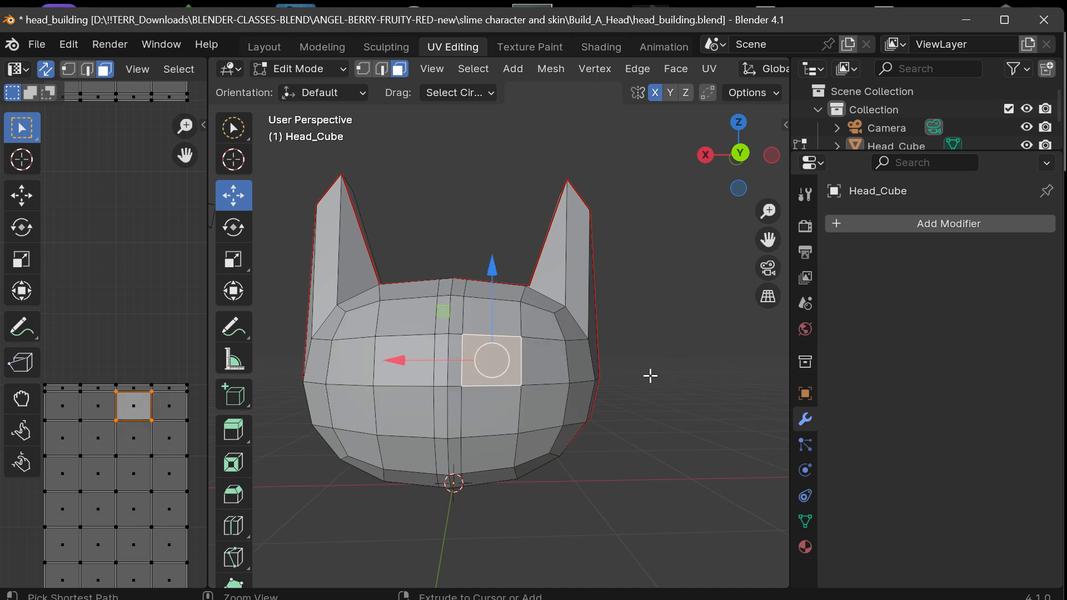
{"action": "key", "text": "ctrl+z"}
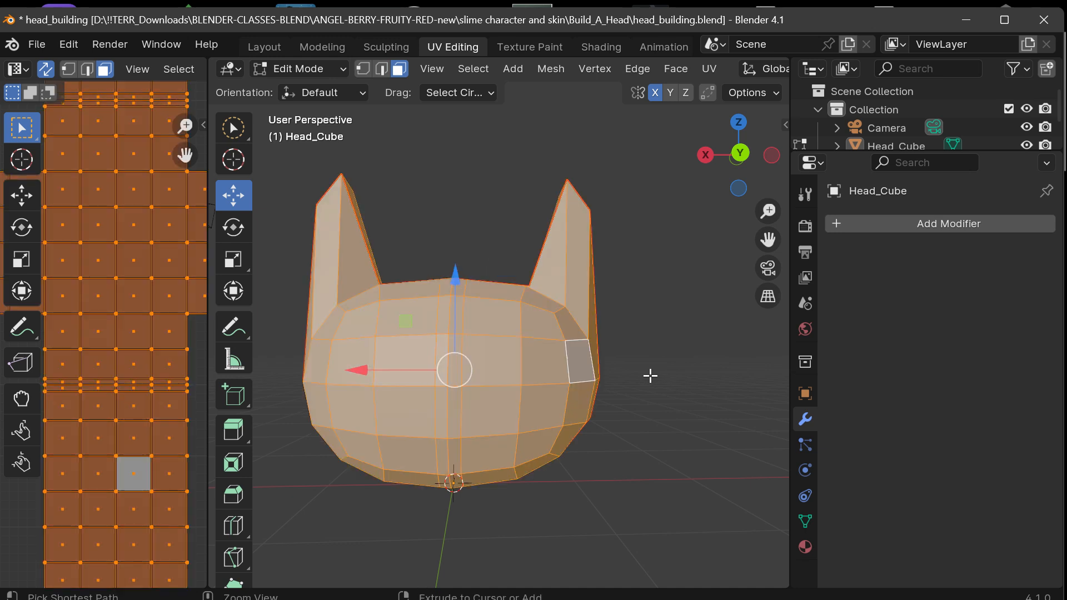
{"action": "key", "text": "ctrl+z"}
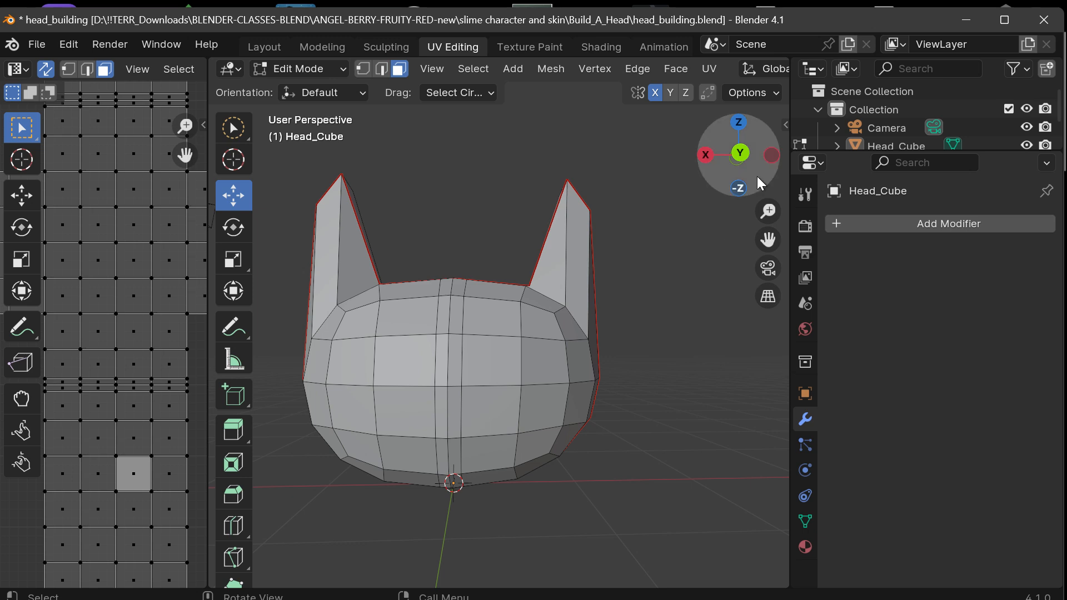
With X mirroring on, try moving the -X front face beside the center strip slightly along X and inspect both sides.
{"action": "left_click_drag", "start_coordinate": [760, 183], "coordinate": [741, 192]}
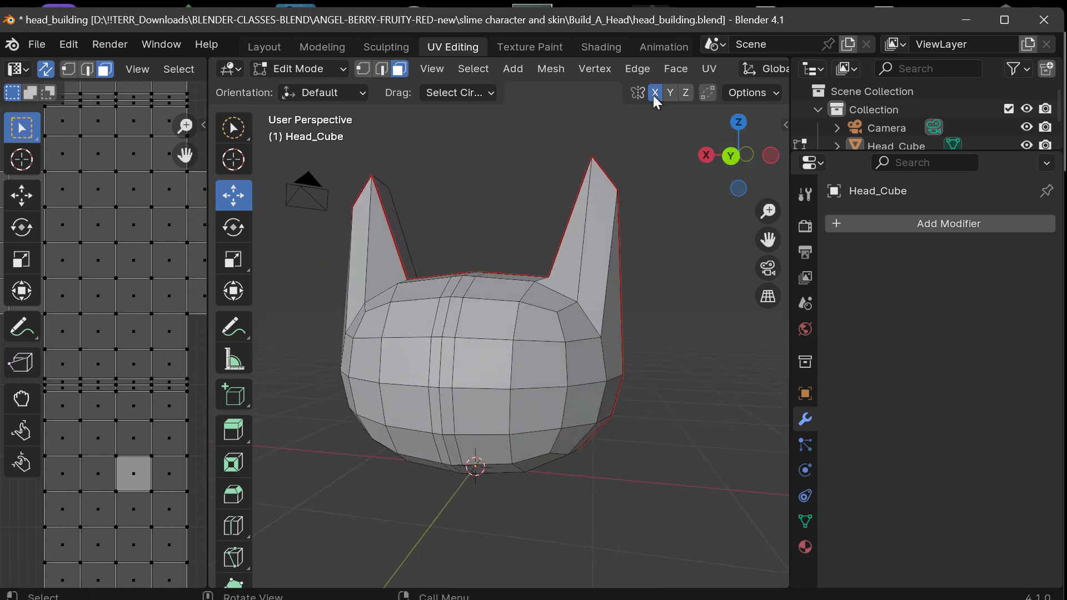
{"action": "left_click_drag", "start_coordinate": [767, 239], "coordinate": [814, 233]}
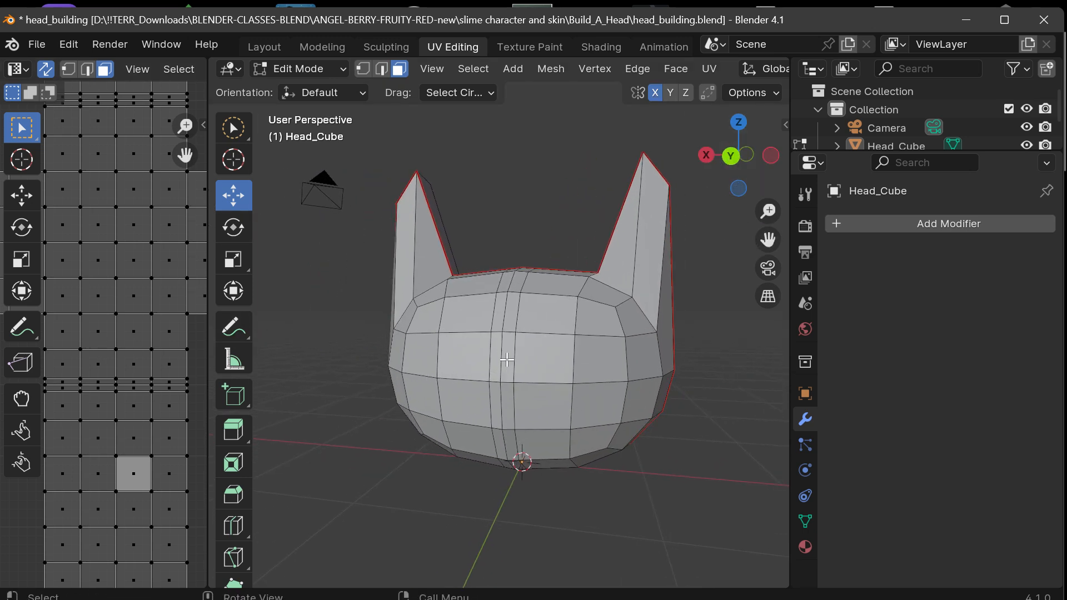
{"action": "left_click", "coordinate": [525, 367]}
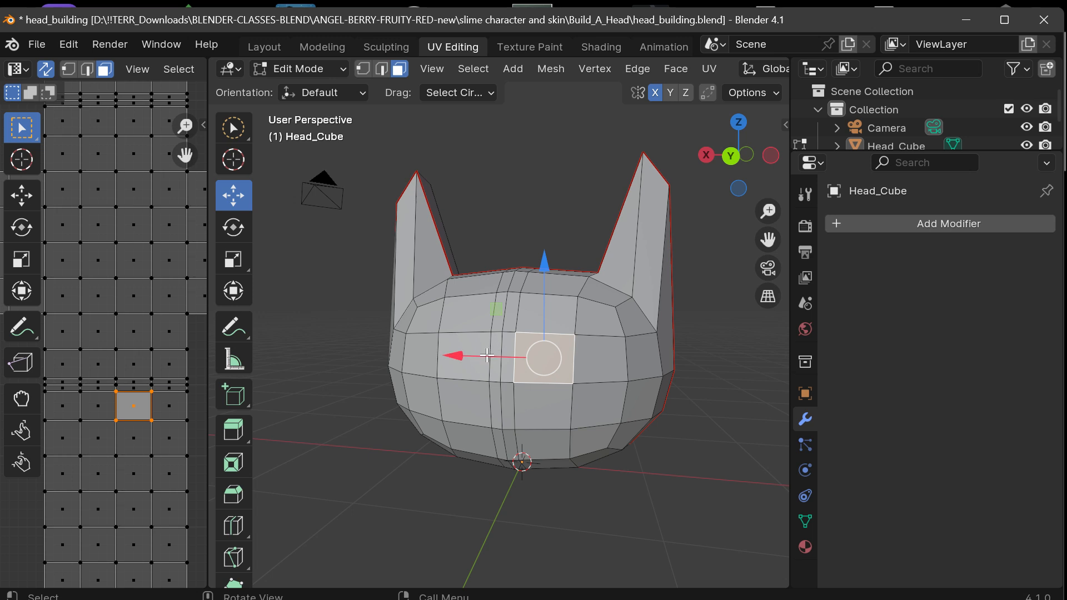
{"action": "left_click_drag", "start_coordinate": [461, 356], "coordinate": [479, 355]}
{"action": "left_click_drag", "start_coordinate": [723, 172], "coordinate": [742, 172]}
{"action": "left_click", "coordinate": [538, 210]}
{"action": "left_click", "coordinate": [467, 369]}
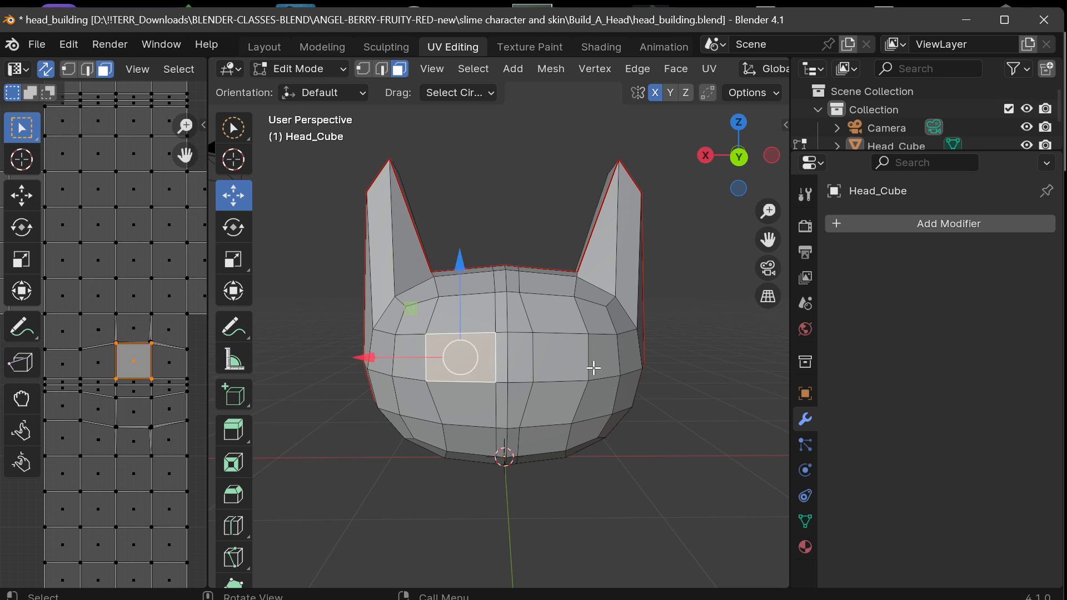
{"action": "left_click", "coordinate": [602, 358]}
{"action": "left_click", "coordinate": [553, 370]}
{"action": "left_click", "coordinate": [694, 338]}
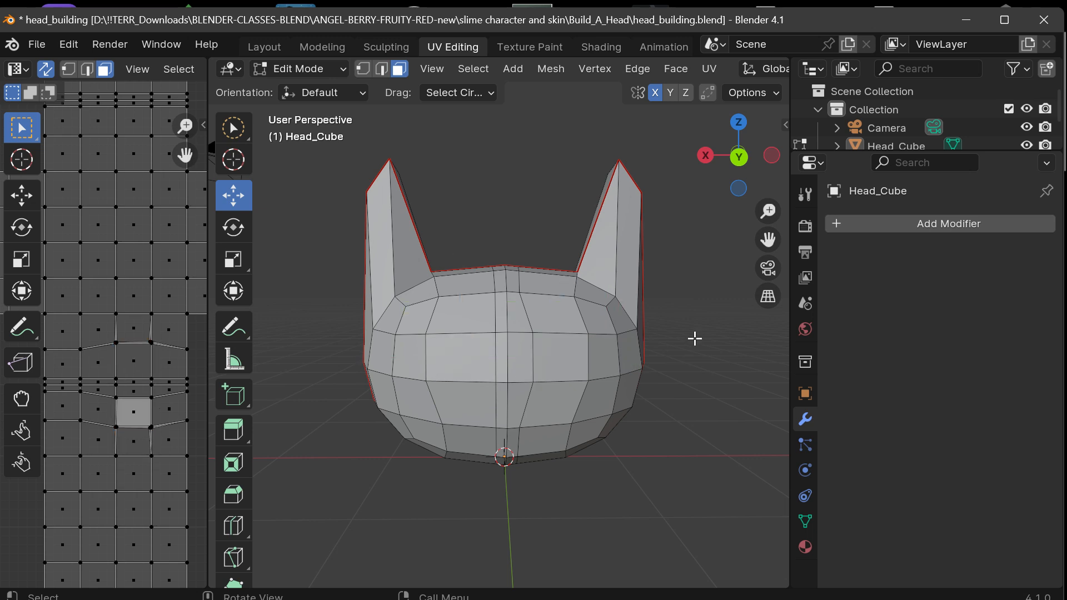
Undo the mirrored face move and the selection changes that followed it.
{"action": "key", "text": "ctrl+z"}
{"action": "key", "text": "ctrl+z"}
{"action": "key", "text": "ctrl+z"}
{"action": "key", "text": "ctrl+z"}
{"action": "key", "text": "ctrl+z"}
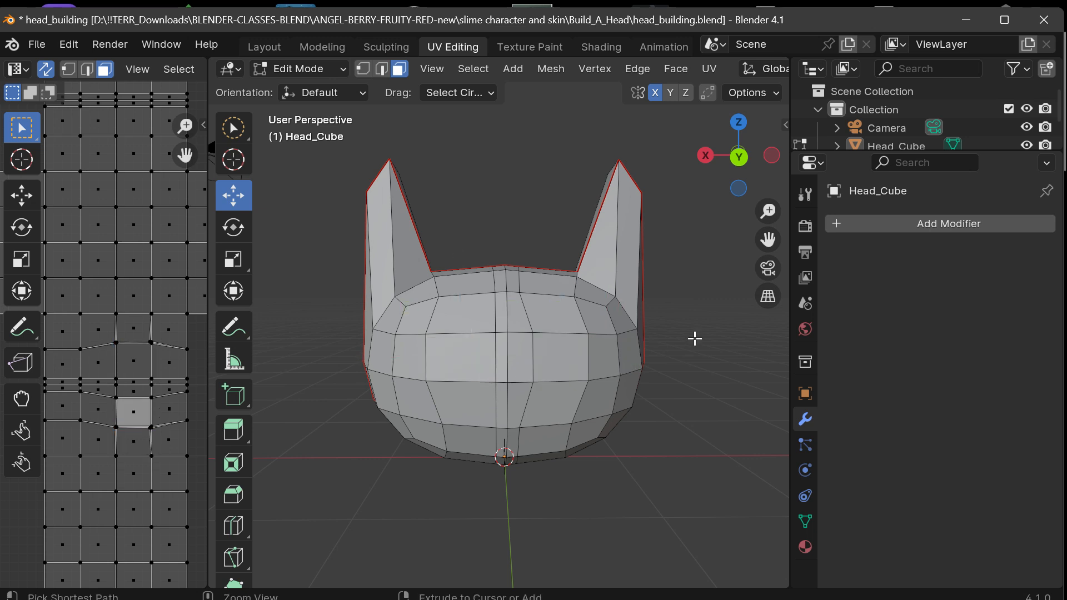
{"action": "key", "text": "ctrl+z"}
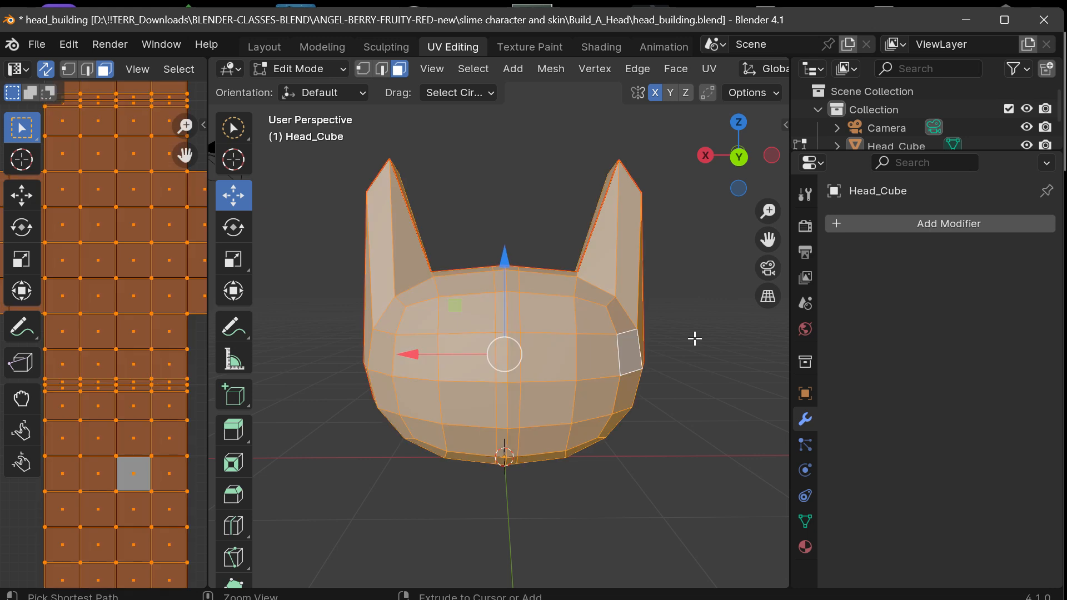
{"action": "key", "text": "ctrl+z"}
{"action": "key", "text": "ctrl+z"}
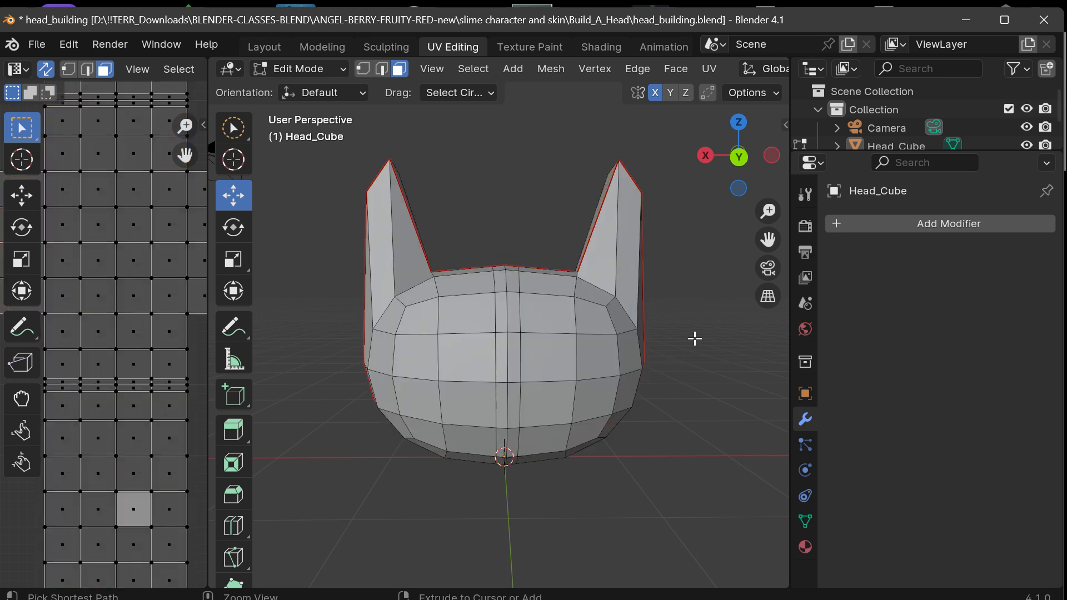
Try moving front faces on the -X side along X with Correct Face Attributes on, and undo the moves.
{"action": "left_click", "coordinate": [605, 364]}
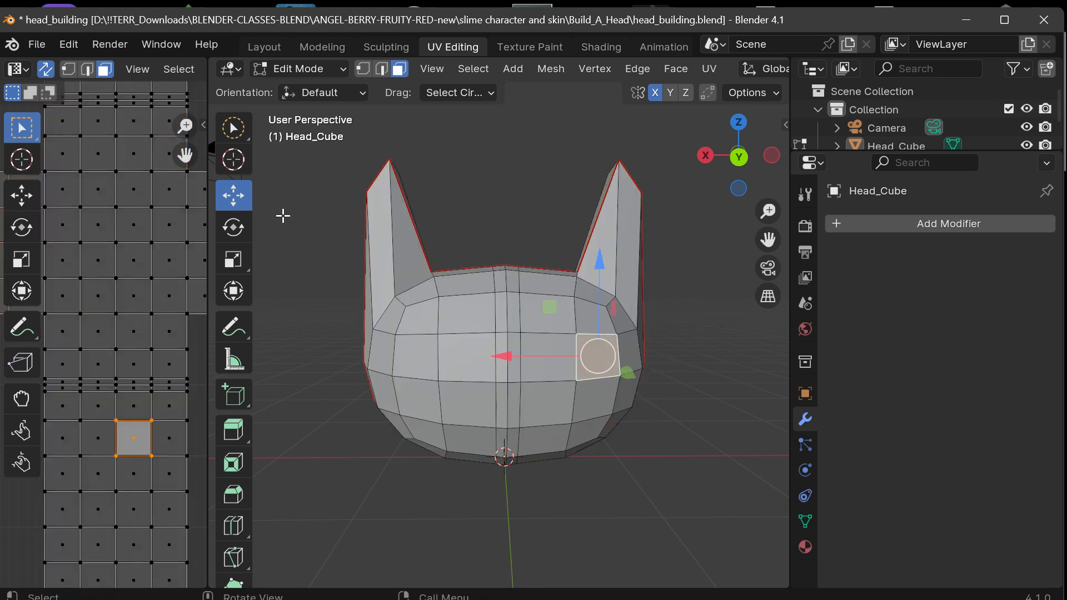
{"action": "left_click_drag", "start_coordinate": [504, 356], "coordinate": [569, 369]}
{"action": "key", "text": "ctrl+z"}
{"action": "left_click_drag", "start_coordinate": [471, 357], "coordinate": [522, 360]}
{"action": "key", "text": "ctrl+z"}
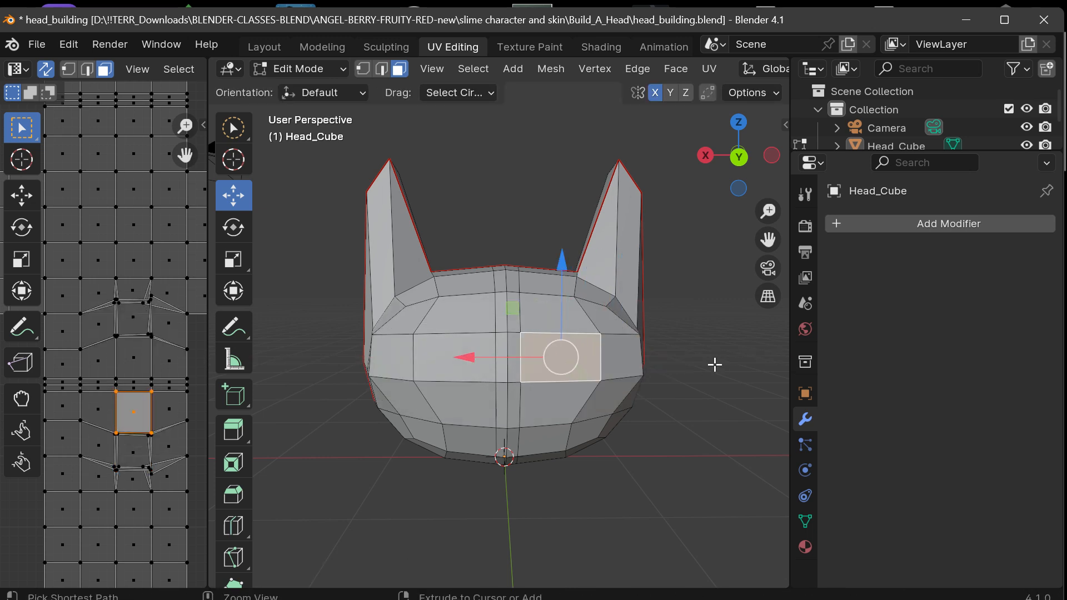
{"action": "key", "text": "ctrl+z"}
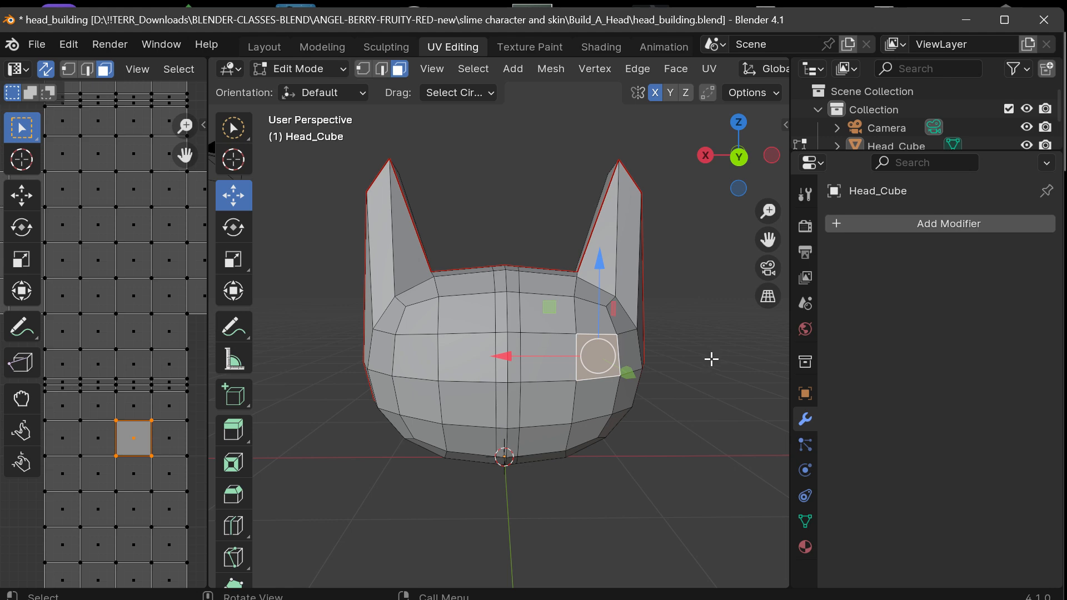
Turn off Correct Face Attributes in the transform options, leaving X mirroring on.
{"action": "scroll", "coordinate": [673, 251], "scroll_direction": "up", "scroll_amount": 2}
{"action": "mouse_move", "coordinate": [722, 164]}
{"action": "left_mouse_down"}
{"action": "mouse_move", "coordinate": [567, 167]}
{"action": "mouse_move", "coordinate": [718, 164]}
{"action": "left_mouse_up"}
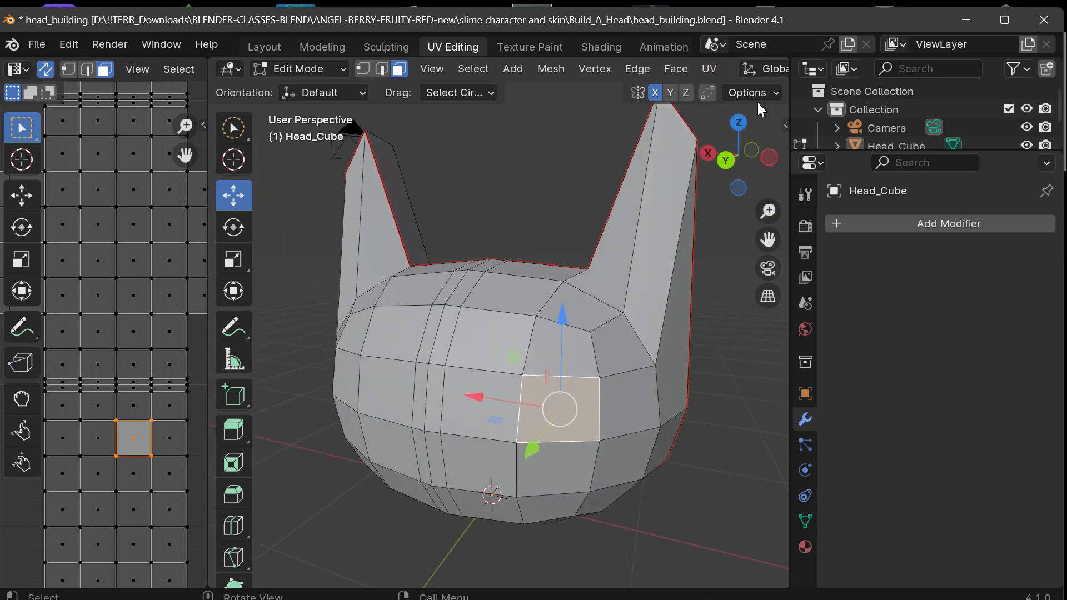
{"action": "left_click", "coordinate": [755, 90]}
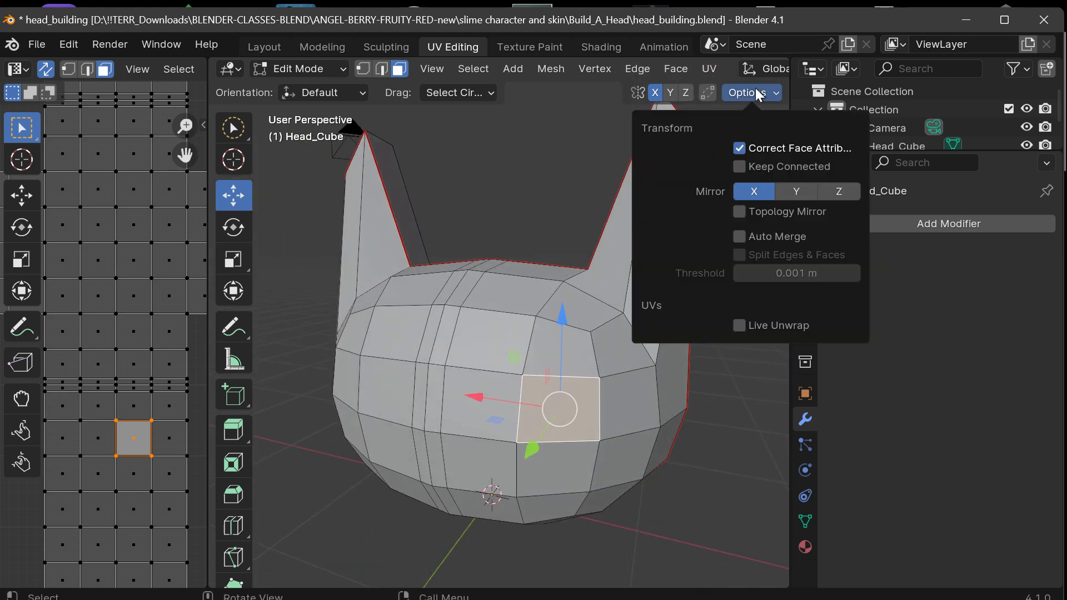
{"action": "left_click", "coordinate": [743, 148]}
{"action": "left_click", "coordinate": [548, 173]}
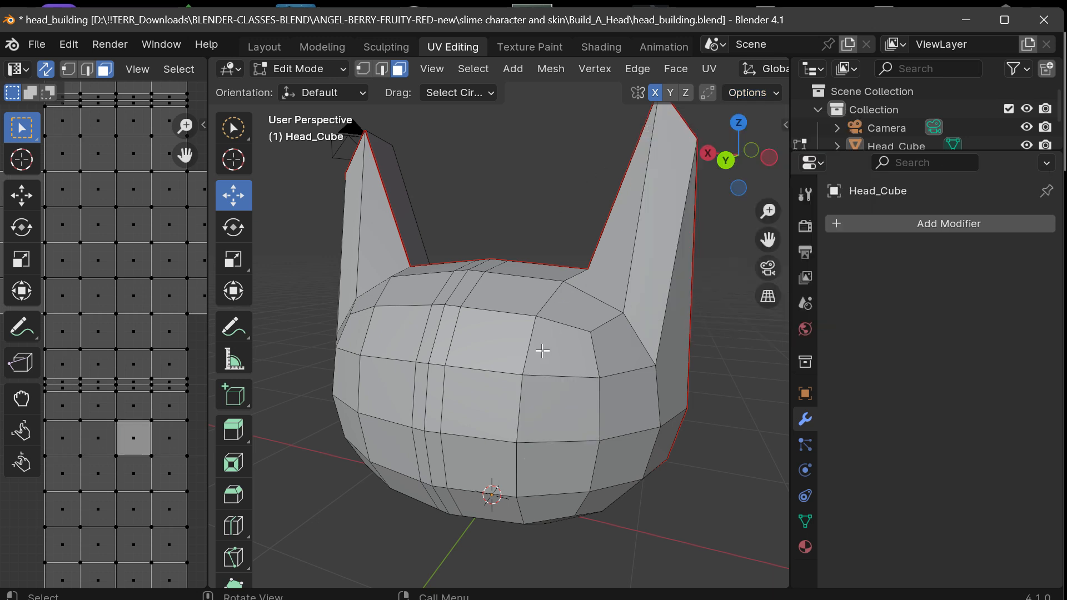
{"action": "left_click", "coordinate": [741, 90]}
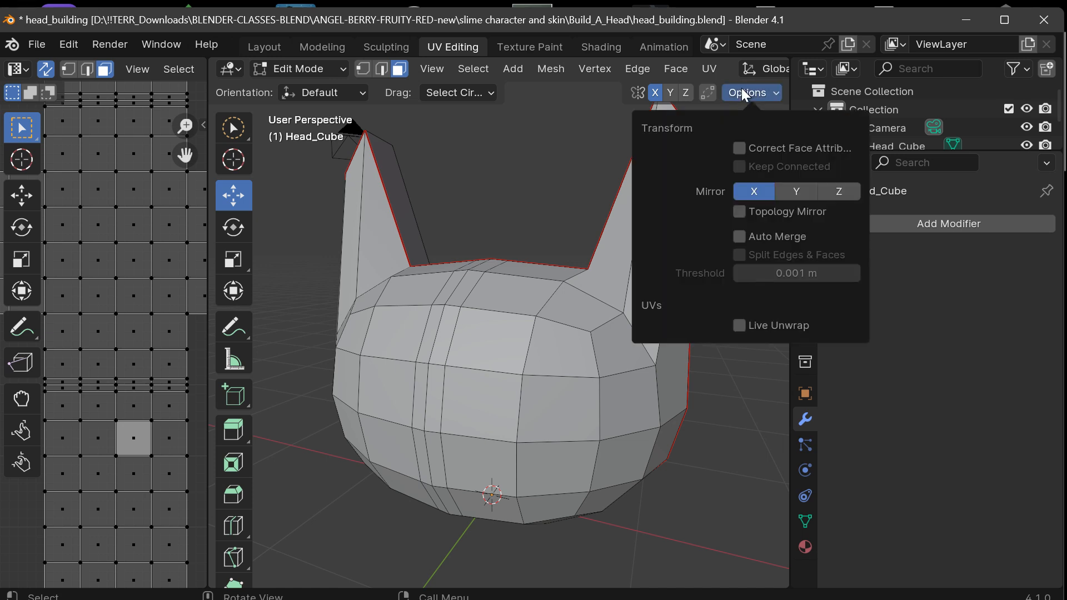
{"action": "left_click", "coordinate": [744, 148]}
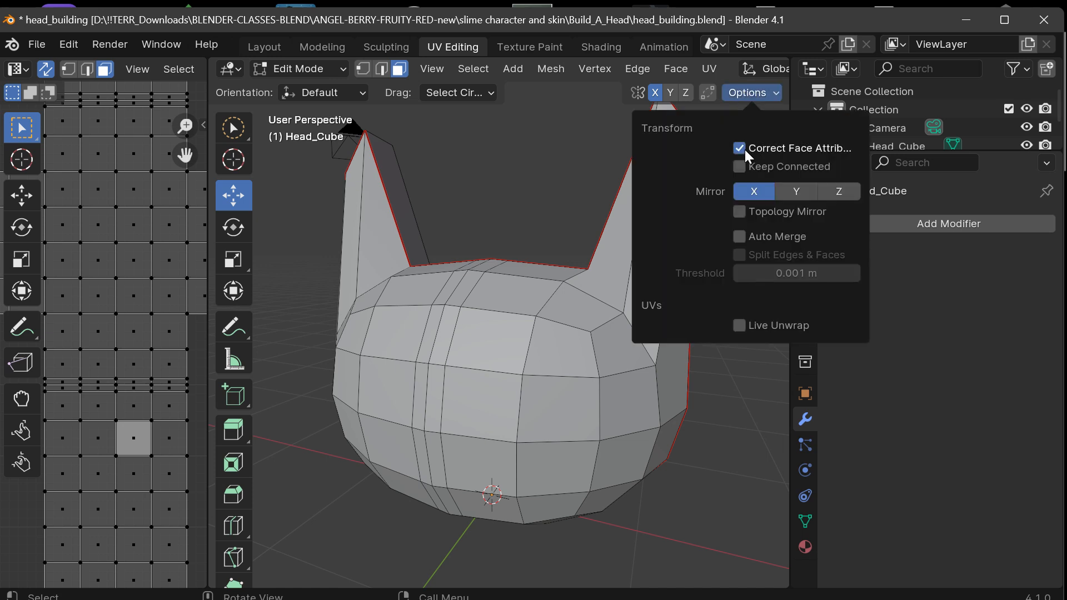
{"action": "left_click", "coordinate": [745, 149]}
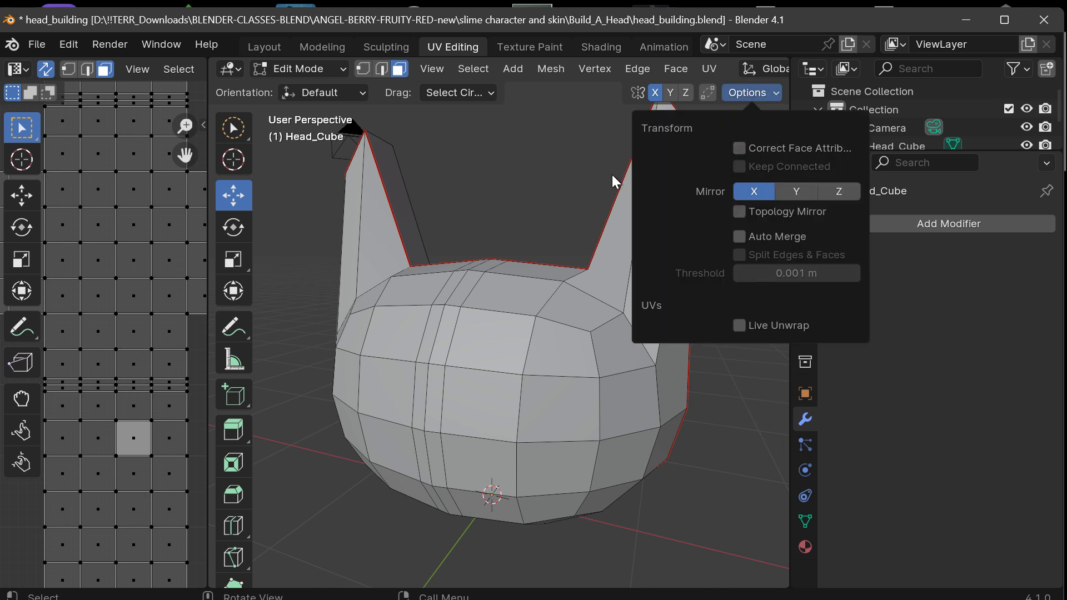
Without attribute correction, try moving the outer front face on the -X side outward along X, and undo the move.
{"action": "left_click", "coordinate": [538, 393]}
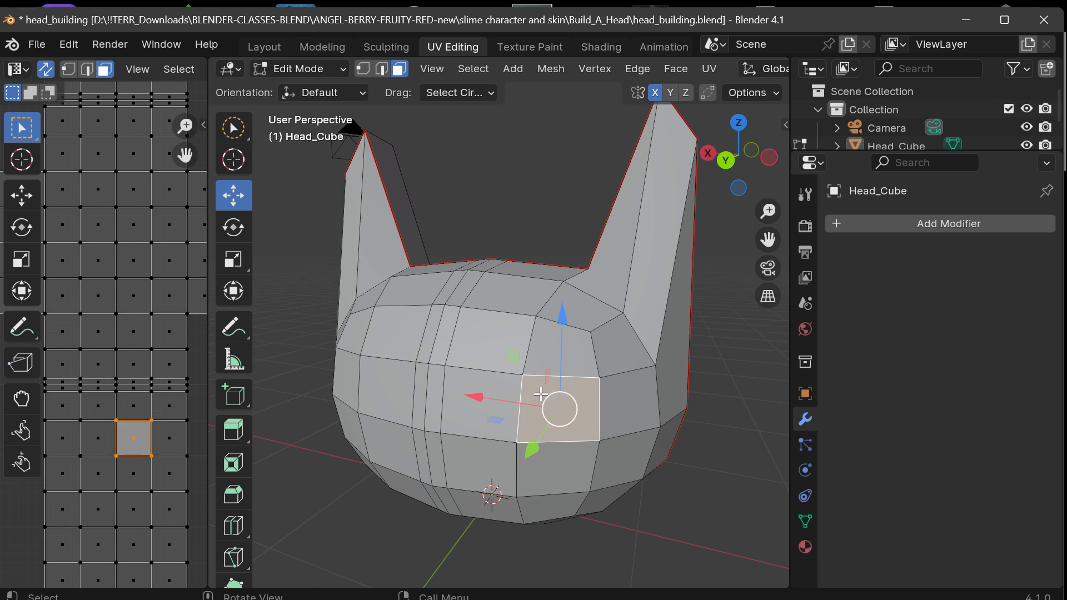
{"action": "left_click_drag", "start_coordinate": [485, 396], "coordinate": [508, 401]}
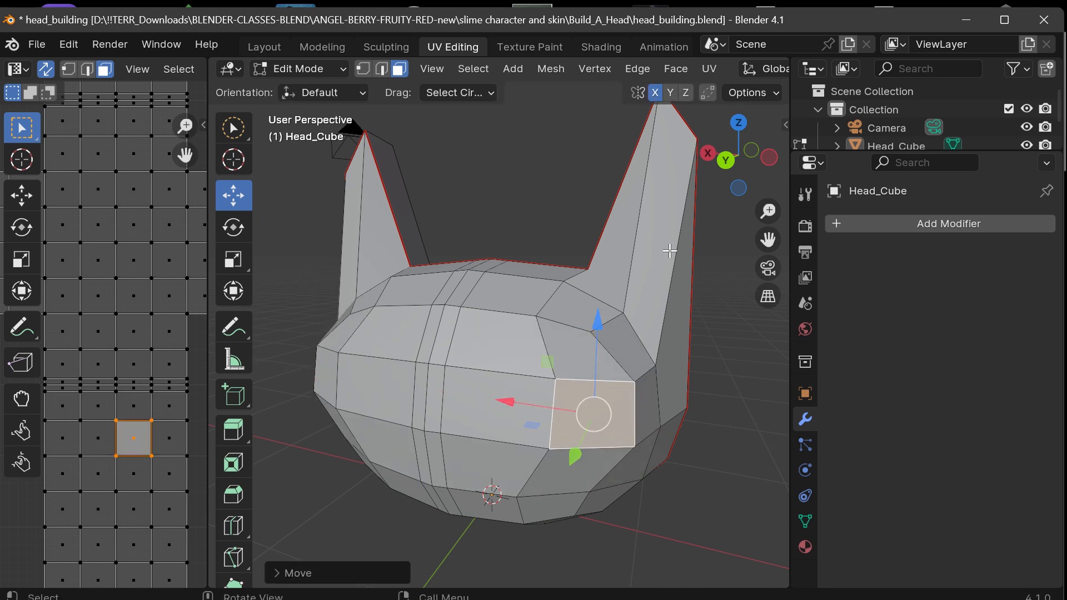
{"action": "left_click_drag", "start_coordinate": [744, 169], "coordinate": [502, 209]}
{"action": "left_click", "coordinate": [502, 209]}
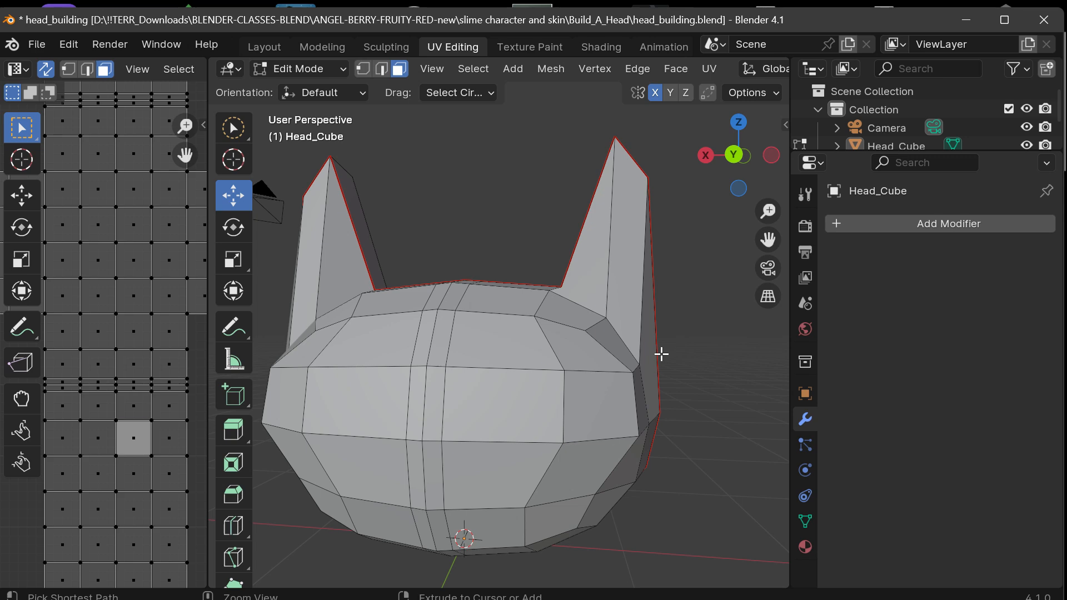
{"action": "key", "text": "ctrl+z"}
{"action": "key", "text": "ctrl+z"}
Try moving the -X front face beside the center strip along X without attribute correction, and undo the move.
{"action": "left_click", "coordinate": [509, 414]}
{"action": "left_click_drag", "start_coordinate": [406, 409], "coordinate": [433, 410]}
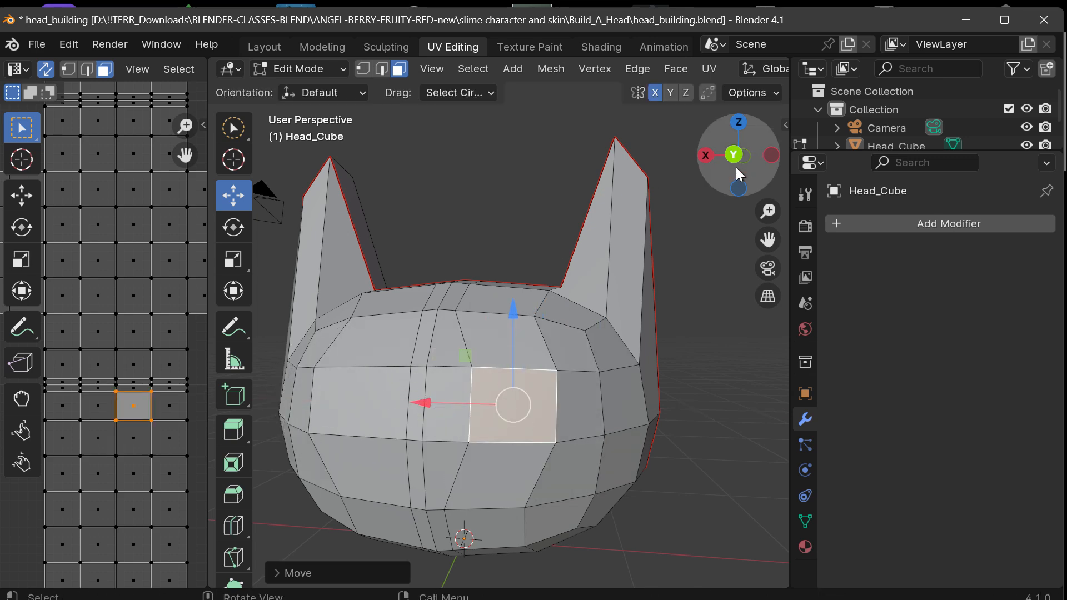
{"action": "left_click_drag", "start_coordinate": [737, 173], "coordinate": [686, 302]}
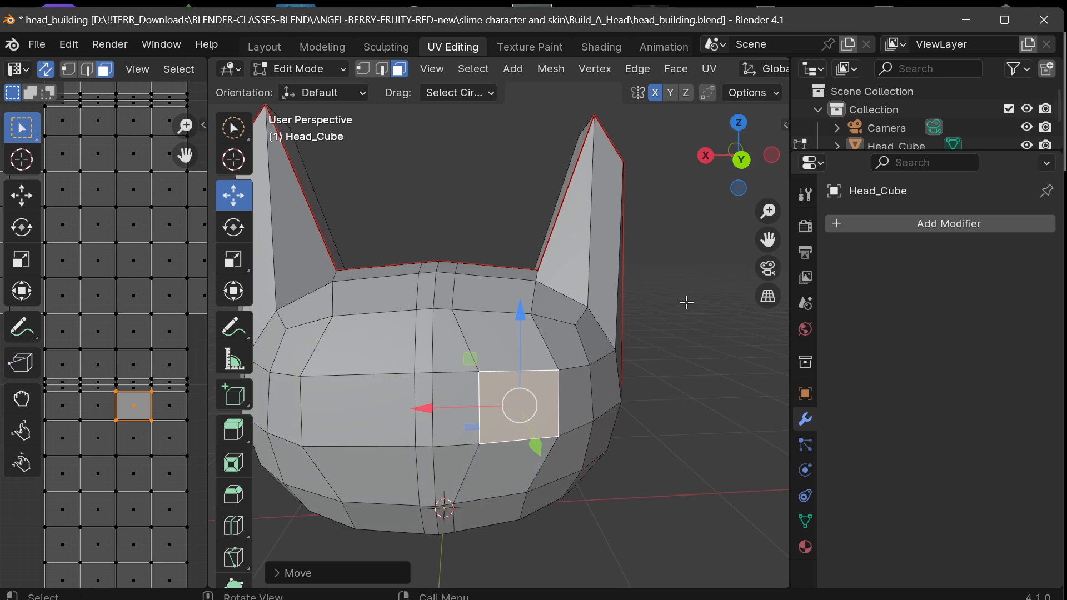
{"action": "left_click", "coordinate": [686, 302]}
{"action": "key", "text": "ctrl+z"}
{"action": "key", "text": "ctrl+z"}
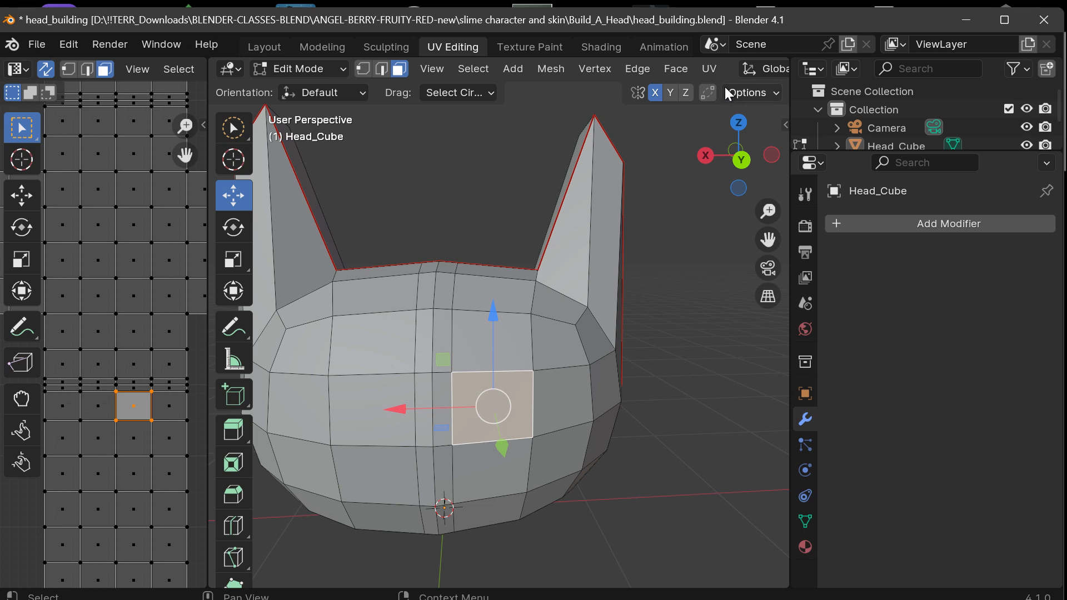
Turn Correct Face Attributes back on and disable X mirroring in the transform options.
{"action": "left_click", "coordinate": [753, 94]}
{"action": "left_click", "coordinate": [755, 148]}
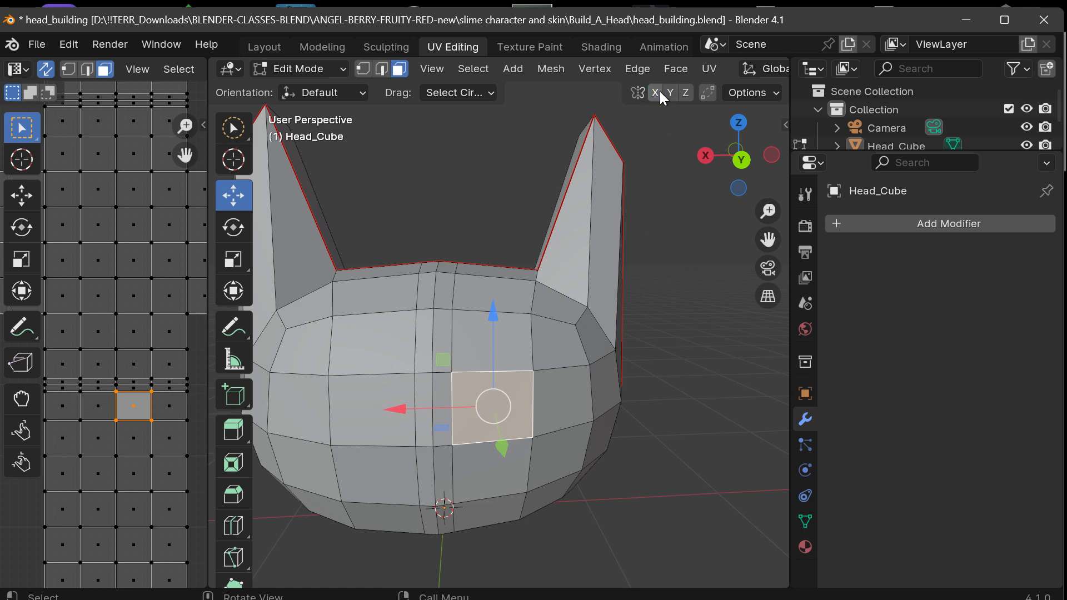
{"action": "left_click", "coordinate": [751, 92]}
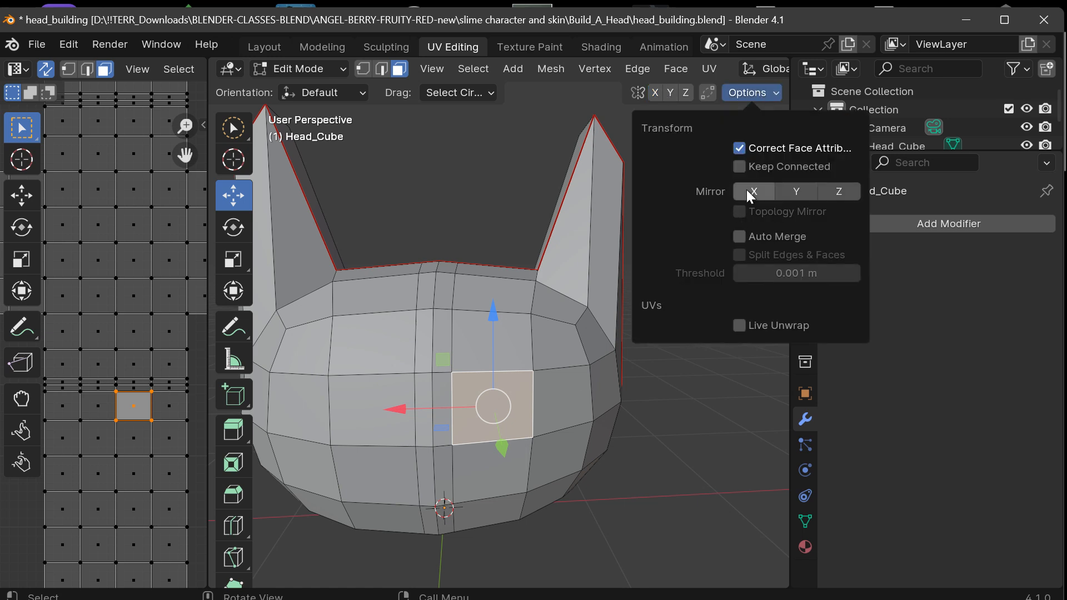
{"action": "left_click", "coordinate": [745, 148]}
{"action": "left_click", "coordinate": [741, 146]}
{"action": "left_click", "coordinate": [502, 141]}
Without X mirroring, move the outer front face on the -X side outward along X so it protrudes from the head.
{"action": "left_click", "coordinate": [562, 403]}
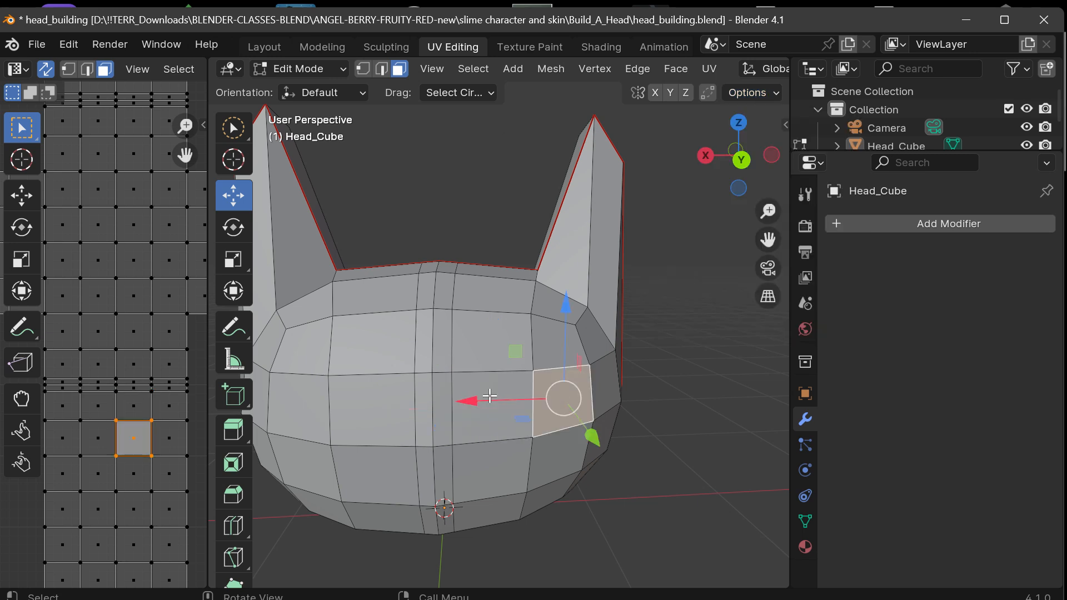
{"action": "left_click_drag", "start_coordinate": [479, 397], "coordinate": [571, 395]}
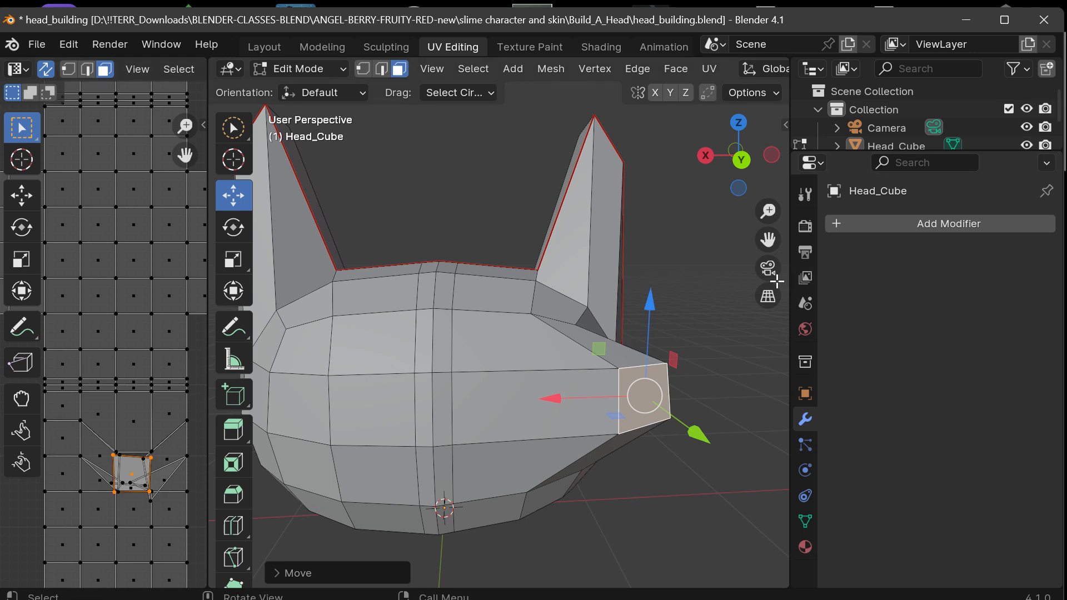
{"action": "scroll", "coordinate": [774, 281], "scroll_direction": "down", "scroll_amount": 2}
{"action": "left_click_drag", "start_coordinate": [765, 174], "coordinate": [747, 156]}
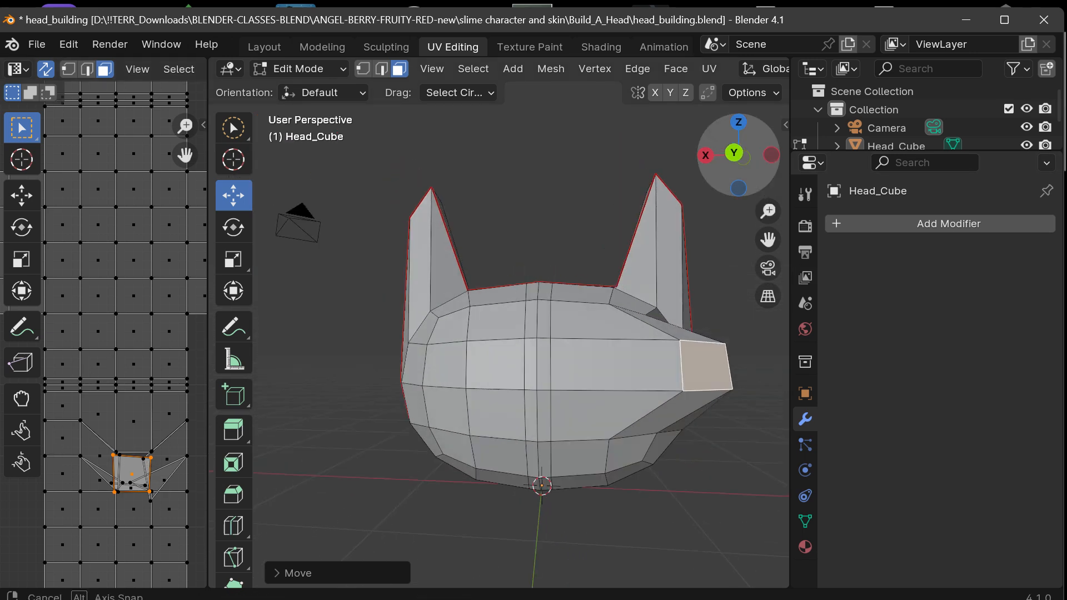
Undo the face selections and the outward move of the -X outer front face, back to the state with X mirroring on.
{"action": "left_click", "coordinate": [447, 382]}
{"action": "left_click_drag", "start_coordinate": [300, 354], "coordinate": [141, 359]}
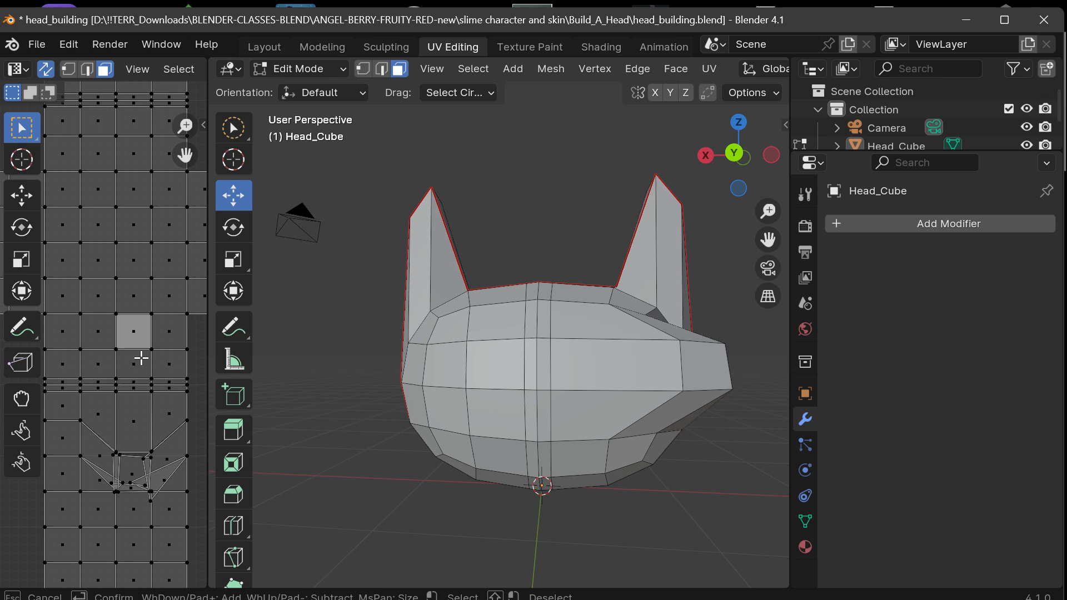
{"action": "left_click", "coordinate": [475, 379]}
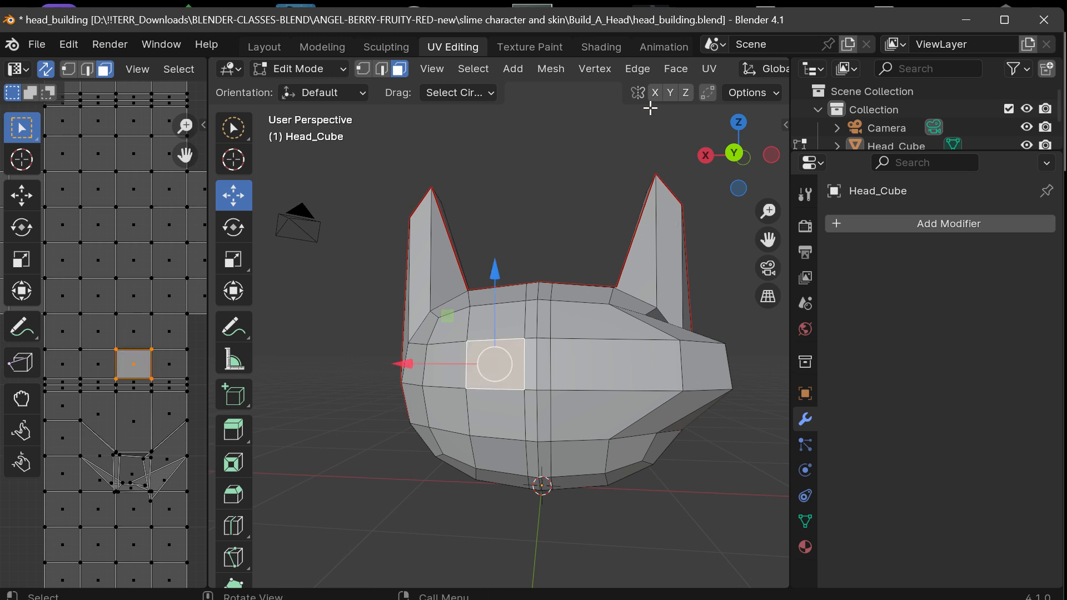
{"action": "key", "text": "ctrl+z"}
{"action": "key", "text": "ctrl+z"}
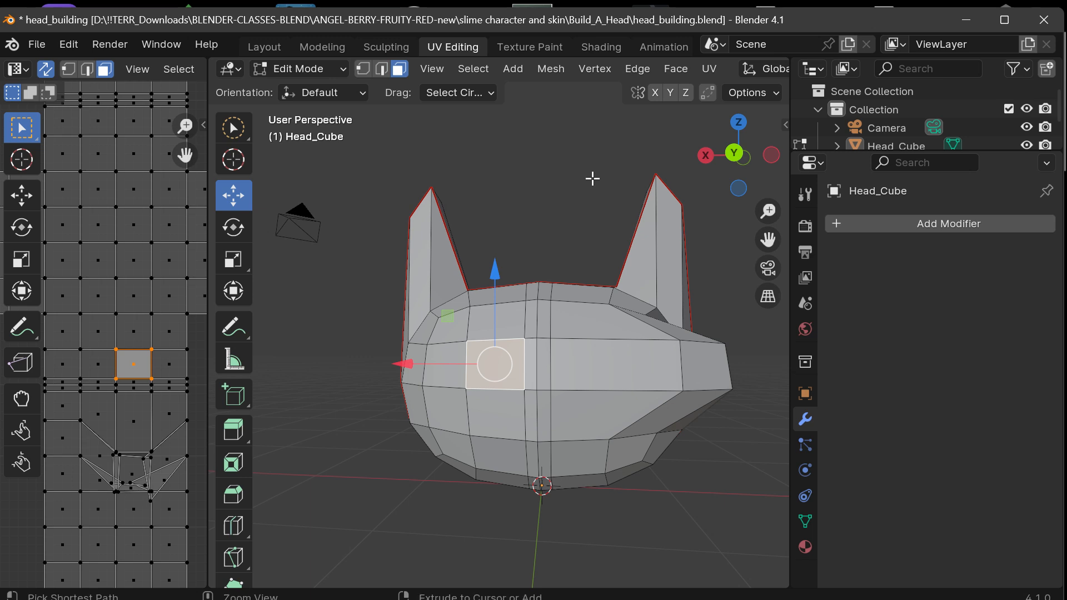
{"action": "key", "text": "ctrl+z"}
{"action": "key", "text": "ctrl+z"}
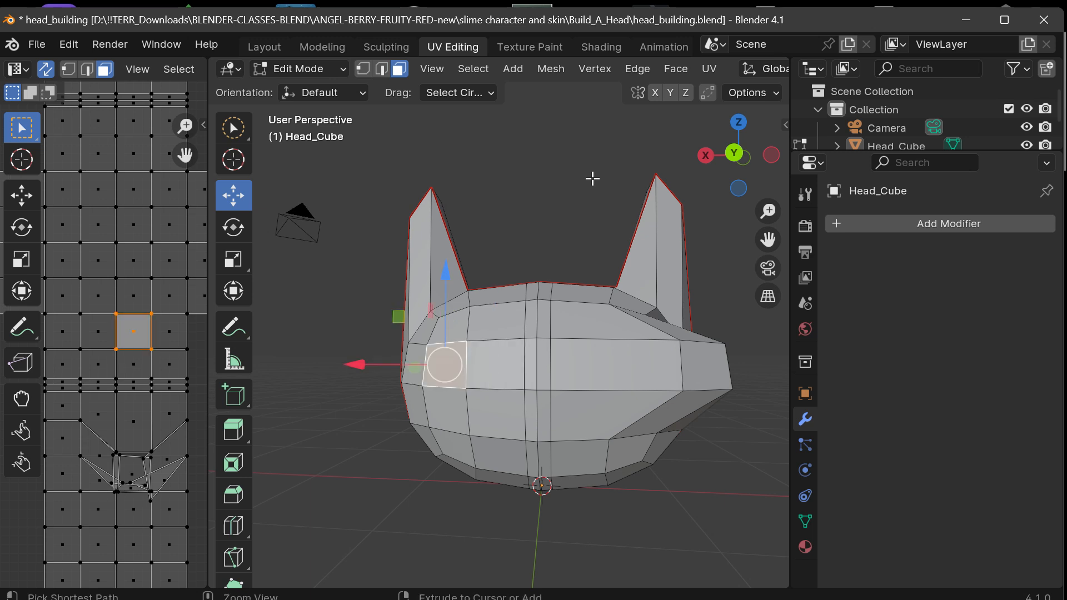
{"action": "key", "text": "ctrl+z"}
{"action": "key", "text": "ctrl+z"}
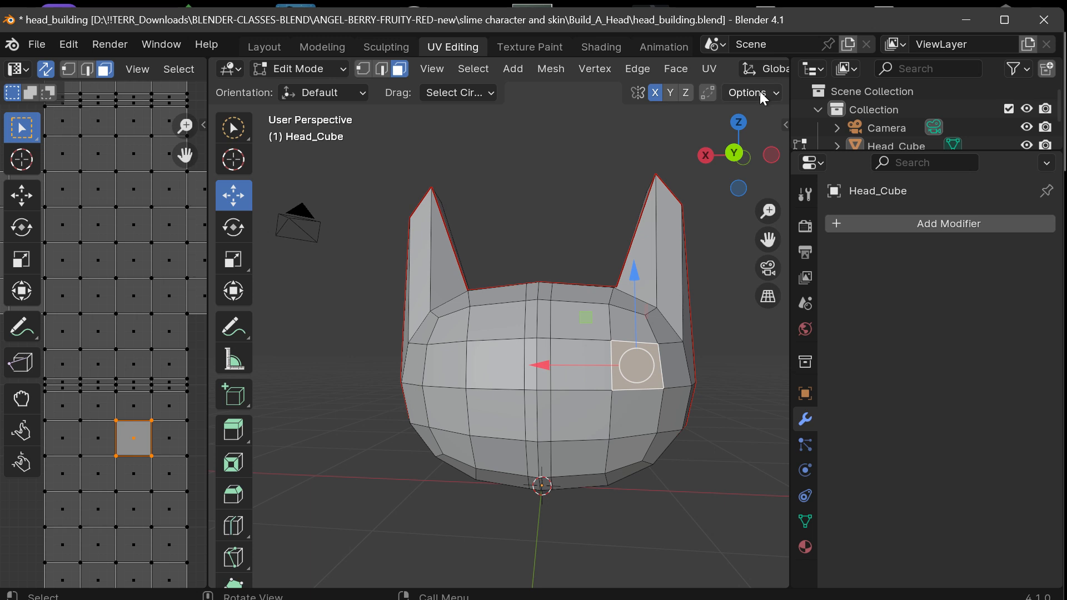
Turn Correct Face Attributes off and toggle X mirroring in the transform options.
{"action": "left_click", "coordinate": [776, 68]}
{"action": "left_click", "coordinate": [630, 163]}
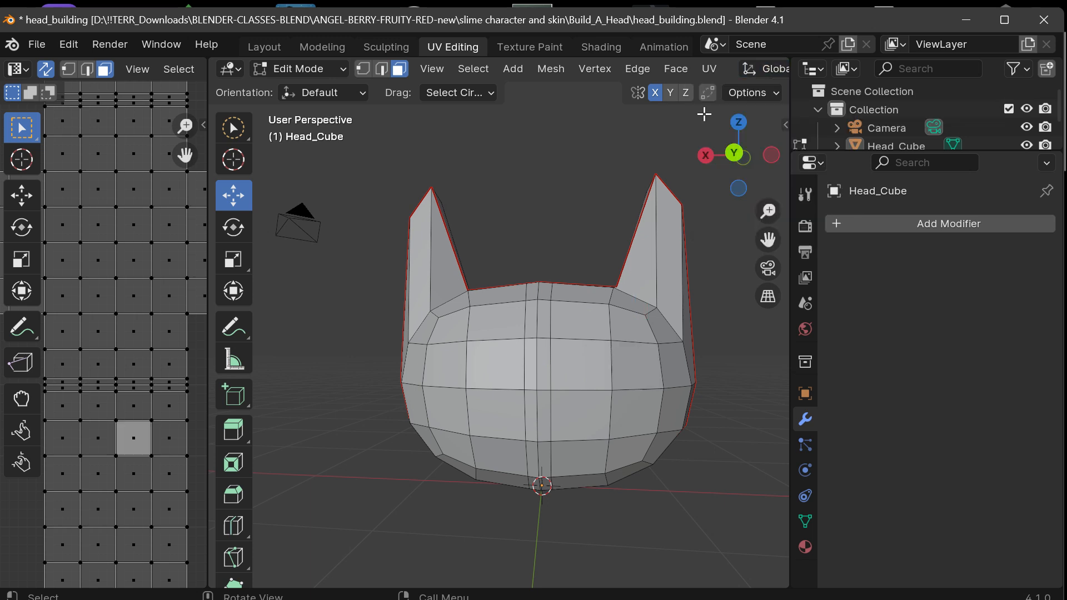
{"action": "left_click", "coordinate": [764, 90]}
{"action": "left_click", "coordinate": [738, 146]}
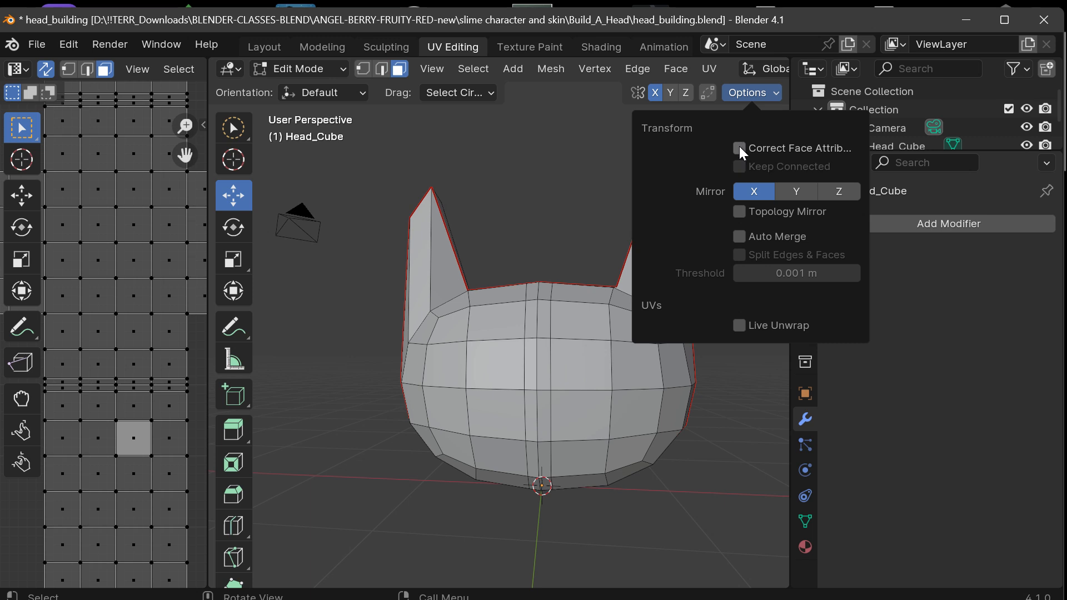
{"action": "left_click", "coordinate": [748, 191]}
{"action": "left_click", "coordinate": [747, 208]}
Try moving the -X front face beside the center strip outward along X, check the head in Object Mode, and undo the move.
{"action": "left_click", "coordinate": [597, 375]}
{"action": "left_click_drag", "start_coordinate": [484, 365], "coordinate": [503, 366]}
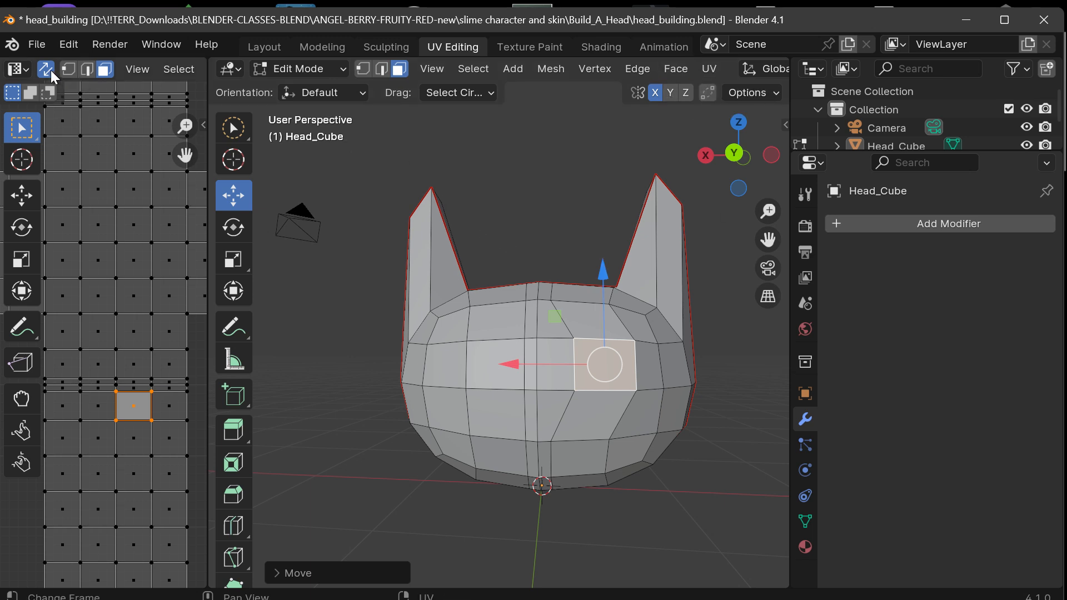
{"action": "left_click", "coordinate": [528, 202]}
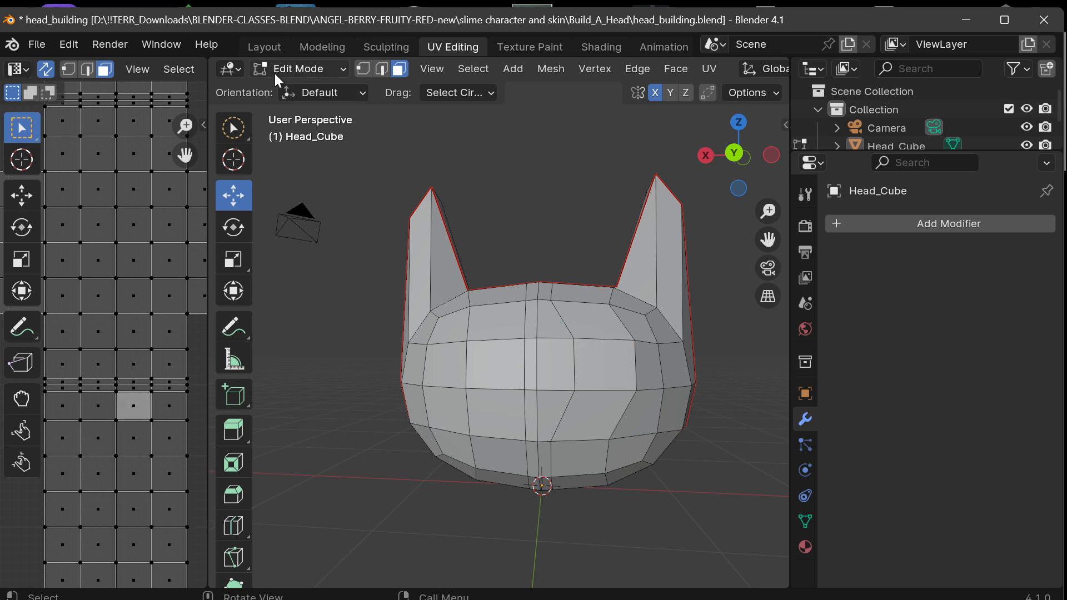
{"action": "left_click", "coordinate": [279, 67]}
{"action": "left_click", "coordinate": [298, 90]}
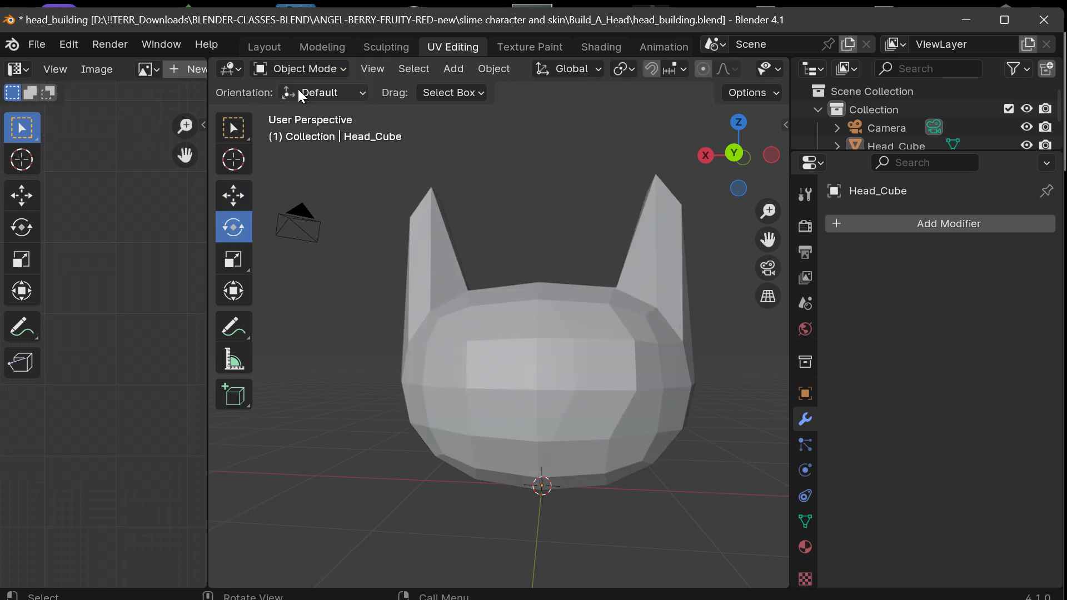
{"action": "left_click", "coordinate": [297, 69]}
{"action": "left_click", "coordinate": [300, 109]}
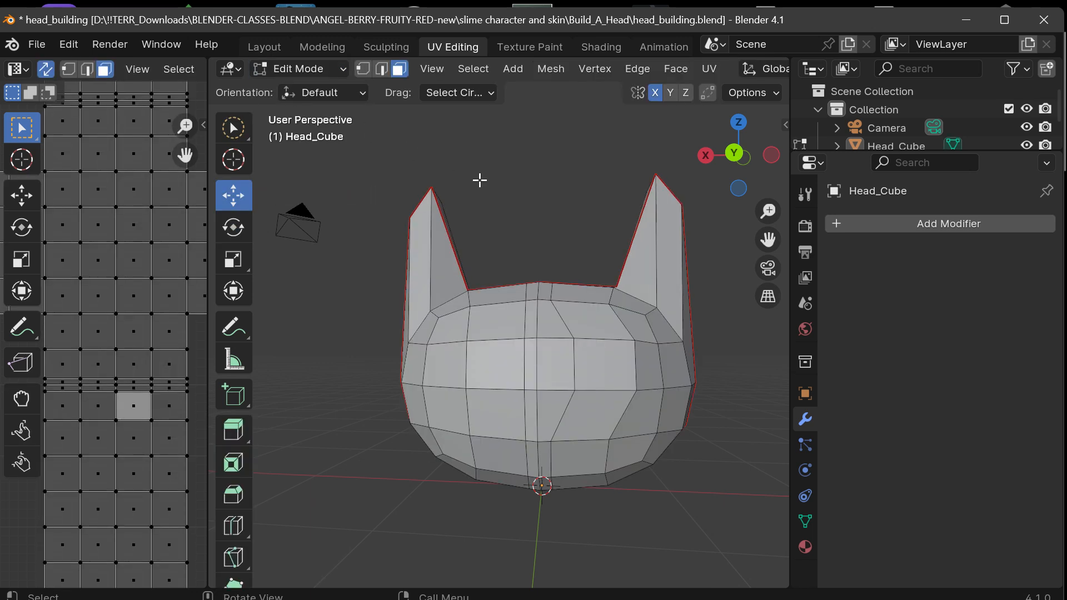
{"action": "key", "text": "ctrl+z"}
{"action": "key", "text": "ctrl+z"}
{"action": "key", "text": "ctrl+z"}
{"action": "key", "text": "ctrl+z"}
{"action": "key", "text": "ctrl+z"}
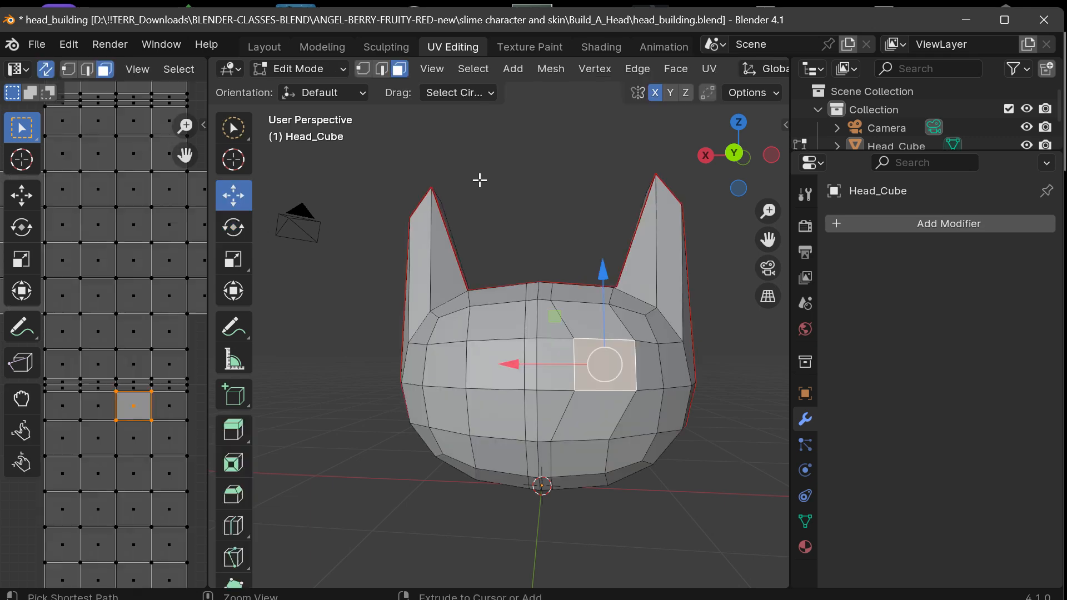
{"action": "middle_click_drag", "start_coordinate": [479, 180], "coordinate": [550, 250]}
{"action": "left_click_drag", "start_coordinate": [769, 190], "coordinate": [737, 165]}
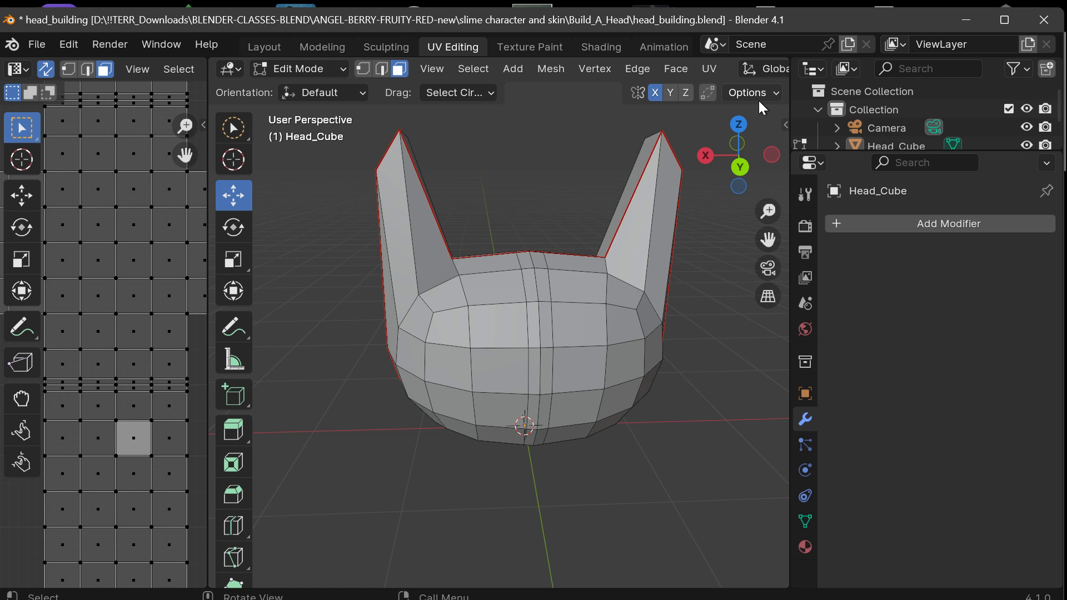
Try once more to move the front face on the -X side of the center strip along X, and undo it.
{"action": "left_click", "coordinate": [586, 355]}
{"action": "left_click_drag", "start_coordinate": [747, 179], "coordinate": [732, 162]}
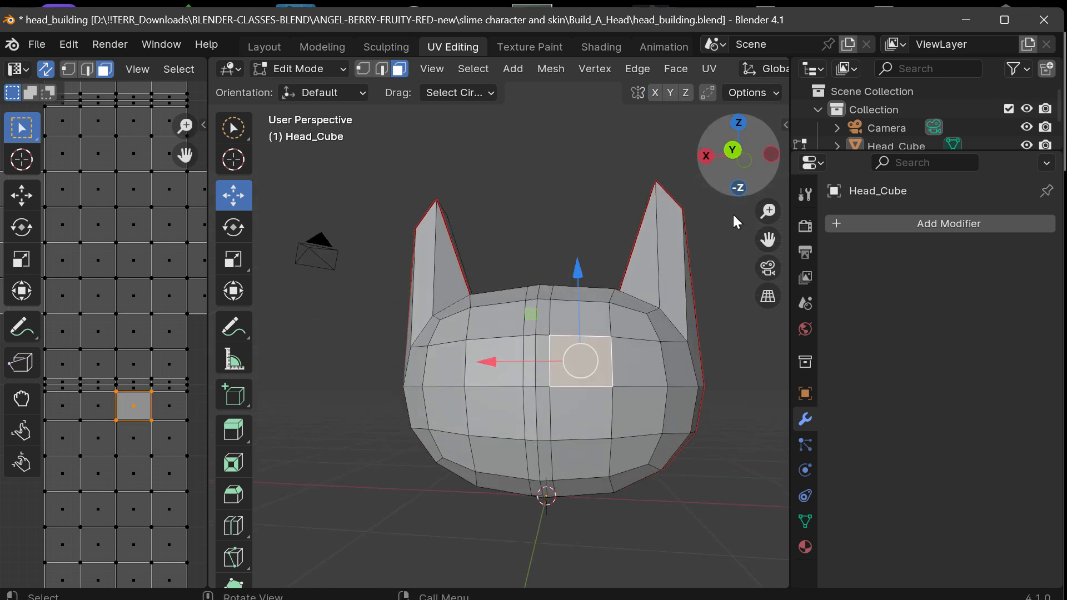
{"action": "left_click_drag", "start_coordinate": [500, 362], "coordinate": [521, 368]}
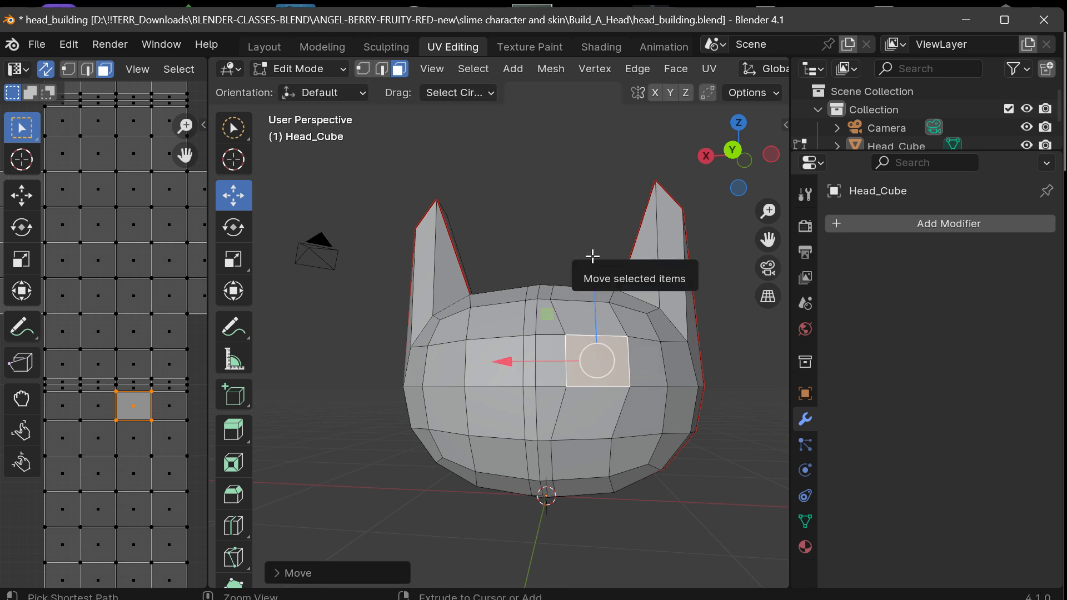
{"action": "key", "text": "ctrl+z"}
{"action": "key", "text": "ctrl+z"}
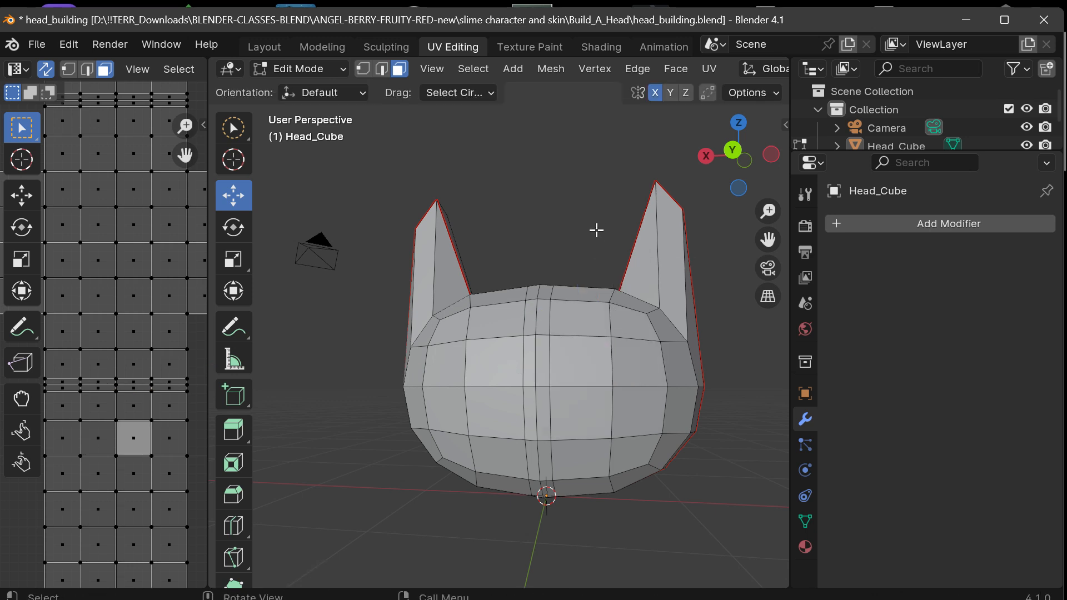
In edge selection, select the vertical edge loop bounding the center strip on the -X side and move it outward along X.
{"action": "left_click", "coordinate": [550, 324], "text": "alt"}
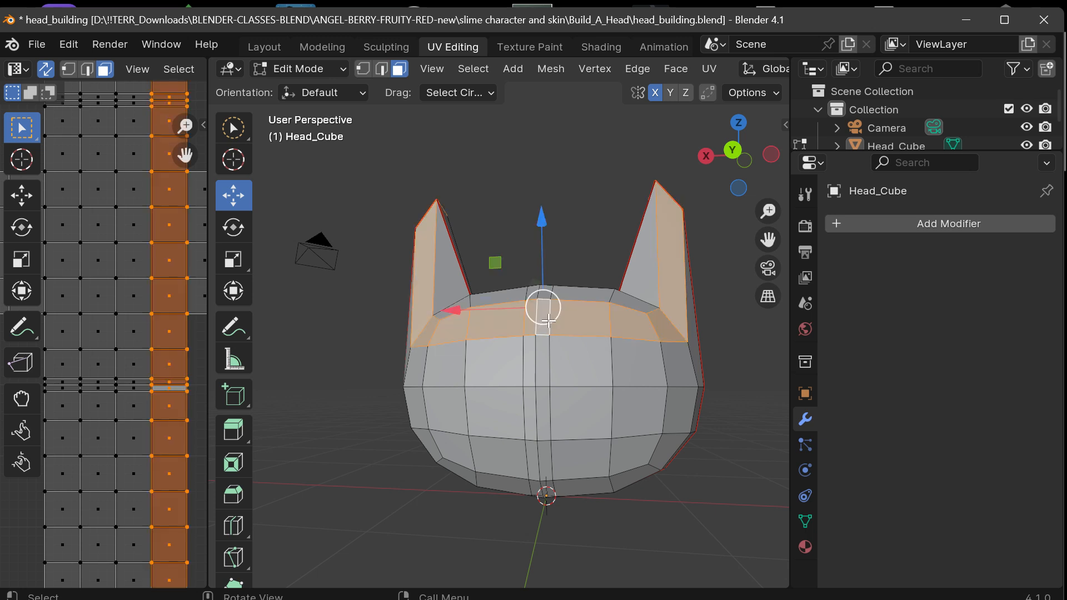
{"action": "left_click", "coordinate": [533, 205]}
{"action": "left_click", "coordinate": [383, 70]}
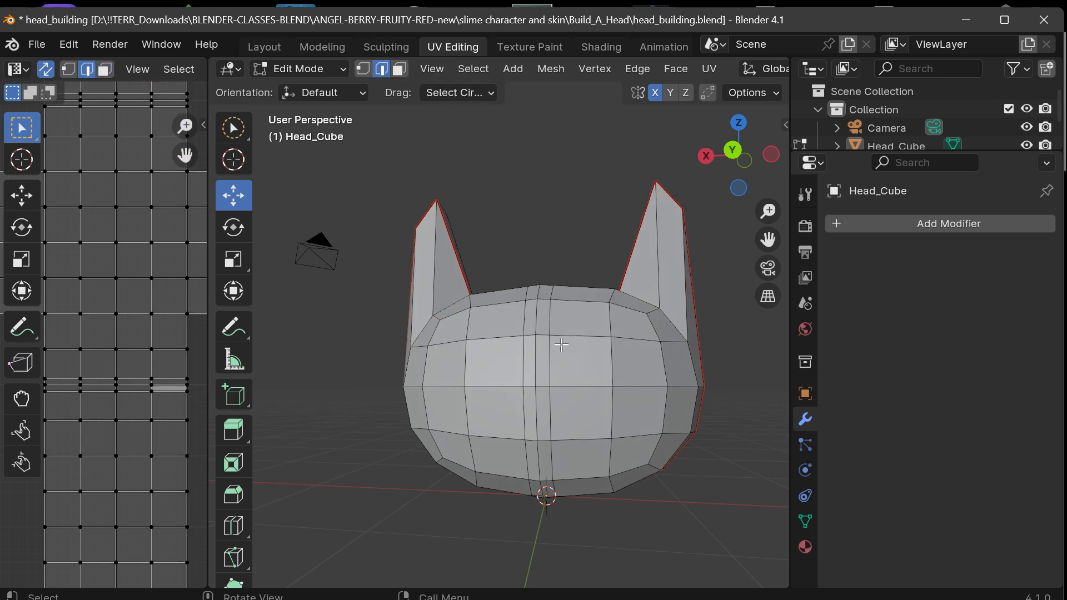
{"action": "left_click", "coordinate": [550, 361], "text": "alt"}
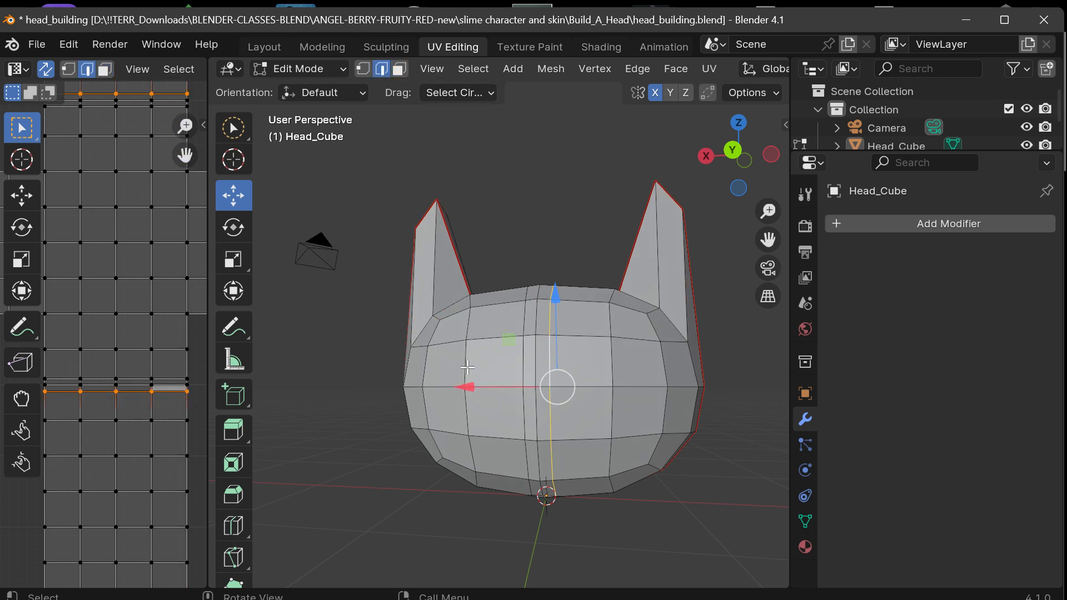
{"action": "left_click_drag", "start_coordinate": [468, 387], "coordinate": [480, 385]}
{"action": "left_click_drag", "start_coordinate": [743, 162], "coordinate": [756, 168]}
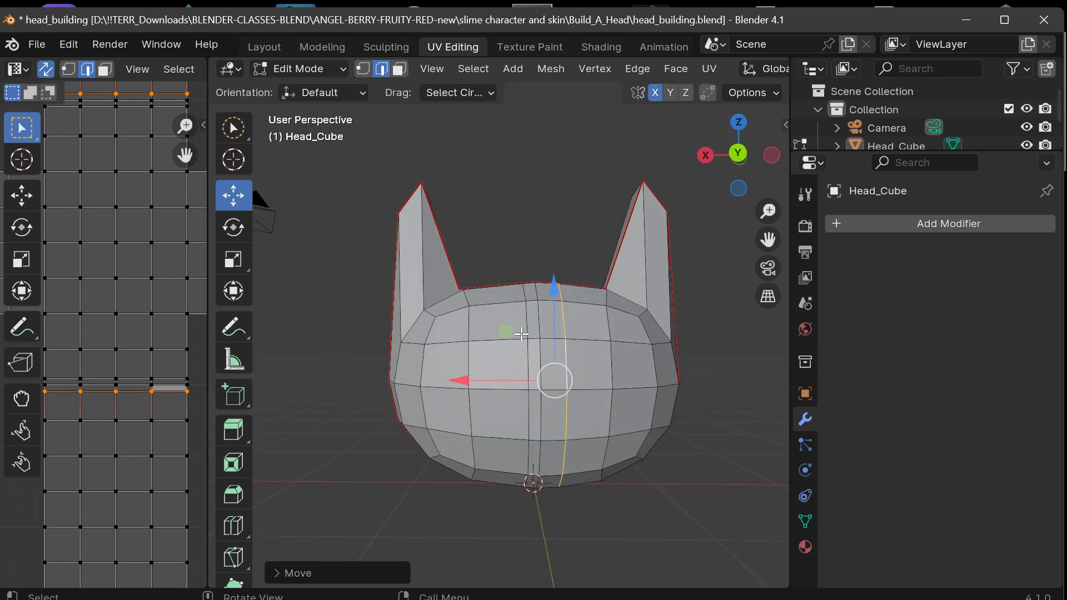
Move the center strip's vertical edge loop on the +X side outward along X, undoing a first attempt before repeating the move.
{"action": "key", "text": "ctrl+z"}
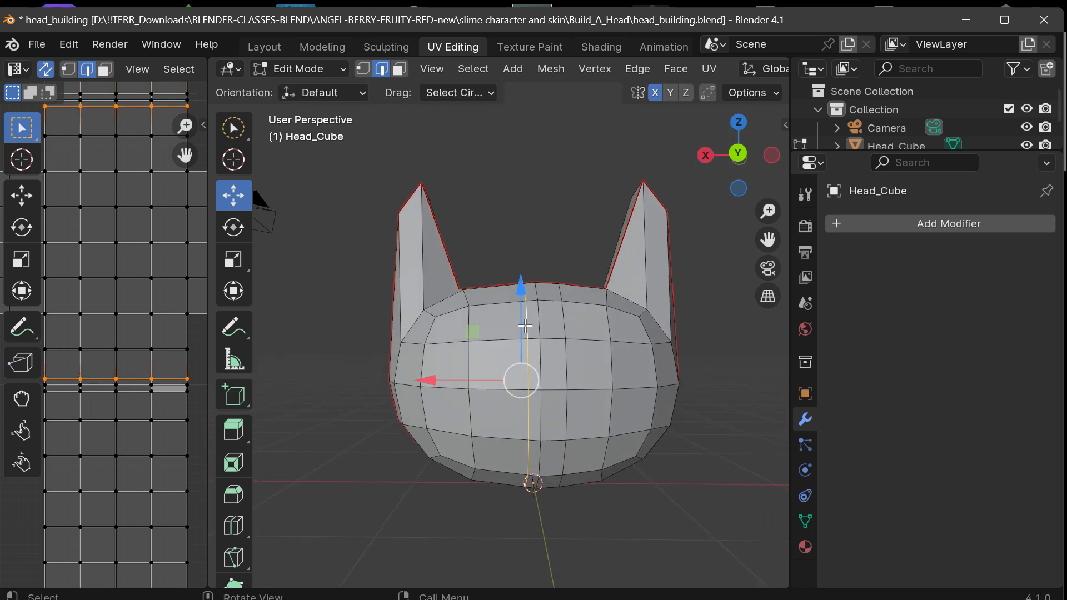
{"action": "key", "text": "g"}
{"action": "left_click", "coordinate": [415, 387]}
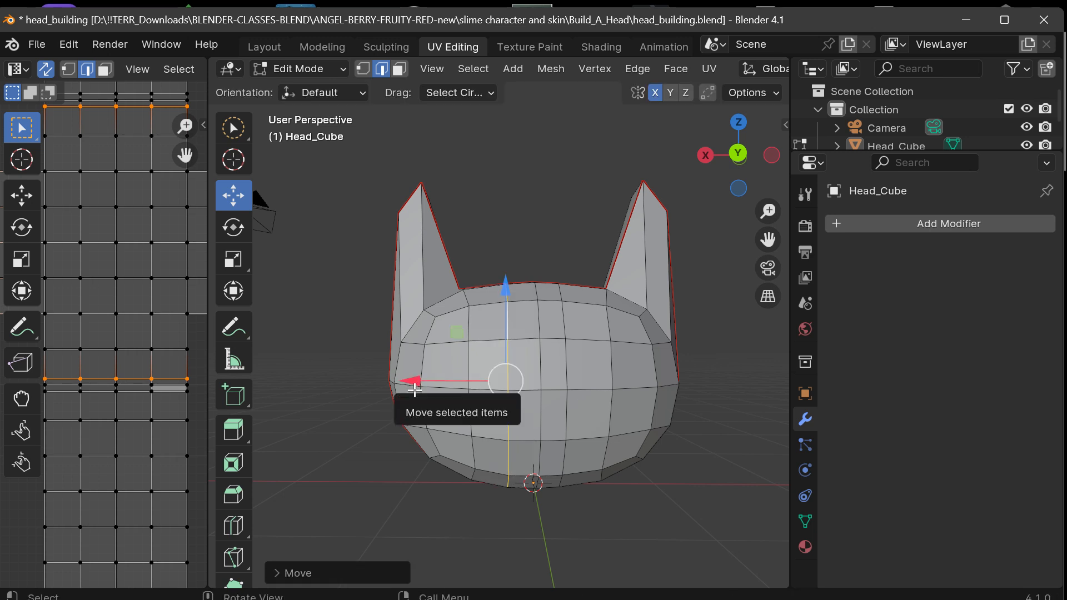
{"action": "key", "text": "ctrl+z"}
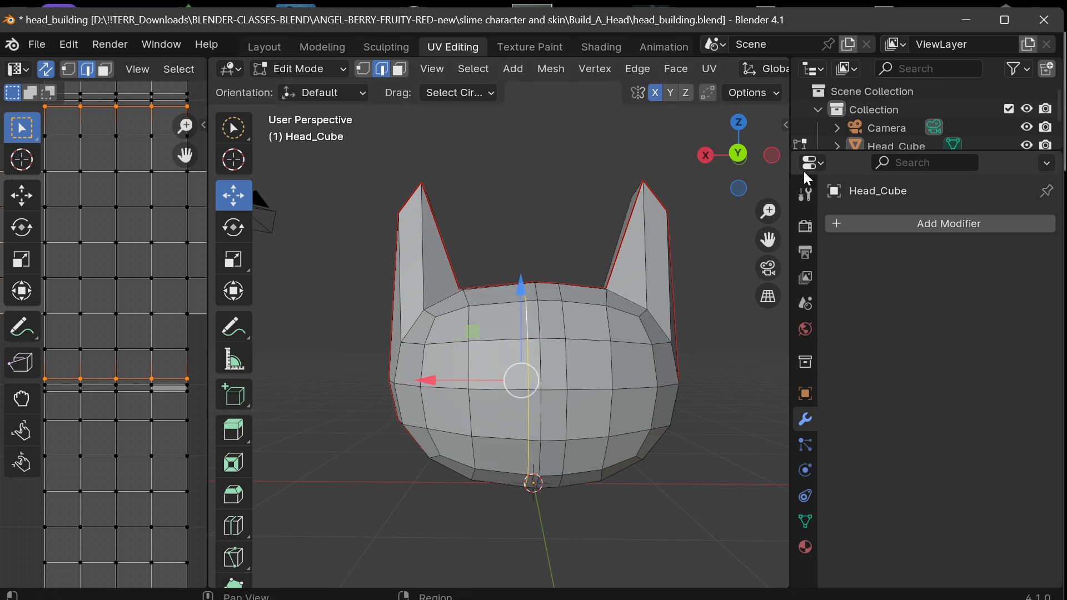
{"action": "left_click_drag", "start_coordinate": [761, 171], "coordinate": [736, 172]}
{"action": "scroll", "coordinate": [638, 334], "scroll_direction": "up", "scroll_amount": 3}
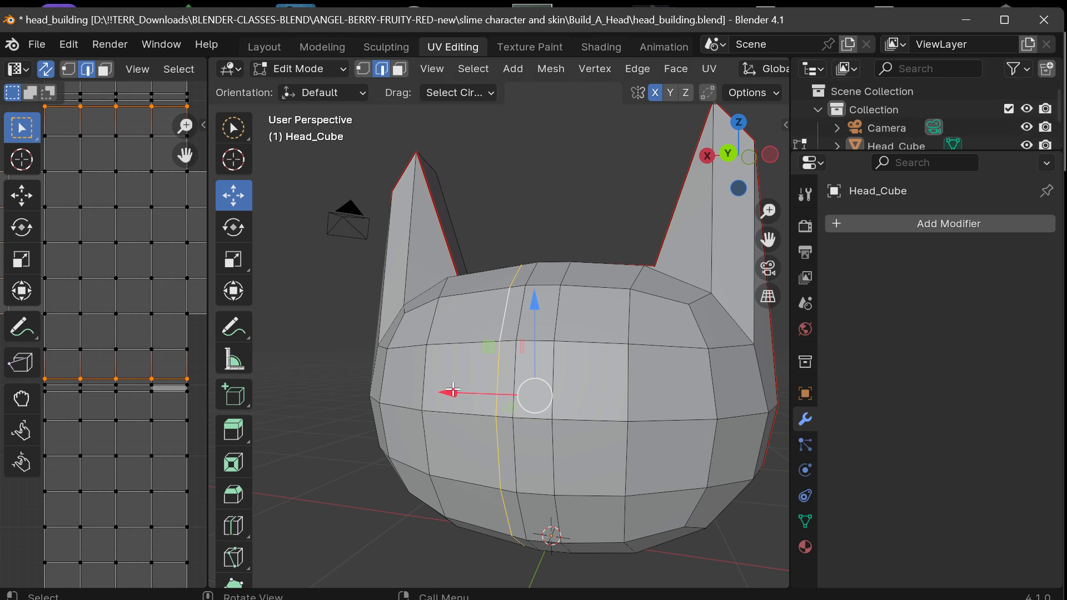
{"action": "left_click_drag", "start_coordinate": [453, 390], "coordinate": [435, 388]}
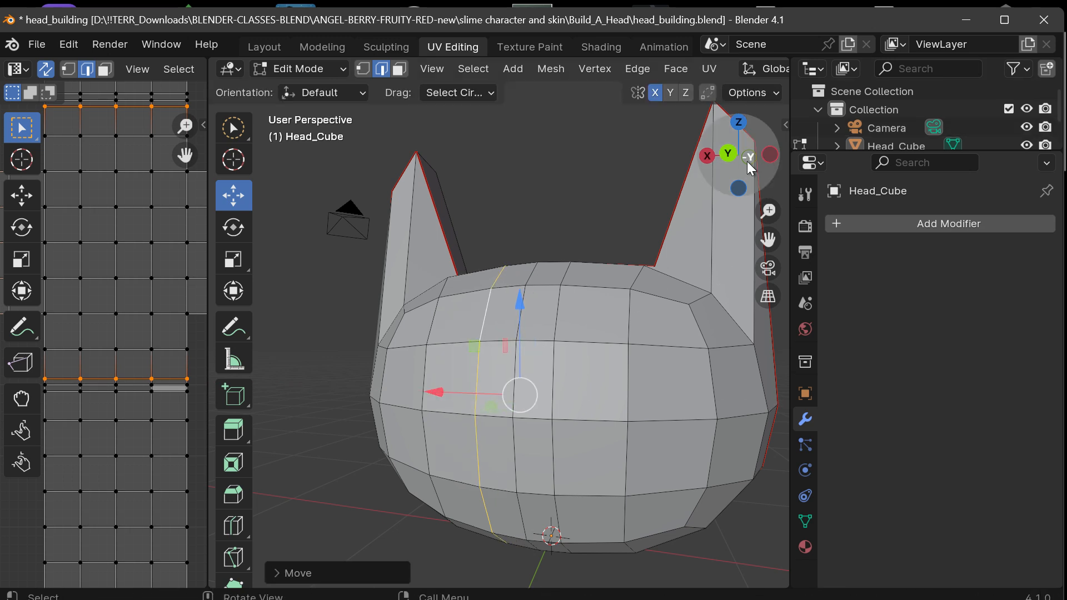
{"action": "left_click_drag", "start_coordinate": [747, 161], "coordinate": [727, 183]}
{"action": "left_click", "coordinate": [686, 303]}
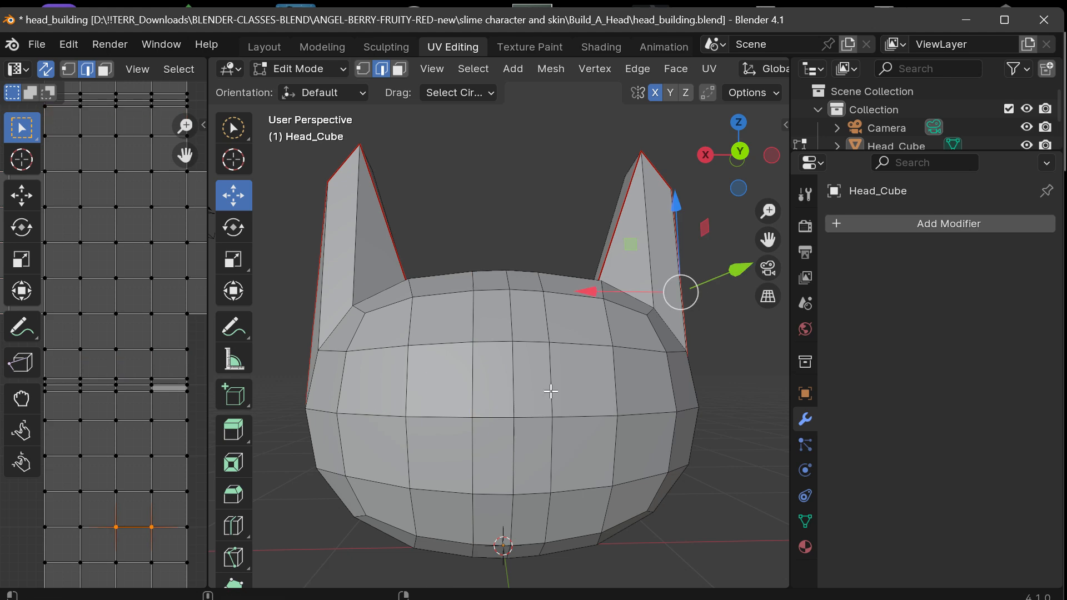
Reselect the center strip's +X edge loop and move it slightly back inward along X to even out the strip.
{"action": "key", "text": "super"}
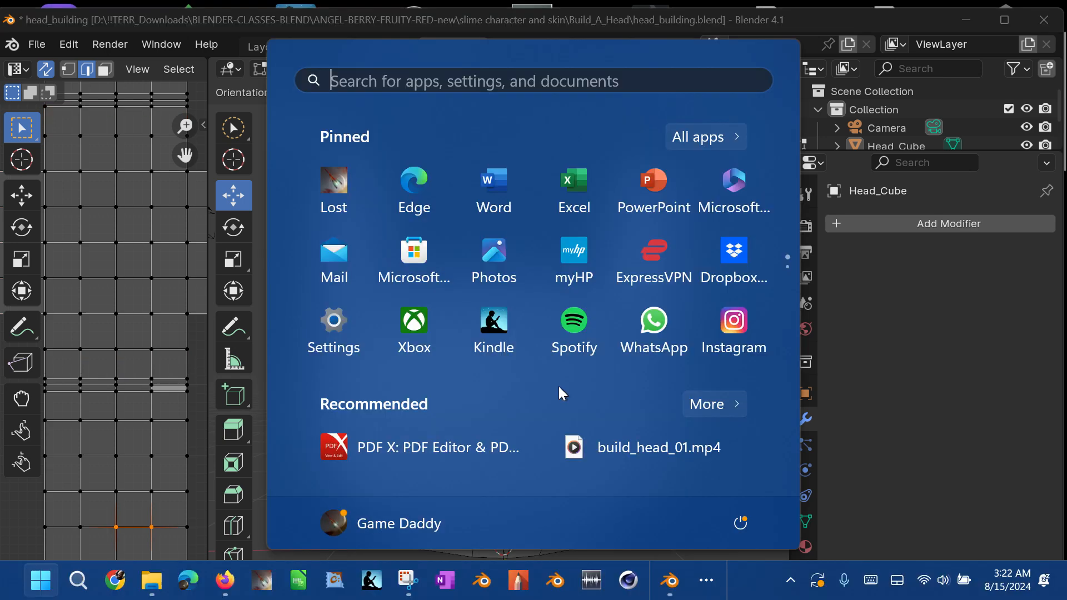
{"action": "left_click", "coordinate": [821, 25]}
{"action": "mouse_move", "coordinate": [743, 171]}
{"action": "left_mouse_down"}
{"action": "mouse_move", "coordinate": [522, 222]}
{"action": "mouse_move", "coordinate": [734, 188]}
{"action": "left_mouse_up"}
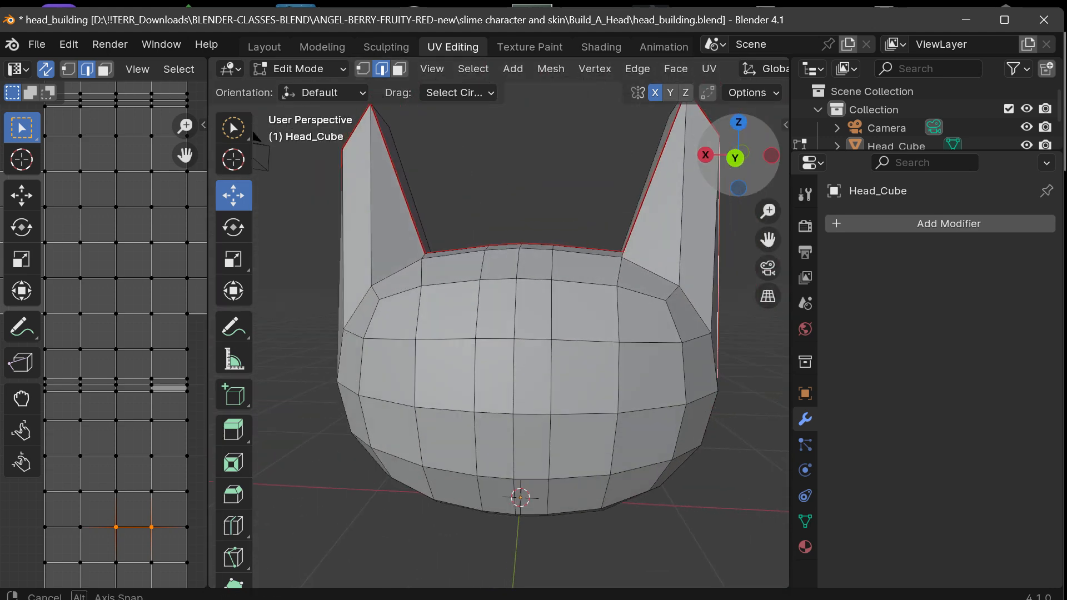
{"action": "left_click", "coordinate": [477, 316], "text": "alt"}
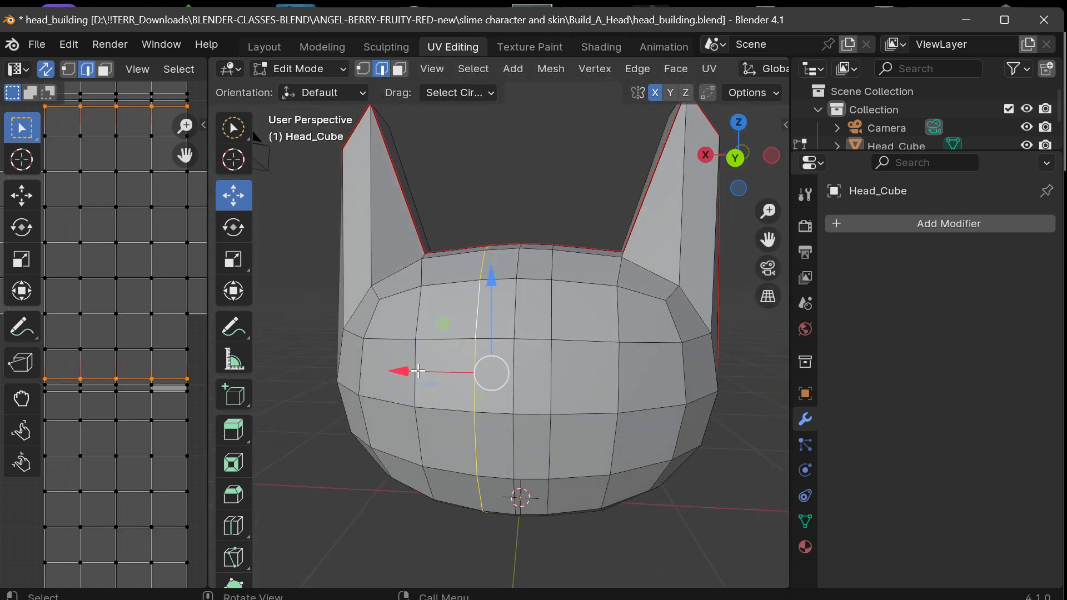
{"action": "left_click_drag", "start_coordinate": [397, 371], "coordinate": [421, 369]}
{"action": "left_click", "coordinate": [717, 364]}
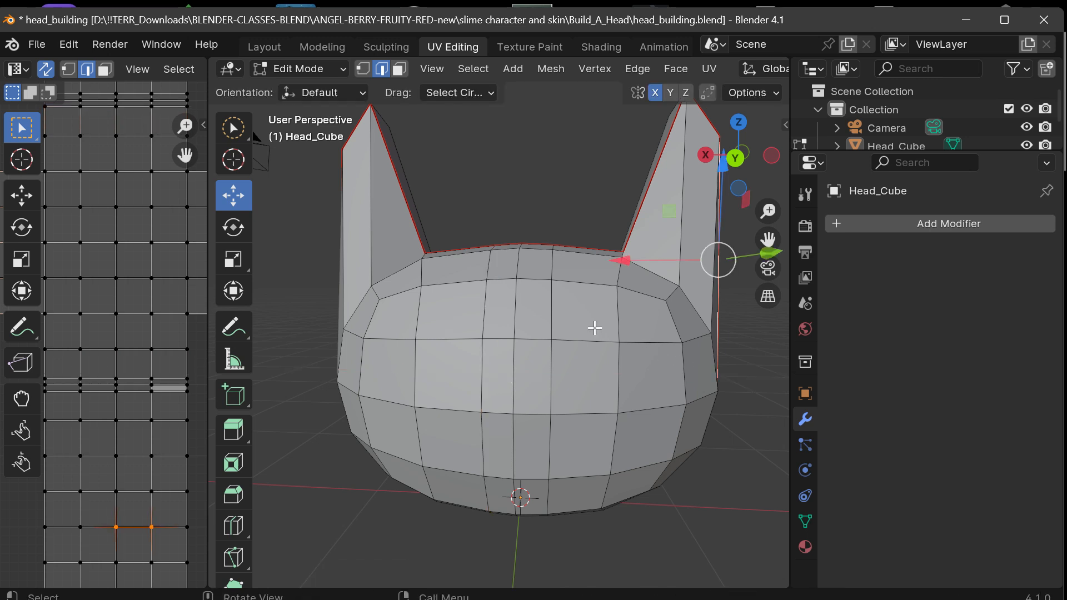
{"action": "left_click_drag", "start_coordinate": [737, 158], "coordinate": [740, 146]}
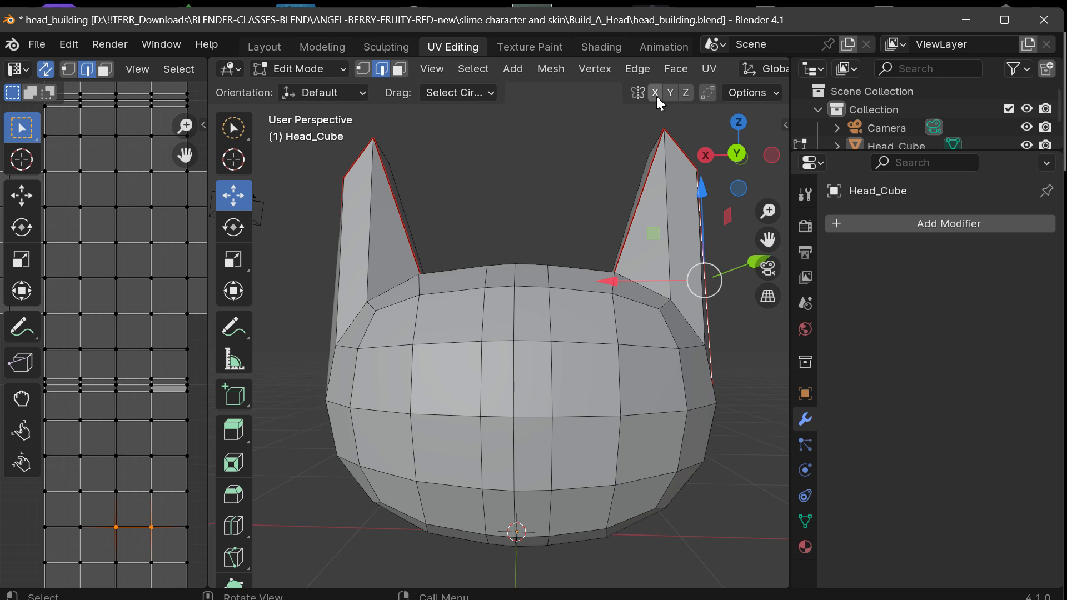
Switch to face selection, try moving the -X front face beside the widened center strip along X, and undo the move.
{"action": "left_click", "coordinate": [398, 71]}
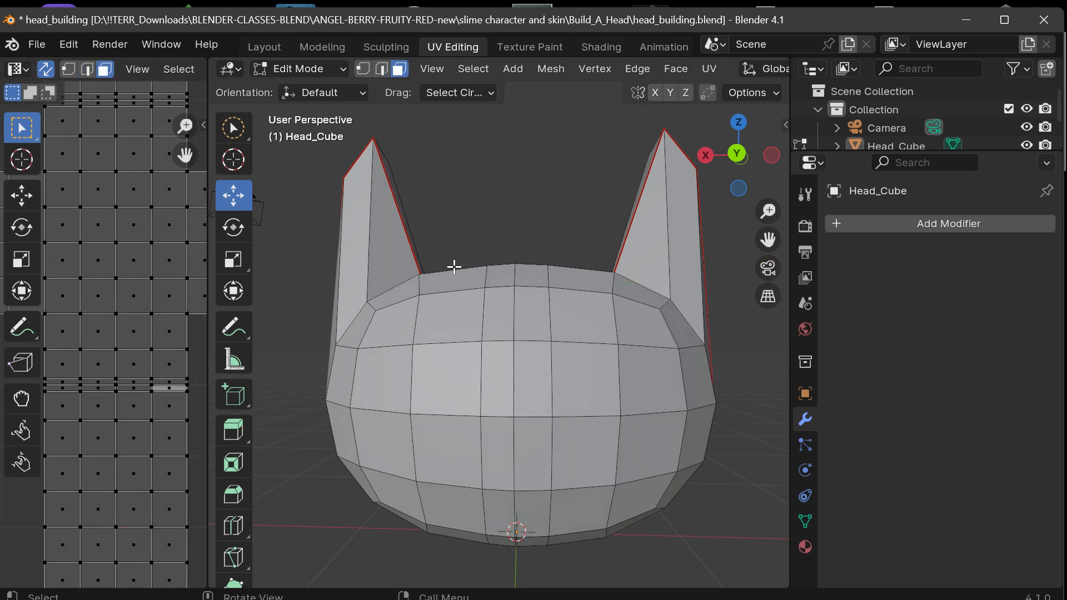
{"action": "left_click", "coordinate": [578, 383]}
{"action": "mouse_move", "coordinate": [493, 377]}
{"action": "left_mouse_down"}
{"action": "mouse_move", "coordinate": [502, 383]}
{"action": "mouse_move", "coordinate": [488, 377]}
{"action": "left_mouse_up"}
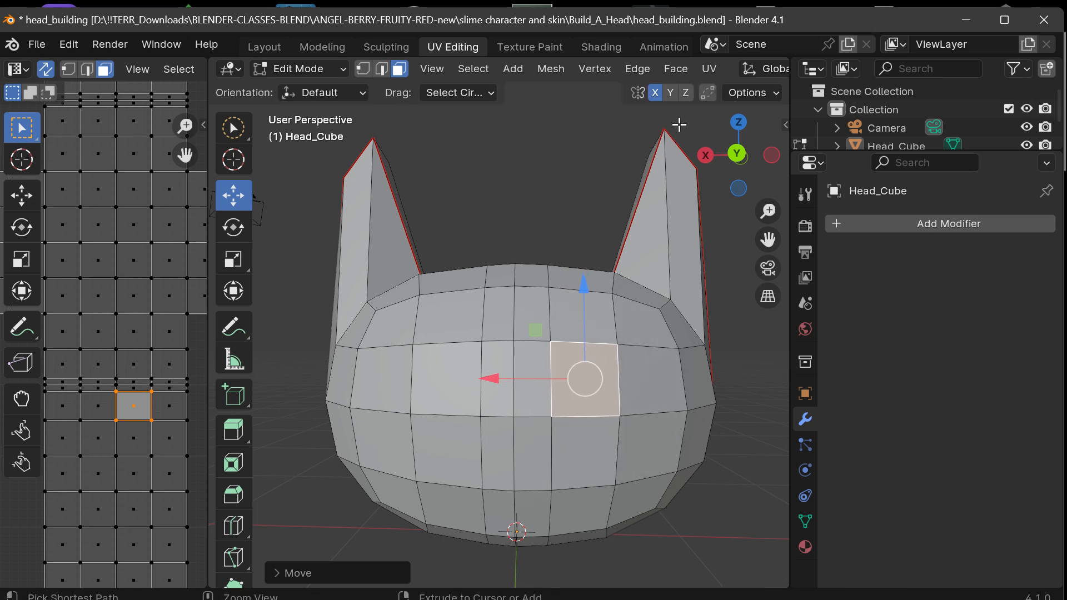
{"action": "key", "text": "ctrl+z"}
Select the two matching front faces beside the center strip and scale them up together.
{"action": "left_click", "coordinate": [729, 317]}
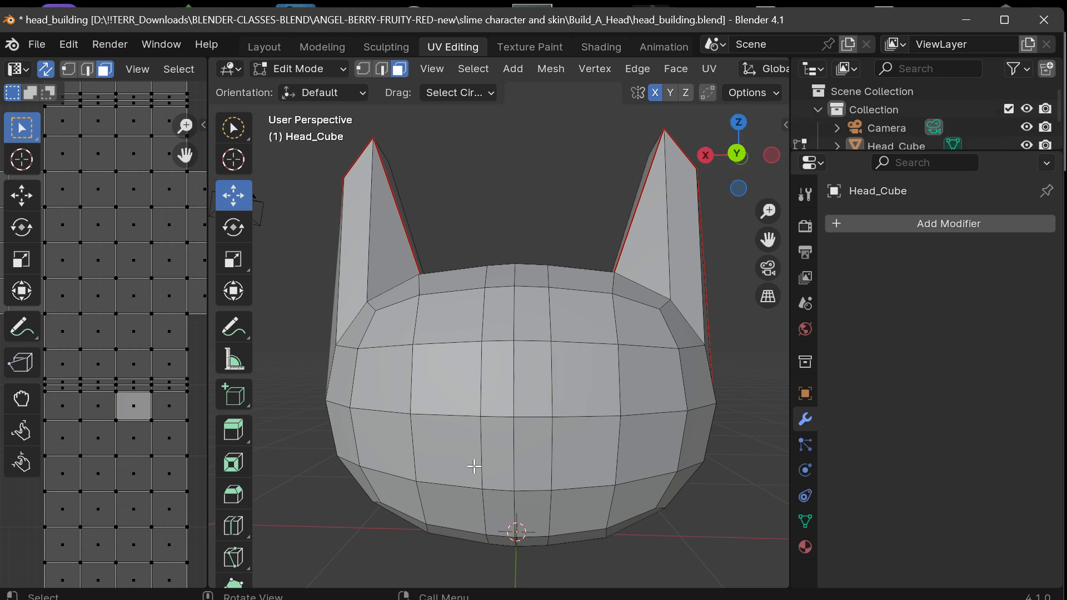
{"action": "left_click", "coordinate": [572, 381]}
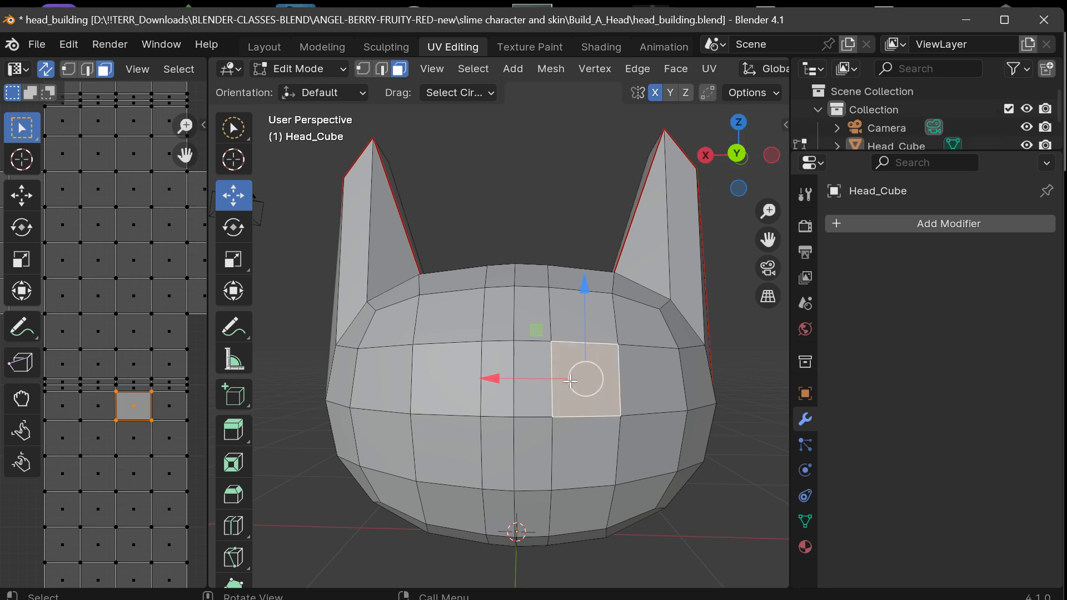
{"action": "left_click", "coordinate": [453, 391], "text": "shift"}
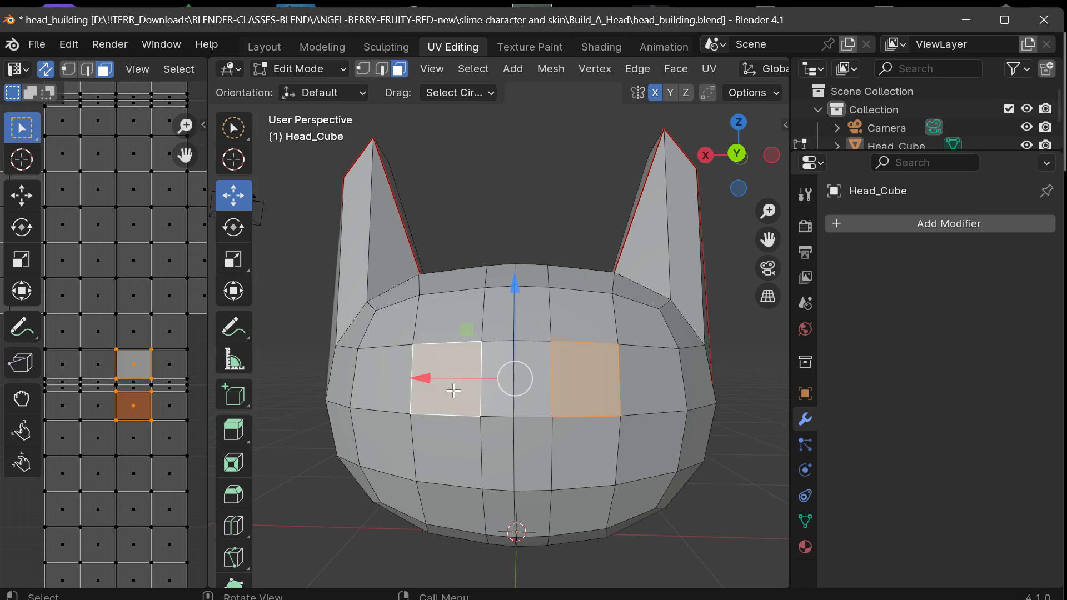
{"action": "left_click", "coordinate": [234, 259]}
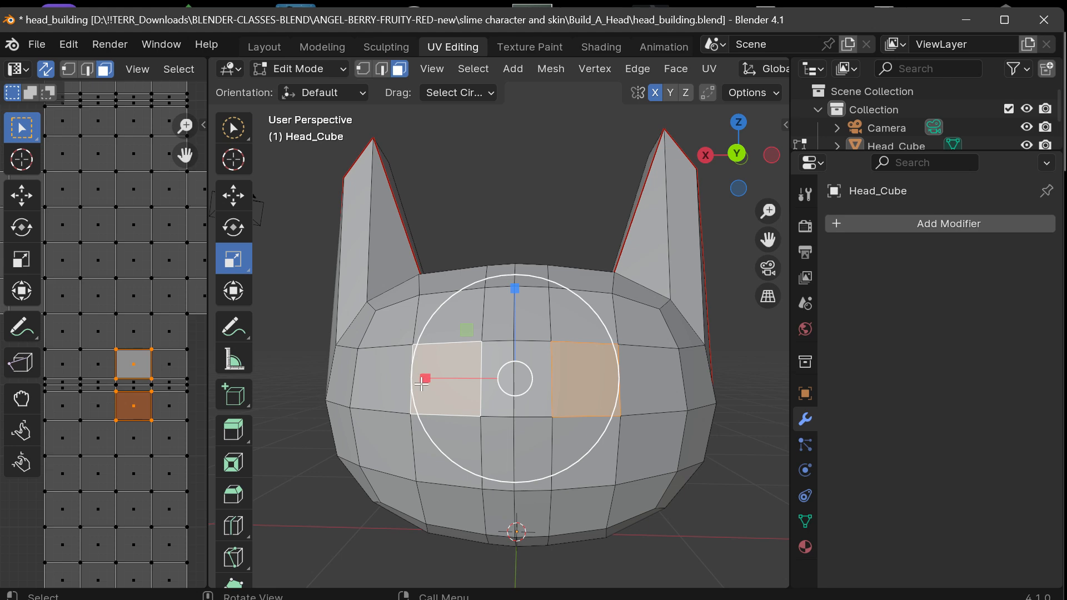
{"action": "left_click_drag", "start_coordinate": [420, 382], "coordinate": [378, 385]}
{"action": "mouse_move", "coordinate": [745, 165]}
{"action": "left_mouse_down"}
{"action": "mouse_move", "coordinate": [711, 163]}
{"action": "mouse_move", "coordinate": [733, 159]}
{"action": "left_mouse_up"}
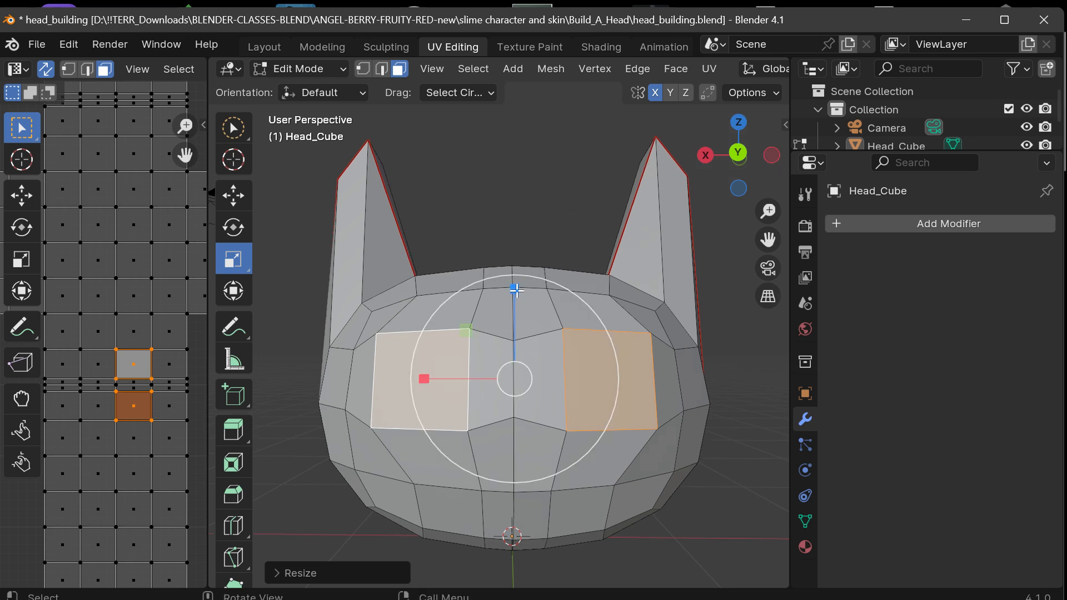
Scale the two selected front faces down along Z and slightly wider along X to form wide eye shapes.
{"action": "left_click_drag", "start_coordinate": [515, 290], "coordinate": [511, 315]}
{"action": "left_click_drag", "start_coordinate": [426, 379], "coordinate": [424, 378]}
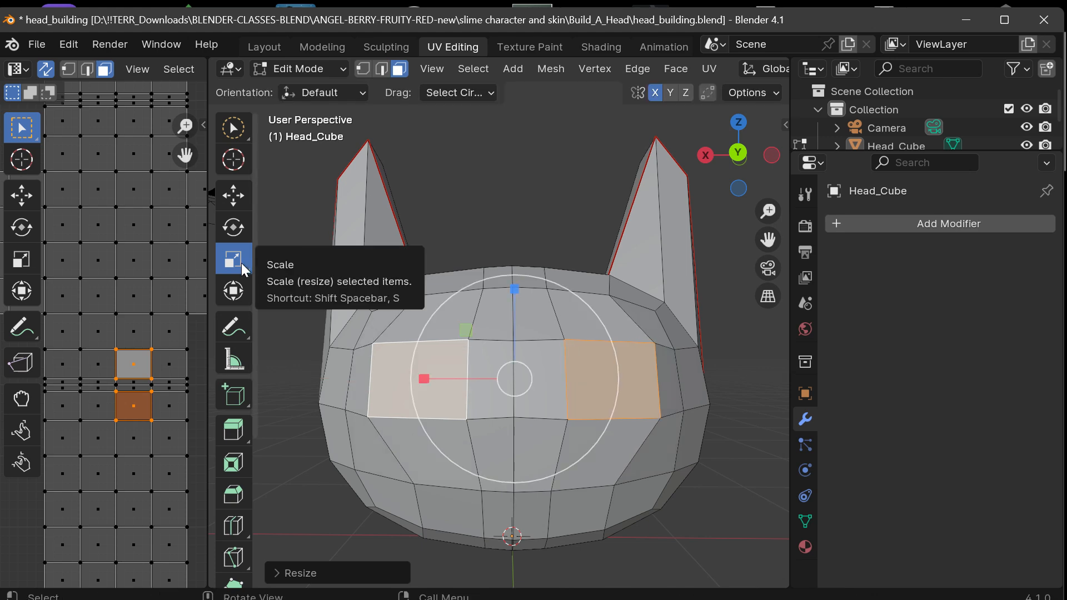
{"action": "left_click_drag", "start_coordinate": [739, 155], "coordinate": [605, 134]}
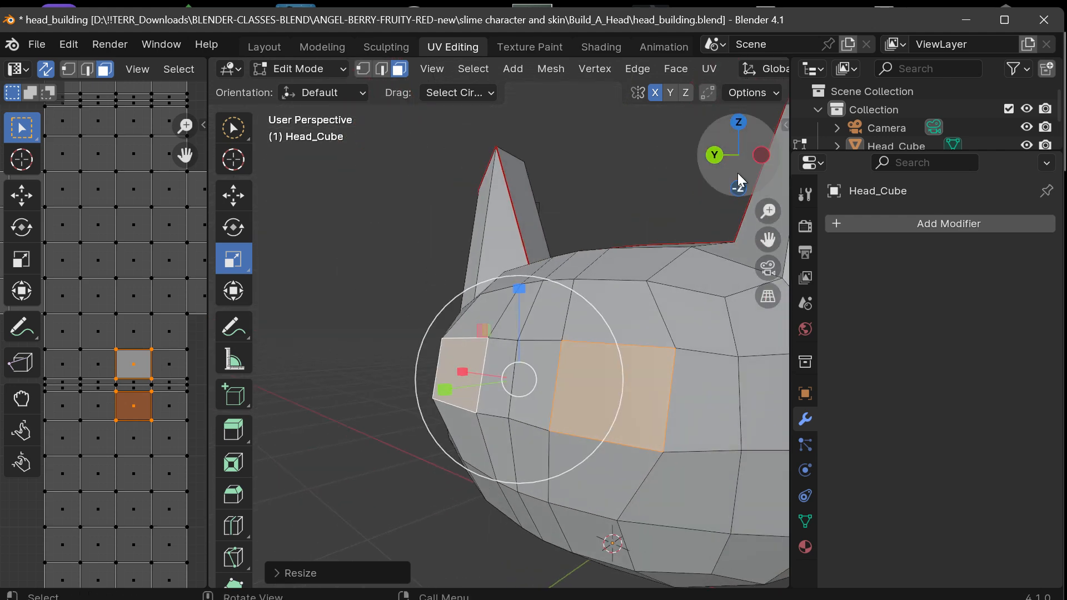
{"action": "left_click_drag", "start_coordinate": [738, 156], "coordinate": [809, 148]}
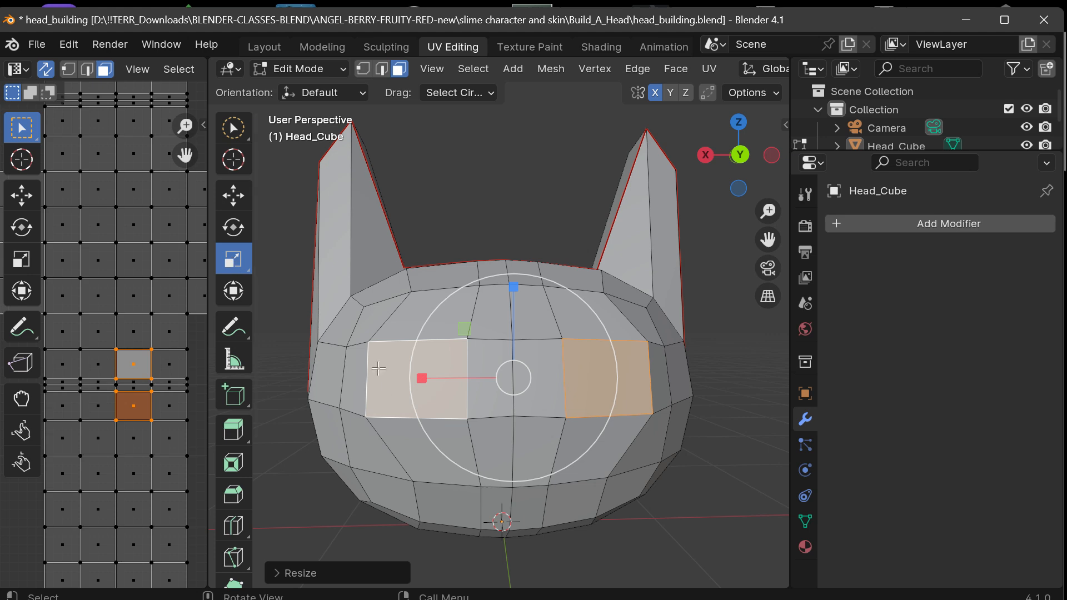
{"action": "left_click_drag", "start_coordinate": [422, 379], "coordinate": [416, 378]}
Move the two selected eye faces slightly into the head along Y.
{"action": "mouse_move", "coordinate": [741, 155]}
{"action": "left_mouse_down"}
{"action": "mouse_move", "coordinate": [911, 156]}
{"action": "mouse_move", "coordinate": [759, 158]}
{"action": "left_mouse_up"}
{"action": "left_click", "coordinate": [234, 195]}
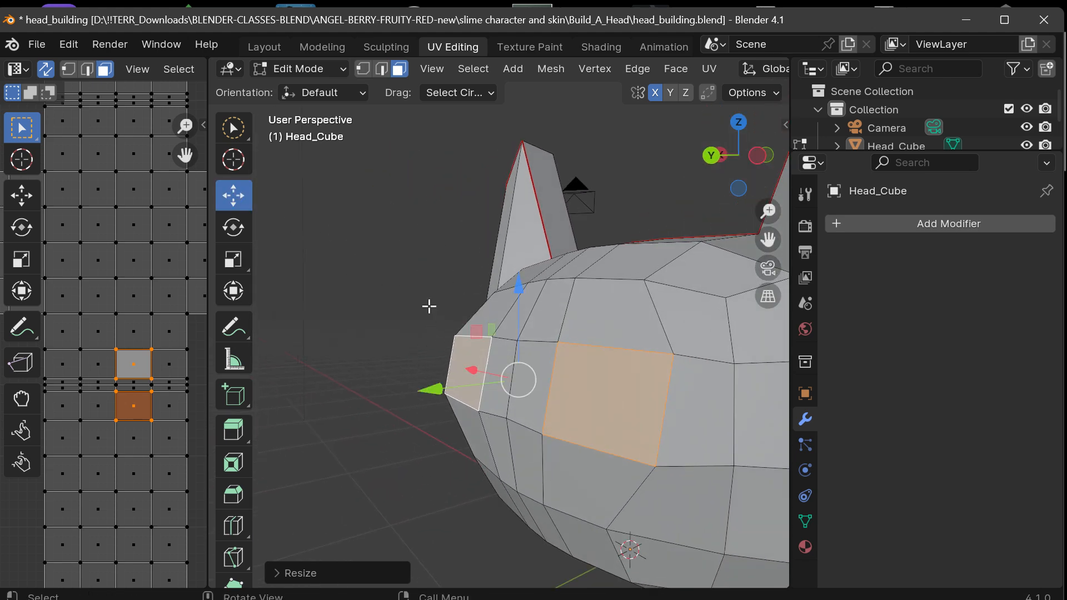
{"action": "left_click_drag", "start_coordinate": [436, 388], "coordinate": [446, 388]}
{"action": "left_click", "coordinate": [711, 155]}
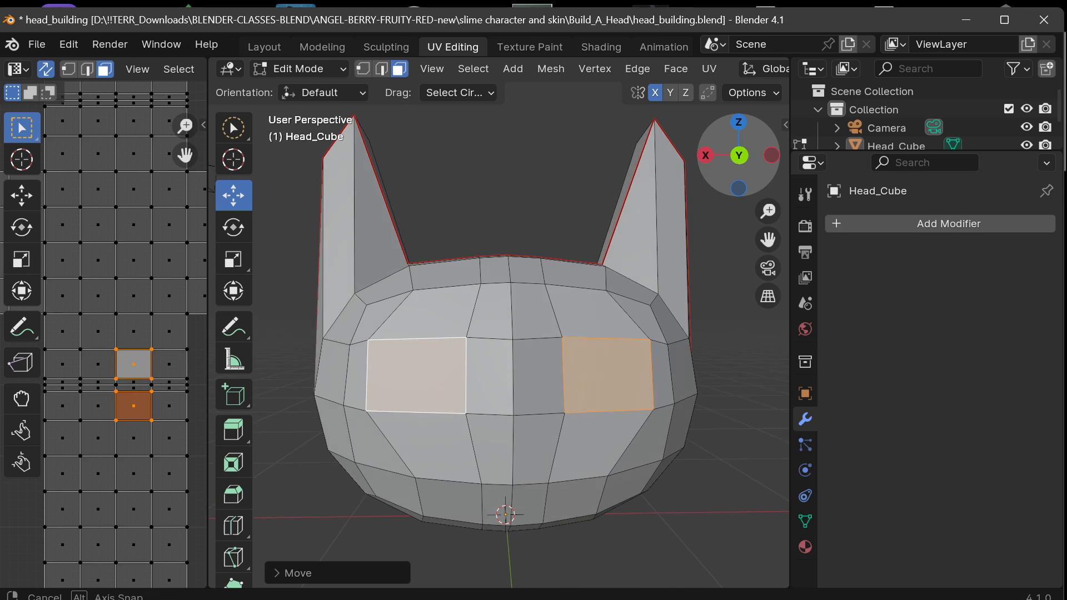
Try rotating the two selected eye faces together, and undo the rotation.
{"action": "left_click_drag", "start_coordinate": [738, 156], "coordinate": [710, 165]}
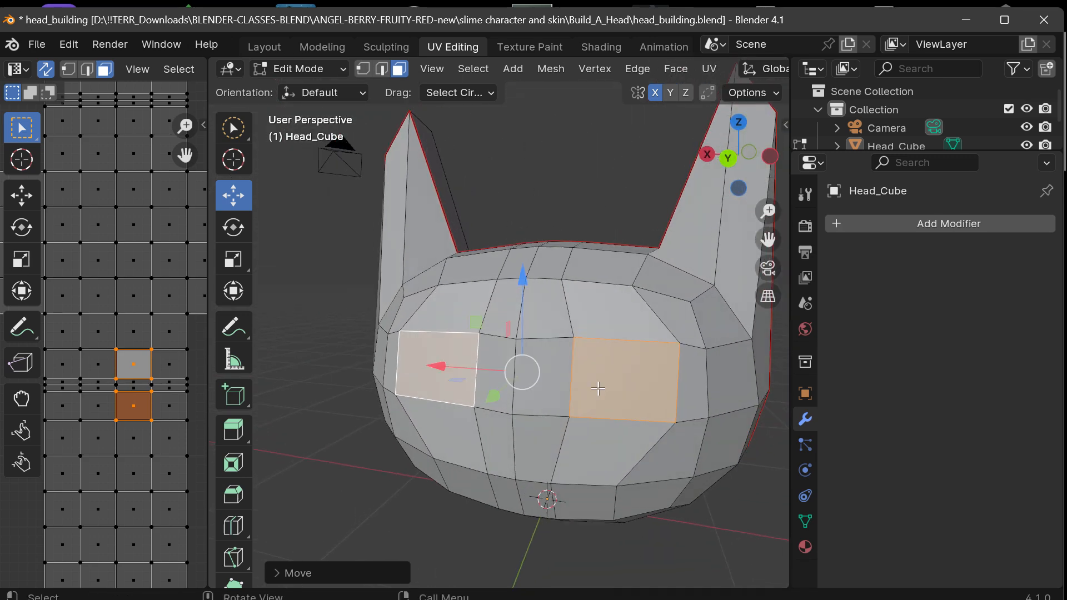
{"action": "key", "text": "r"}
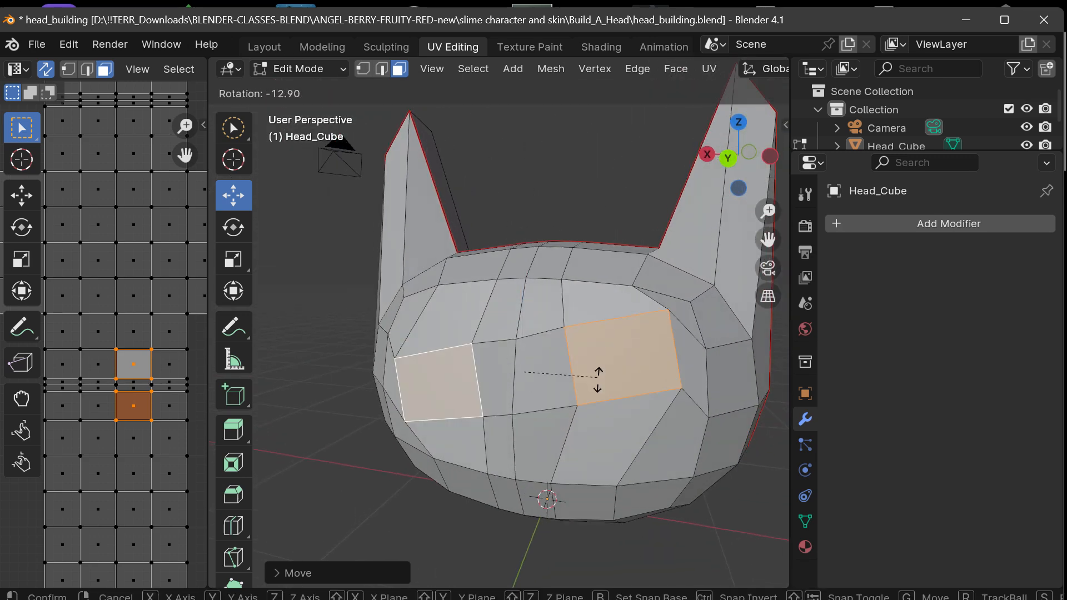
{"action": "left_click", "coordinate": [594, 400]}
{"action": "key", "text": "ctrl+z"}
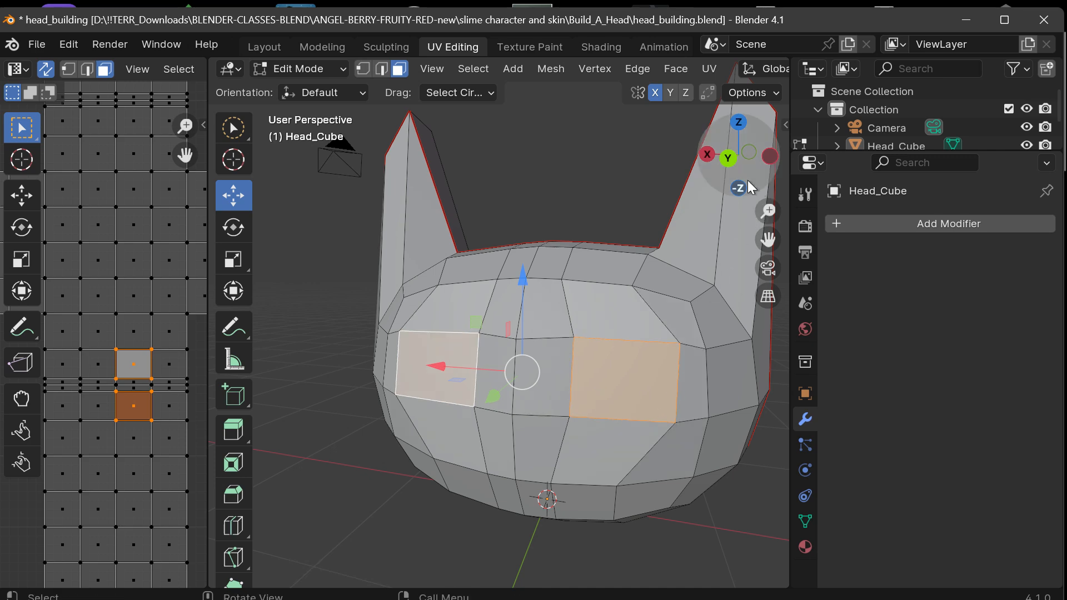
Extrude the two eye faces about 0.106 m inward along their normals to recess the eye sockets.
{"action": "left_click_drag", "start_coordinate": [748, 186], "coordinate": [696, 184]}
{"action": "left_click_drag", "start_coordinate": [771, 244], "coordinate": [636, 215]}
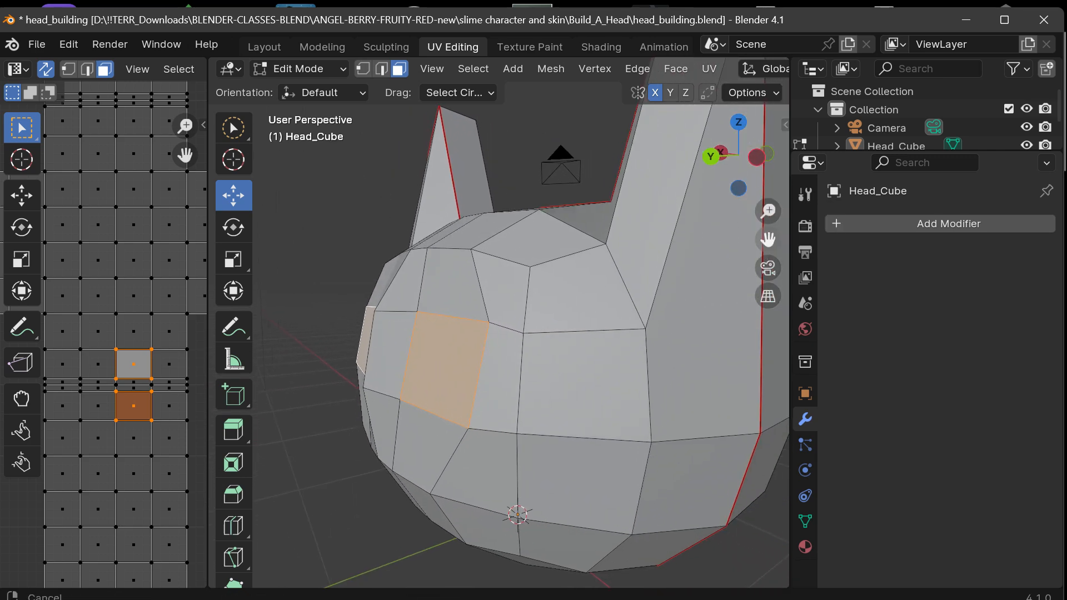
{"action": "left_click_drag", "start_coordinate": [758, 161], "coordinate": [732, 162]}
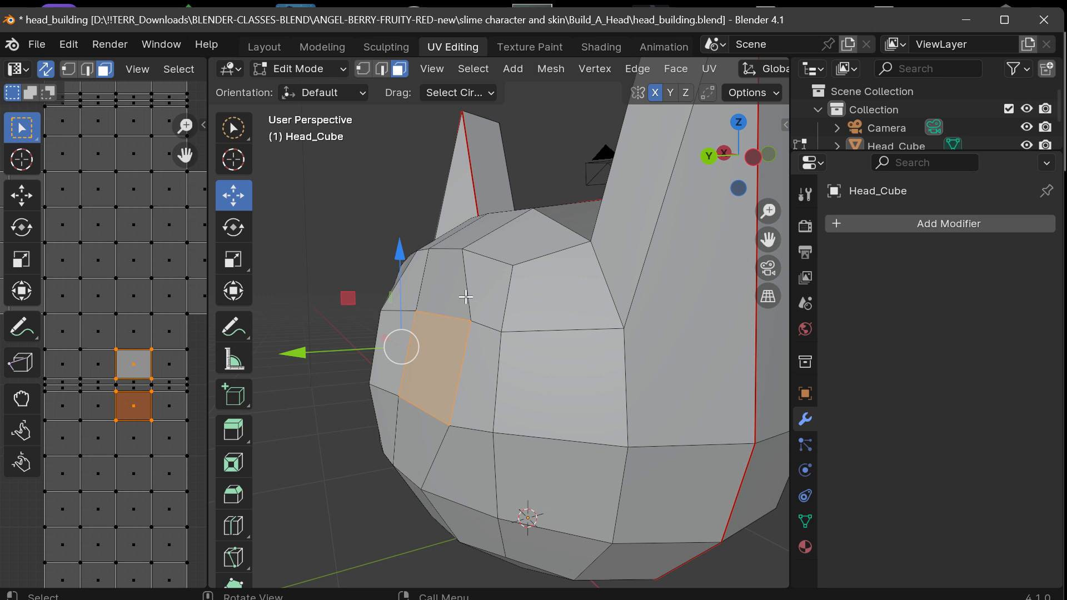
{"action": "key", "text": "e"}
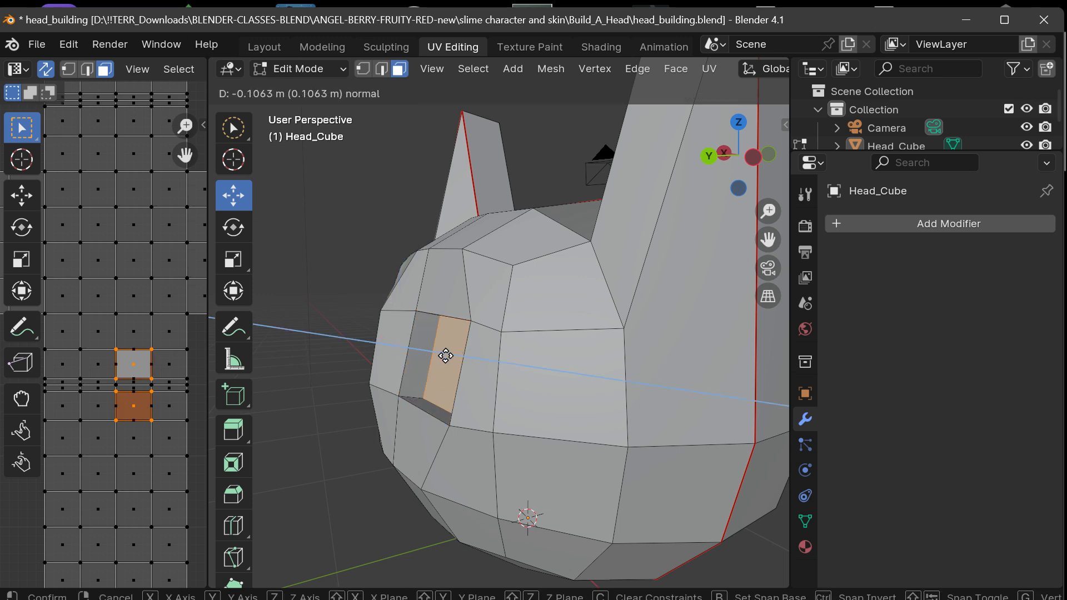
{"action": "left_click", "coordinate": [445, 355]}
{"action": "left_click", "coordinate": [672, 69]}
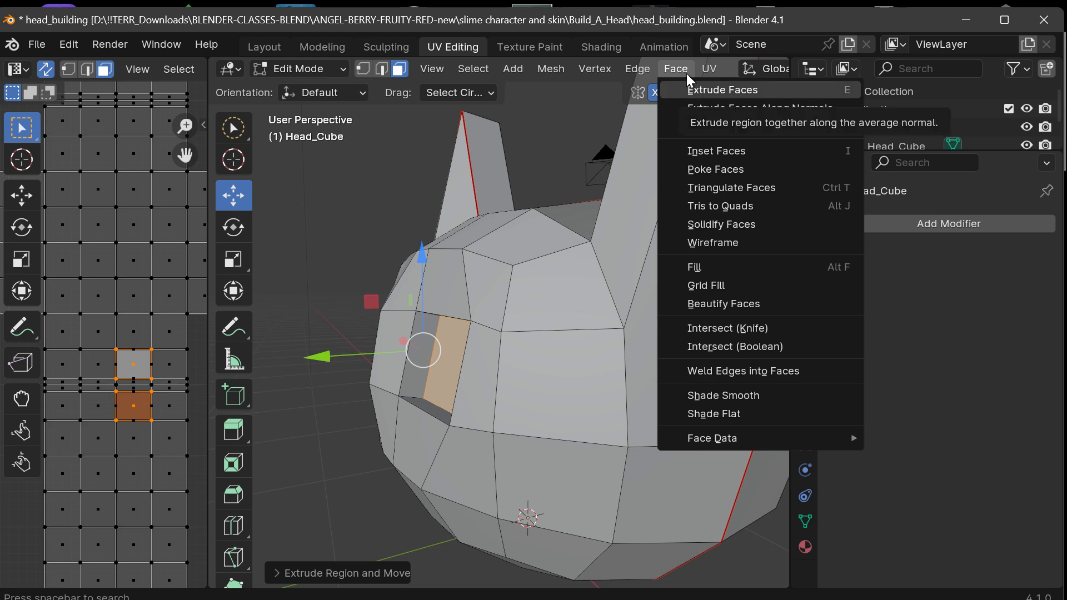
{"action": "left_click", "coordinate": [675, 51]}
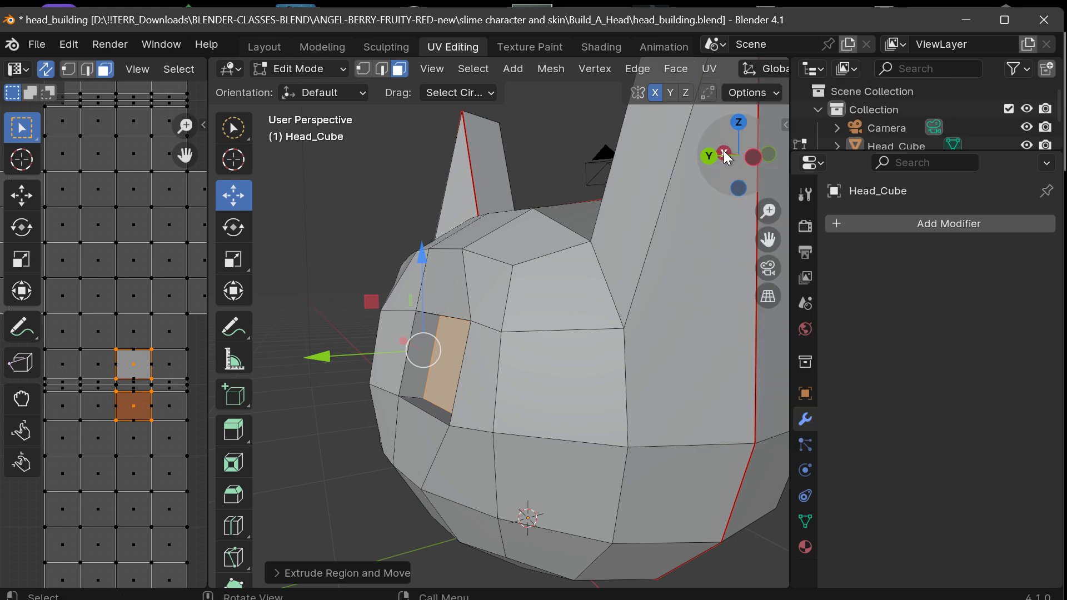
Scale down the recessed eye faces so the socket walls taper inward.
{"action": "mouse_move", "coordinate": [724, 151]}
{"action": "left_mouse_down"}
{"action": "mouse_move", "coordinate": [822, 153]}
{"action": "mouse_move", "coordinate": [719, 152]}
{"action": "mouse_move", "coordinate": [731, 152]}
{"action": "left_mouse_up"}
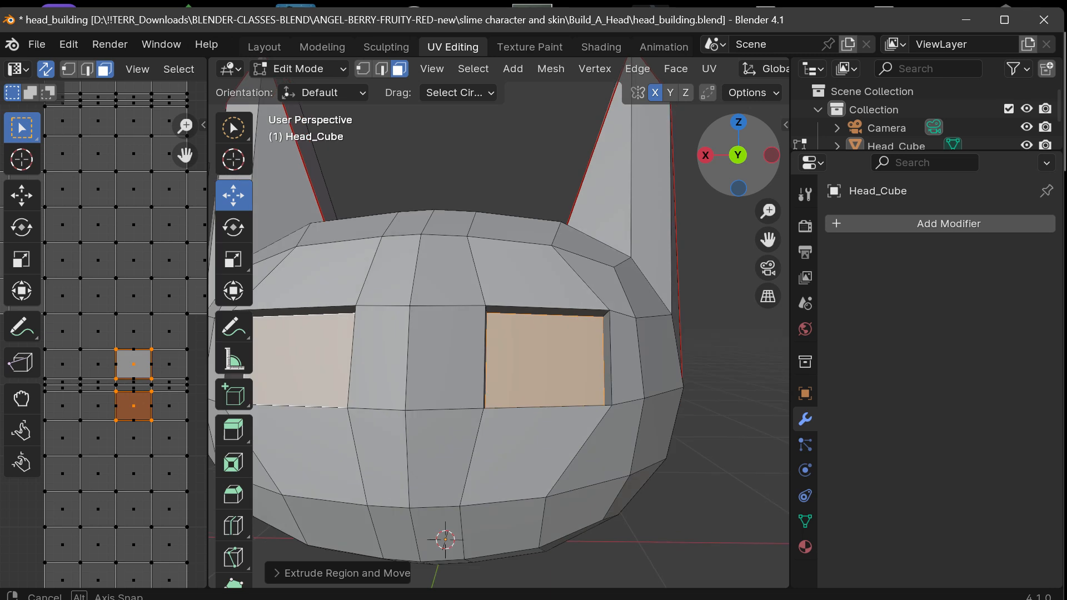
{"action": "left_click_drag", "start_coordinate": [764, 229], "coordinate": [850, 214]}
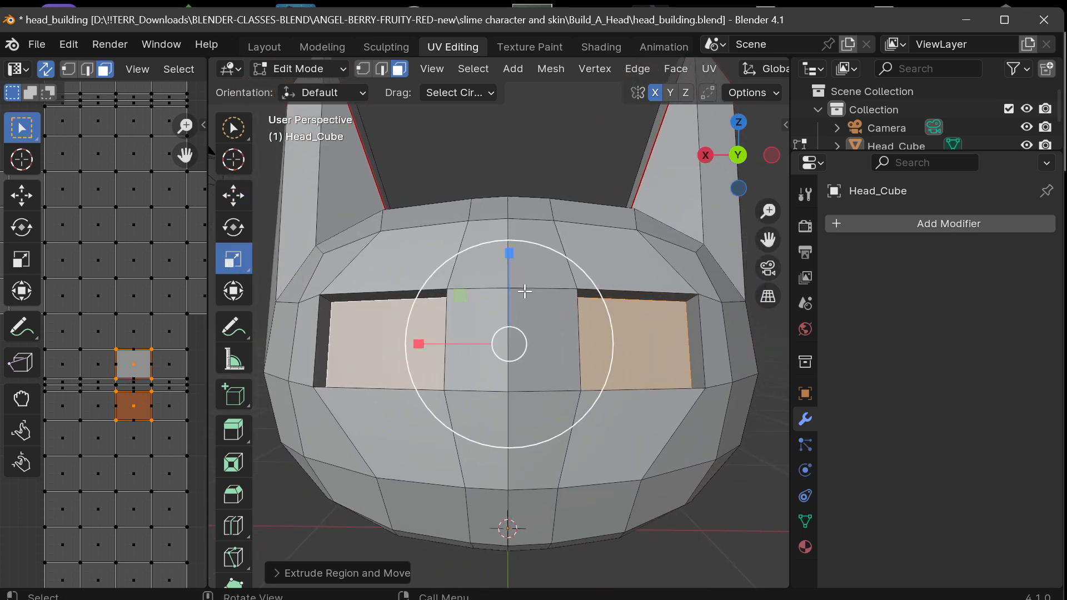
{"action": "left_click_drag", "start_coordinate": [550, 251], "coordinate": [538, 267]}
{"action": "mouse_move", "coordinate": [722, 161]}
{"action": "left_mouse_down"}
{"action": "mouse_move", "coordinate": [682, 167]}
{"action": "mouse_move", "coordinate": [719, 166]}
{"action": "left_mouse_up"}
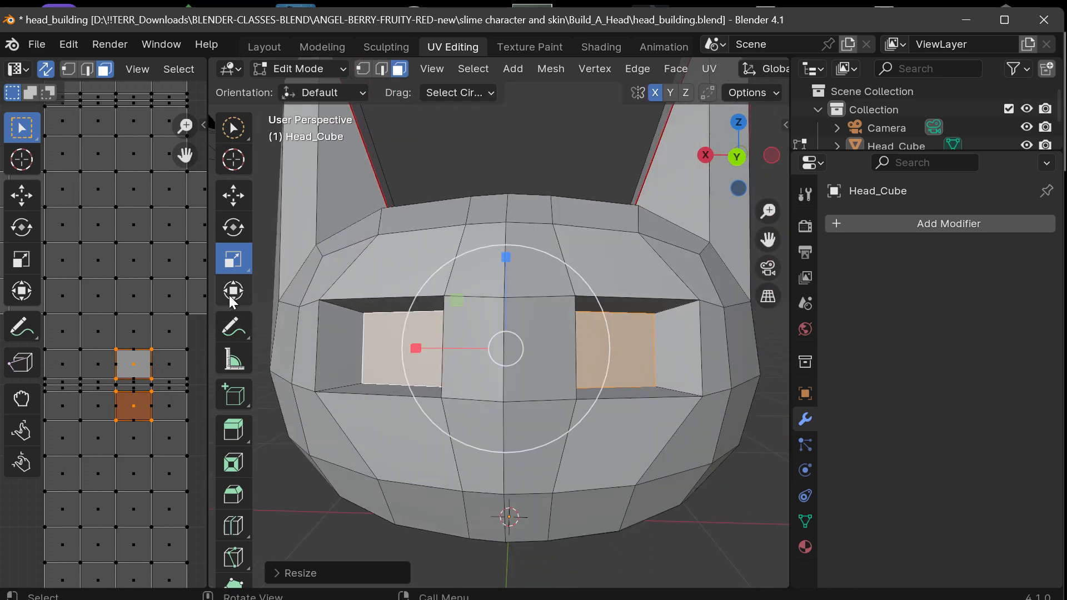
Move the recessed eye faces along X to reposition them in their sockets, and scale them down slightly.
{"action": "left_click", "coordinate": [233, 195]}
{"action": "mouse_move", "coordinate": [409, 349]}
{"action": "left_mouse_down"}
{"action": "mouse_move", "coordinate": [395, 348]}
{"action": "mouse_move", "coordinate": [443, 348]}
{"action": "mouse_move", "coordinate": [427, 345]}
{"action": "left_mouse_up"}
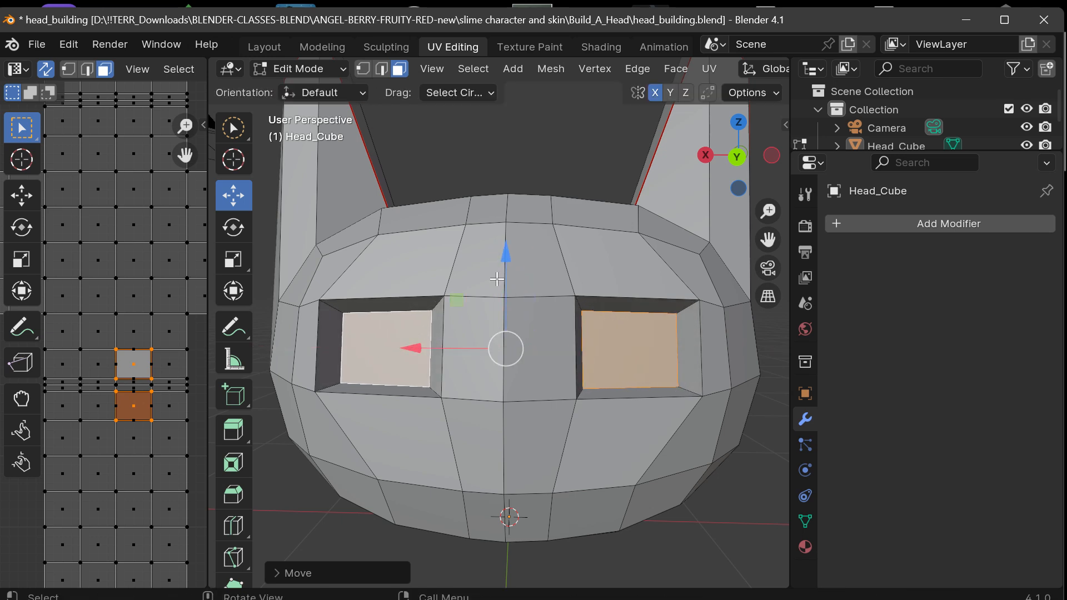
{"action": "left_click", "coordinate": [239, 264]}
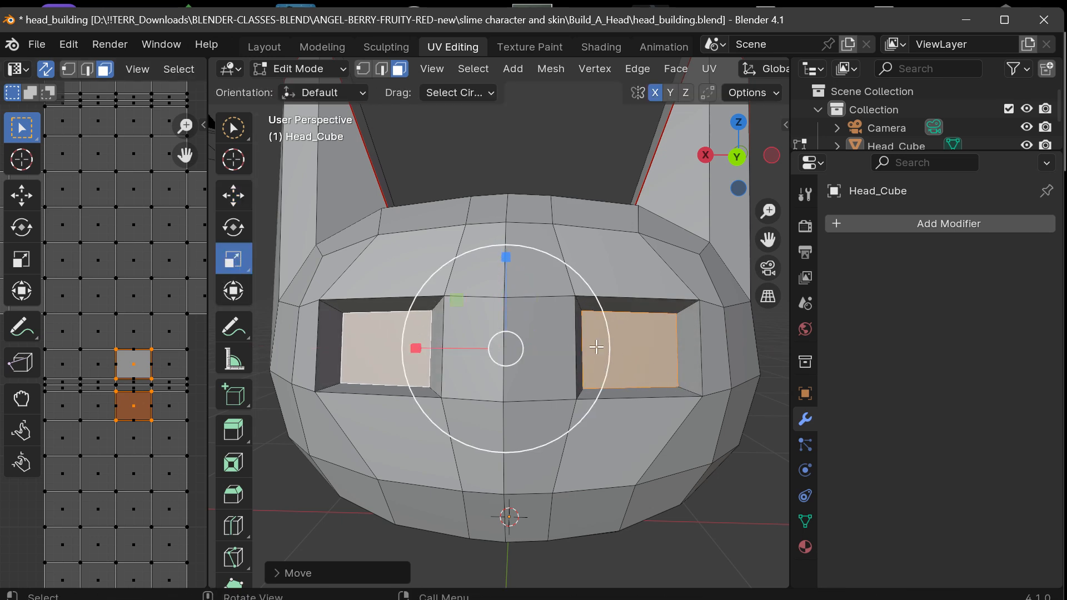
{"action": "mouse_move", "coordinate": [583, 283]}
{"action": "left_mouse_down"}
{"action": "mouse_move", "coordinate": [574, 299]}
{"action": "mouse_move", "coordinate": [580, 293]}
{"action": "left_mouse_up"}
{"action": "mouse_move", "coordinate": [732, 158]}
{"action": "left_mouse_down"}
{"action": "mouse_move", "coordinate": [649, 161]}
{"action": "mouse_move", "coordinate": [795, 161]}
{"action": "mouse_move", "coordinate": [703, 162]}
{"action": "mouse_move", "coordinate": [742, 156]}
{"action": "mouse_move", "coordinate": [756, 116]}
{"action": "mouse_move", "coordinate": [733, 165]}
{"action": "left_mouse_up"}
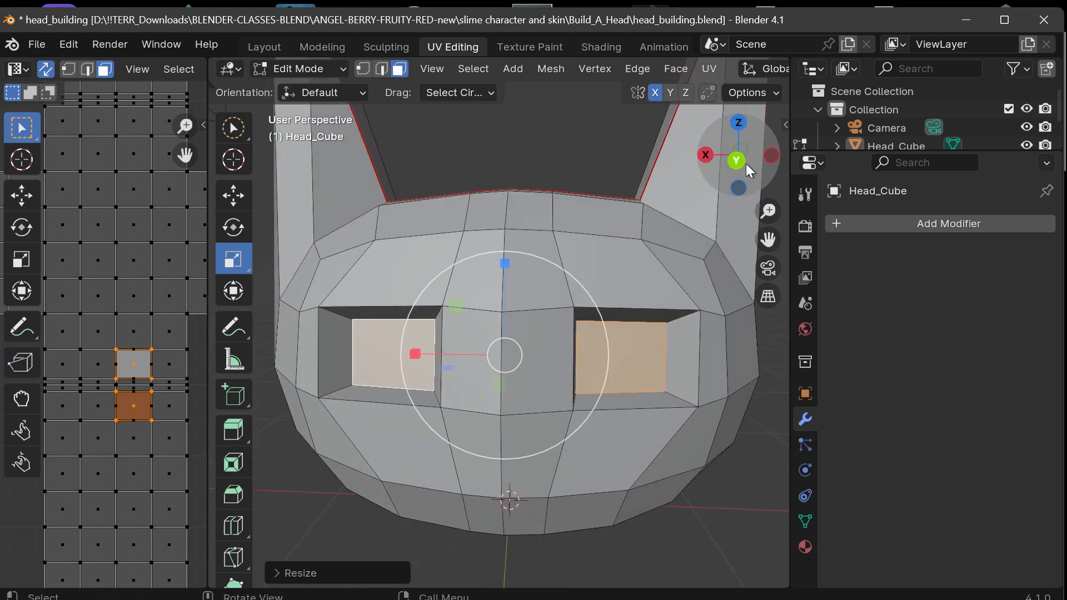
Turn on proportional editing for the head mesh.
{"action": "scroll", "coordinate": [581, 368], "scroll_direction": "down", "scroll_amount": 1}
{"action": "scroll", "coordinate": [581, 368], "scroll_direction": "down", "scroll_amount": 1}
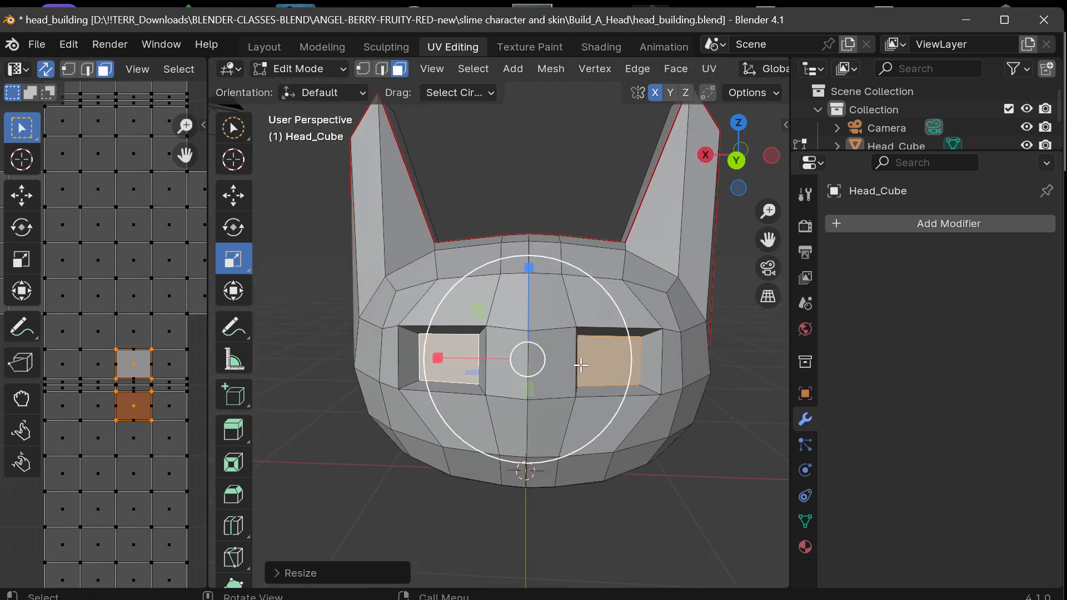
{"action": "mouse_move", "coordinate": [733, 181]}
{"action": "left_mouse_down"}
{"action": "mouse_move", "coordinate": [644, 178]}
{"action": "mouse_move", "coordinate": [741, 171]}
{"action": "left_mouse_up"}
{"action": "scroll", "coordinate": [615, 67], "scroll_direction": "down", "scroll_amount": 5}
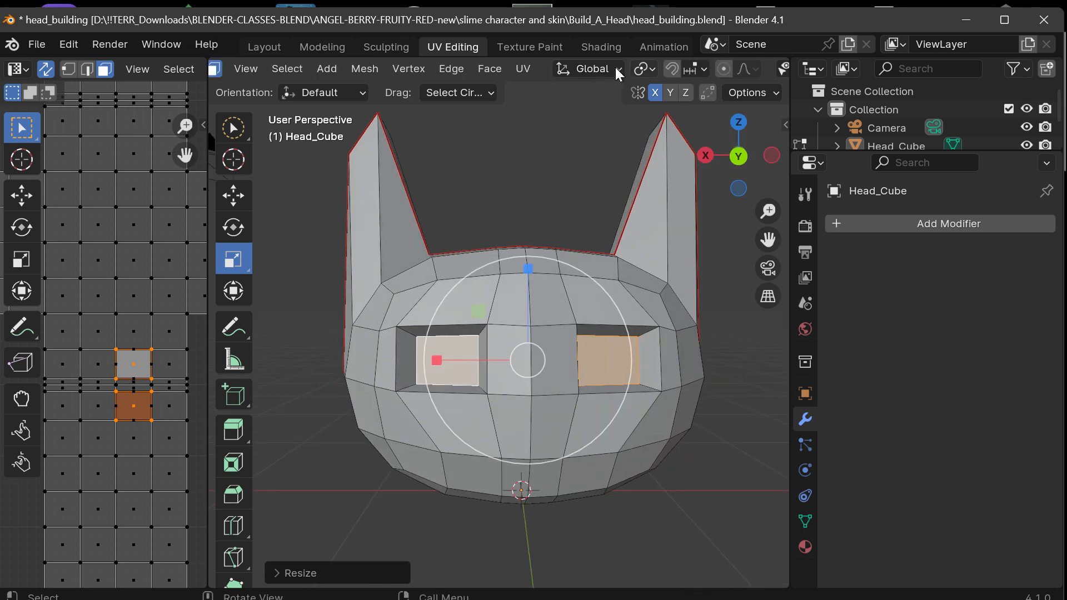
{"action": "scroll", "coordinate": [615, 68], "scroll_direction": "up", "scroll_amount": 5}
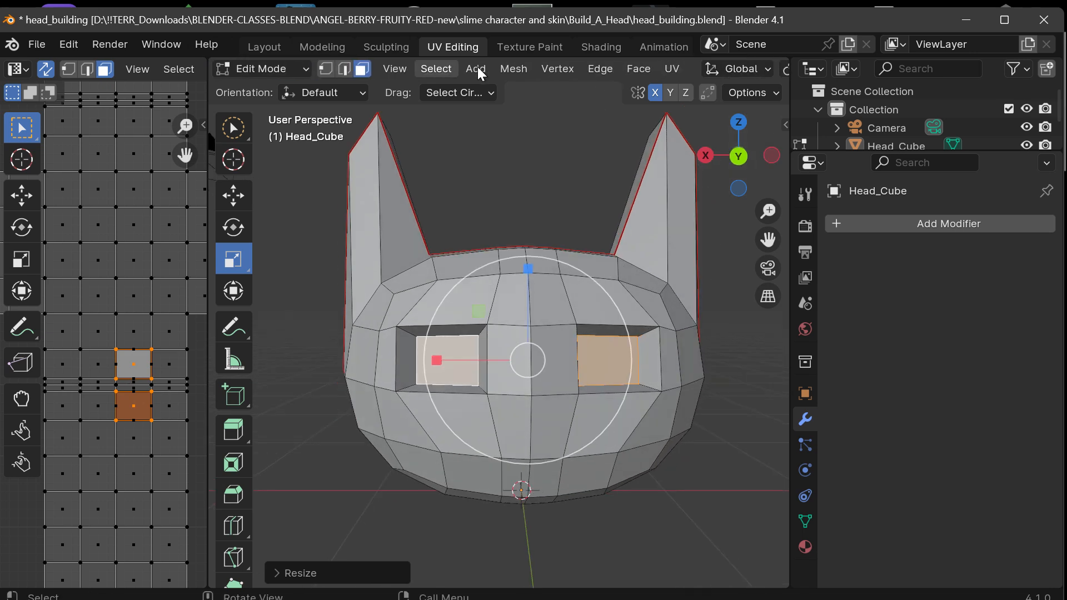
{"action": "scroll", "coordinate": [481, 73], "scroll_direction": "down", "scroll_amount": 4}
{"action": "scroll", "coordinate": [720, 74], "scroll_direction": "down", "scroll_amount": 1}
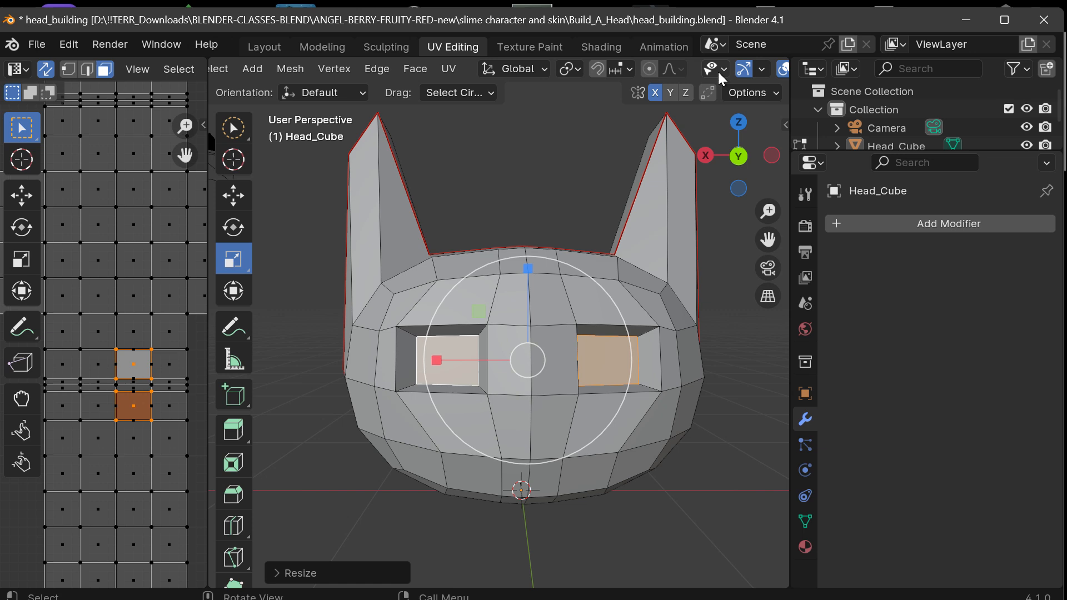
{"action": "left_click", "coordinate": [648, 69]}
Try scaling the recessed eye faces with proportional editing on, and undo the scaling.
{"action": "left_click_drag", "start_coordinate": [738, 164], "coordinate": [715, 174]}
{"action": "key", "text": "s"}
{"action": "left_click", "coordinate": [744, 218]}
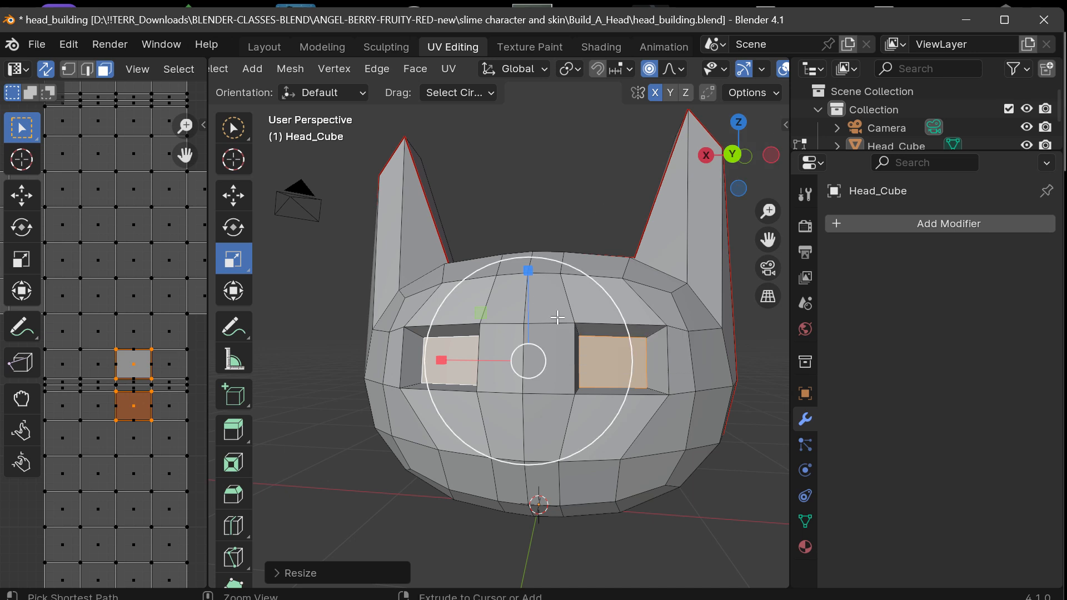
{"action": "key", "text": "ctrl+z"}
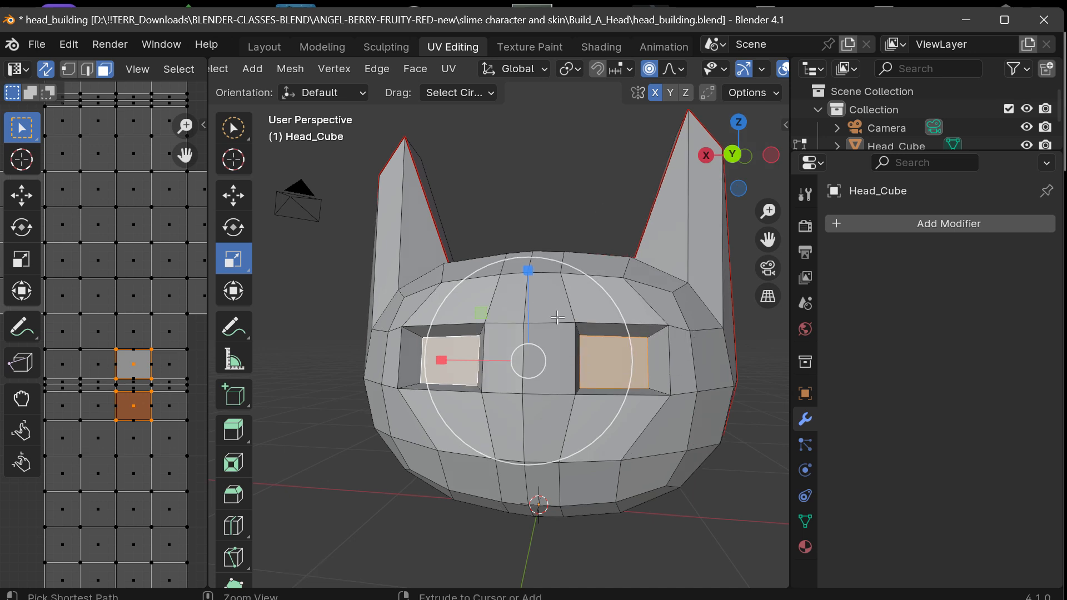
Select the face on the head's -X side at eye level and move it outward along X to widen the head proportionally.
{"action": "left_click", "coordinate": [706, 359]}
{"action": "left_click_drag", "start_coordinate": [760, 173], "coordinate": [767, 184]}
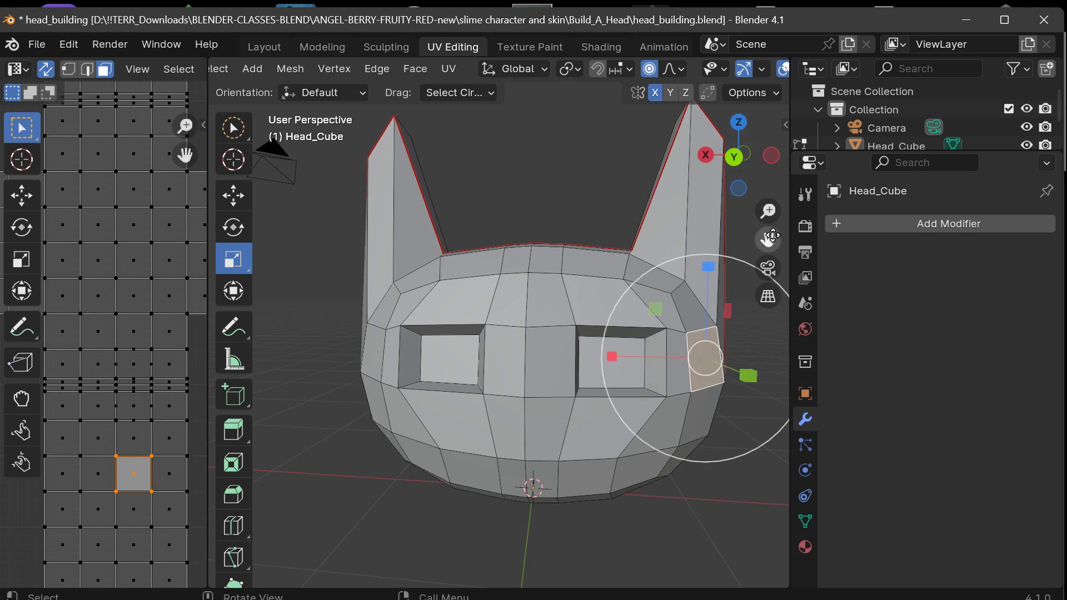
{"action": "left_click_drag", "start_coordinate": [771, 238], "coordinate": [741, 229]}
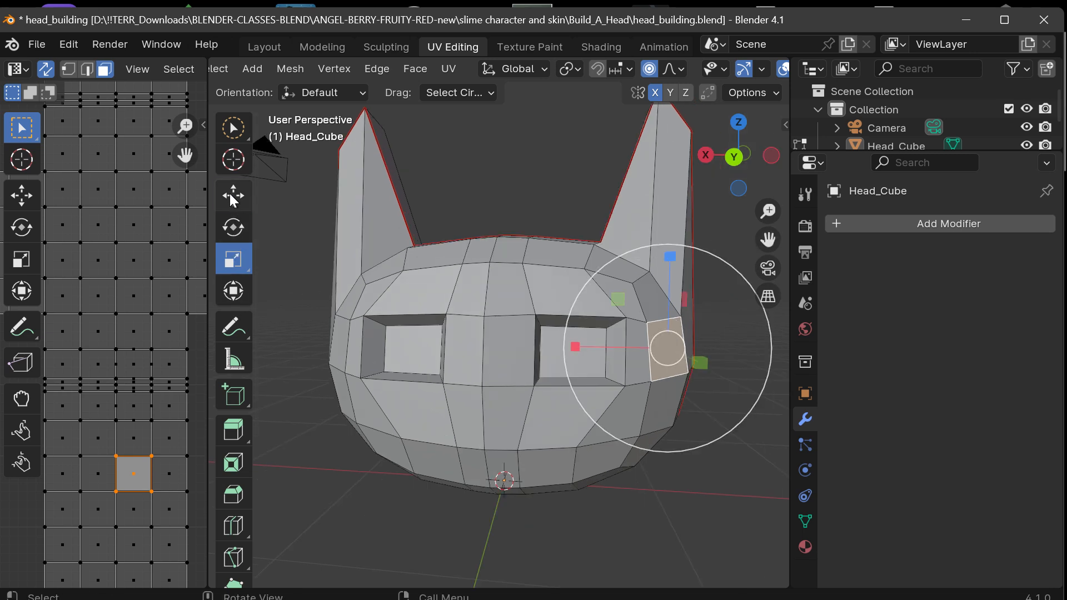
{"action": "left_click", "coordinate": [234, 197]}
{"action": "left_click_drag", "start_coordinate": [569, 347], "coordinate": [624, 358]}
Lower the center face at the top of the head slightly along Z, and open the proportional editing falloff options.
{"action": "left_click", "coordinate": [501, 254]}
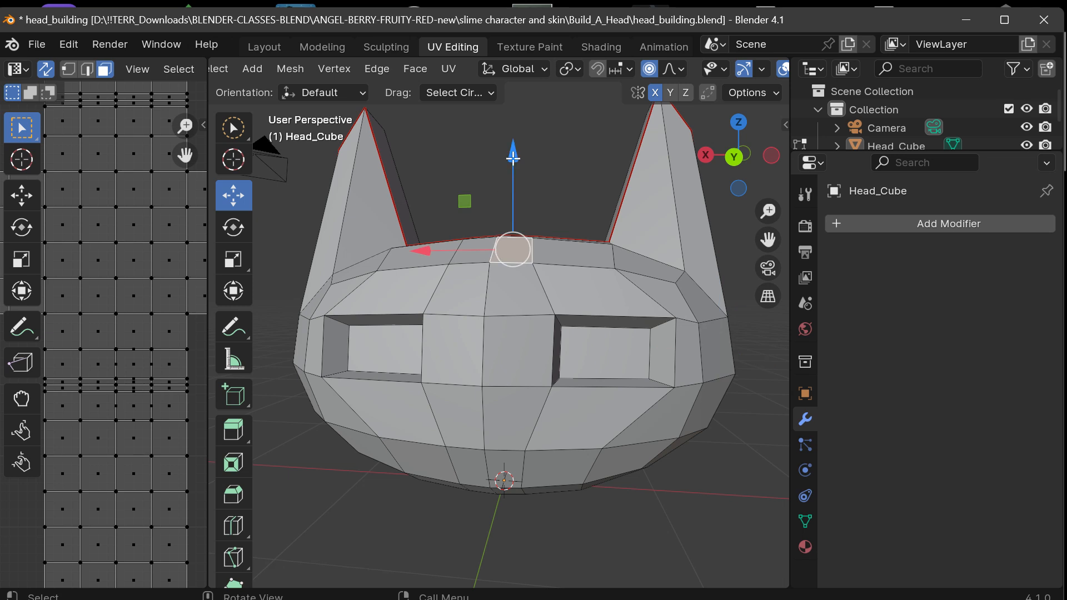
{"action": "mouse_move", "coordinate": [513, 156]}
{"action": "left_mouse_down"}
{"action": "mouse_move", "coordinate": [511, 223]}
{"action": "mouse_move", "coordinate": [517, 84]}
{"action": "mouse_move", "coordinate": [518, 160]}
{"action": "left_mouse_up"}
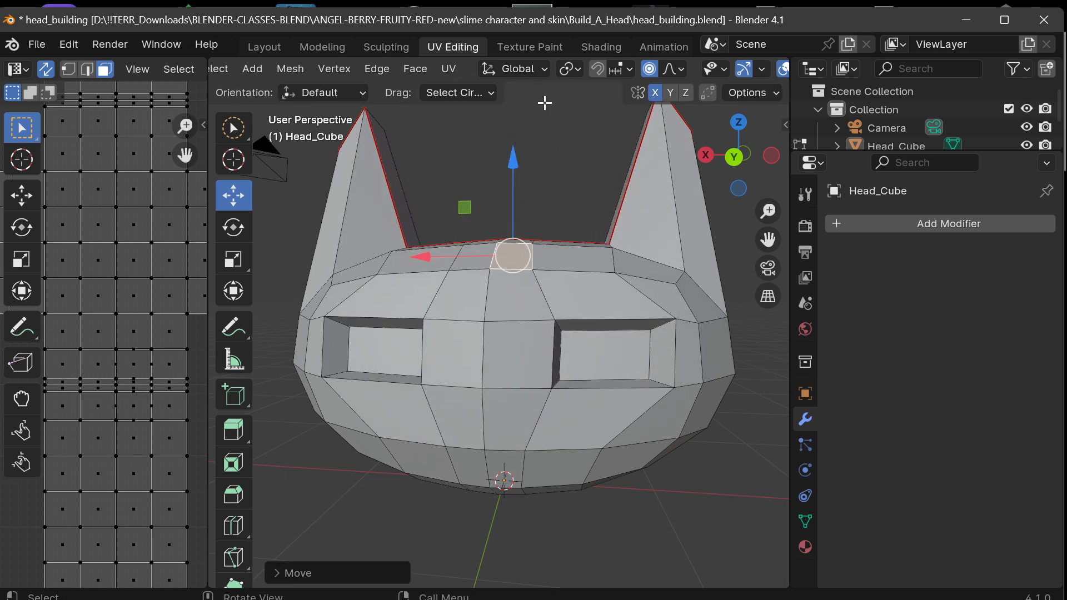
{"action": "left_click", "coordinate": [681, 70]}
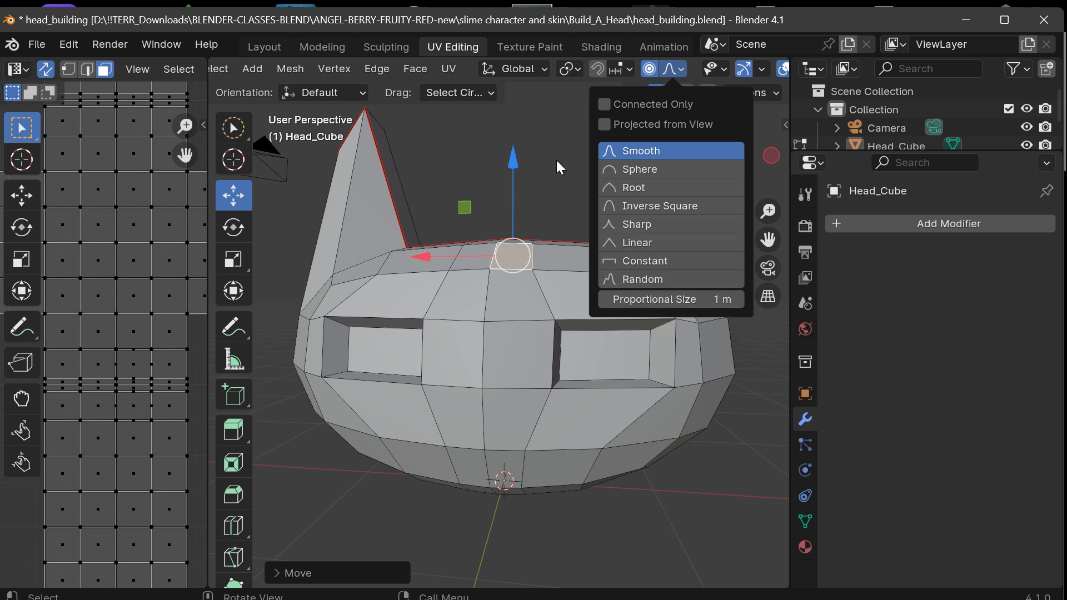
Raise the center face at the top of the head along Z with proportional editing to give the head a higher dome.
{"action": "left_click_drag", "start_coordinate": [513, 160], "coordinate": [536, 137]}
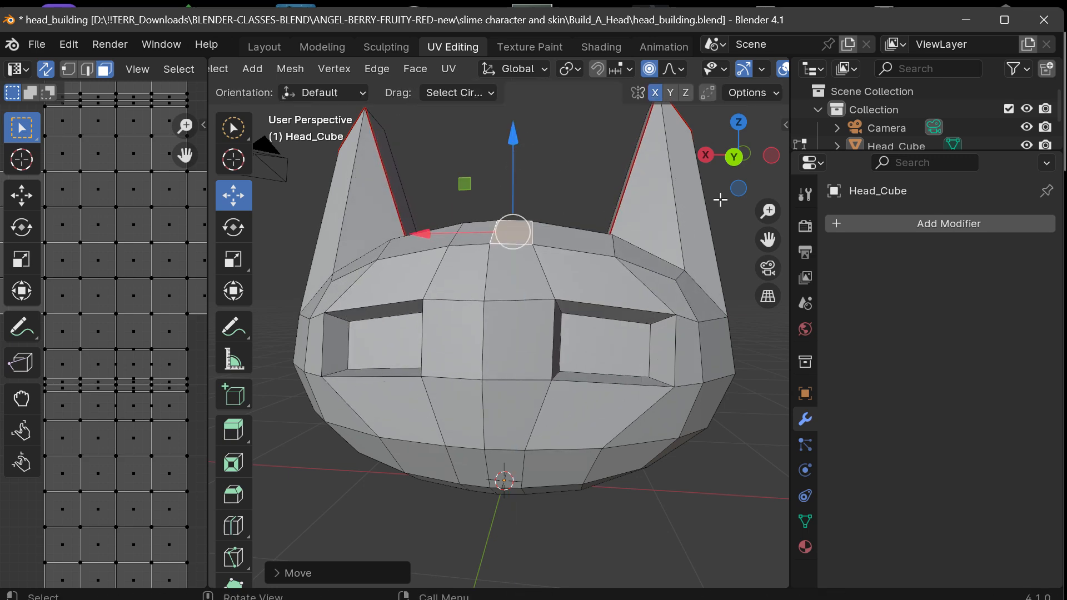
{"action": "mouse_move", "coordinate": [732, 162]}
{"action": "left_mouse_down"}
{"action": "mouse_move", "coordinate": [711, 164]}
{"action": "mouse_move", "coordinate": [737, 161]}
{"action": "left_mouse_up"}
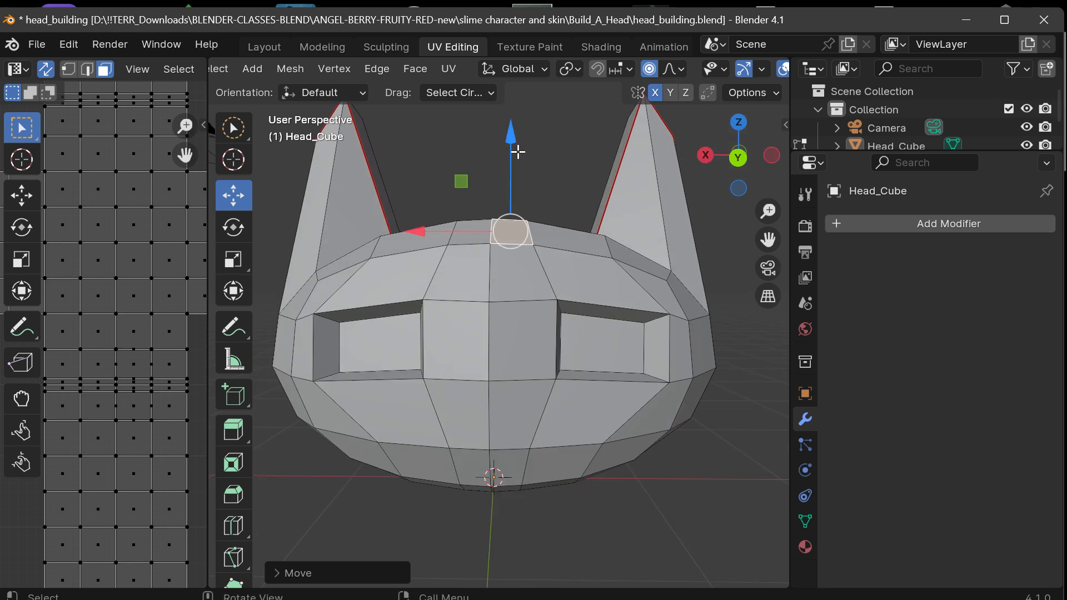
{"action": "mouse_move", "coordinate": [748, 175]}
{"action": "left_mouse_down"}
{"action": "mouse_move", "coordinate": [744, 189]}
{"action": "mouse_move", "coordinate": [742, 166]}
{"action": "mouse_move", "coordinate": [740, 177]}
{"action": "left_mouse_up"}
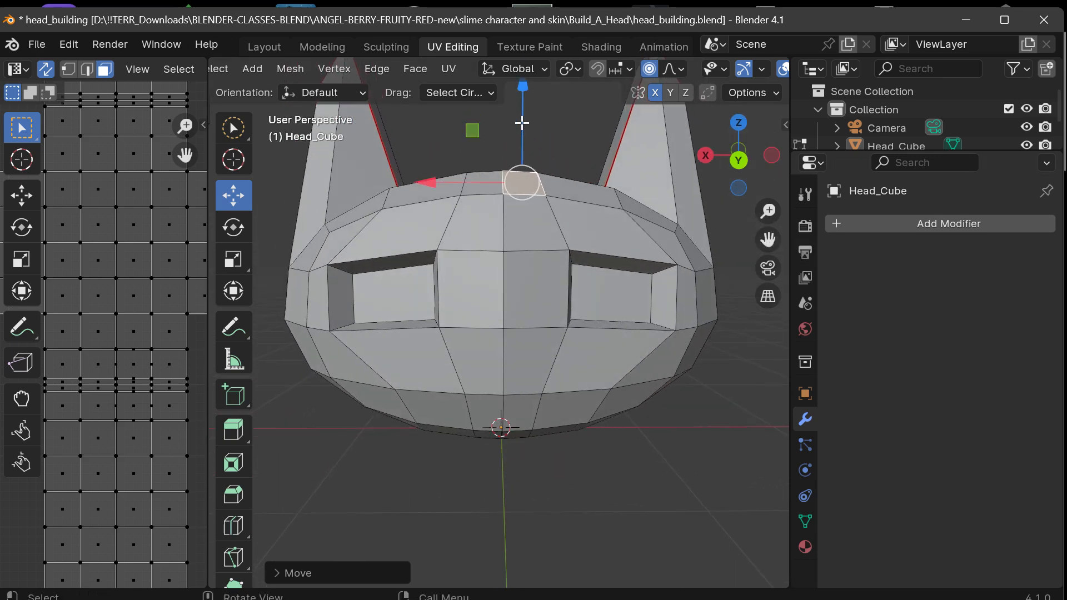
{"action": "left_click_drag", "start_coordinate": [522, 120], "coordinate": [533, 93]}
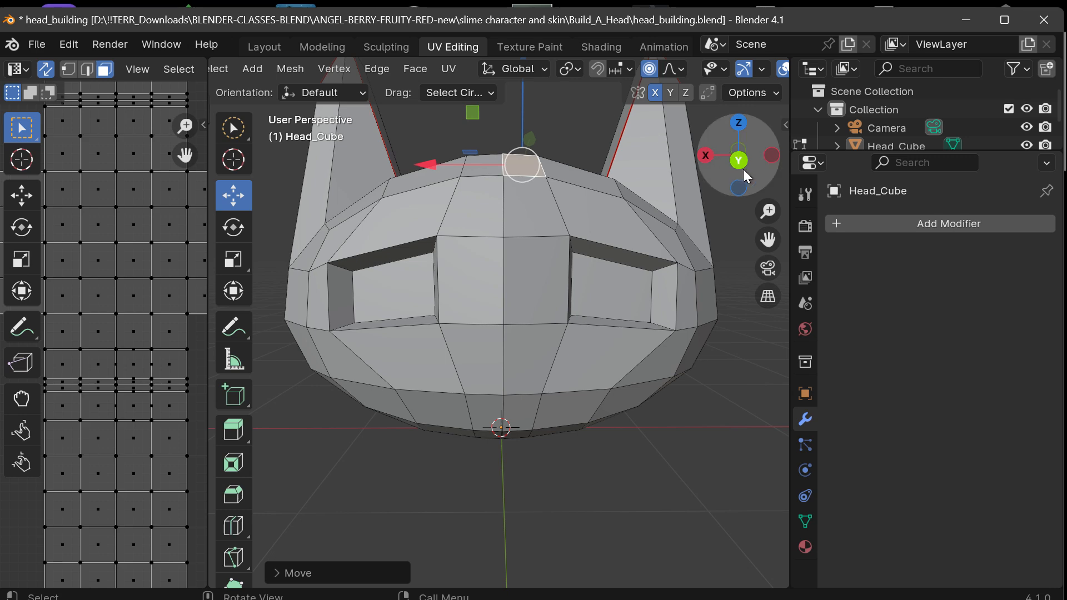
{"action": "mouse_move", "coordinate": [746, 175]}
{"action": "left_mouse_down"}
{"action": "mouse_move", "coordinate": [533, 172]}
{"action": "mouse_move", "coordinate": [748, 177]}
{"action": "mouse_move", "coordinate": [761, 142]}
{"action": "mouse_move", "coordinate": [751, 176]}
{"action": "left_mouse_up"}
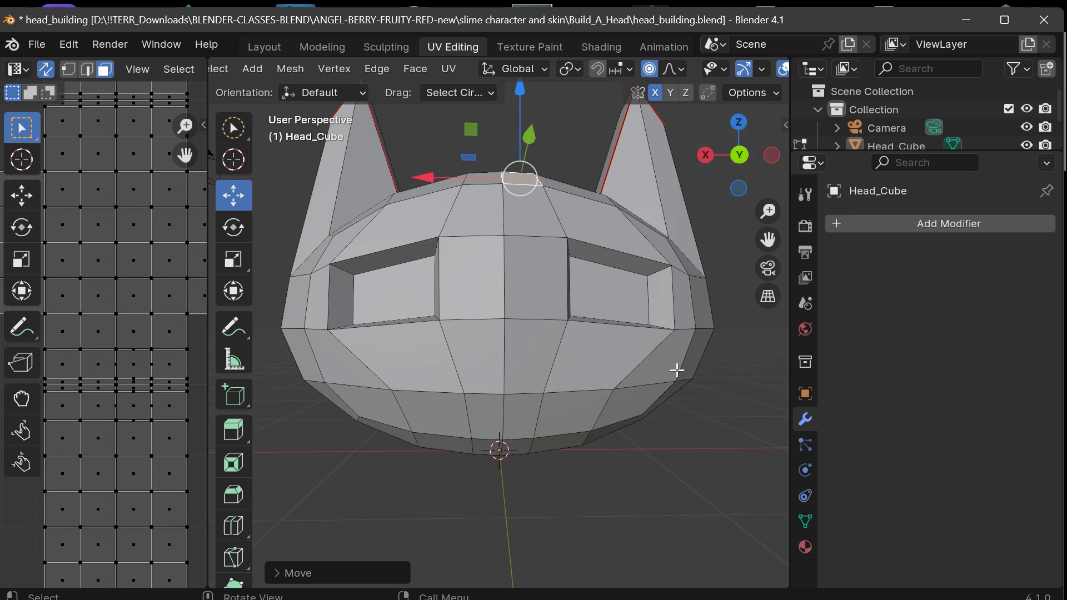
Try moving the lower cheek face on the -X side inward along X with proportional editing, and undo the move.
{"action": "left_click", "coordinate": [650, 377]}
{"action": "left_click_drag", "start_coordinate": [570, 359], "coordinate": [540, 356]}
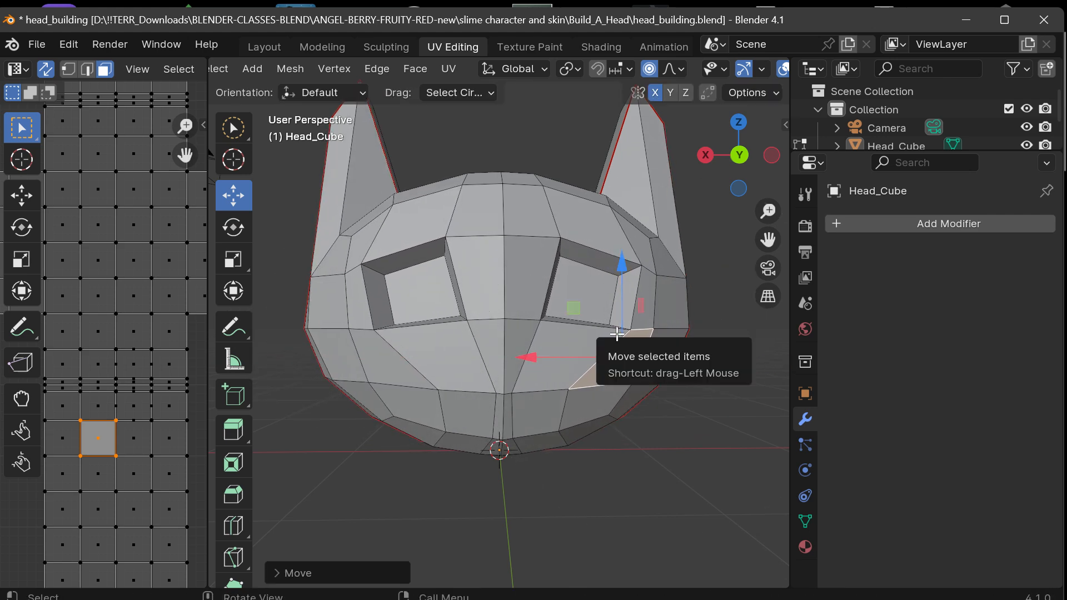
{"action": "key", "text": "ctrl+z"}
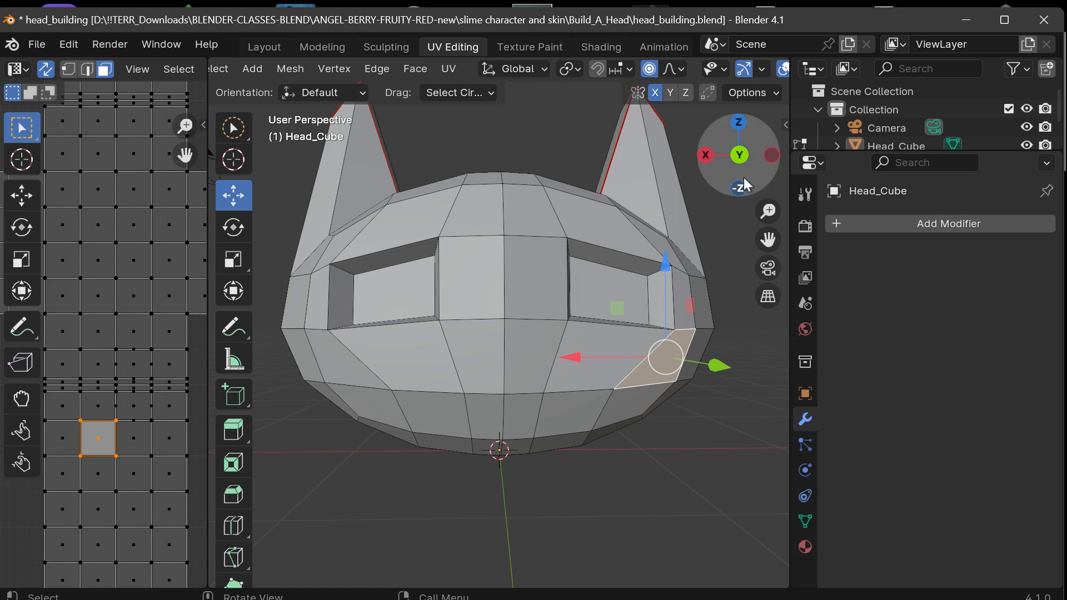
Select the two center faces at mouth level and scale them wider along X with proportional editing.
{"action": "left_click_drag", "start_coordinate": [739, 159], "coordinate": [581, 238]}
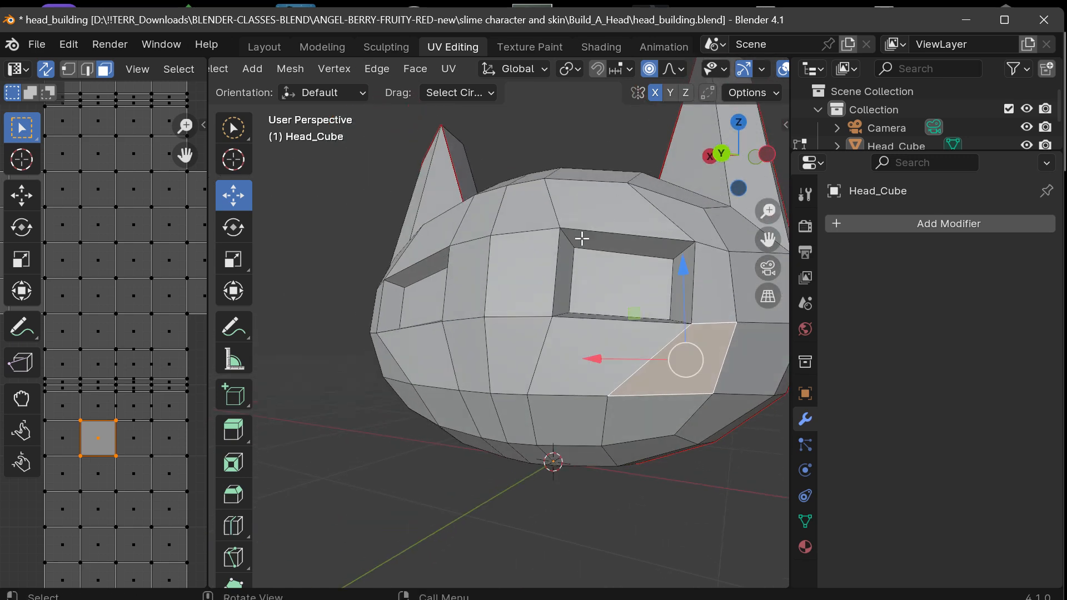
{"action": "left_click", "coordinate": [236, 130]}
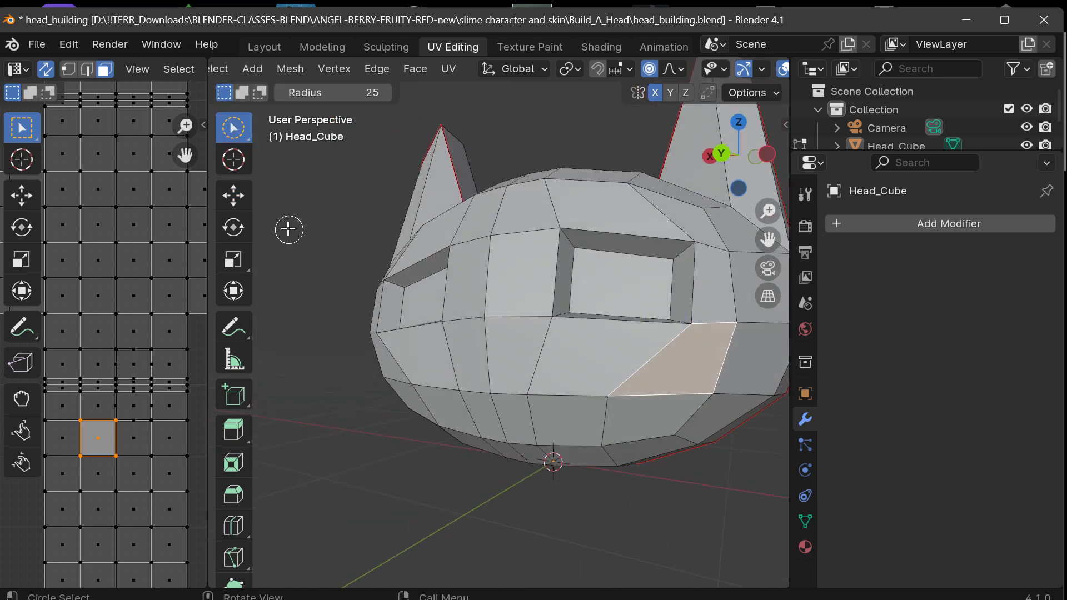
{"action": "left_click", "coordinate": [500, 413]}
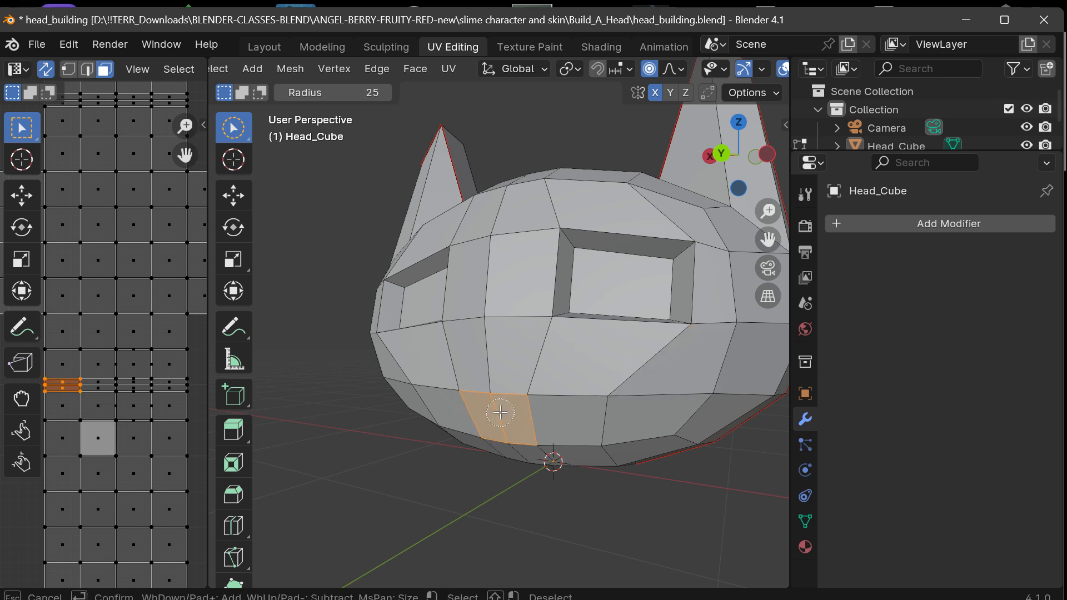
{"action": "left_click_drag", "start_coordinate": [722, 155], "coordinate": [325, 201]}
{"action": "left_click", "coordinate": [234, 258]}
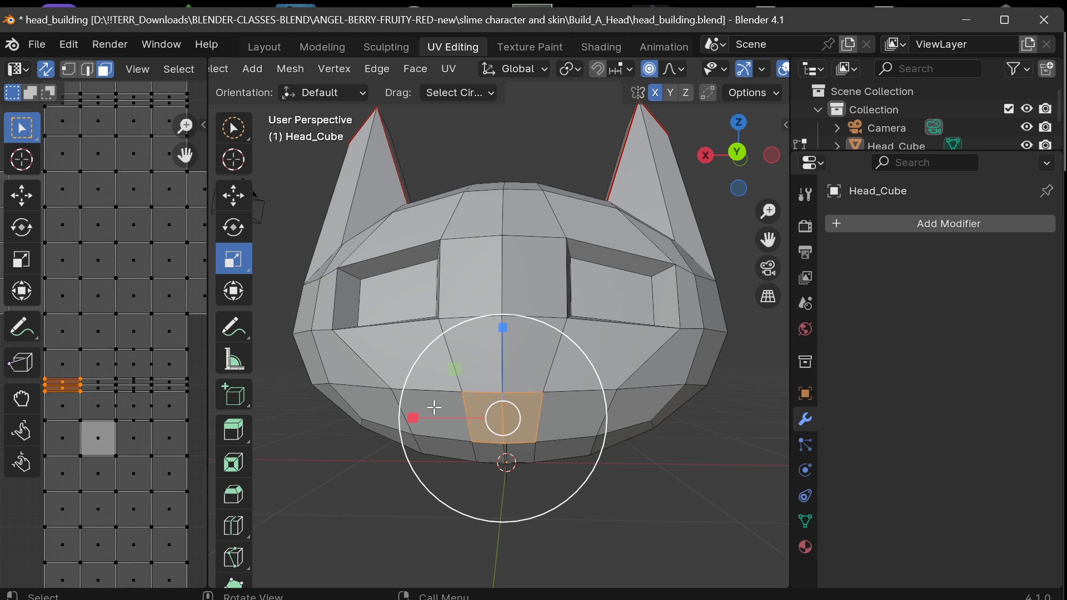
{"action": "left_click_drag", "start_coordinate": [414, 417], "coordinate": [328, 406]}
{"action": "mouse_move", "coordinate": [737, 162]}
{"action": "left_mouse_down"}
{"action": "mouse_move", "coordinate": [695, 164]}
{"action": "mouse_move", "coordinate": [739, 164]}
{"action": "mouse_move", "coordinate": [740, 180]}
{"action": "mouse_move", "coordinate": [737, 168]}
{"action": "left_mouse_up"}
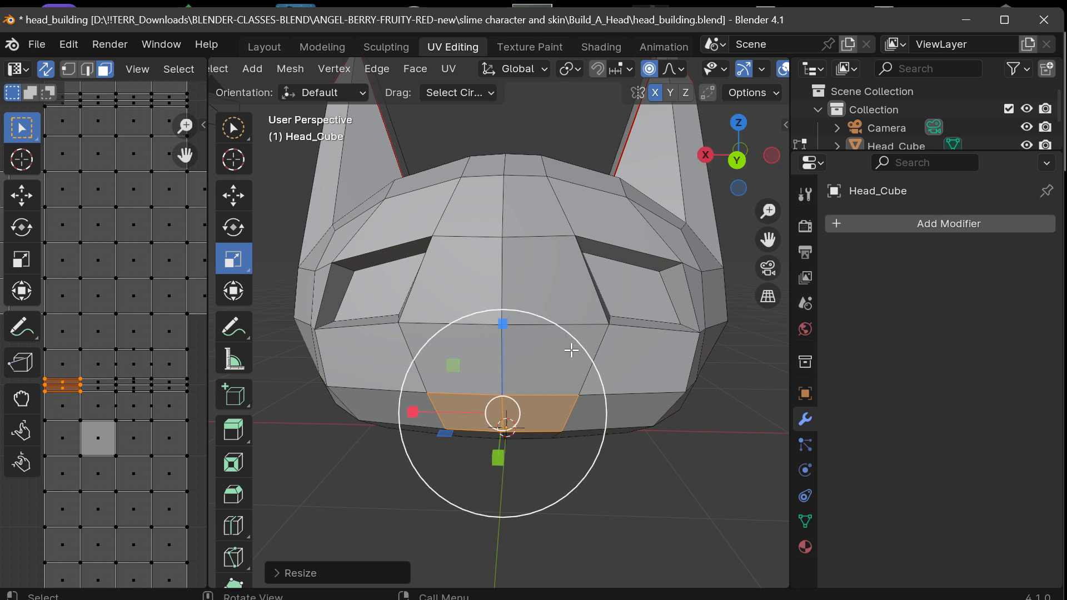
Reselect the two center mouth faces and scale them down along Z with proportional editing.
{"action": "left_click_drag", "start_coordinate": [675, 186], "coordinate": [602, 199]}
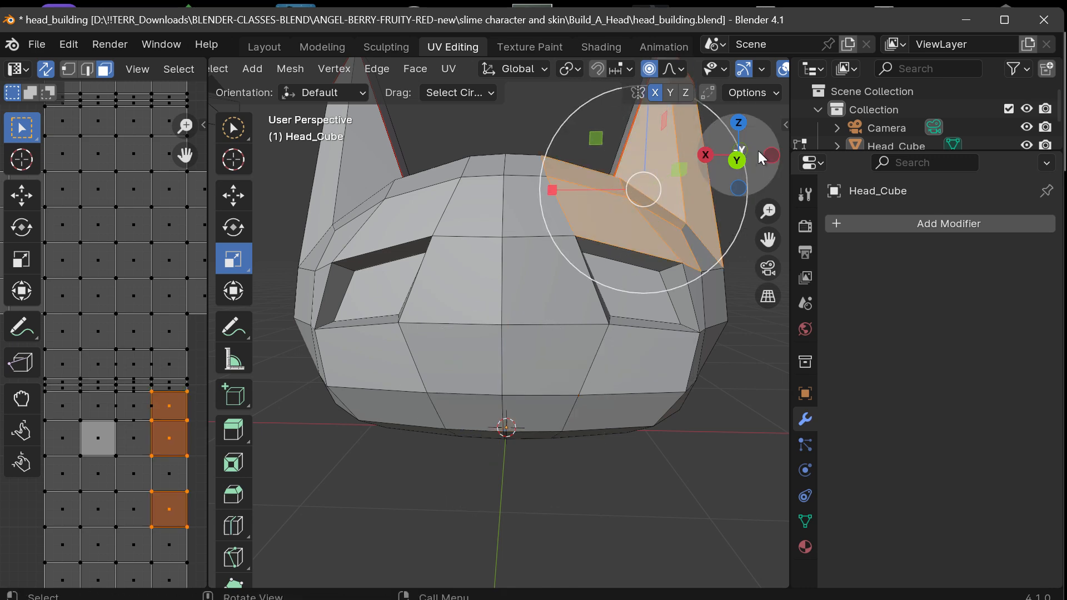
{"action": "left_click_drag", "start_coordinate": [757, 153], "coordinate": [685, 163]}
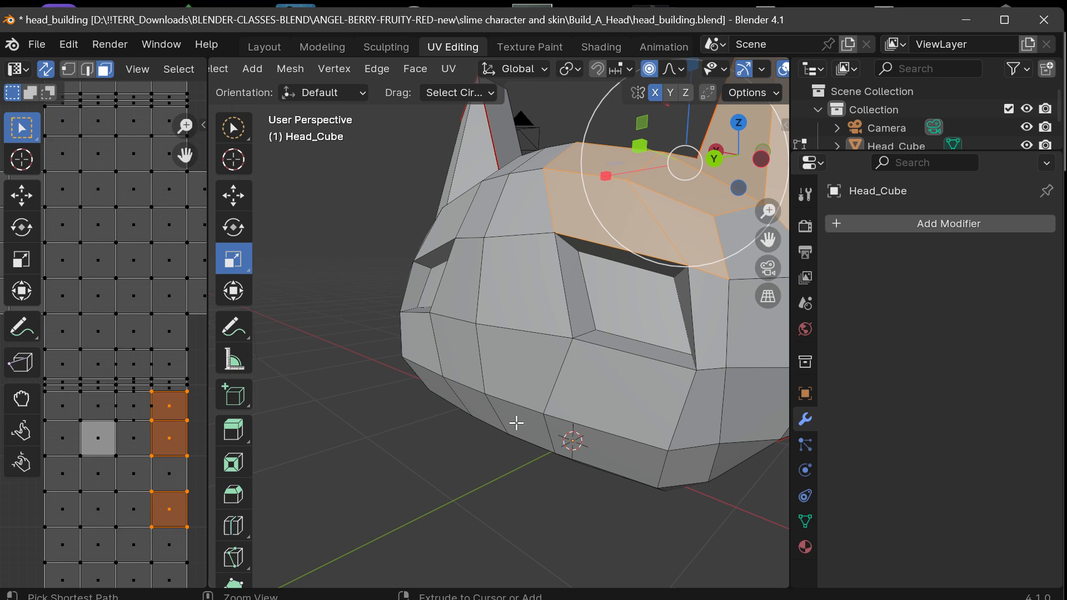
{"action": "left_click_drag", "start_coordinate": [516, 422], "coordinate": [480, 408]}
{"action": "left_click_drag", "start_coordinate": [722, 167], "coordinate": [763, 153]}
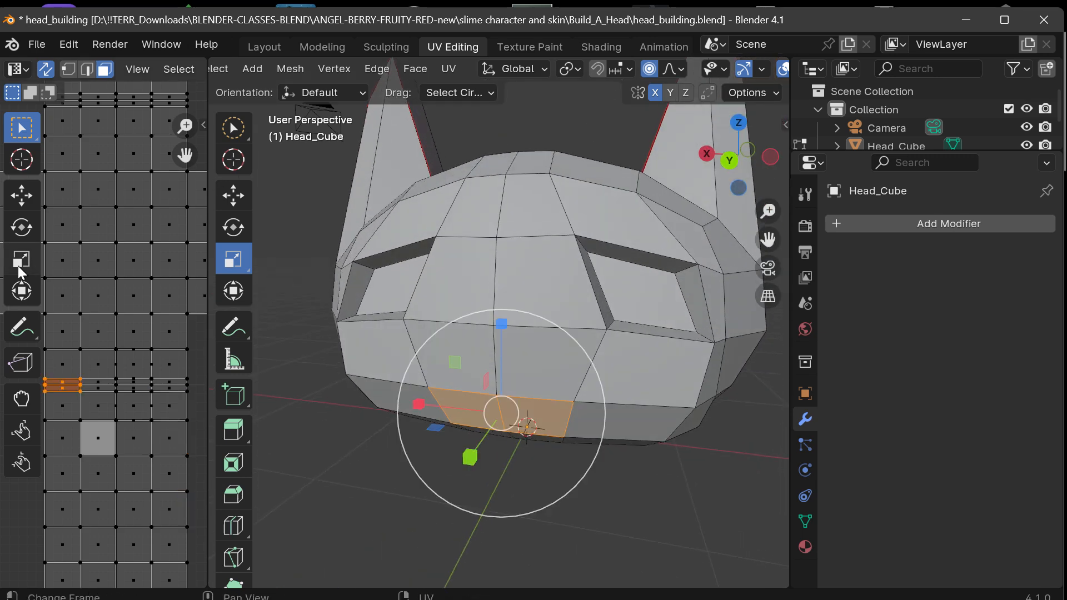
{"action": "left_click_drag", "start_coordinate": [506, 319], "coordinate": [490, 358]}
{"action": "left_click_drag", "start_coordinate": [739, 161], "coordinate": [681, 150]}
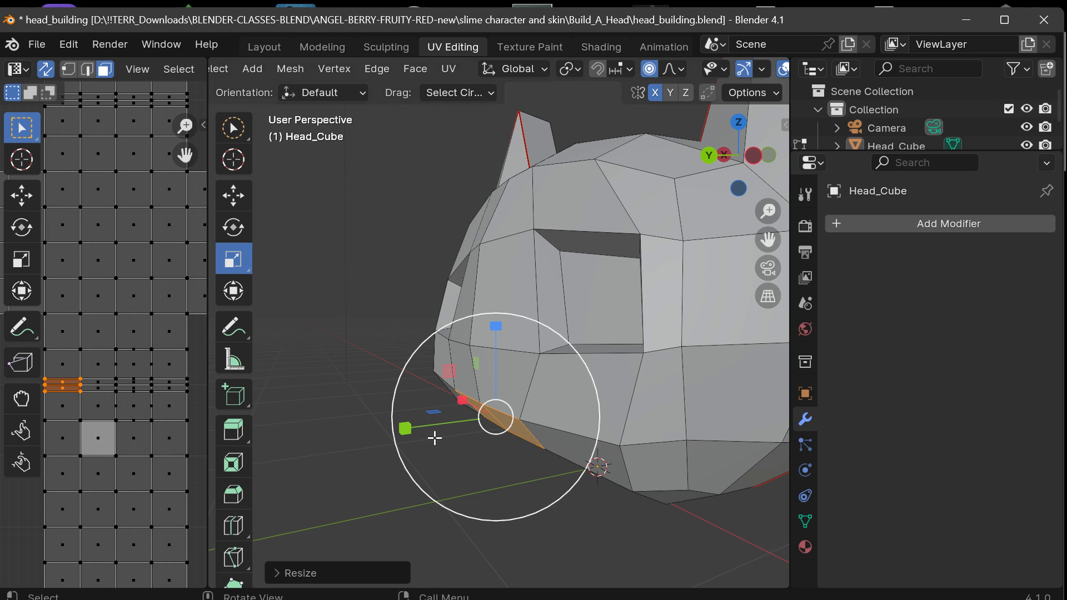
Try moving the mouth faces back into the head along Y with proportional editing, and undo the move.
{"action": "left_click", "coordinate": [232, 198]}
{"action": "key", "text": "t"}
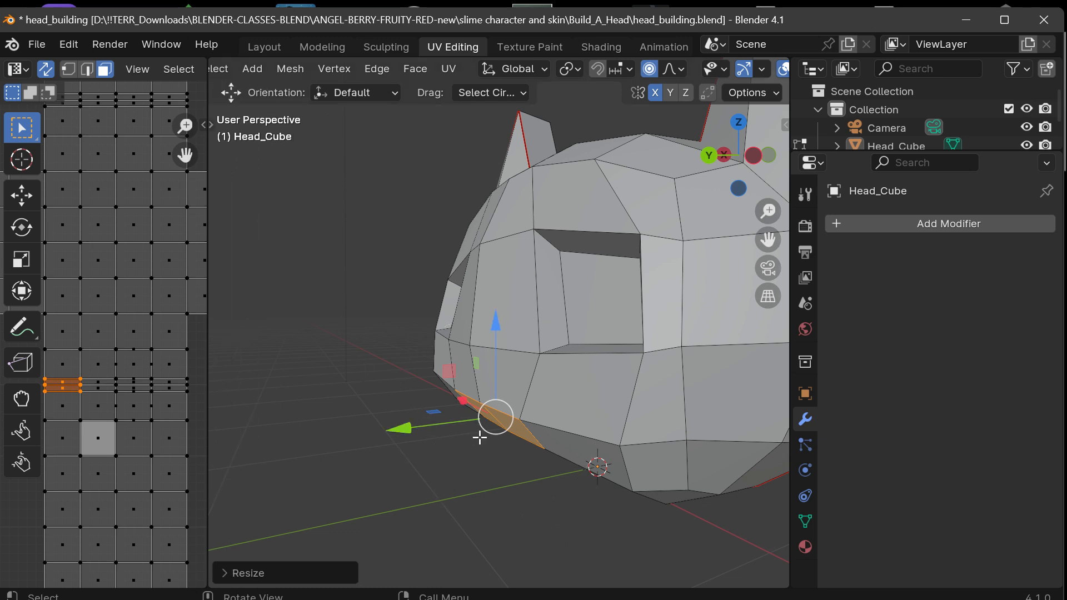
{"action": "key", "text": "t"}
{"action": "mouse_move", "coordinate": [419, 428]}
{"action": "left_mouse_down"}
{"action": "mouse_move", "coordinate": [400, 433]}
{"action": "mouse_move", "coordinate": [435, 428]}
{"action": "mouse_move", "coordinate": [425, 432]}
{"action": "left_mouse_up"}
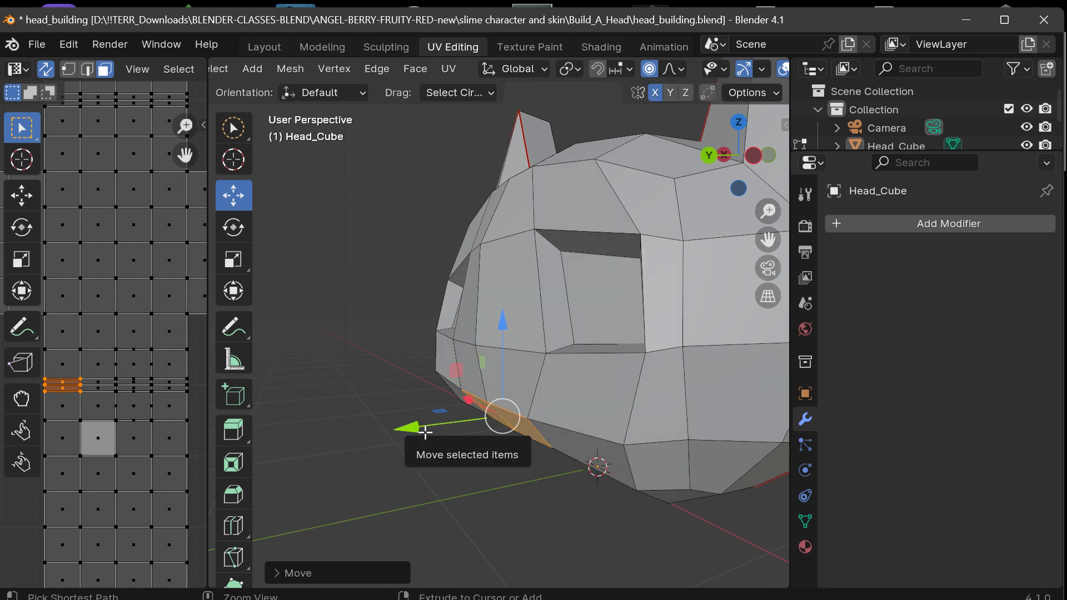
{"action": "key", "text": "ctrl+z"}
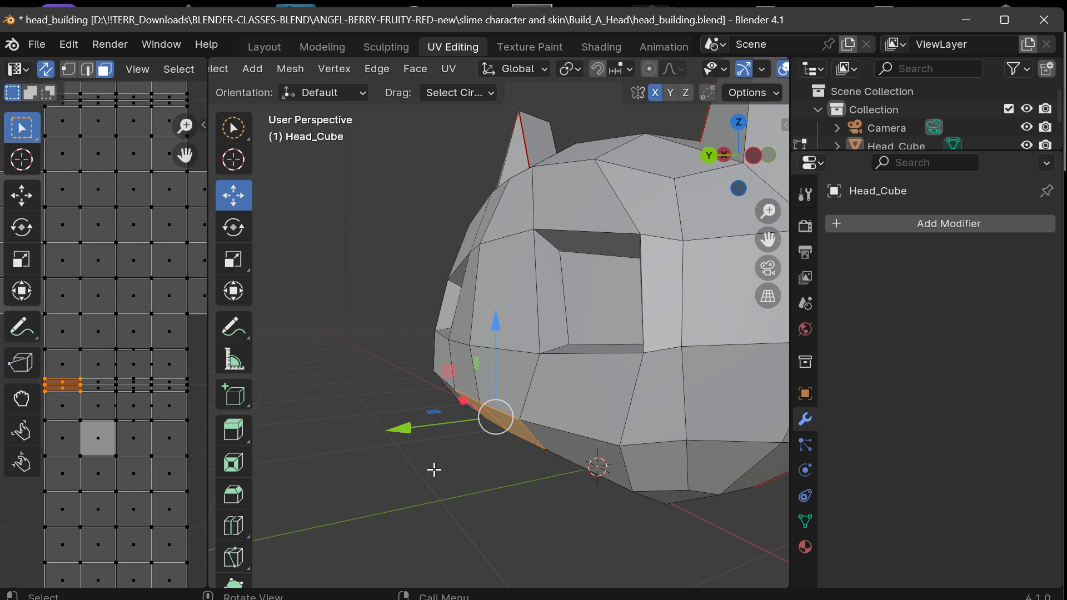
With proportional editing off, extrude the mouth faces about 0.1 m into the head and scale the recessed faces down uniformly.
{"action": "key", "text": "e"}
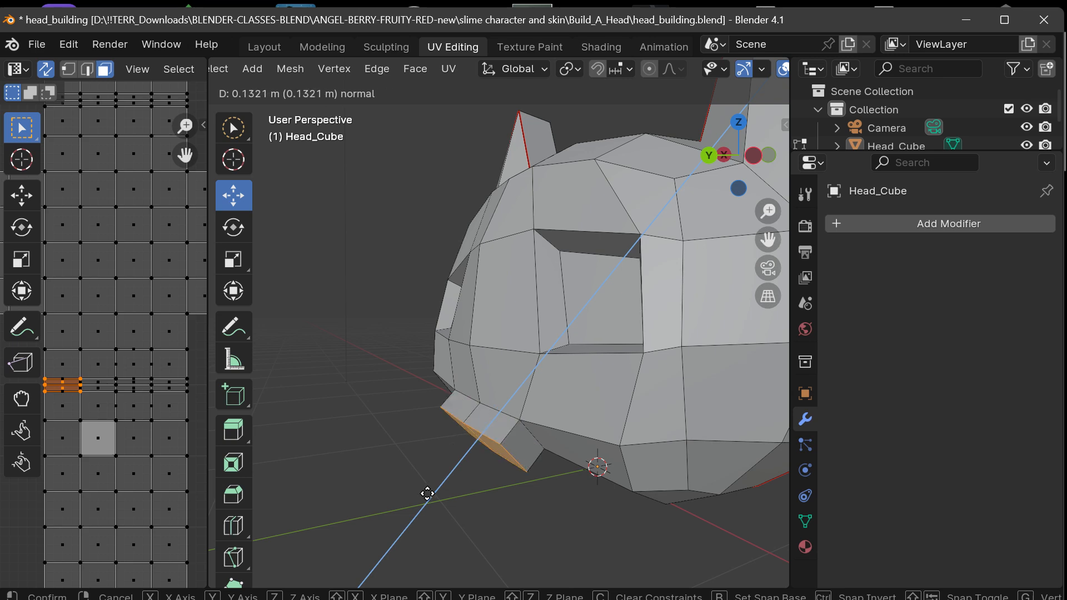
{"action": "left_click", "coordinate": [460, 462]}
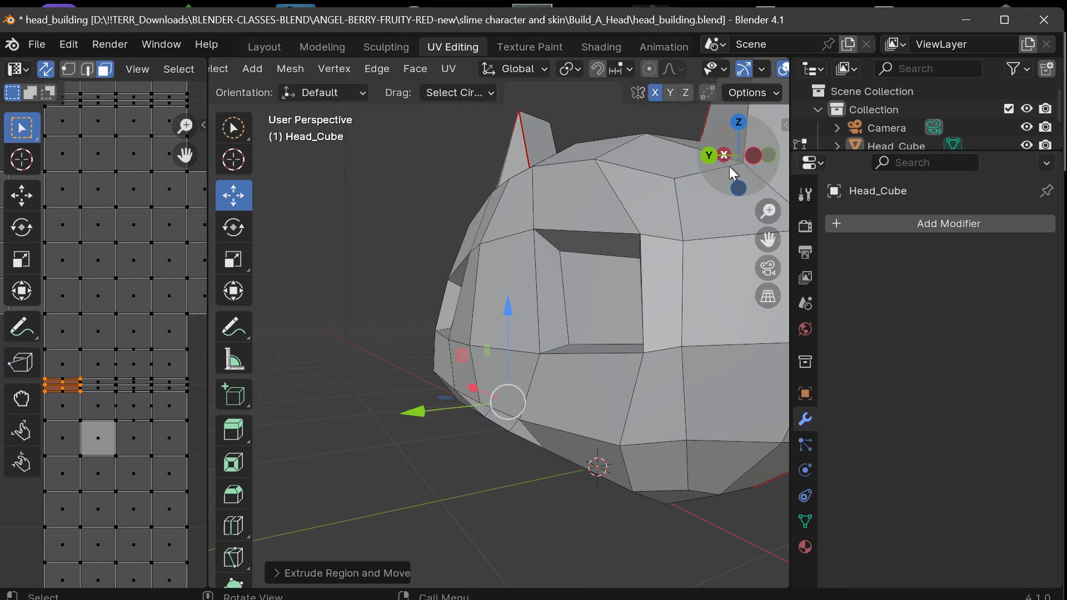
{"action": "left_click_drag", "start_coordinate": [729, 165], "coordinate": [253, 255]}
{"action": "left_click", "coordinate": [233, 259]}
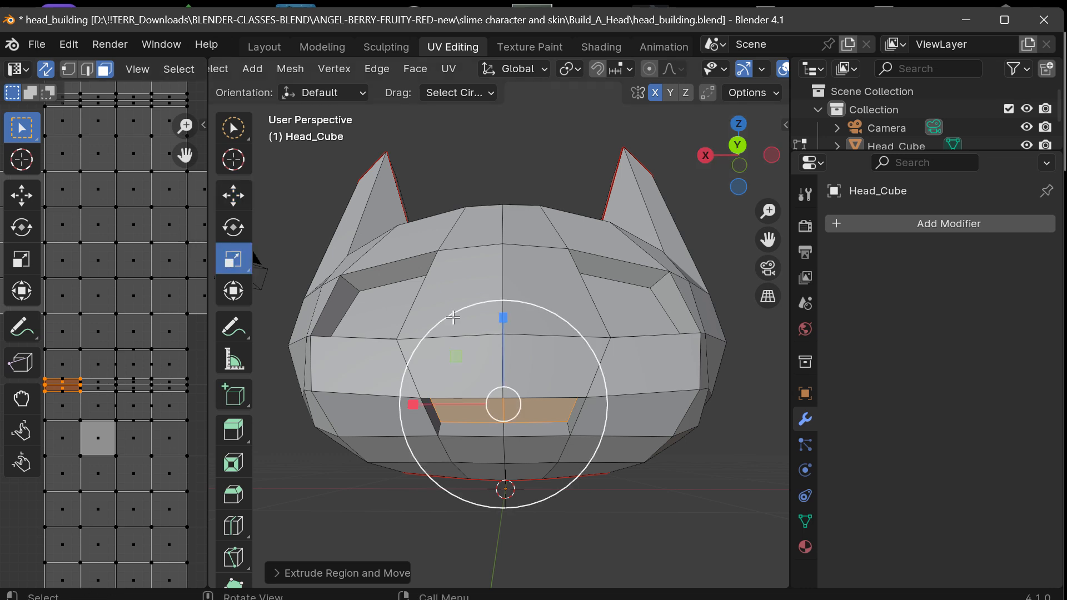
{"action": "left_click_drag", "start_coordinate": [559, 317], "coordinate": [546, 332]}
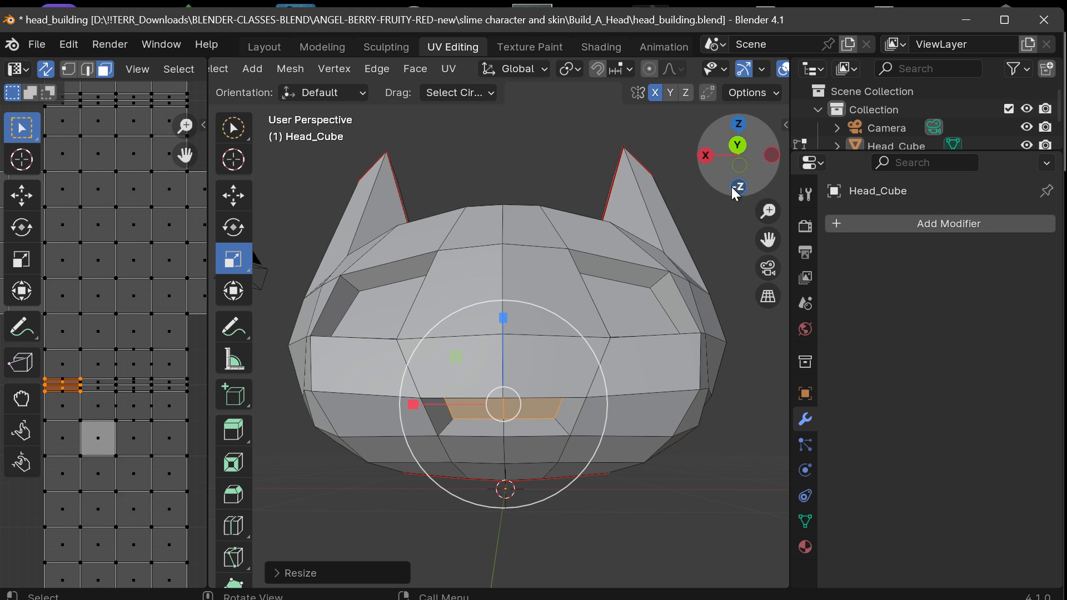
{"action": "left_click_drag", "start_coordinate": [734, 192], "coordinate": [730, 225]}
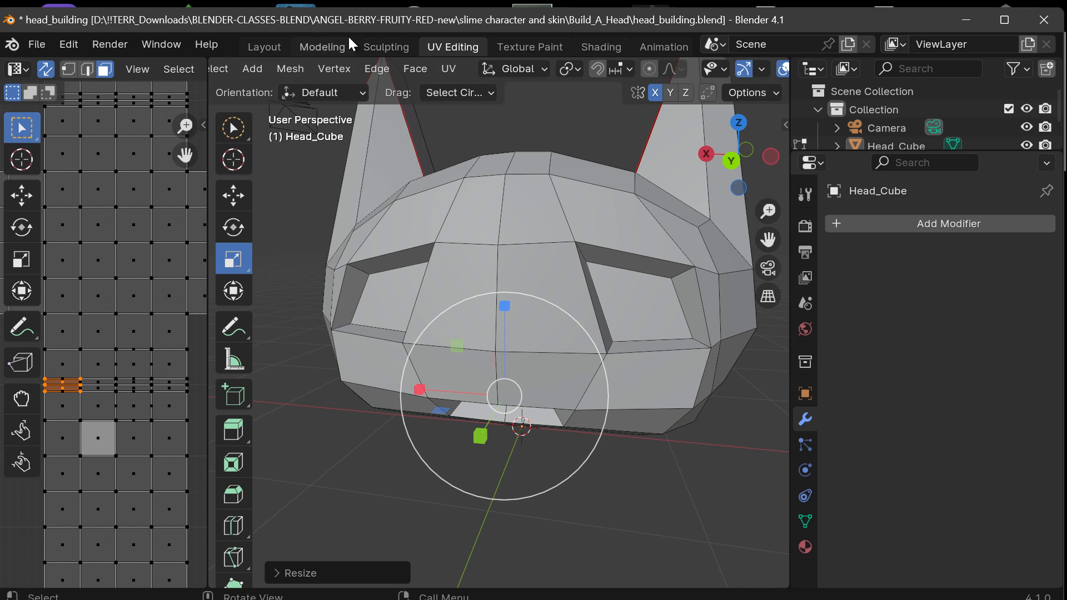
In edge select mode, select the vertical center edge just above the mouth and shorten it by scaling along Z.
{"action": "scroll", "coordinate": [305, 70], "scroll_direction": "up", "scroll_amount": 5}
{"action": "left_click", "coordinate": [381, 69]}
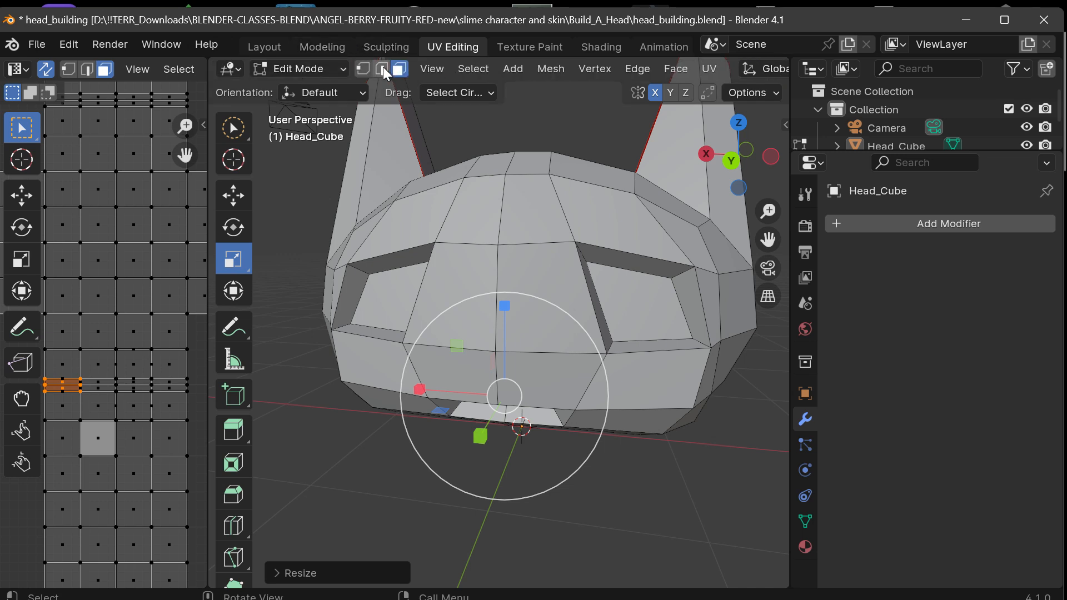
{"action": "left_click", "coordinate": [498, 369]}
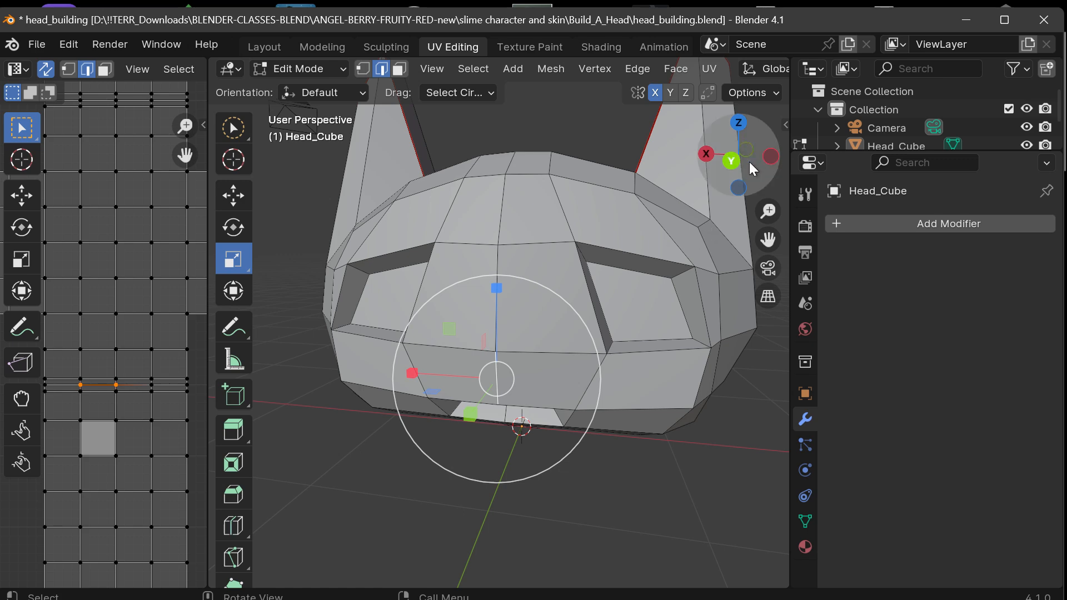
{"action": "left_click_drag", "start_coordinate": [730, 162], "coordinate": [641, 185]}
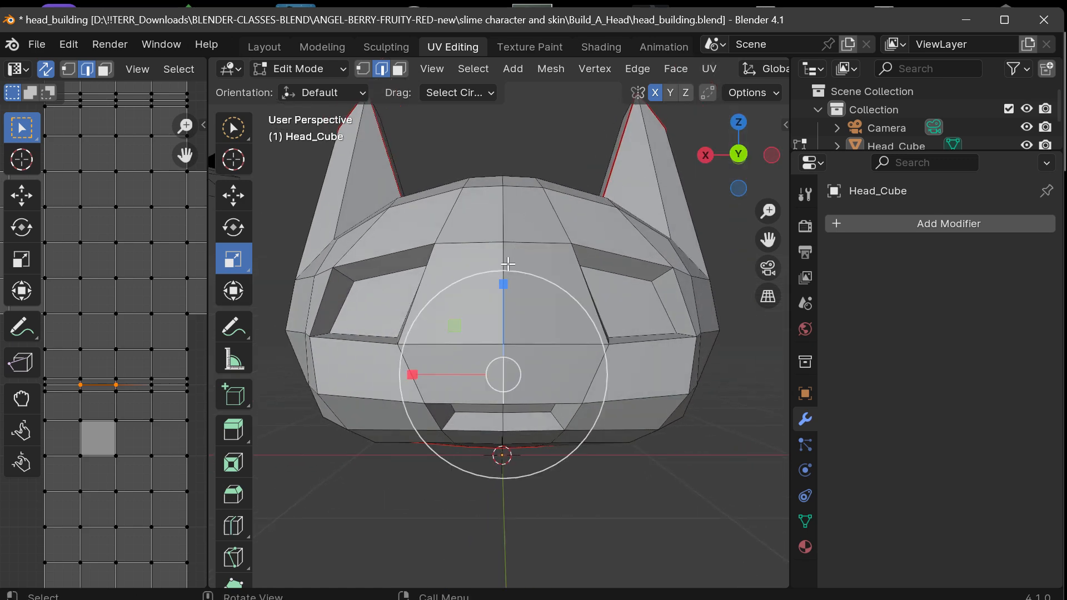
{"action": "left_click_drag", "start_coordinate": [502, 295], "coordinate": [499, 335]}
{"action": "left_click_drag", "start_coordinate": [704, 182], "coordinate": [721, 161]}
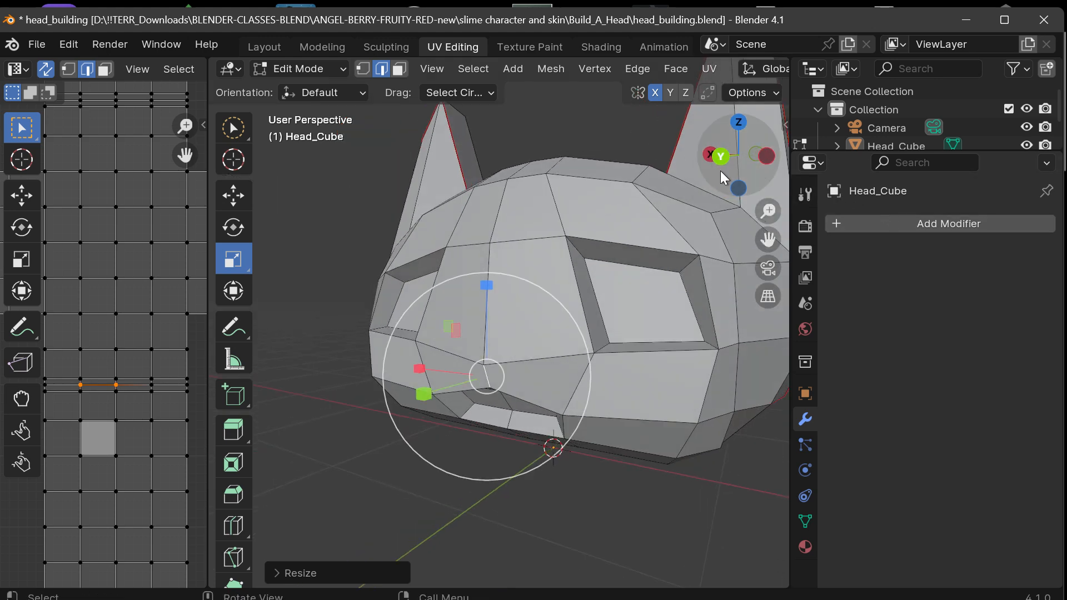
Examine the head with its recessed eyes and mouth in angled perspective and in the front and back orthographic views.
{"action": "left_click_drag", "start_coordinate": [719, 156], "coordinate": [706, 176]}
{"action": "scroll", "coordinate": [606, 323], "scroll_direction": "down", "scroll_amount": 2}
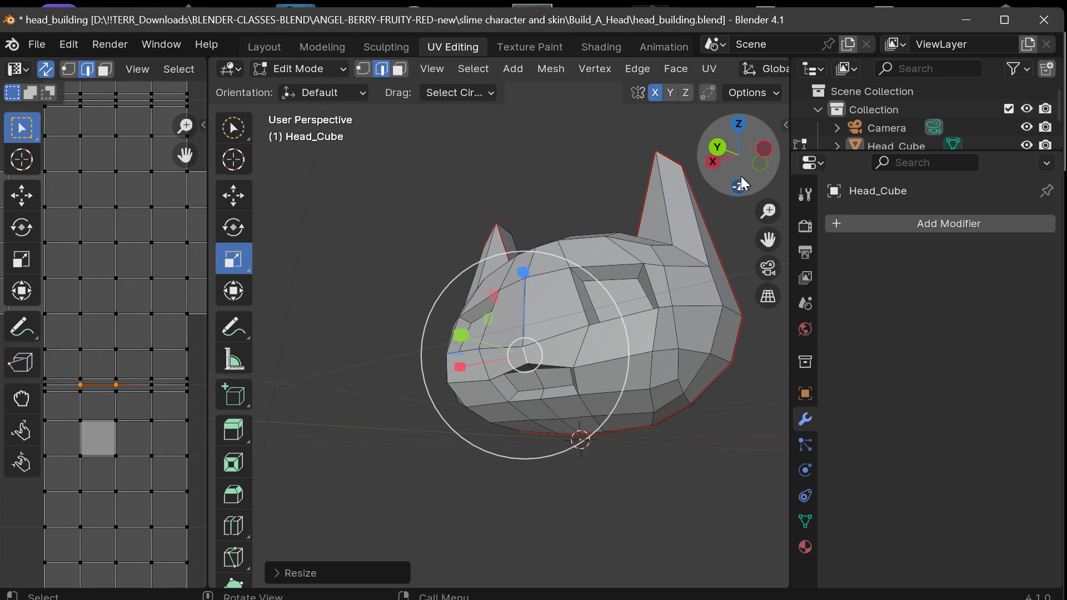
{"action": "left_click", "coordinate": [717, 148]}
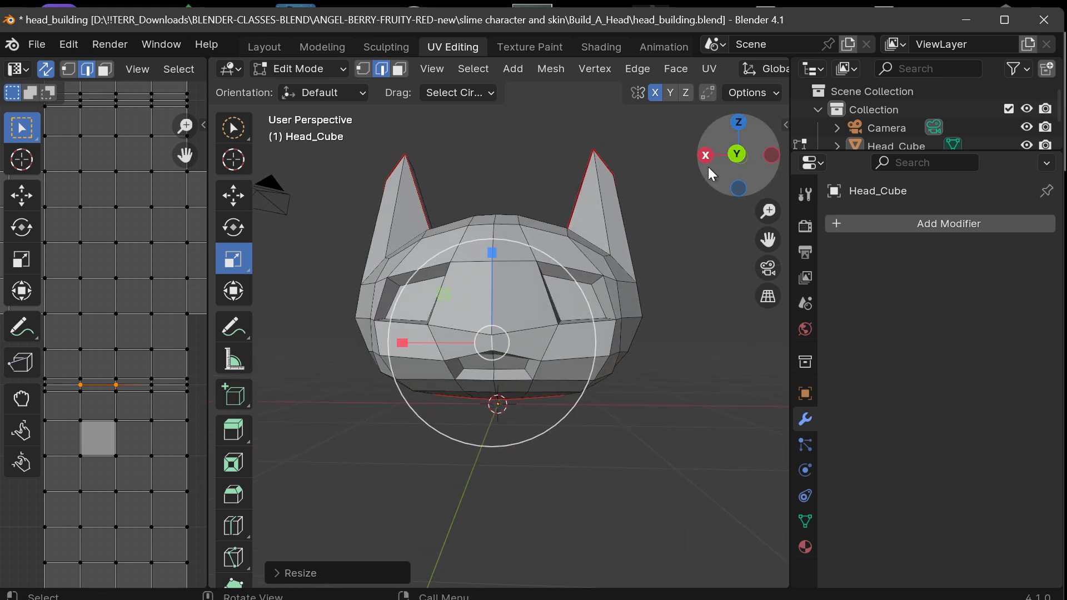
{"action": "left_click", "coordinate": [739, 156]}
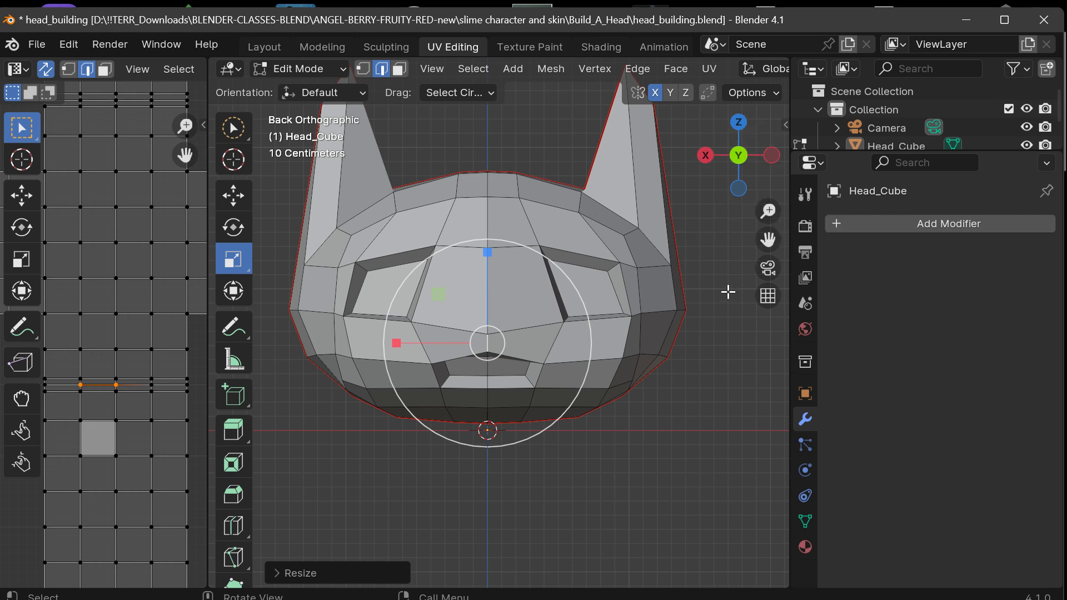
{"action": "left_click", "coordinate": [738, 158]}
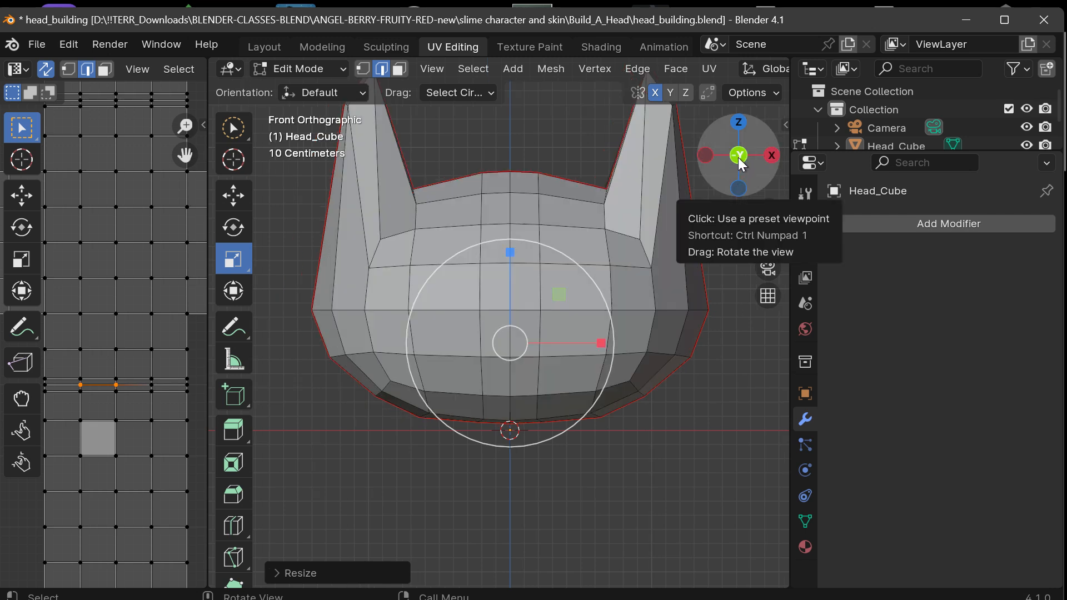
{"action": "left_click", "coordinate": [737, 155]}
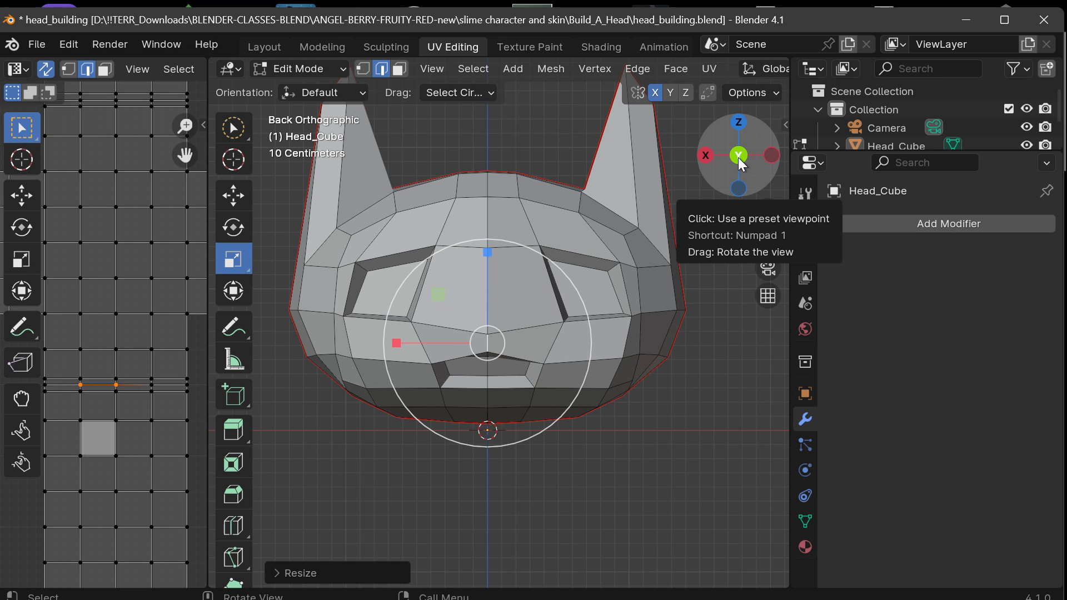
{"action": "left_click", "coordinate": [738, 156]}
{"action": "left_click", "coordinate": [737, 155]}
{"action": "left_click", "coordinate": [737, 157]}
{"action": "left_click", "coordinate": [737, 157]}
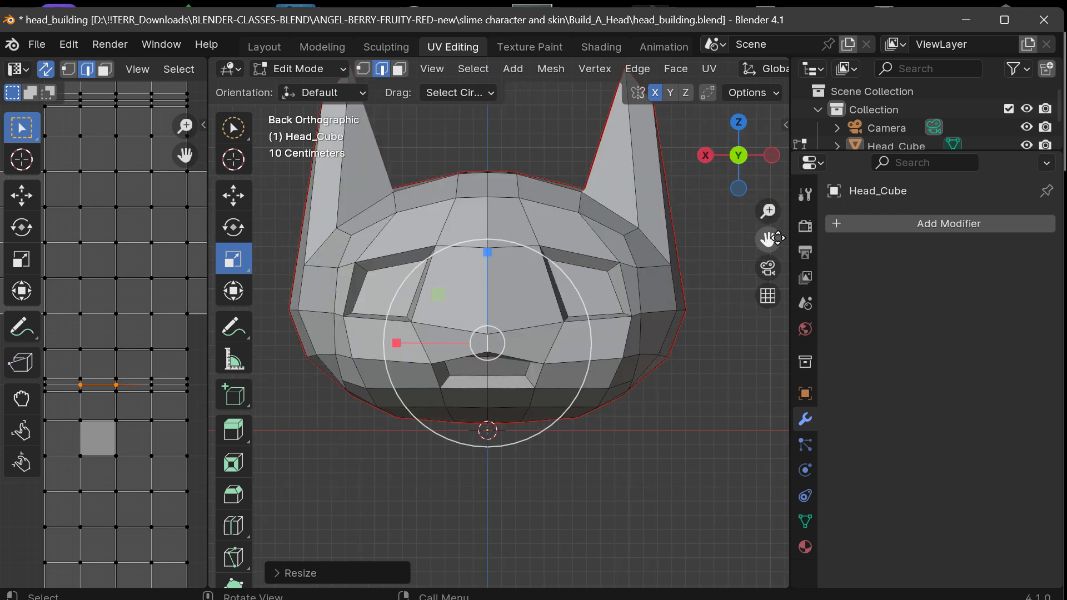
{"action": "left_click_drag", "start_coordinate": [768, 240], "coordinate": [815, 308]}
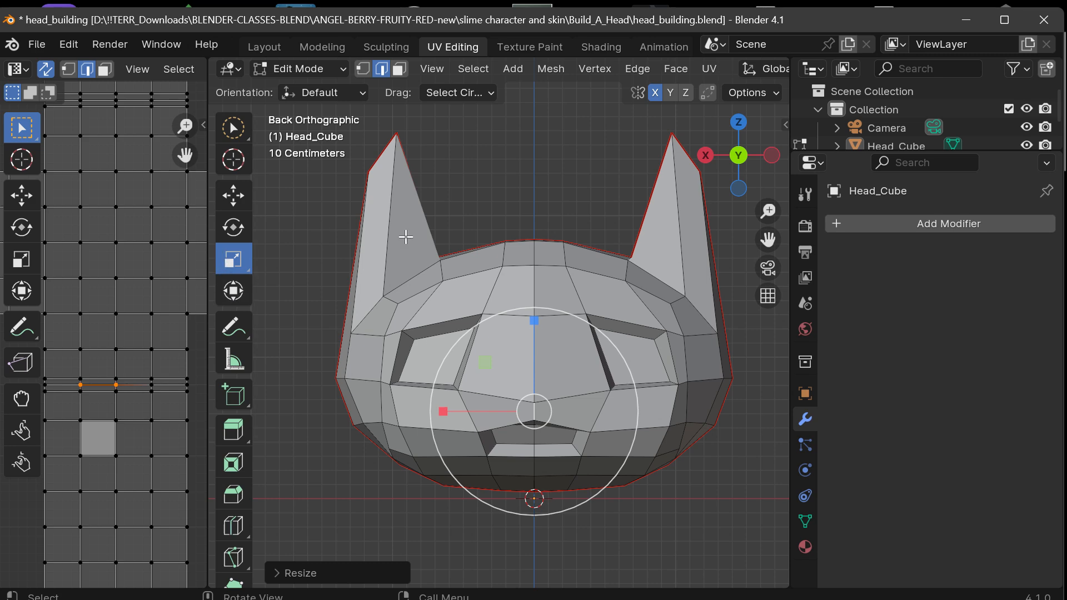
Inspect the reshaped face and ears from several perspective angles, ending in the back orthographic view.
{"action": "mouse_move", "coordinate": [740, 162]}
{"action": "left_mouse_down"}
{"action": "mouse_move", "coordinate": [694, 167]}
{"action": "mouse_move", "coordinate": [725, 161]}
{"action": "left_mouse_up"}
{"action": "left_click_drag", "start_coordinate": [768, 240], "coordinate": [742, 236]}
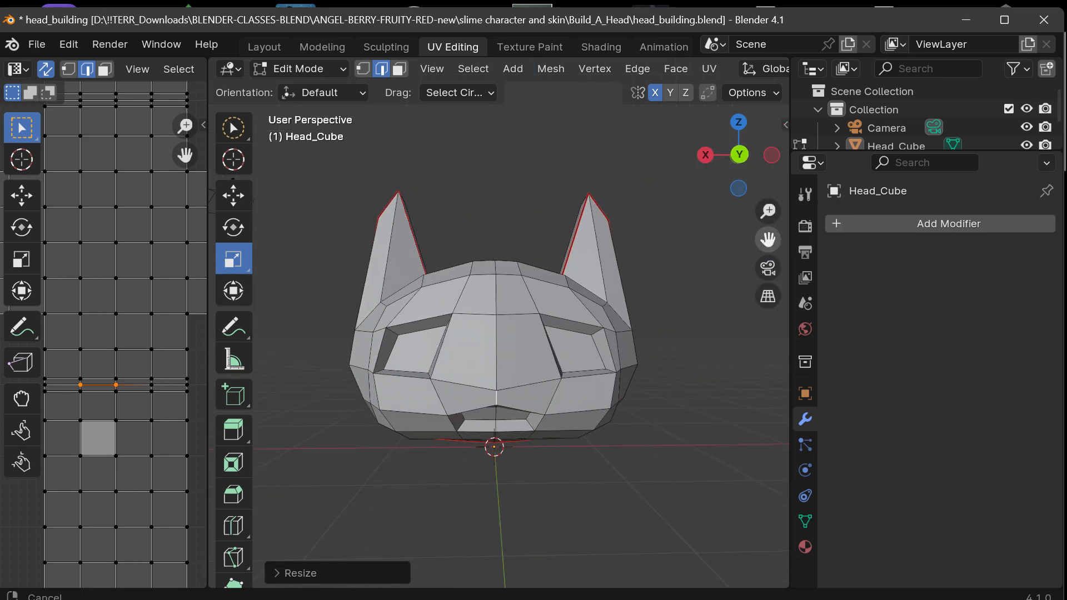
{"action": "left_click_drag", "start_coordinate": [725, 176], "coordinate": [729, 176]}
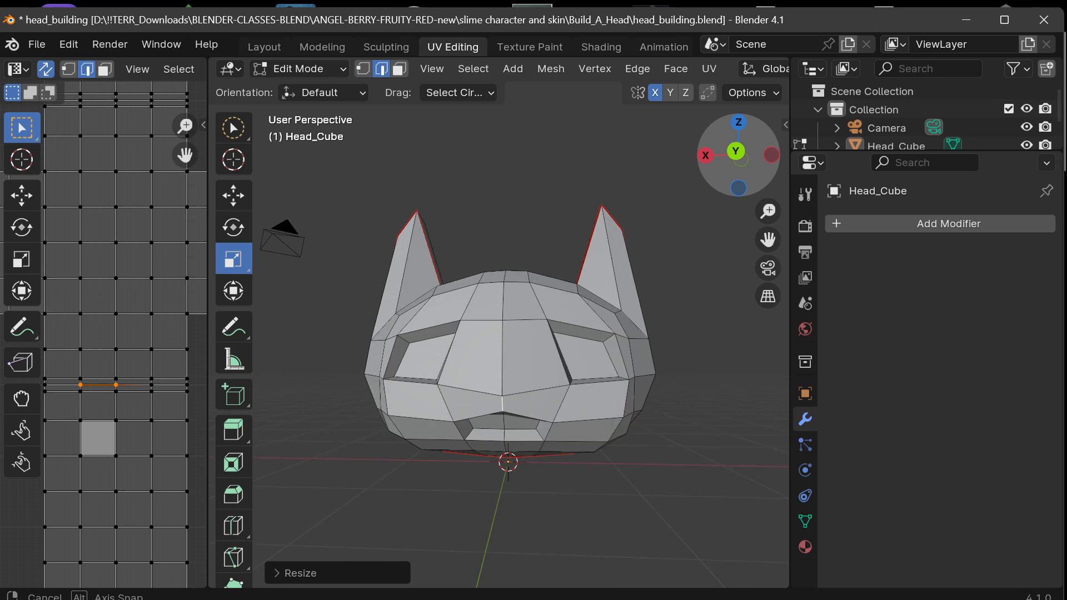
{"action": "left_click_drag", "start_coordinate": [768, 240], "coordinate": [774, 190]}
{"action": "scroll", "coordinate": [585, 307], "scroll_direction": "up", "scroll_amount": 2}
{"action": "scroll", "coordinate": [585, 308], "scroll_direction": "down", "scroll_amount": 2}
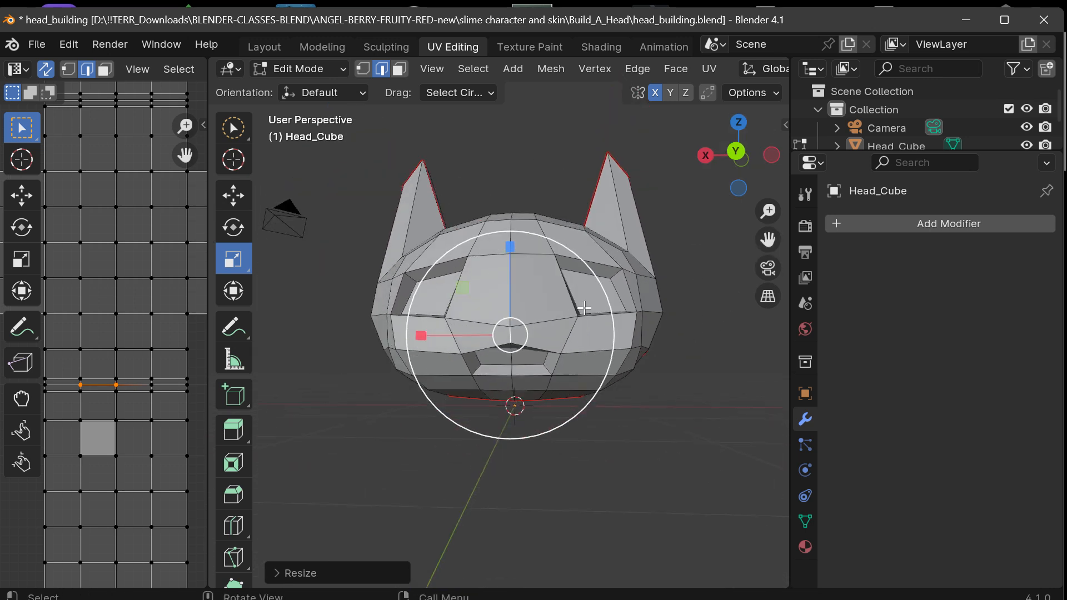
{"action": "left_click_drag", "start_coordinate": [762, 215], "coordinate": [761, 214]}
{"action": "mouse_move", "coordinate": [739, 155]}
{"action": "left_mouse_down"}
{"action": "mouse_move", "coordinate": [717, 160]}
{"action": "mouse_move", "coordinate": [739, 166]}
{"action": "left_mouse_up"}
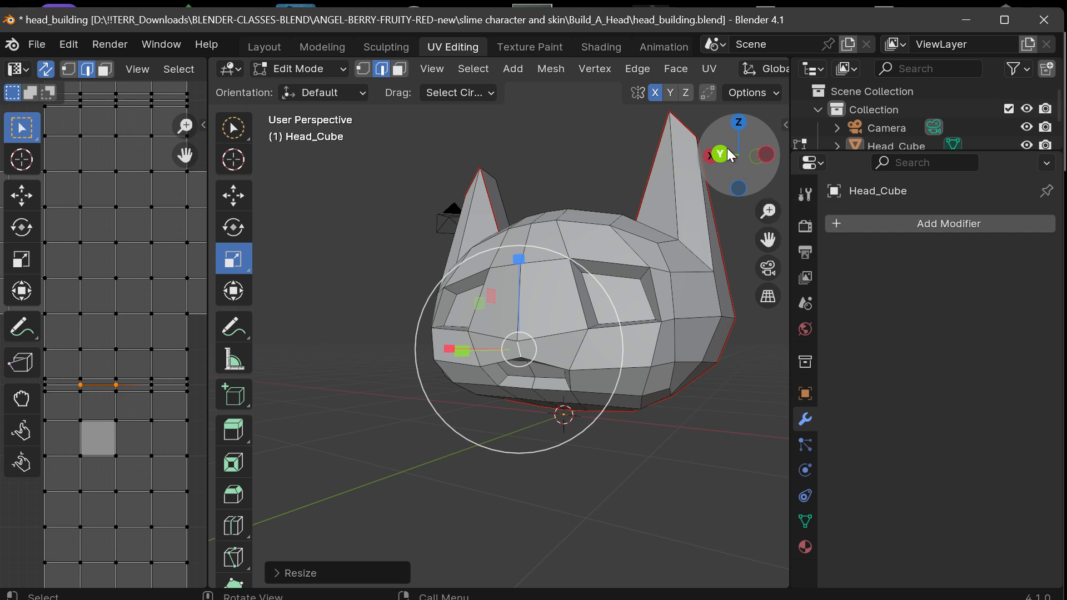
{"action": "left_click", "coordinate": [721, 154]}
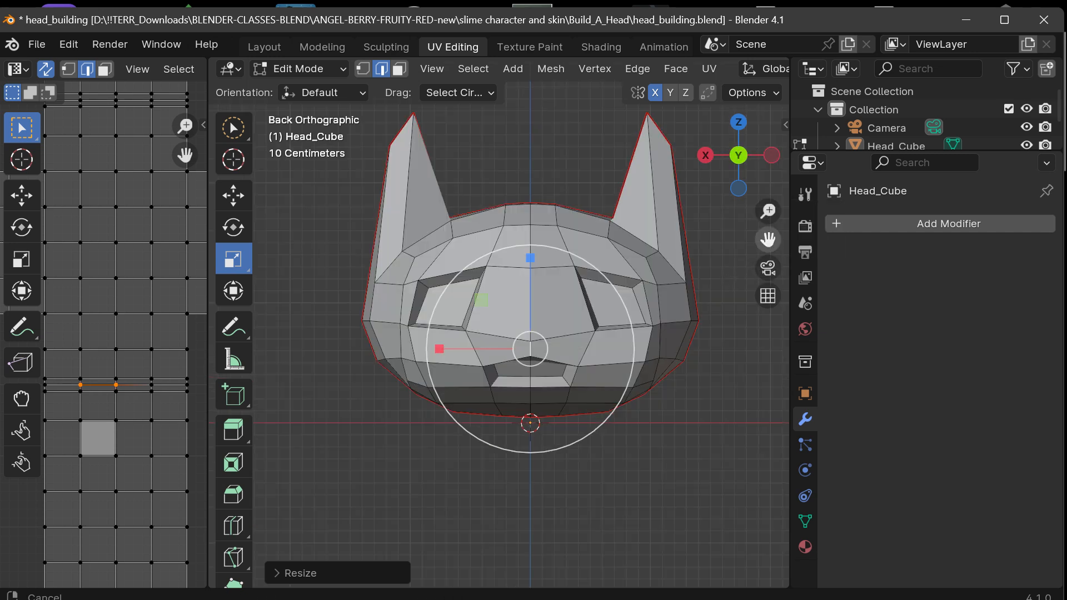
{"action": "left_click_drag", "start_coordinate": [767, 240], "coordinate": [740, 277]}
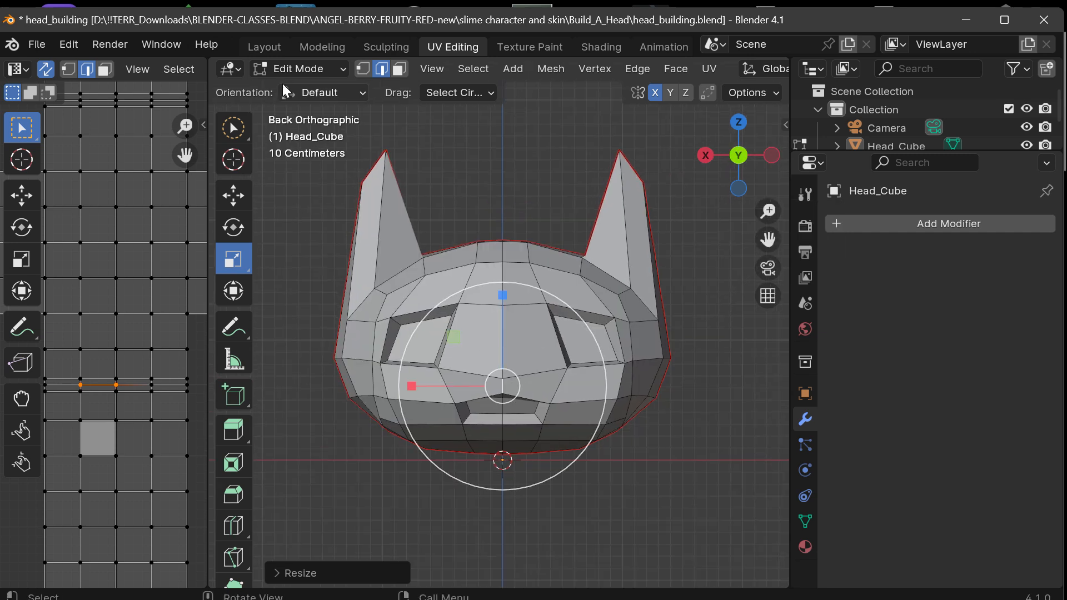
In Object Mode, rotate the head 180° about the global Z axis so the face shows in the front orthographic view.
{"action": "left_click", "coordinate": [288, 67]}
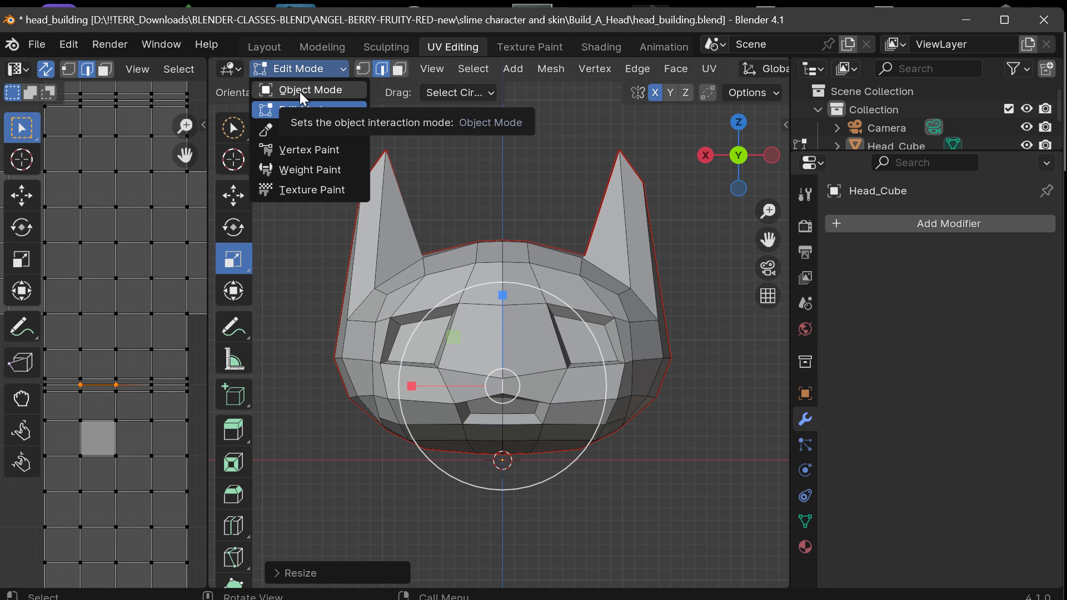
{"action": "left_click", "coordinate": [299, 90]}
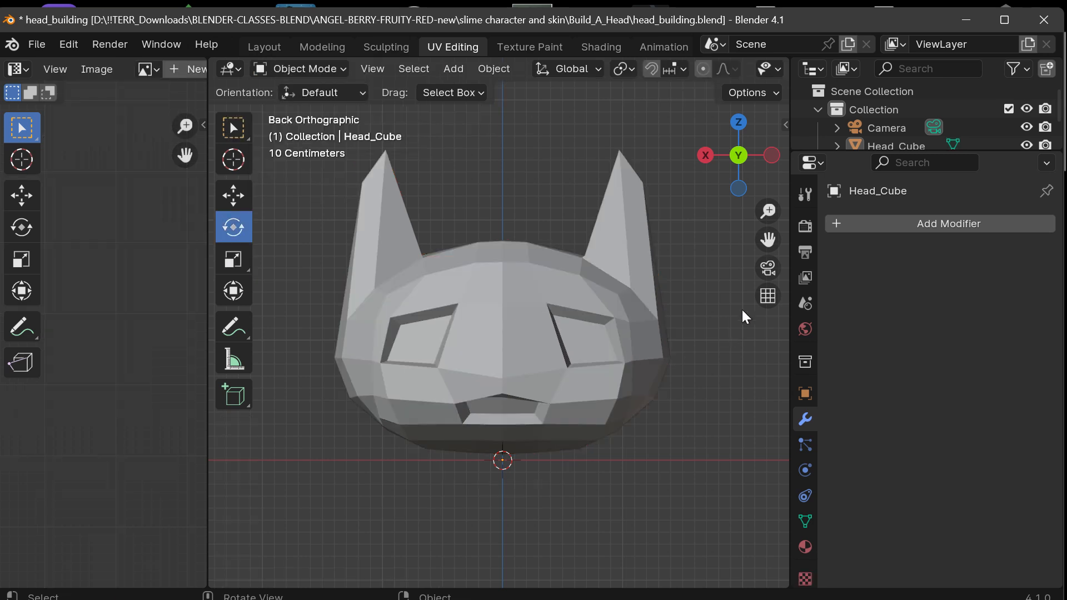
{"action": "left_click", "coordinate": [529, 341]}
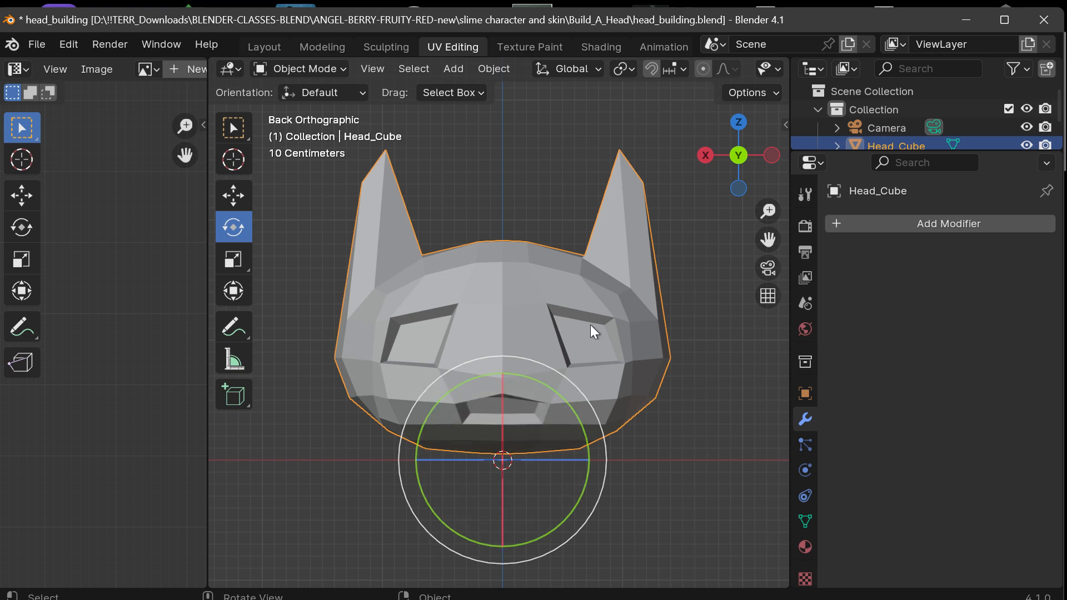
{"action": "key", "text": "r"}
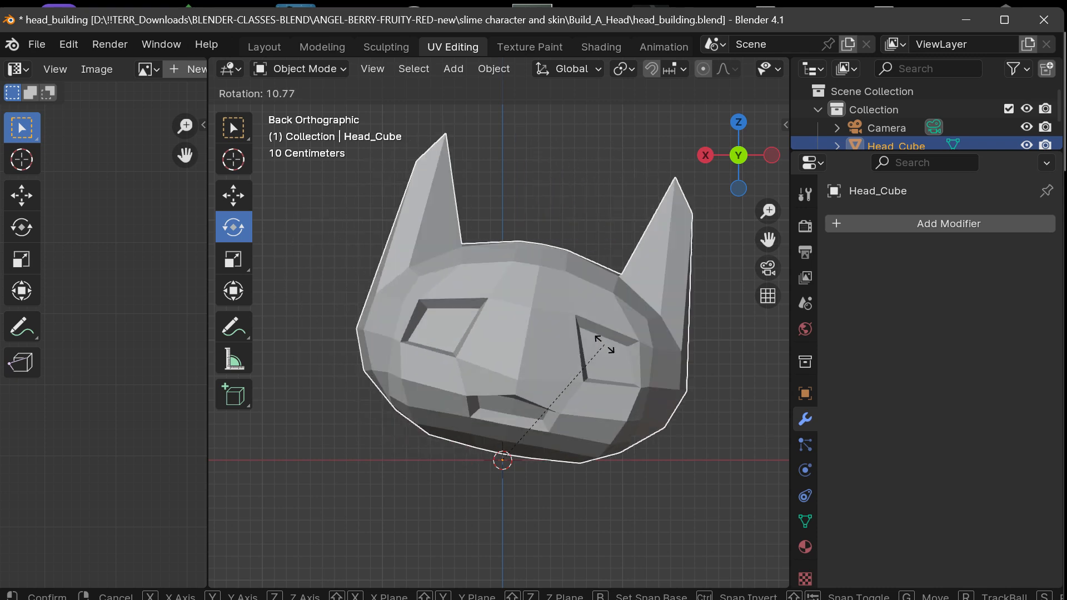
{"action": "key", "text": "z"}
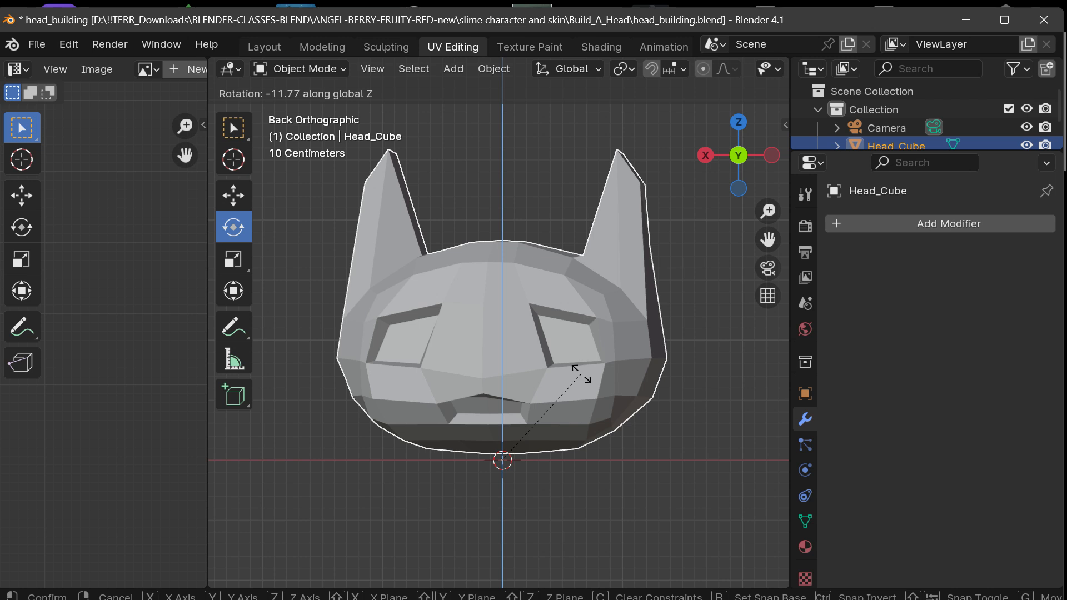
{"action": "type", "text": "180"}
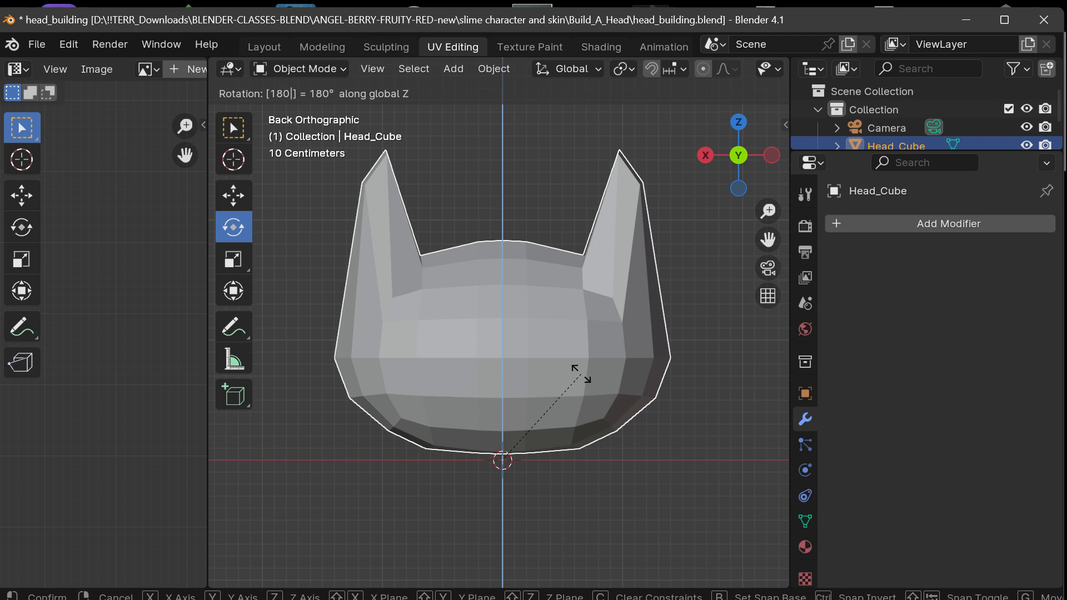
{"action": "key", "text": "Return"}
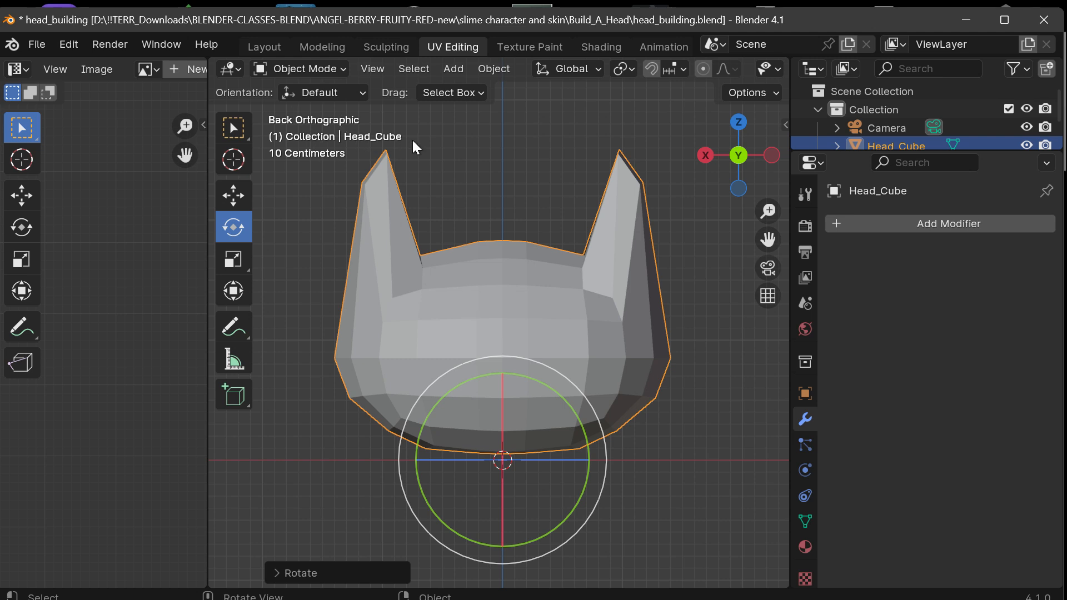
{"action": "left_click", "coordinate": [741, 158]}
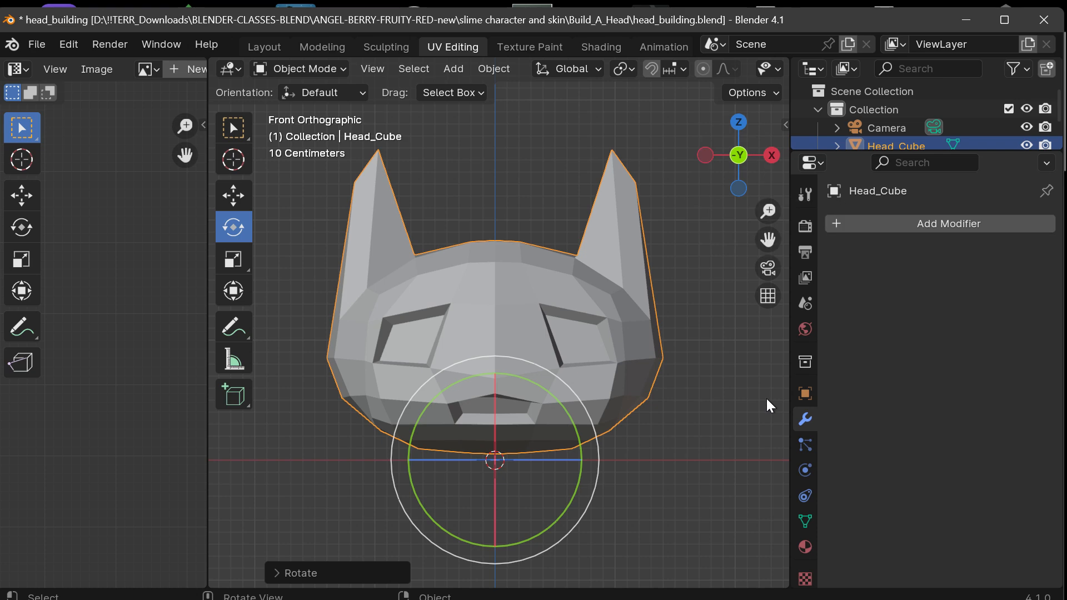
{"action": "scroll", "coordinate": [593, 434], "scroll_direction": "up", "scroll_amount": 3}
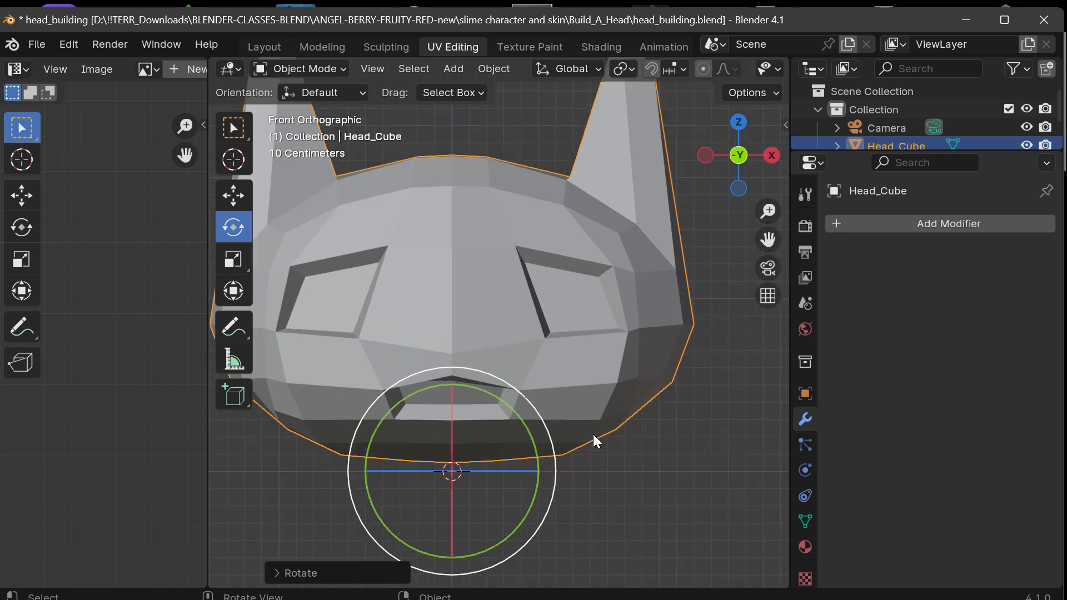
{"action": "scroll", "coordinate": [592, 435], "scroll_direction": "down", "scroll_amount": 4}
{"action": "scroll", "coordinate": [592, 435], "scroll_direction": "up", "scroll_amount": 1}
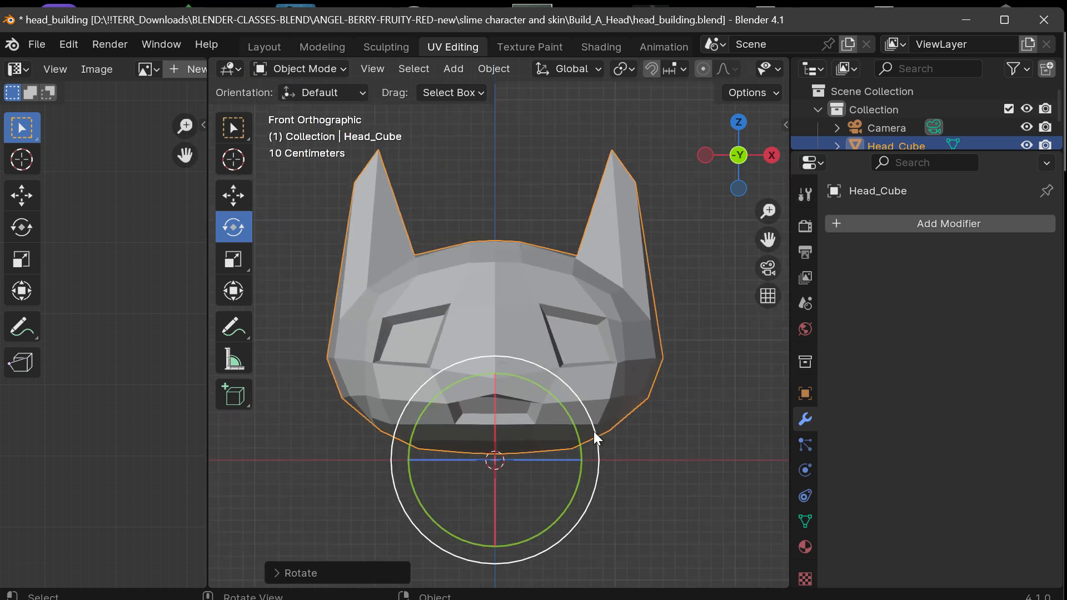
{"action": "mouse_move", "coordinate": [768, 239]}
{"action": "left_mouse_down"}
{"action": "mouse_move", "coordinate": [778, 231]}
{"action": "mouse_move", "coordinate": [755, 239]}
{"action": "left_mouse_up"}
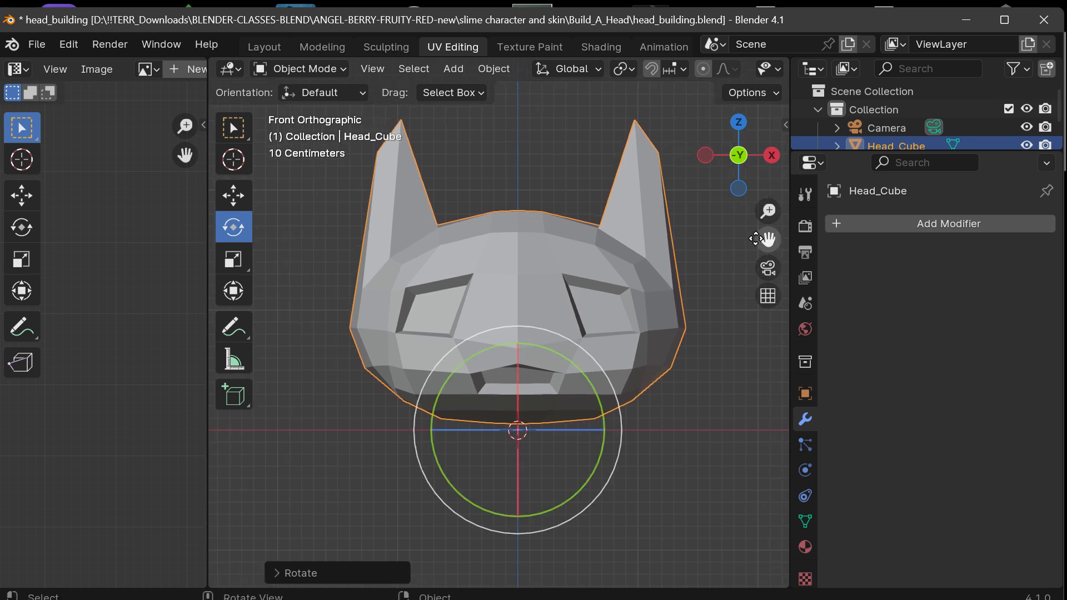
Widen the UV editor area to over a third of the window and center the enlarged UV grid in it.
{"action": "left_click_drag", "start_coordinate": [206, 295], "coordinate": [249, 288]}
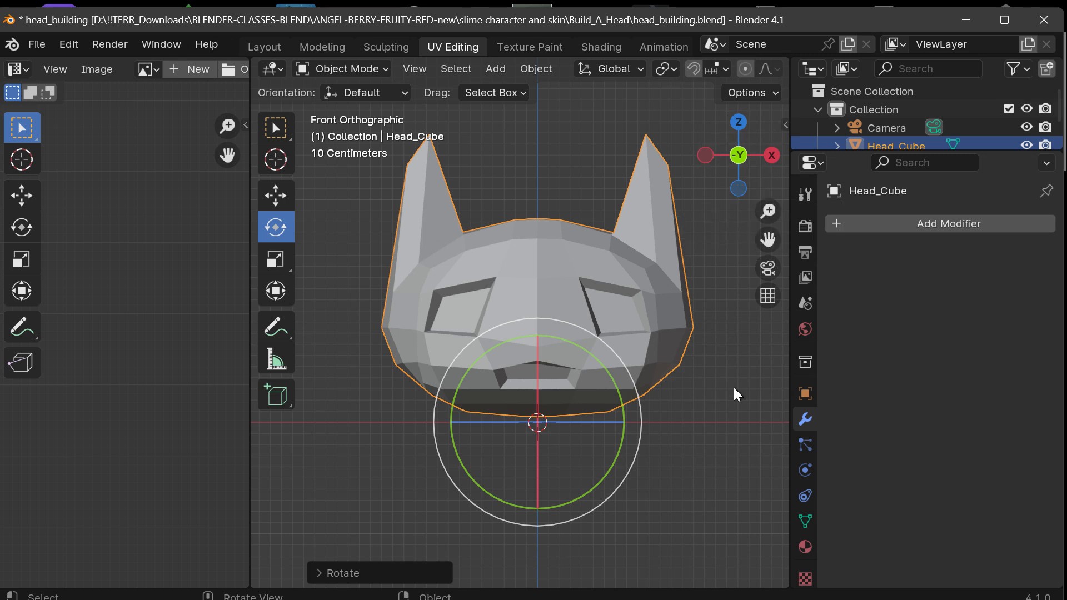
{"action": "left_click_drag", "start_coordinate": [249, 316], "coordinate": [299, 316]}
{"action": "scroll", "coordinate": [159, 242], "scroll_direction": "down", "scroll_amount": 3}
{"action": "scroll", "coordinate": [159, 243], "scroll_direction": "up", "scroll_amount": 1}
{"action": "scroll", "coordinate": [160, 242], "scroll_direction": "down", "scroll_amount": 1}
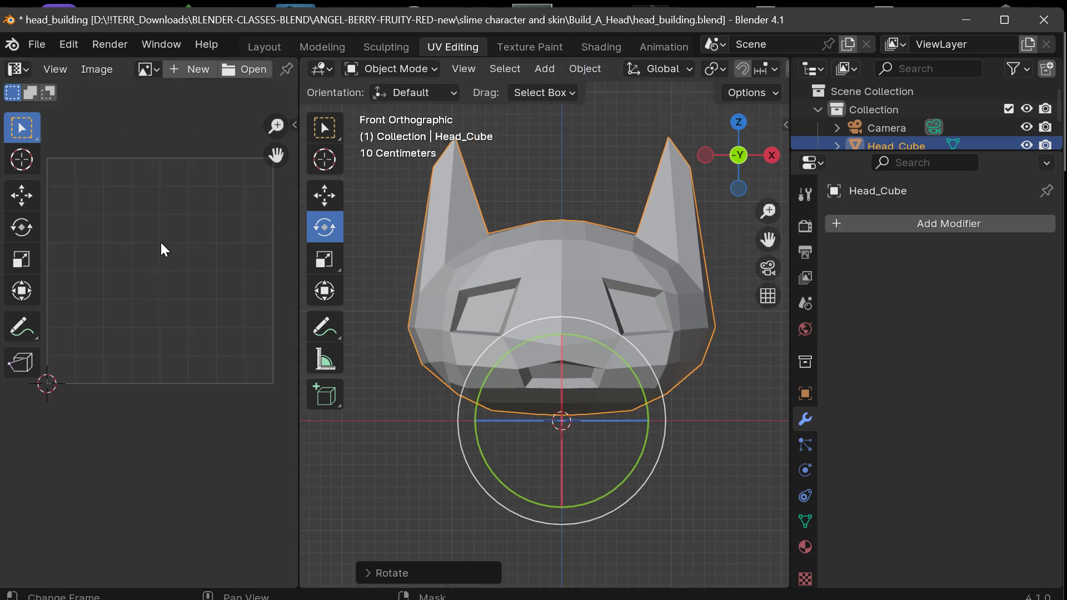
{"action": "left_click_drag", "start_coordinate": [299, 256], "coordinate": [387, 254]}
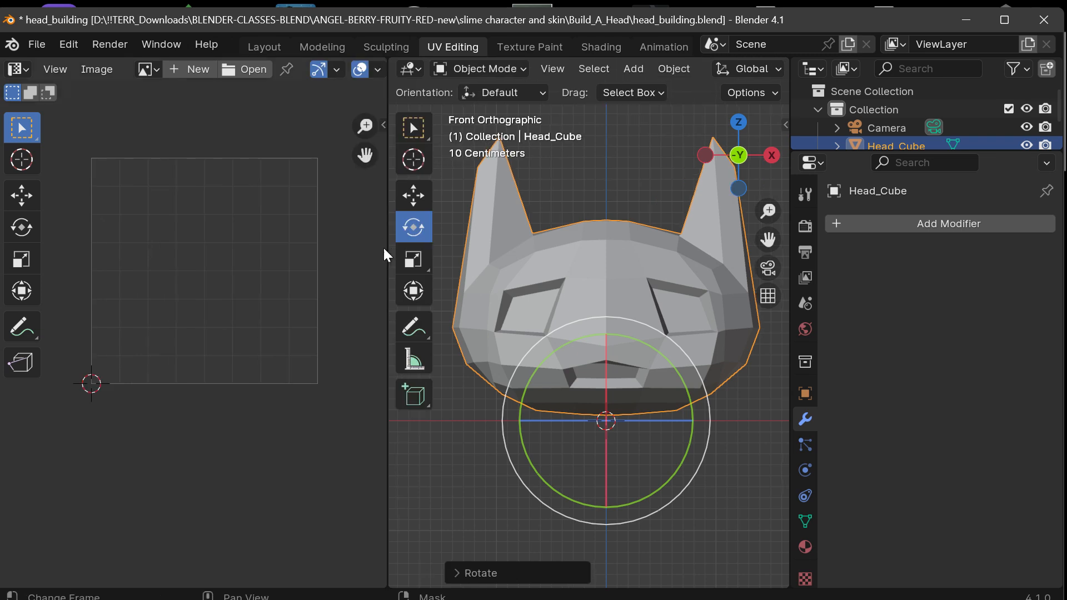
{"action": "left_click_drag", "start_coordinate": [365, 155], "coordinate": [374, 238]}
{"action": "scroll", "coordinate": [248, 256], "scroll_direction": "up", "scroll_amount": 1}
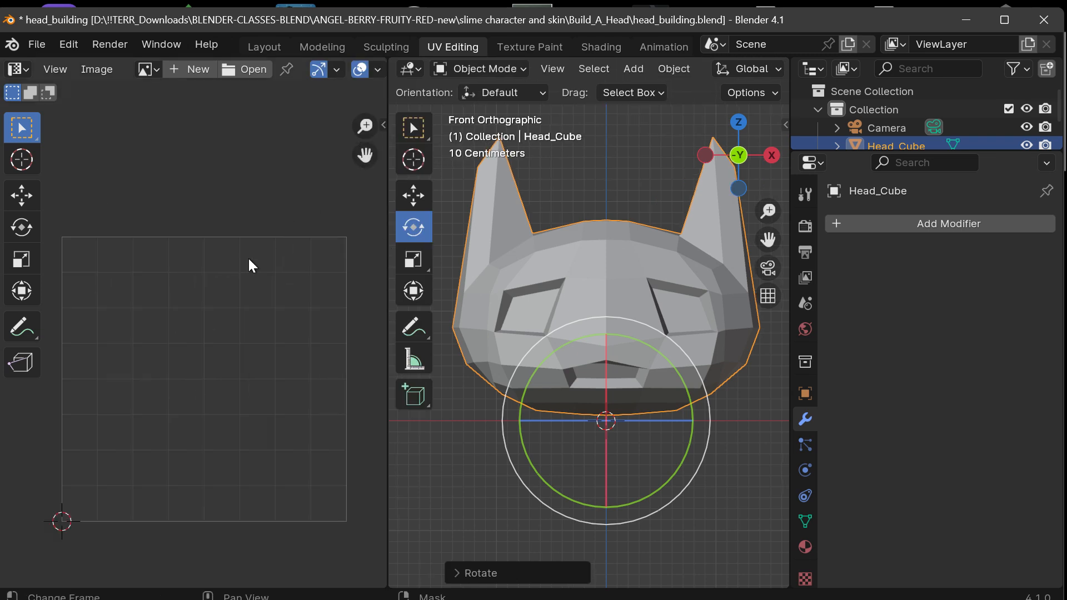
{"action": "left_click_drag", "start_coordinate": [365, 156], "coordinate": [369, 113]}
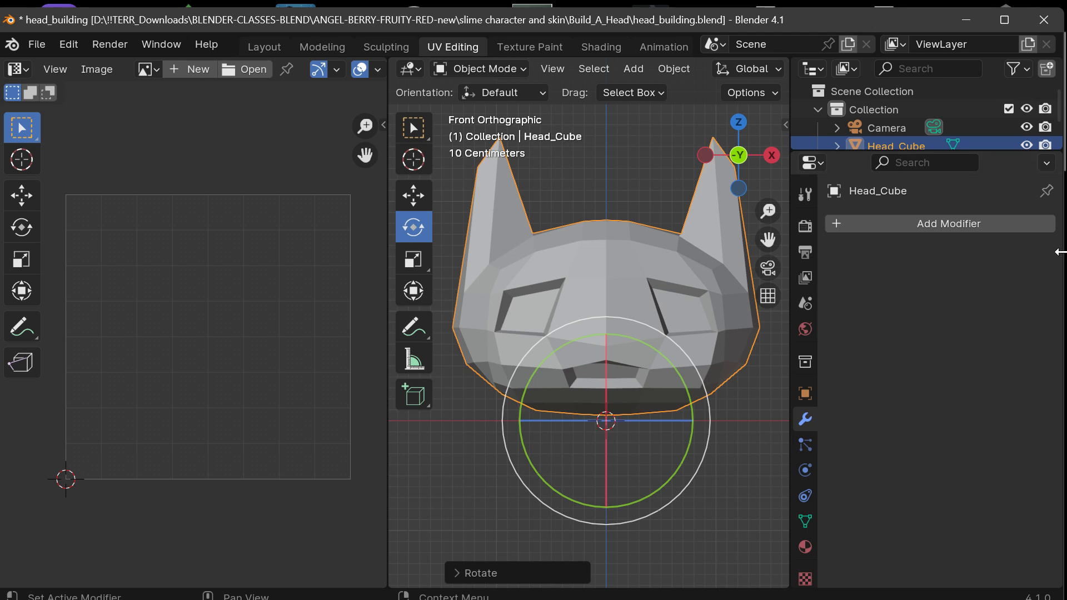
Shrink the Outliner and Properties column to a narrow strip to widen the 3D viewport, and view the head at a slight angle.
{"action": "left_click_drag", "start_coordinate": [789, 278], "coordinate": [1034, 278]}
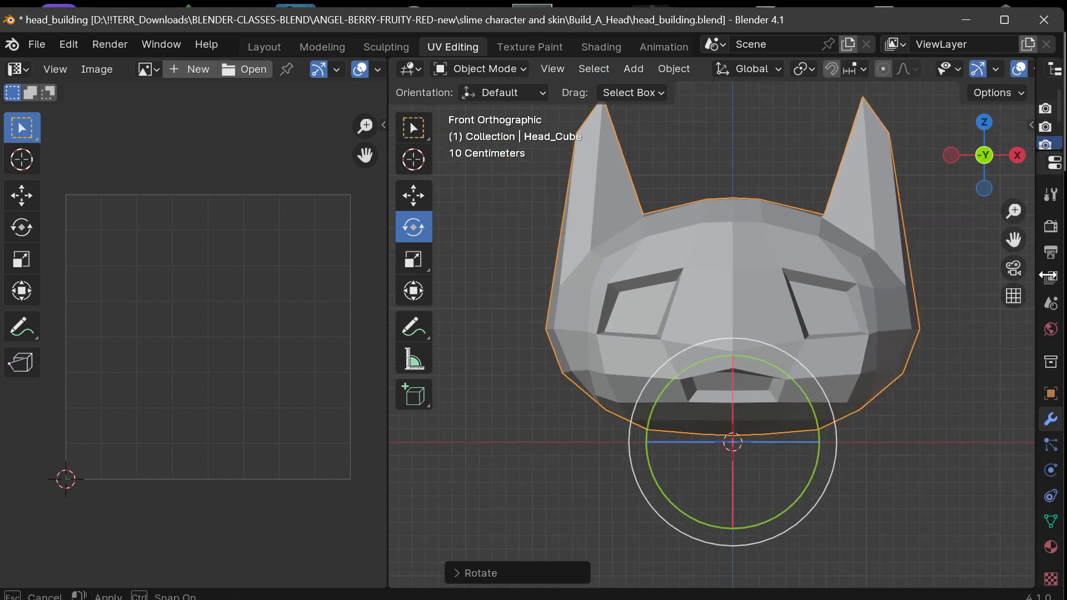
{"action": "left_click_drag", "start_coordinate": [1013, 240], "coordinate": [967, 296]}
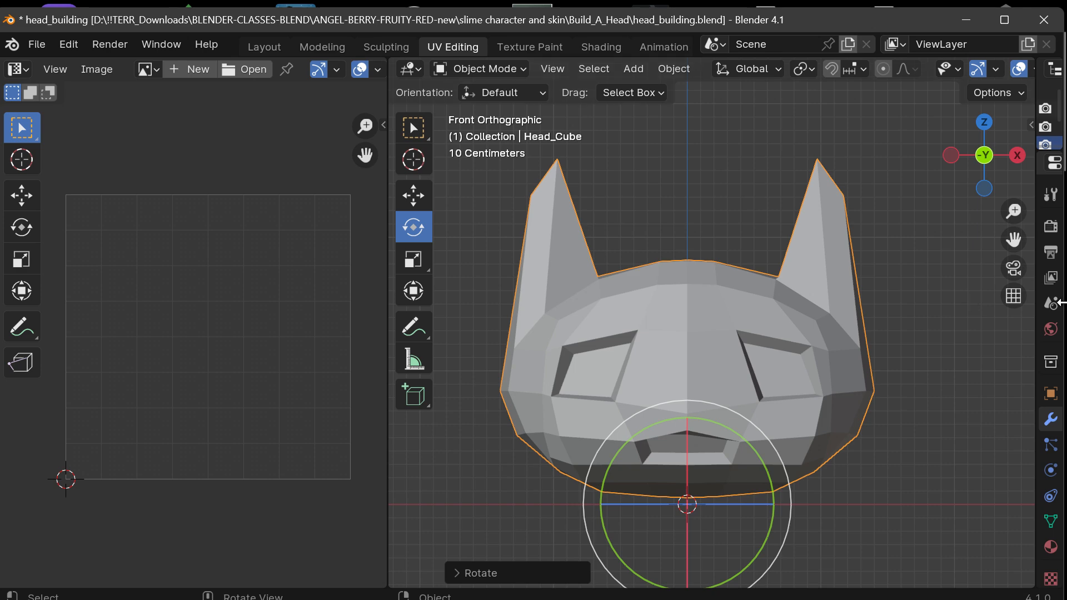
{"action": "mouse_move", "coordinate": [984, 161]}
{"action": "left_mouse_down"}
{"action": "mouse_move", "coordinate": [944, 162]}
{"action": "mouse_move", "coordinate": [996, 162]}
{"action": "mouse_move", "coordinate": [975, 166]}
{"action": "left_mouse_up"}
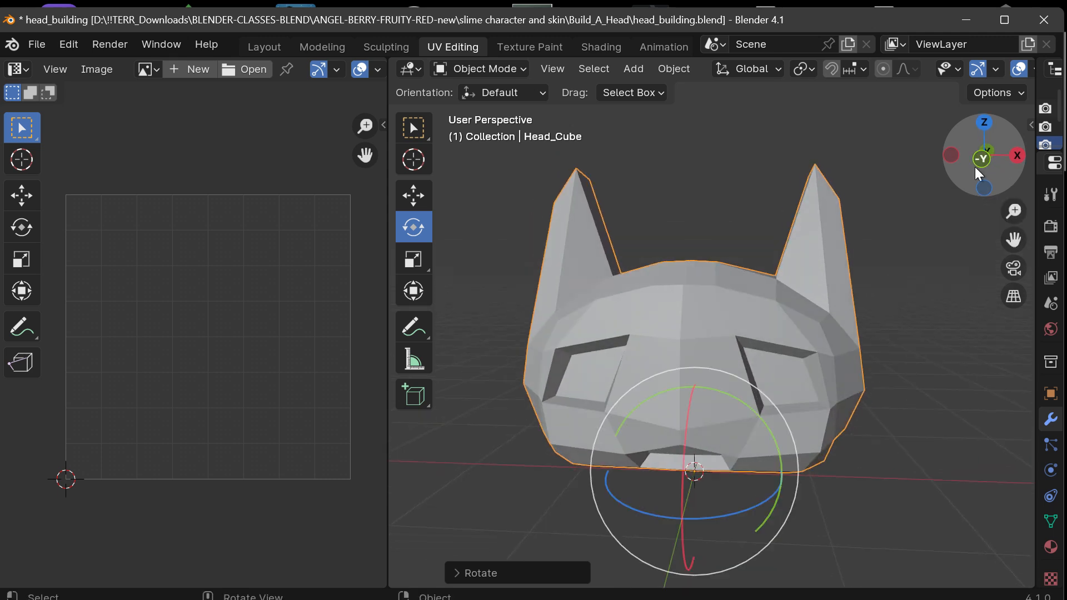
Switch the head to Texture Paint mode to view its UV layout, return to Object Mode and look at the face at an angle.
{"action": "left_click", "coordinate": [500, 69]}
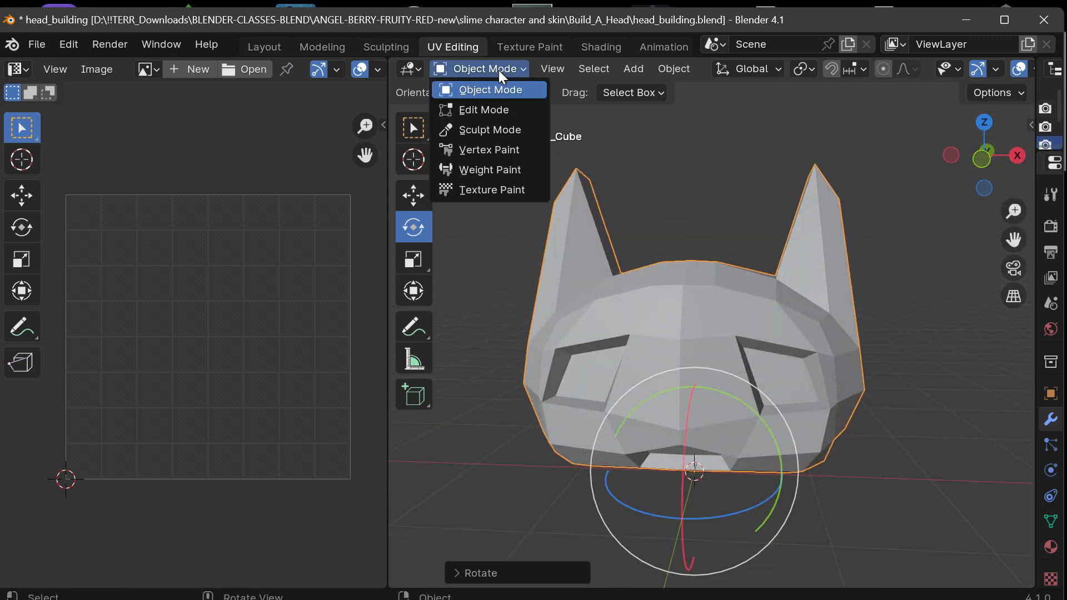
{"action": "left_click", "coordinate": [491, 189]}
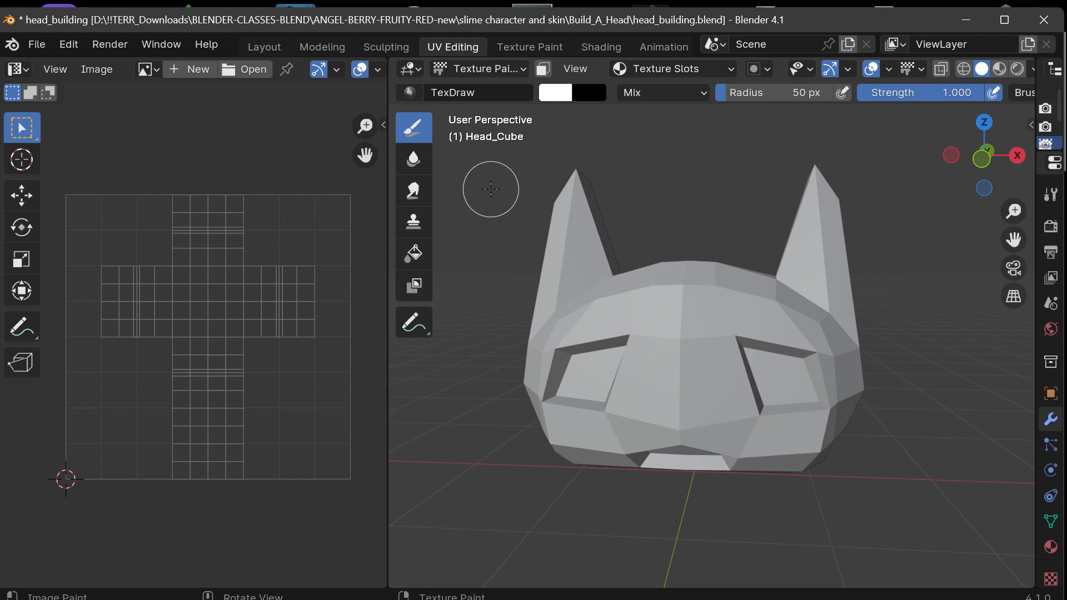
{"action": "left_click", "coordinate": [489, 70]}
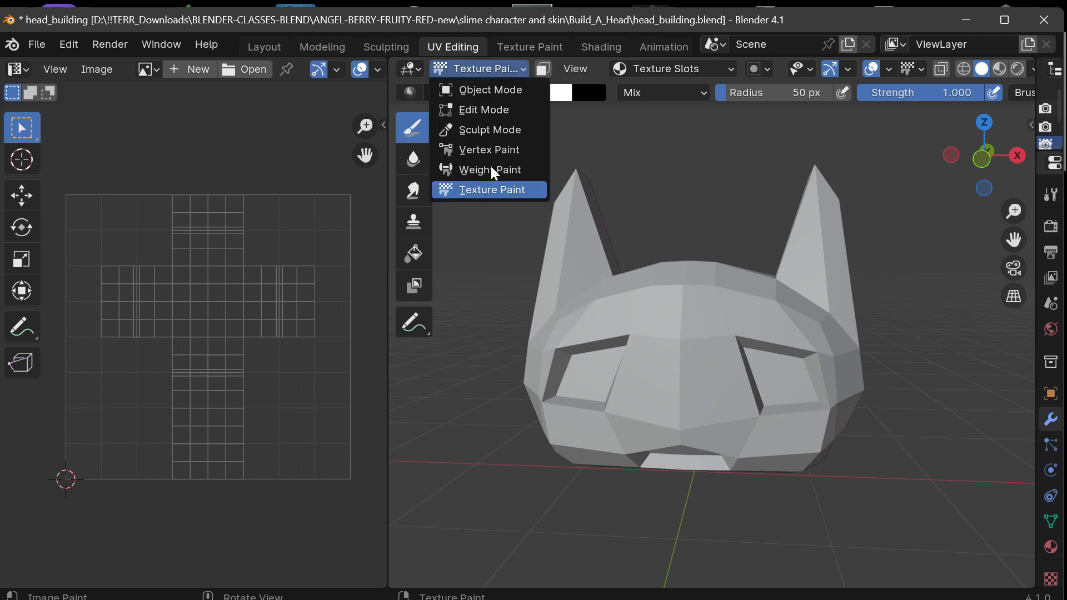
{"action": "left_click", "coordinate": [486, 90]}
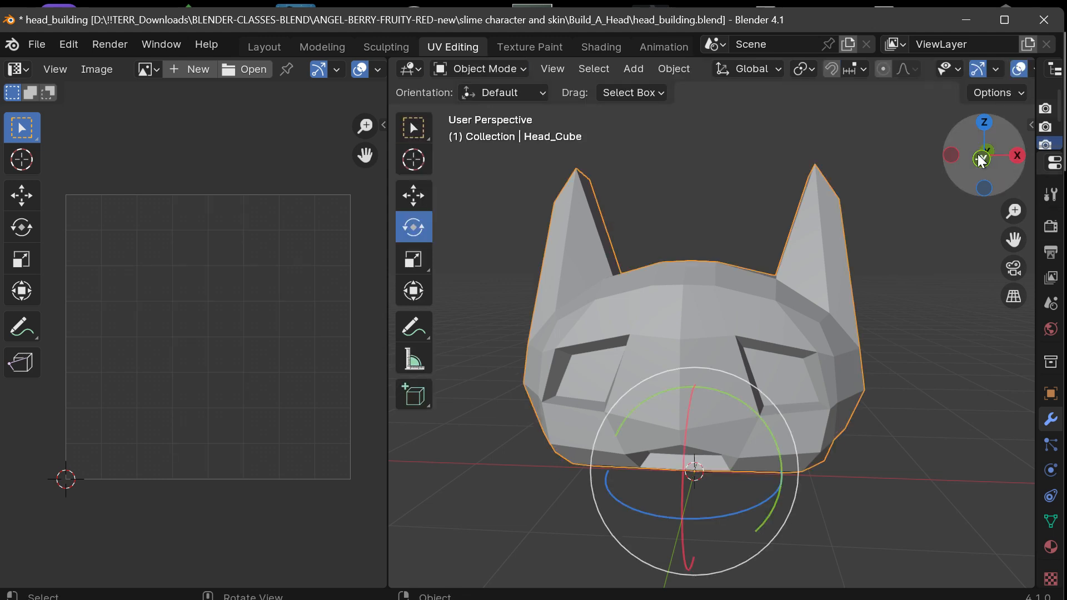
{"action": "mouse_move", "coordinate": [981, 160]}
{"action": "left_mouse_down"}
{"action": "mouse_move", "coordinate": [1006, 157]}
{"action": "mouse_move", "coordinate": [979, 153]}
{"action": "mouse_move", "coordinate": [982, 168]}
{"action": "left_mouse_up"}
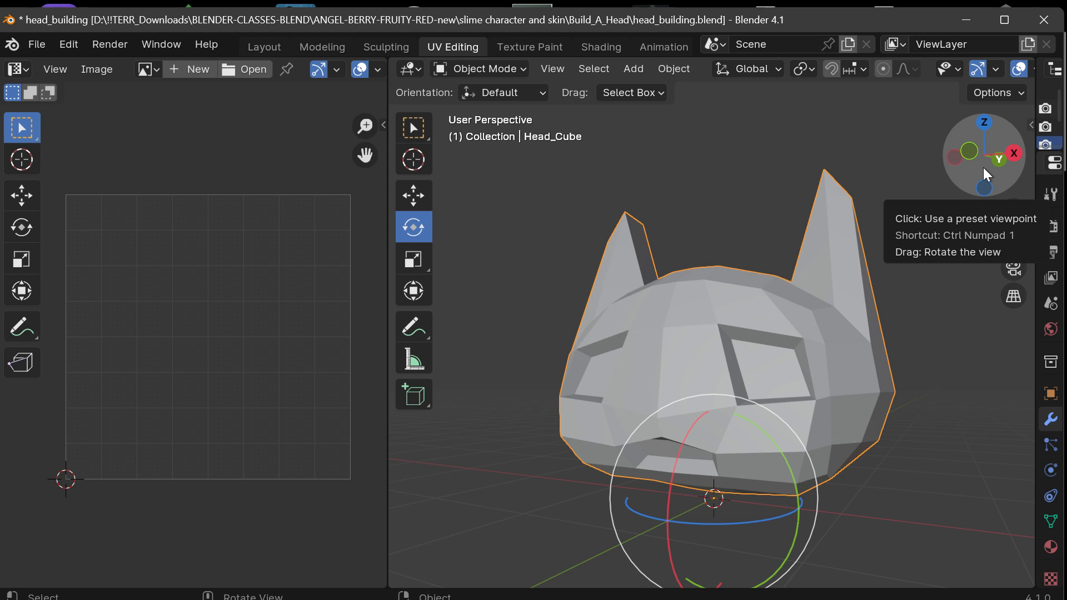